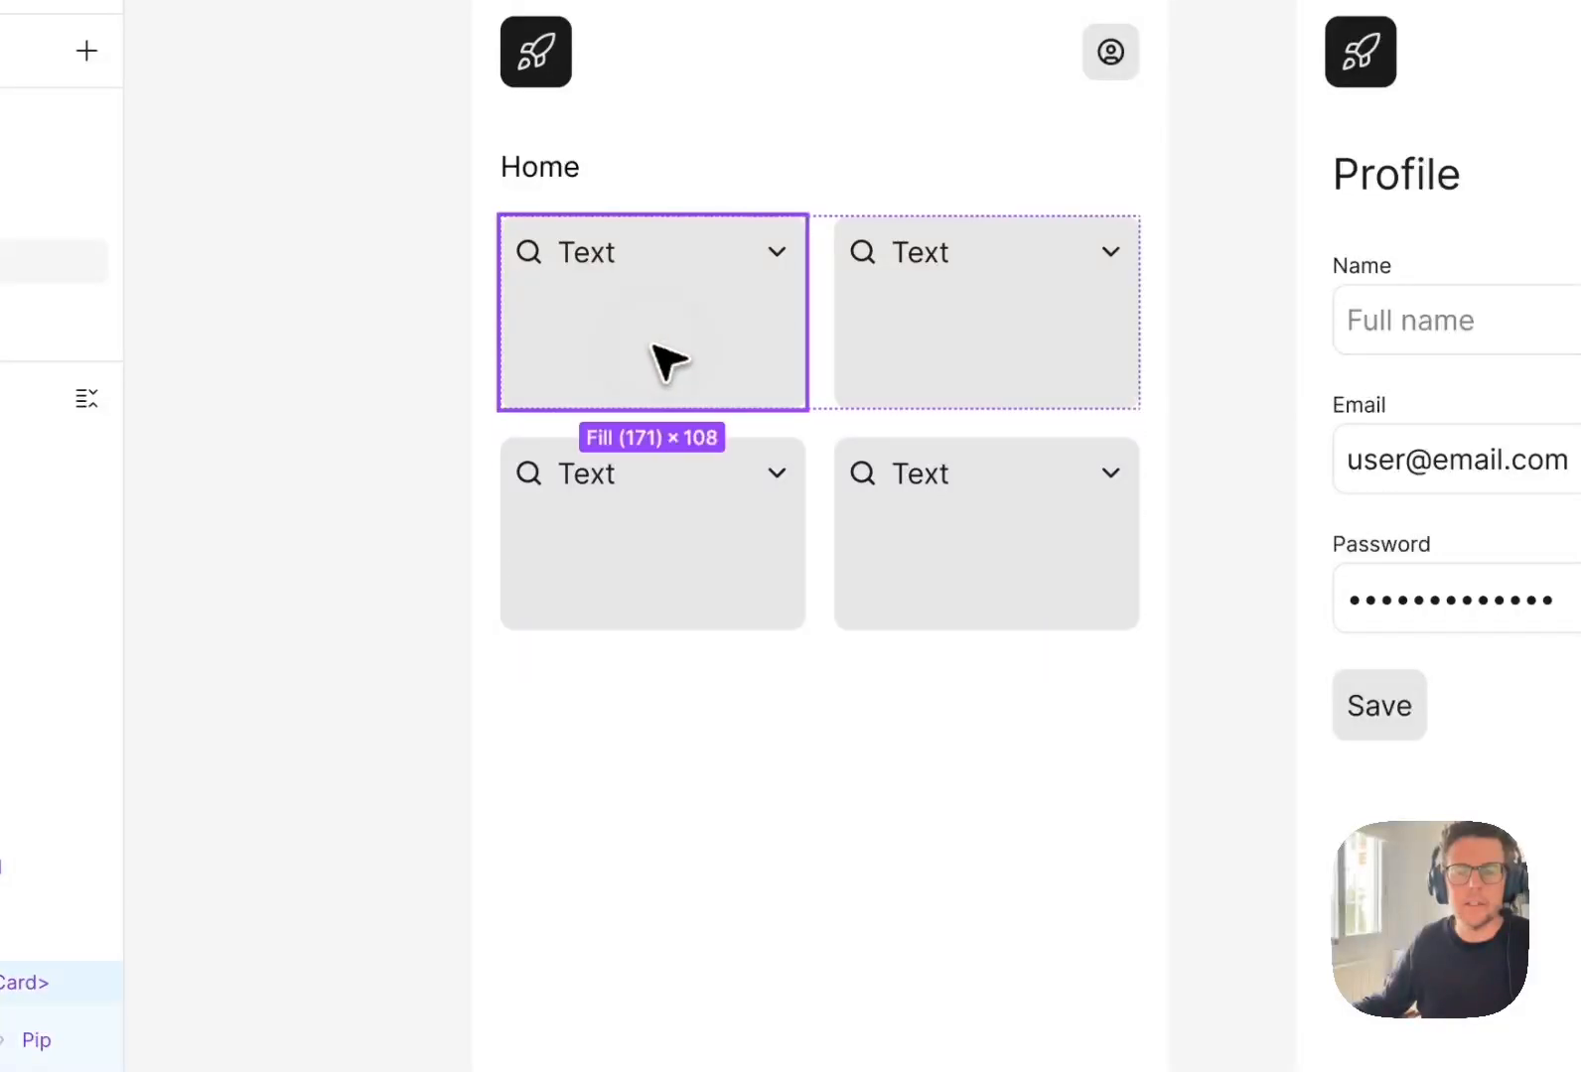
Go to the main component of the first card on the Home screen.
right_click(667, 336)
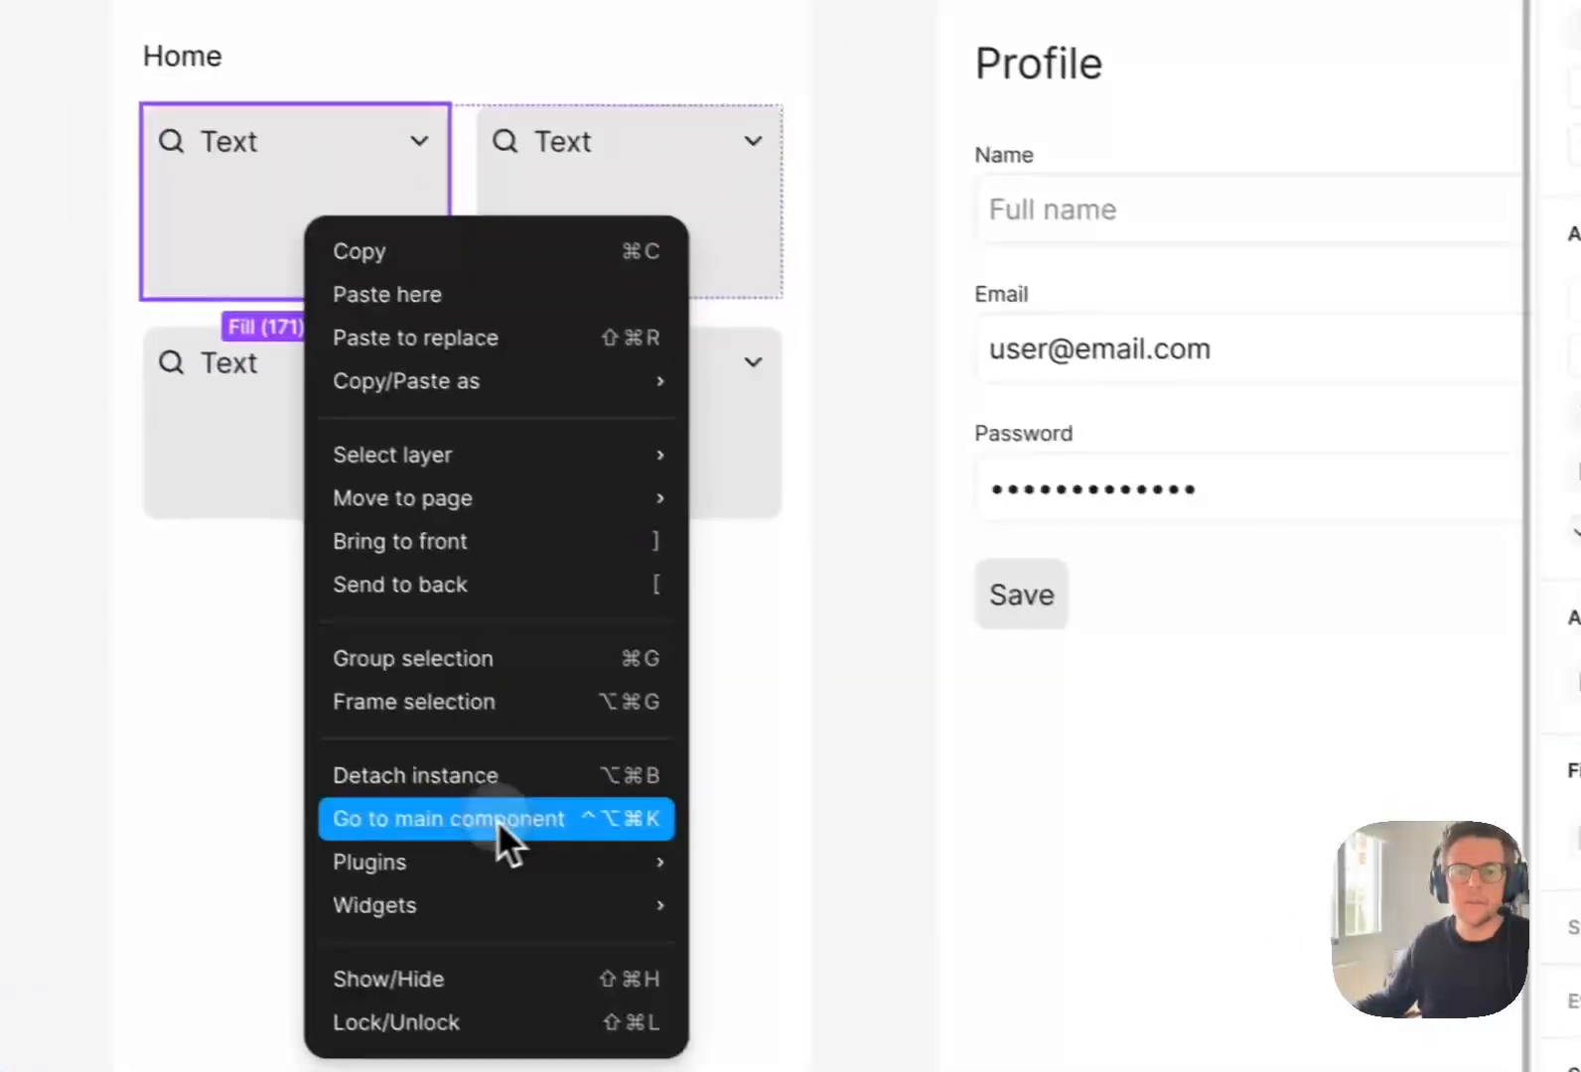
left_click(859, 939)
left_click(1140, 414)
left_click_drag(1140, 415, 800, 271)
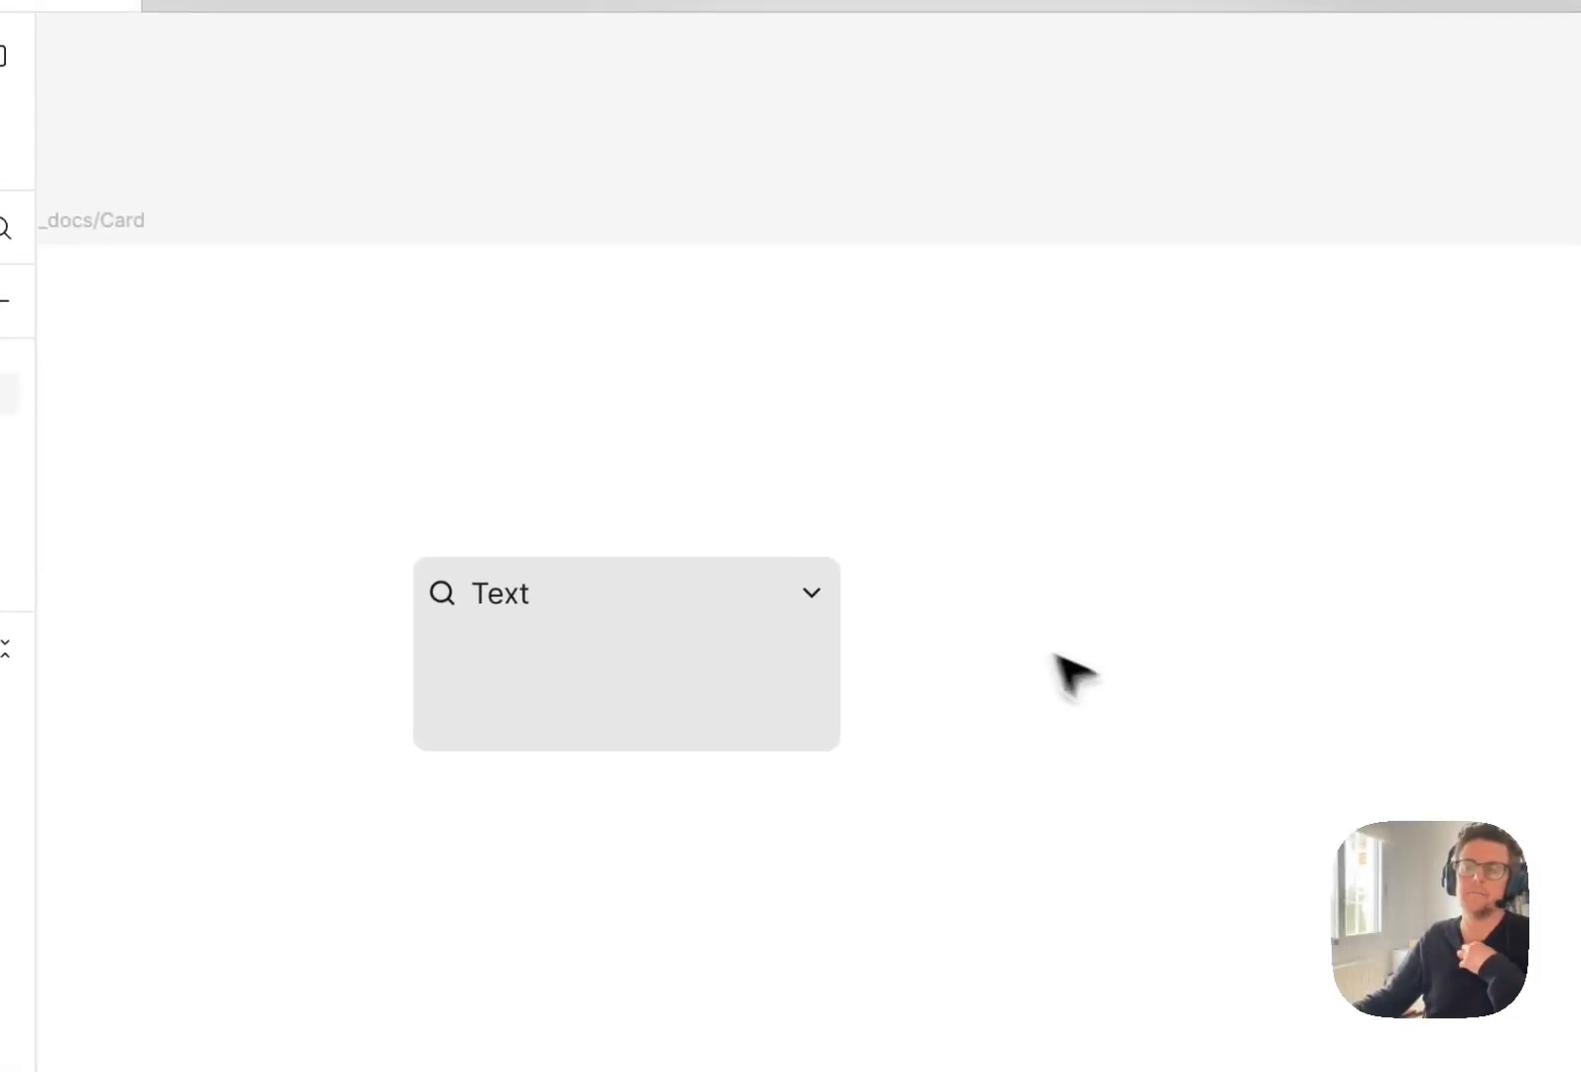
left_click_drag(972, 655, 886, 543)
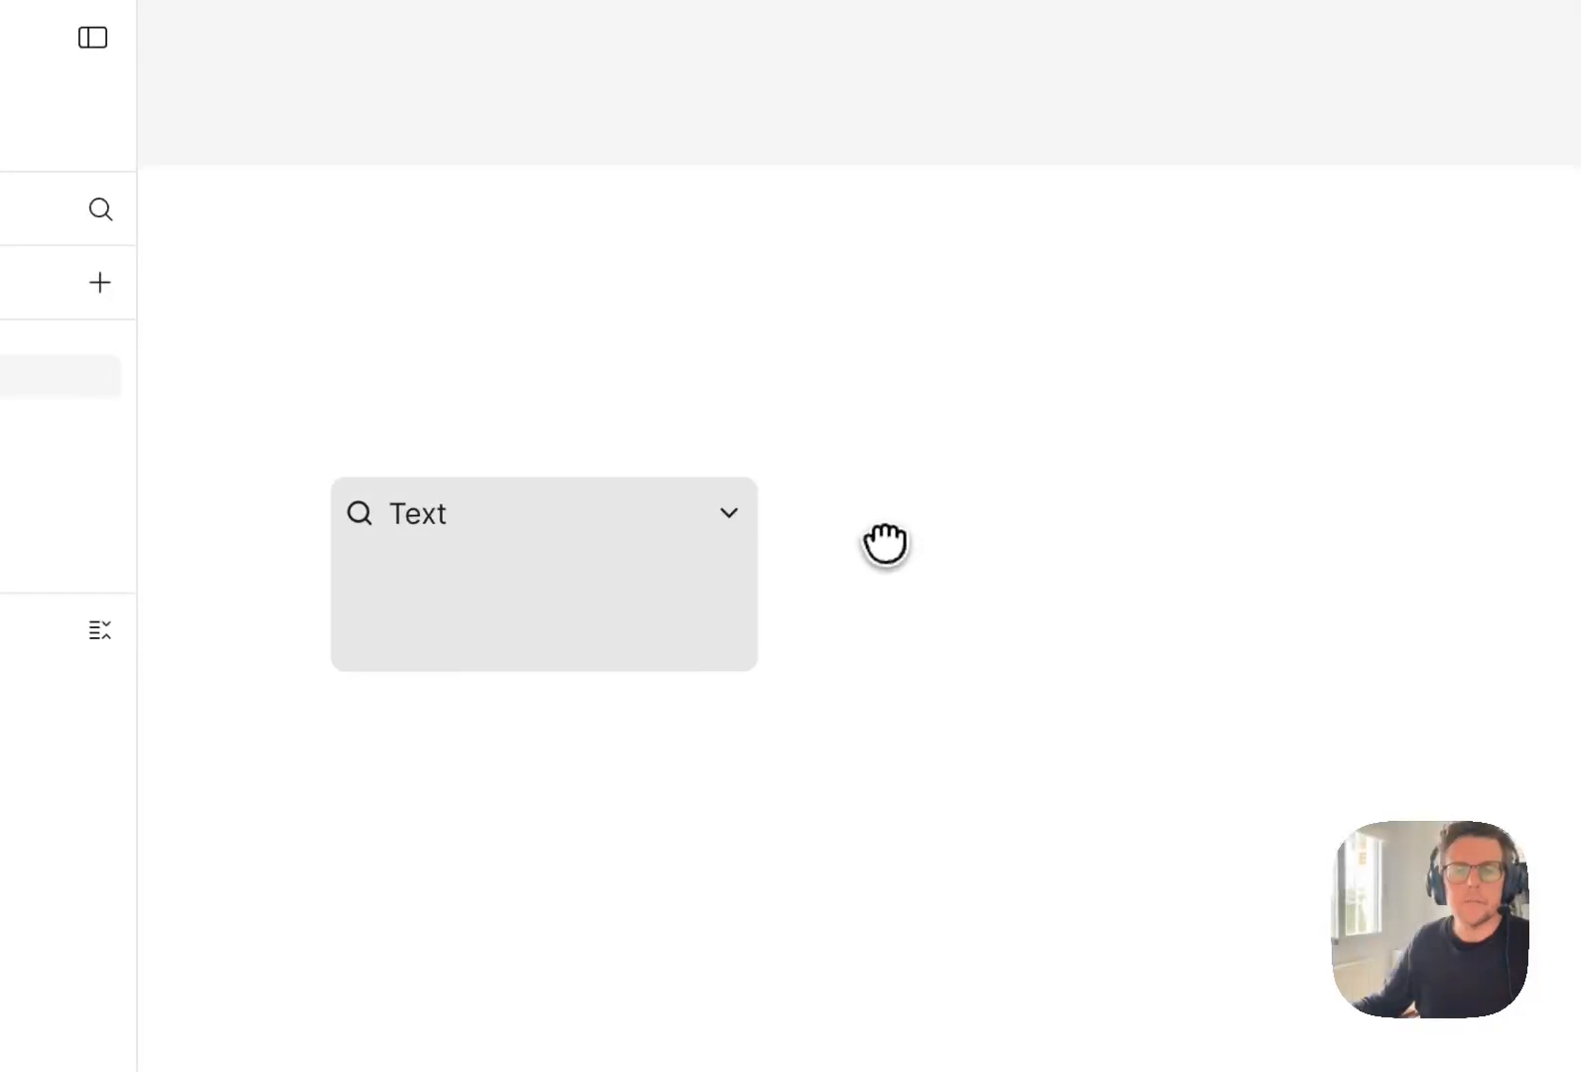
Duplicate the card main component to place an instance beside it in the _docs/Card frame.
left_click(566, 585)
left_click_drag(592, 564, 1035, 557)
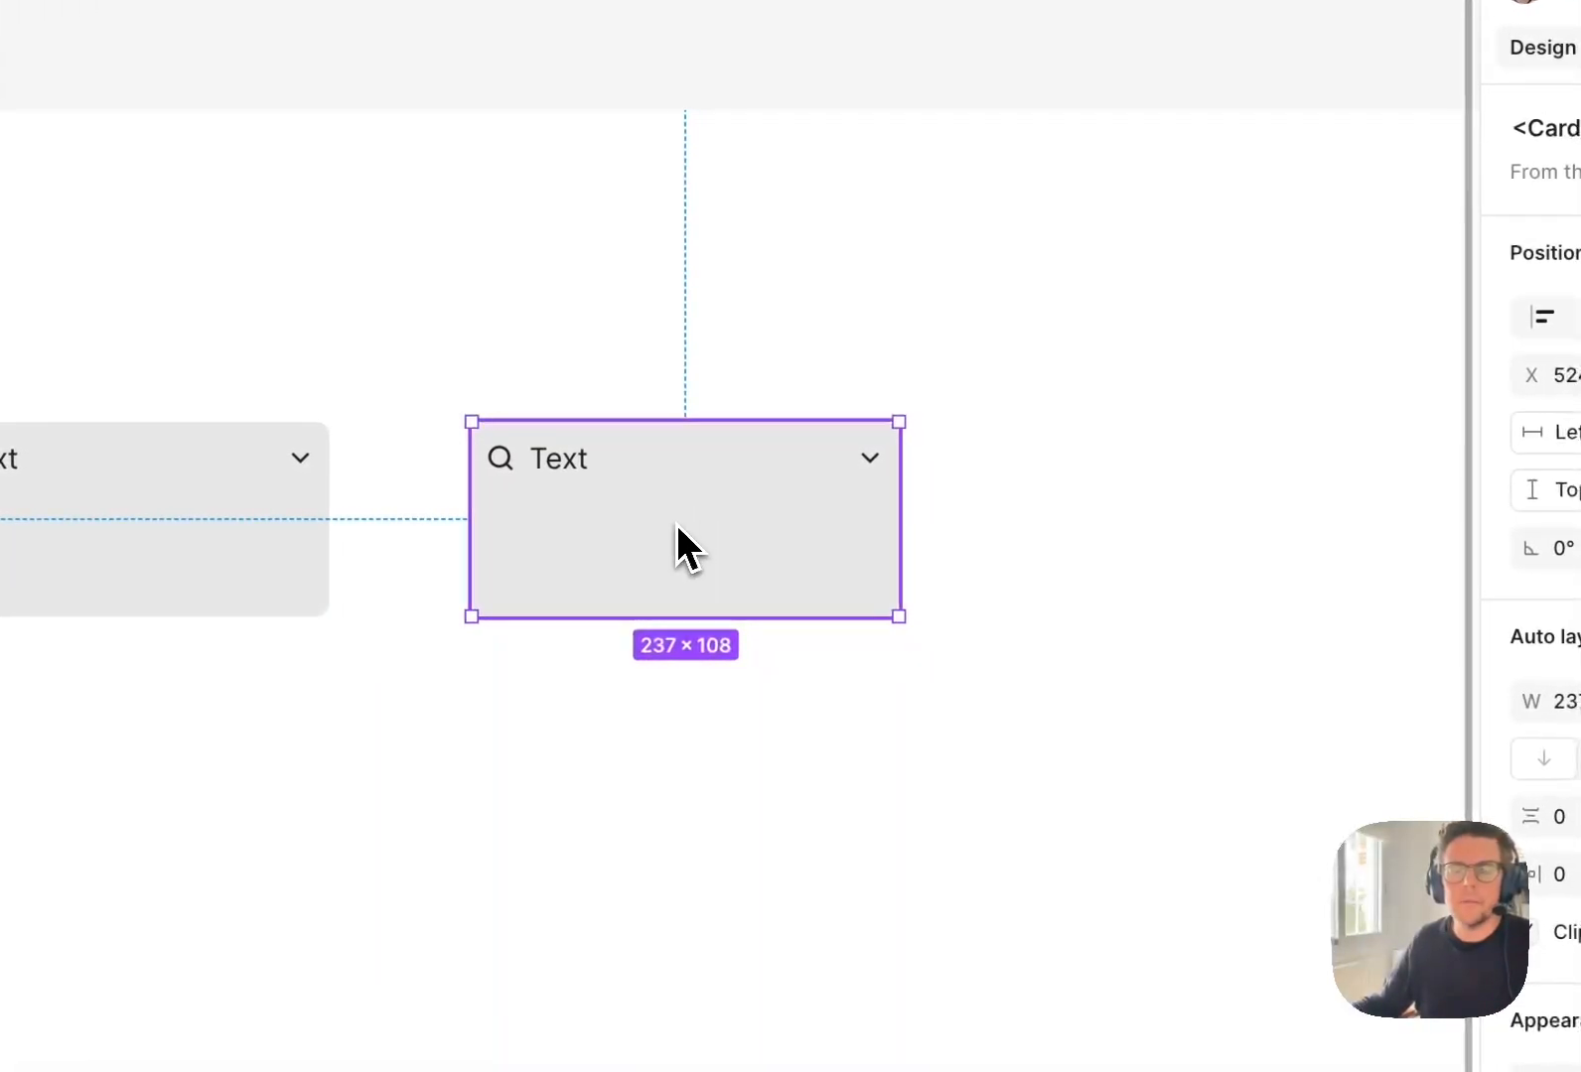
left_click_drag(953, 509, 927, 532)
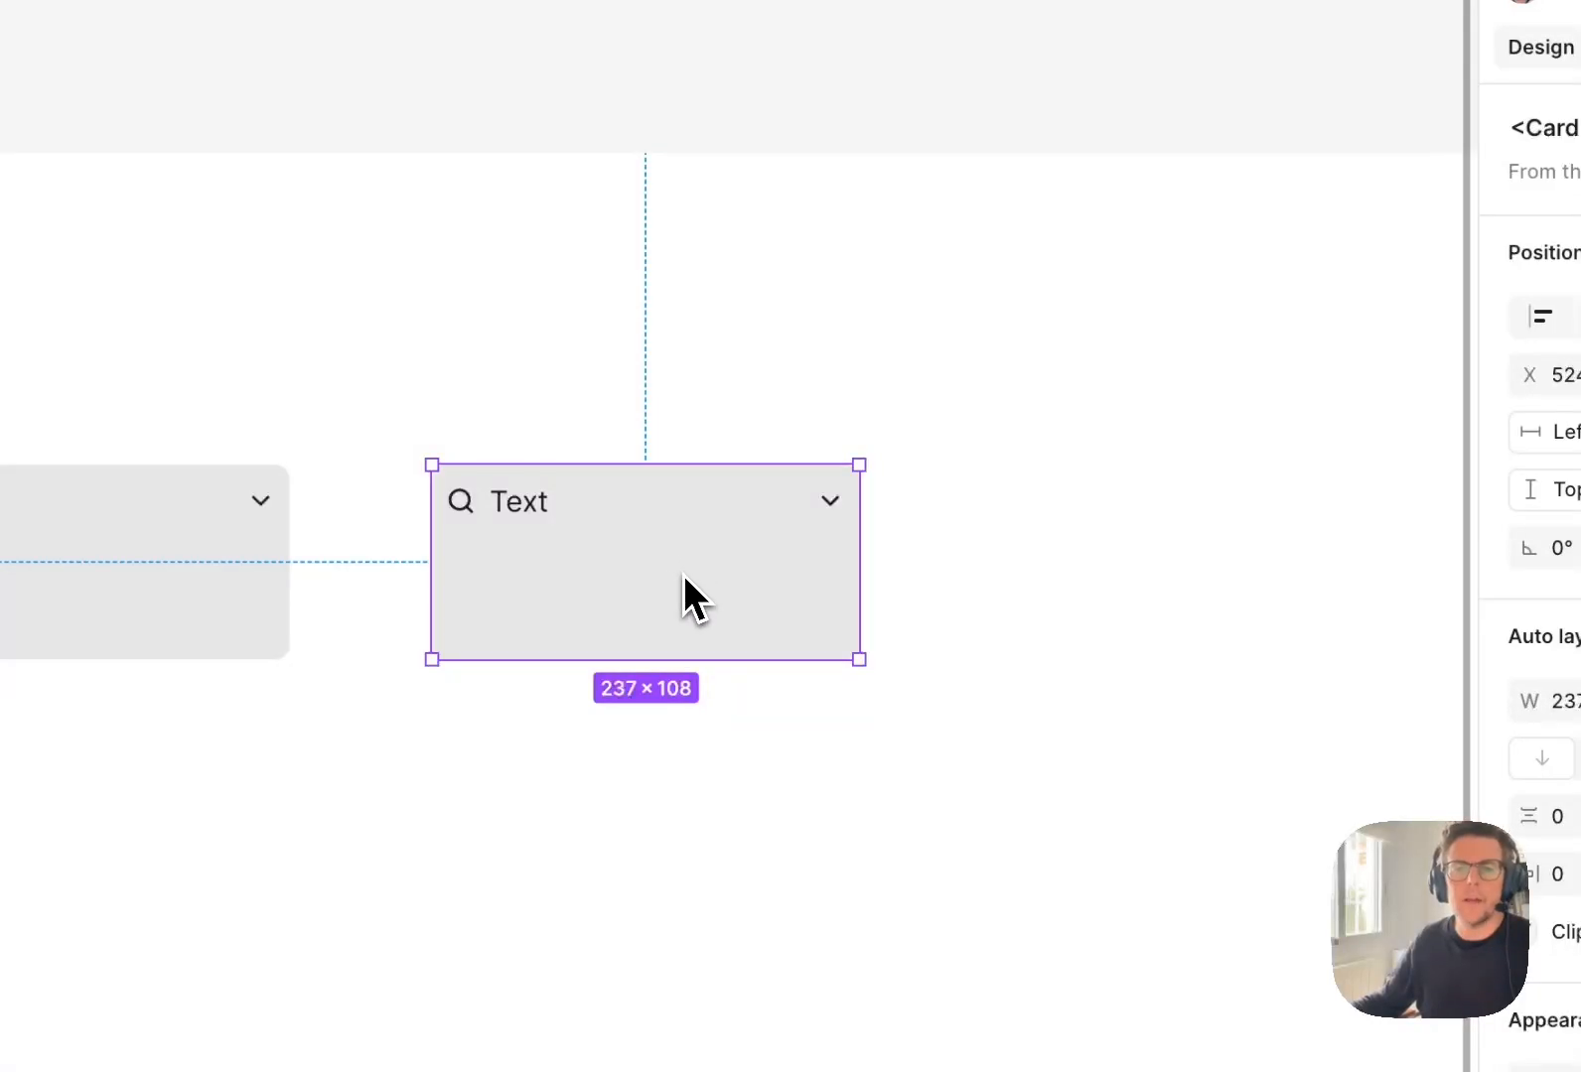
left_click_drag(636, 519, 649, 554)
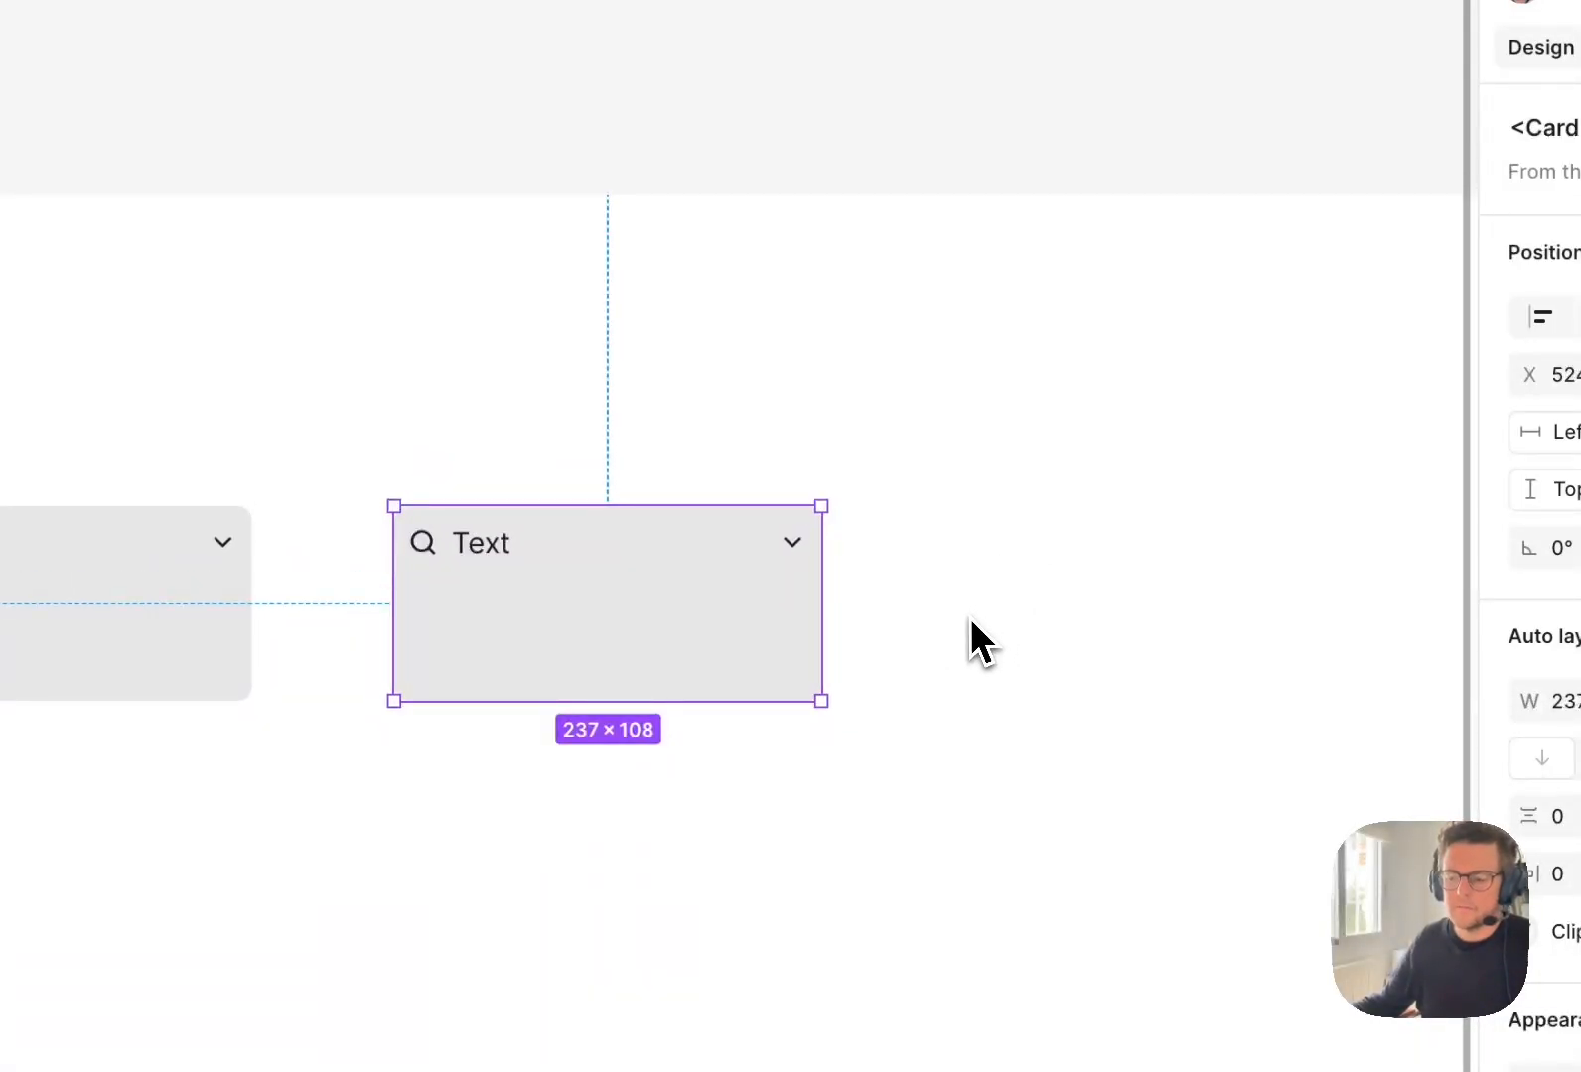
left_click_drag(966, 608, 921, 591)
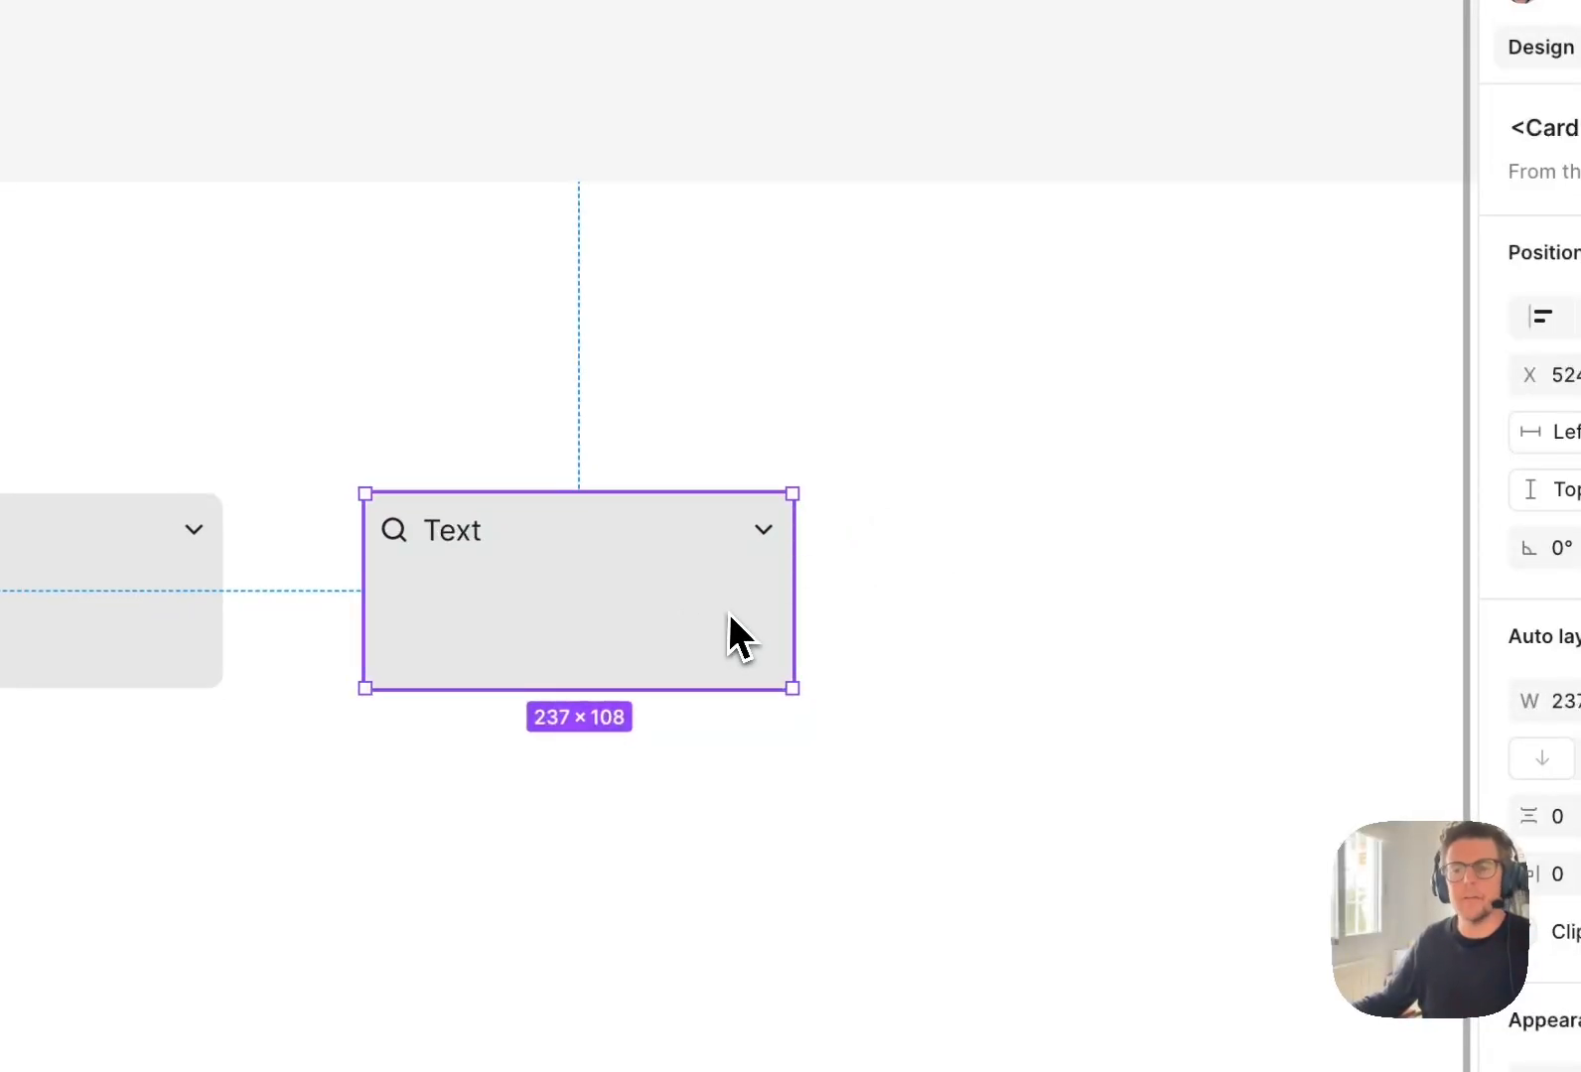
Create a colour variable named gray-100 with the value FFFFFF in the Palette group of the Theme variables.
left_click(1005, 663)
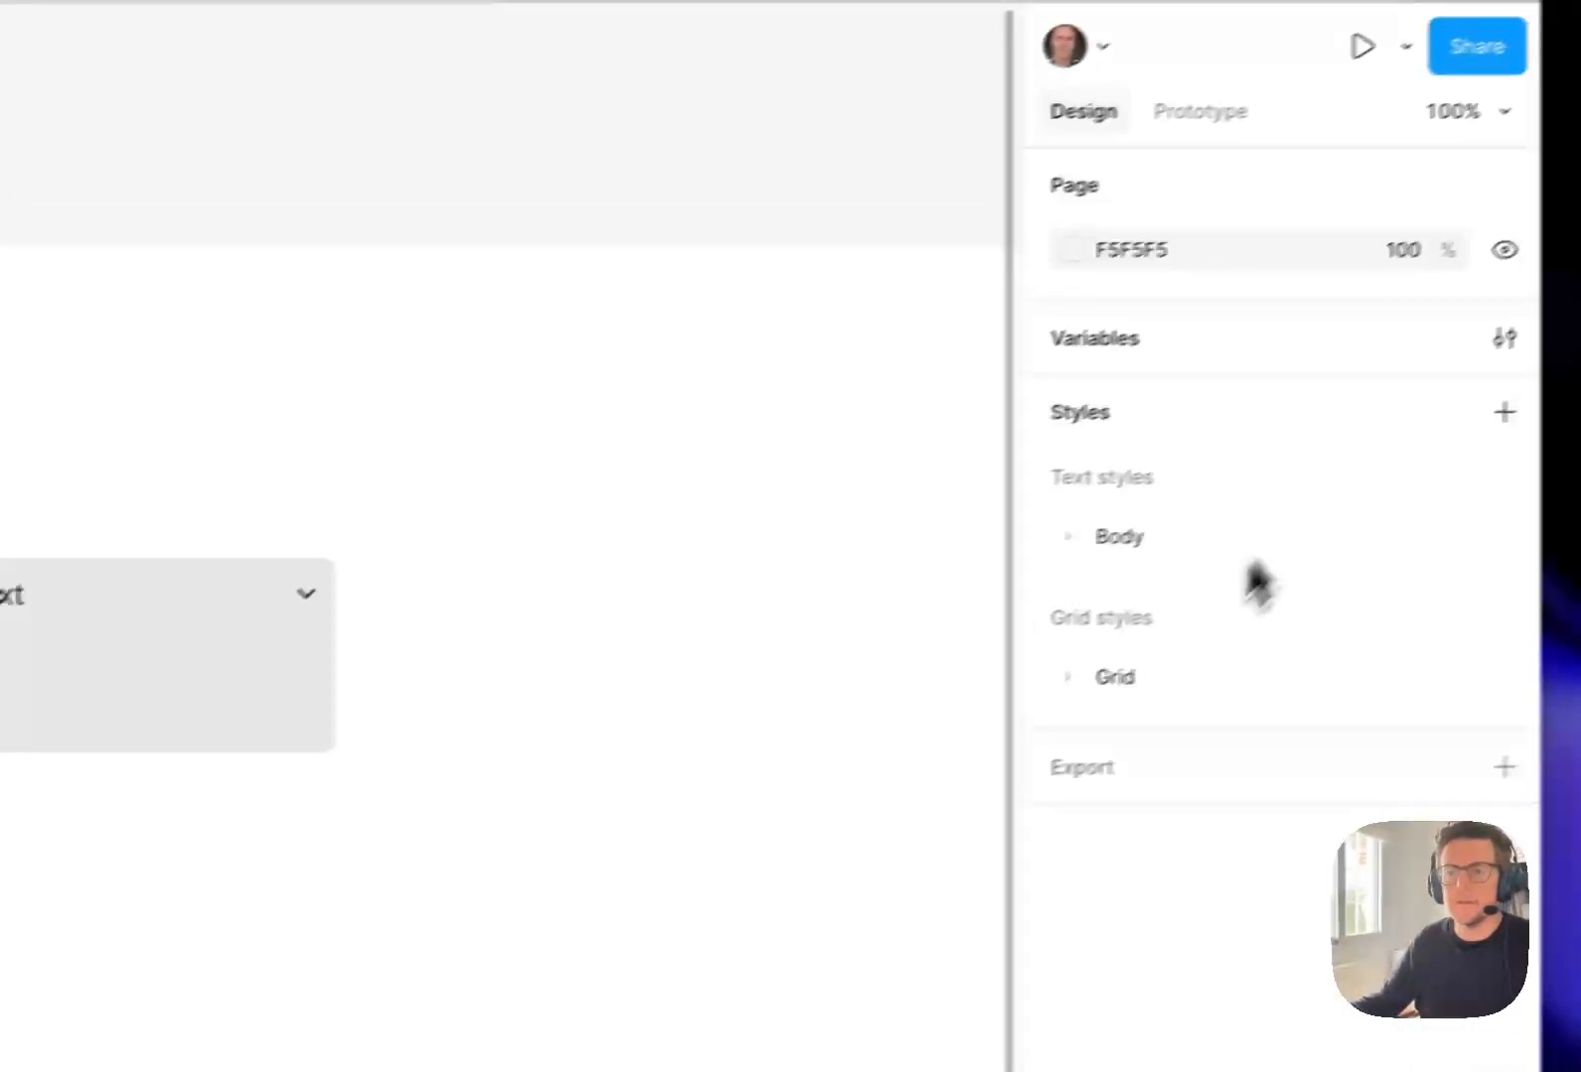
left_click(1504, 338)
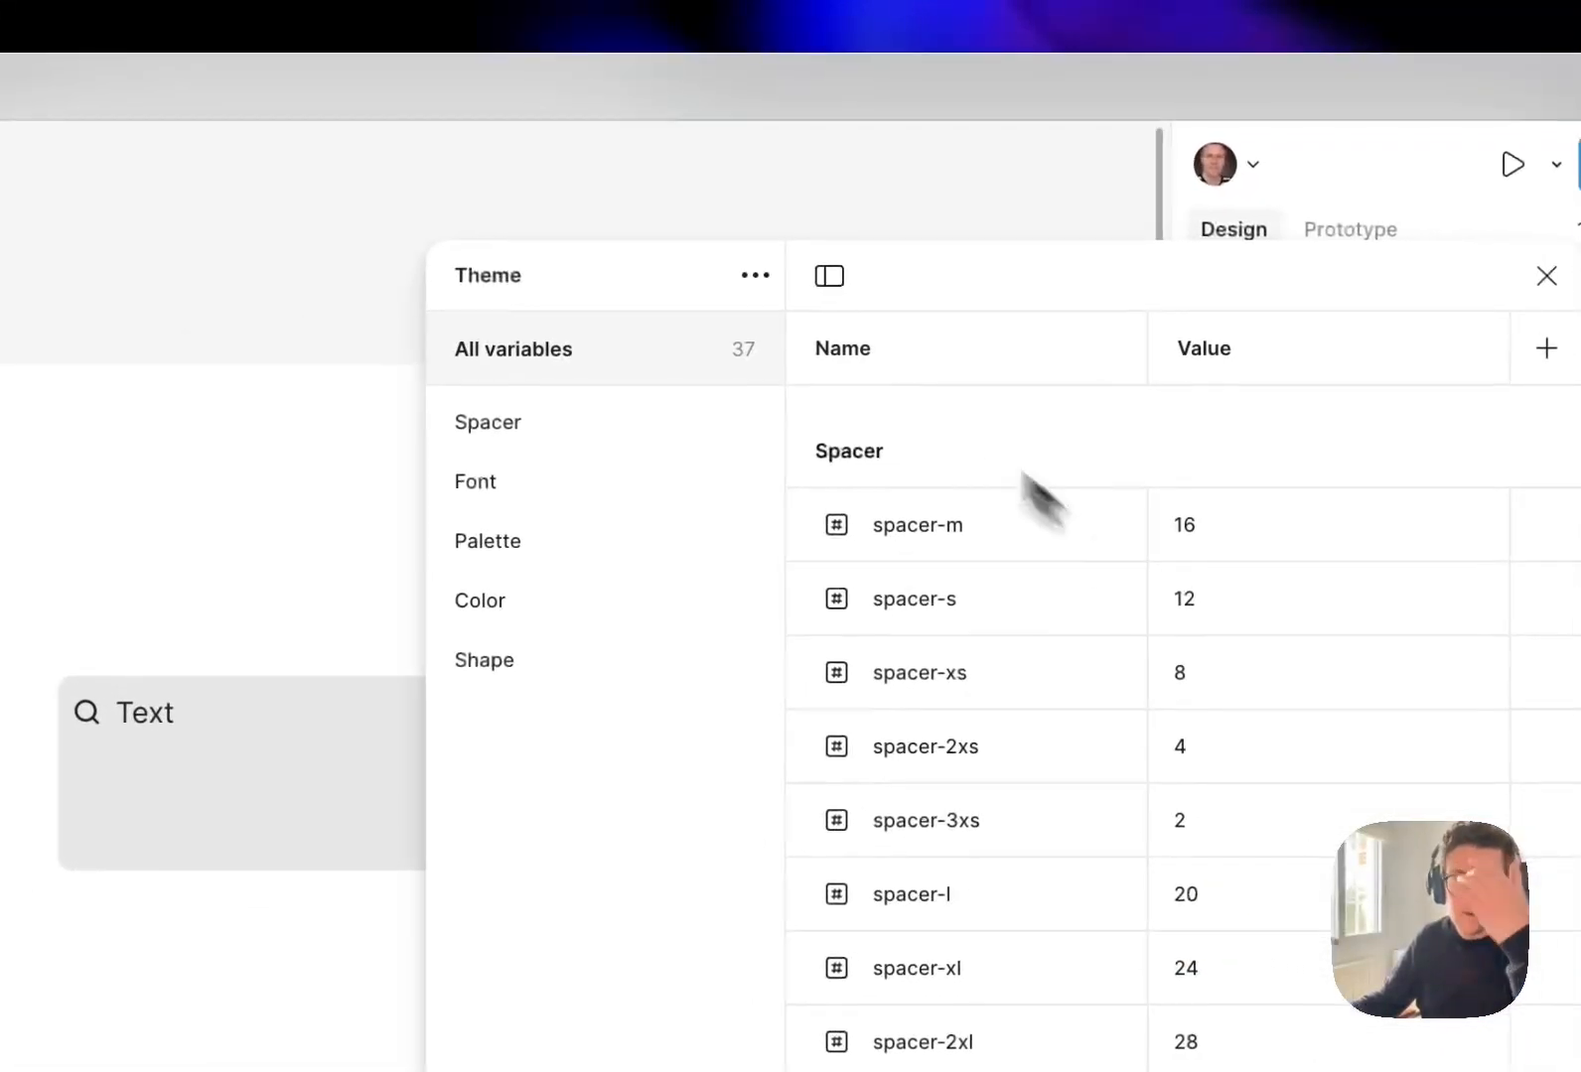
left_click(546, 552)
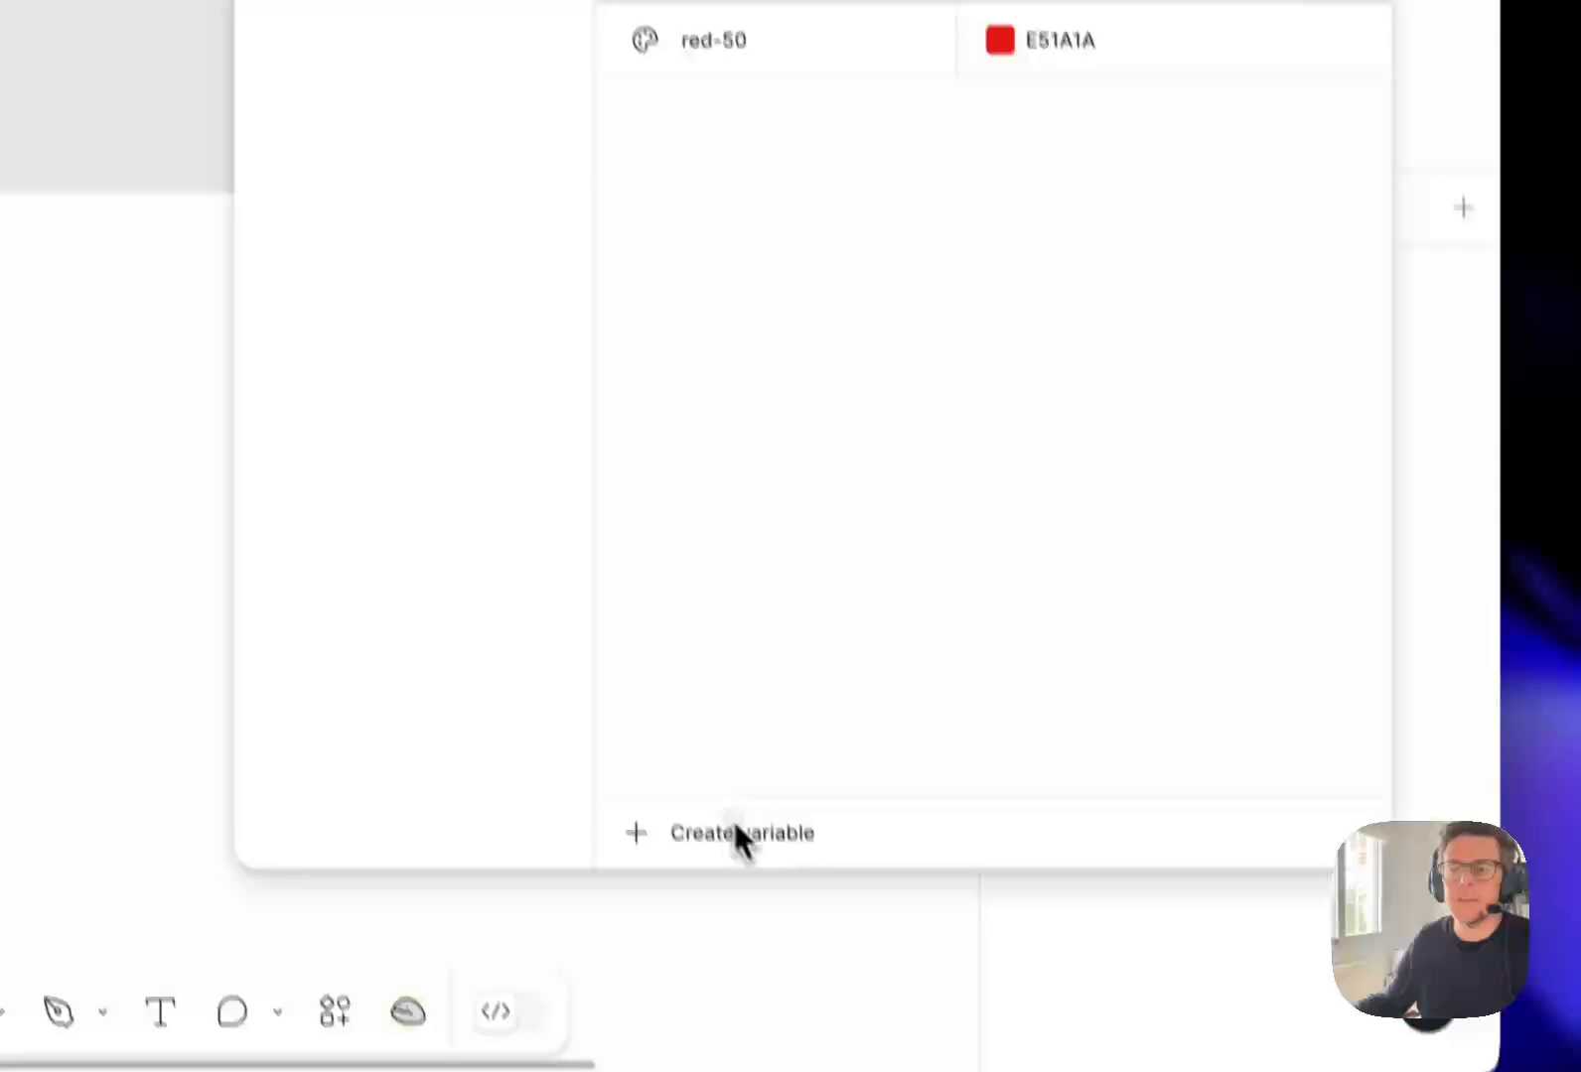
left_click(741, 834)
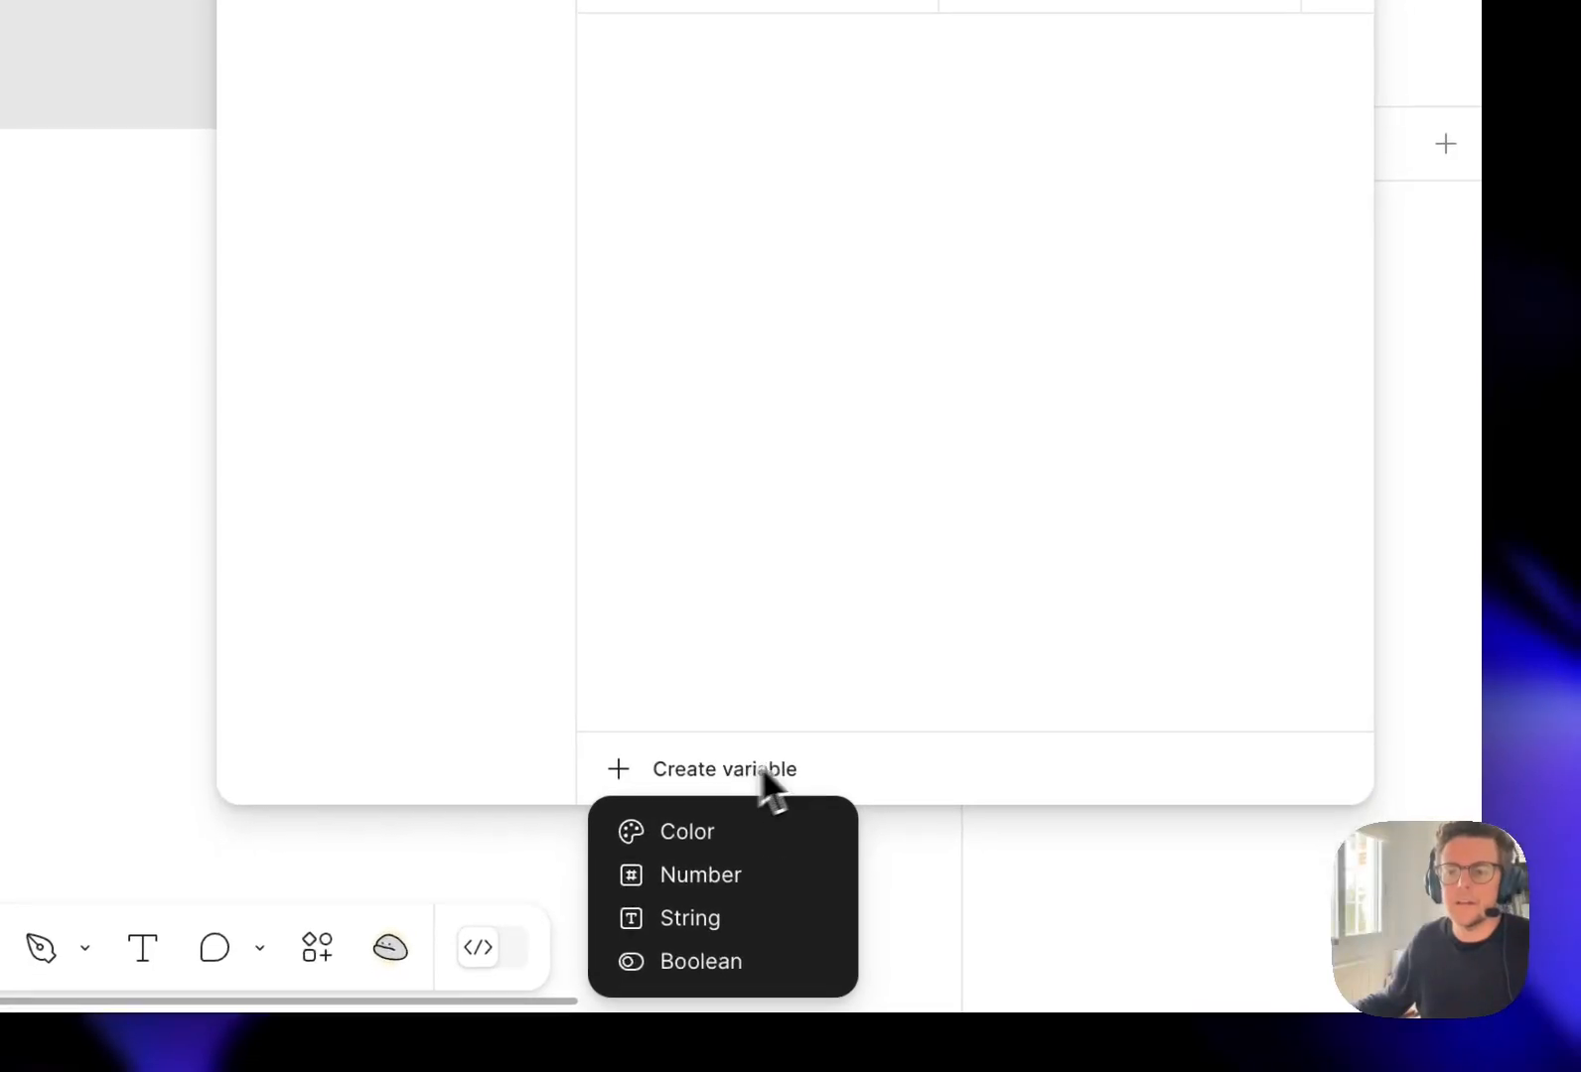
left_click(741, 832)
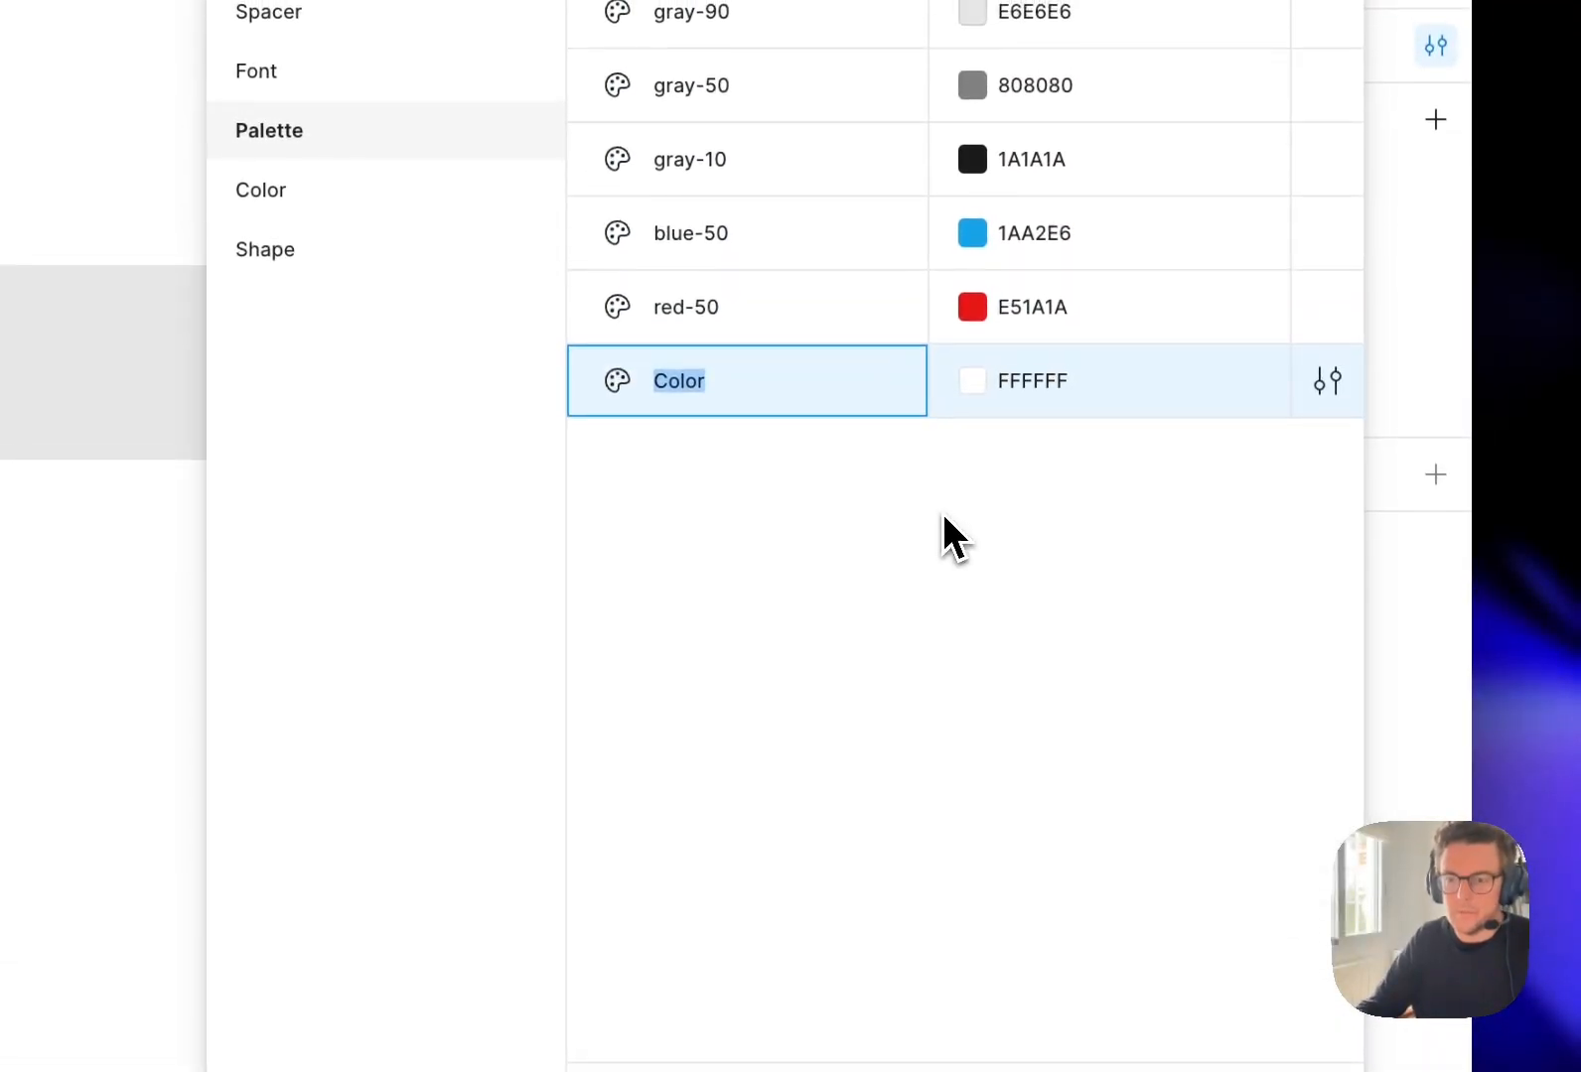
type("gre")
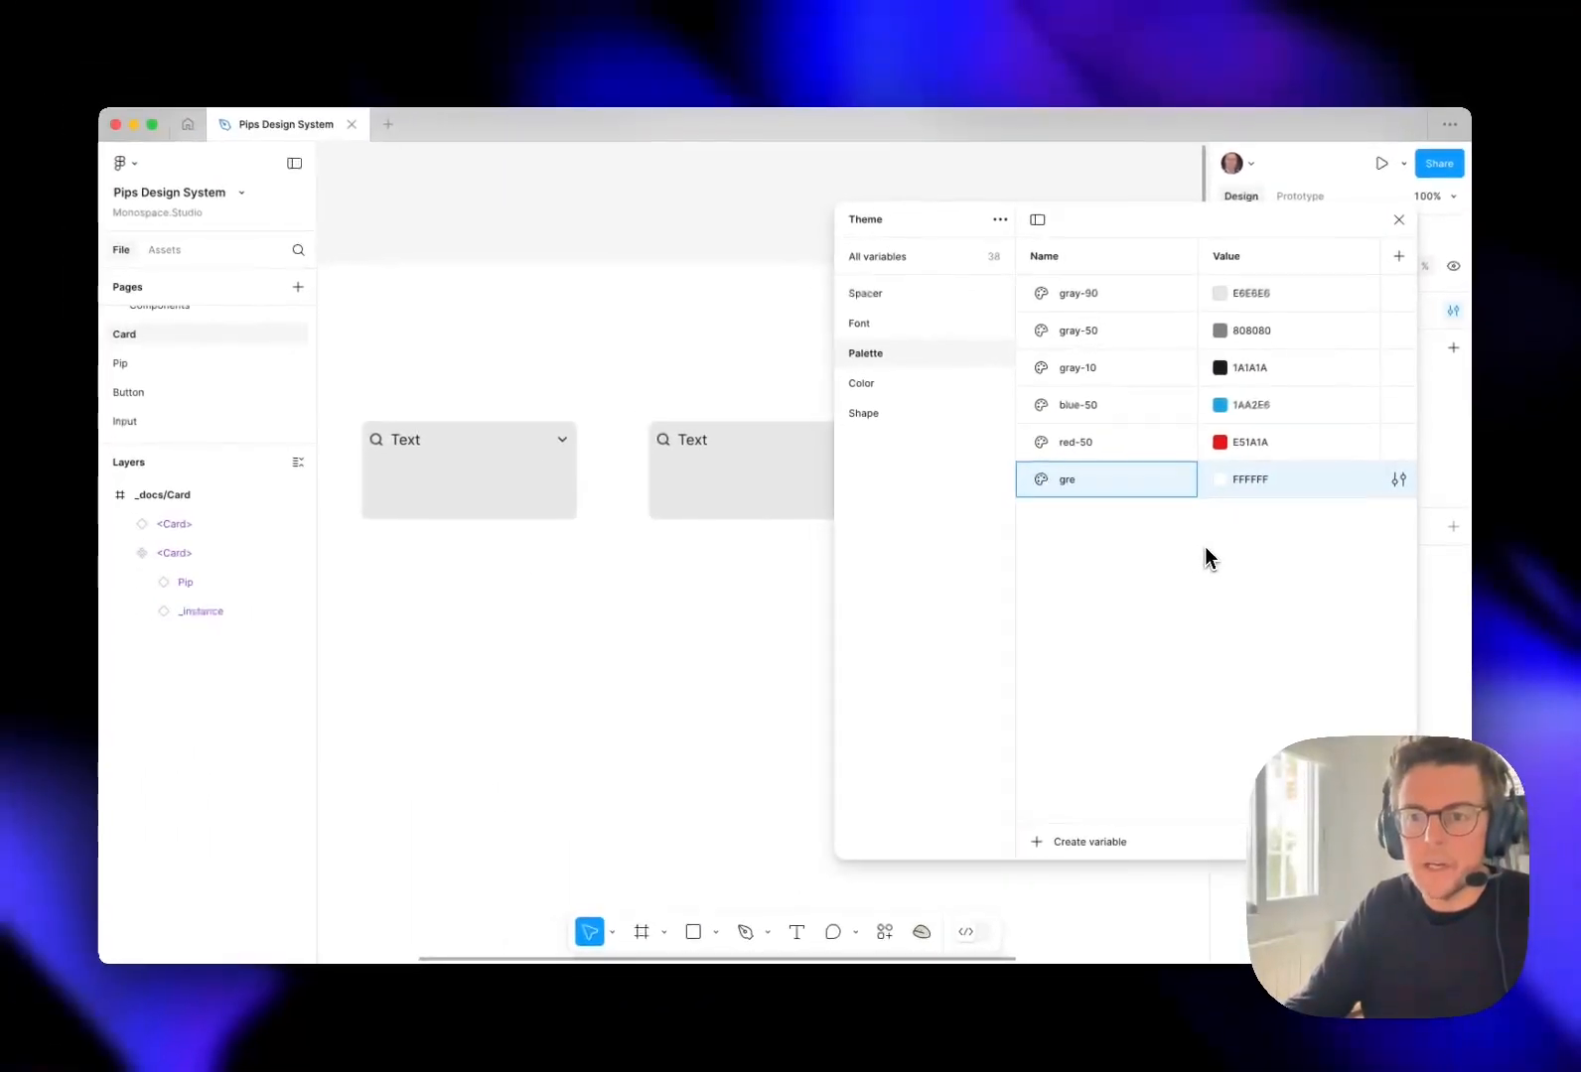
key("BackSpace")
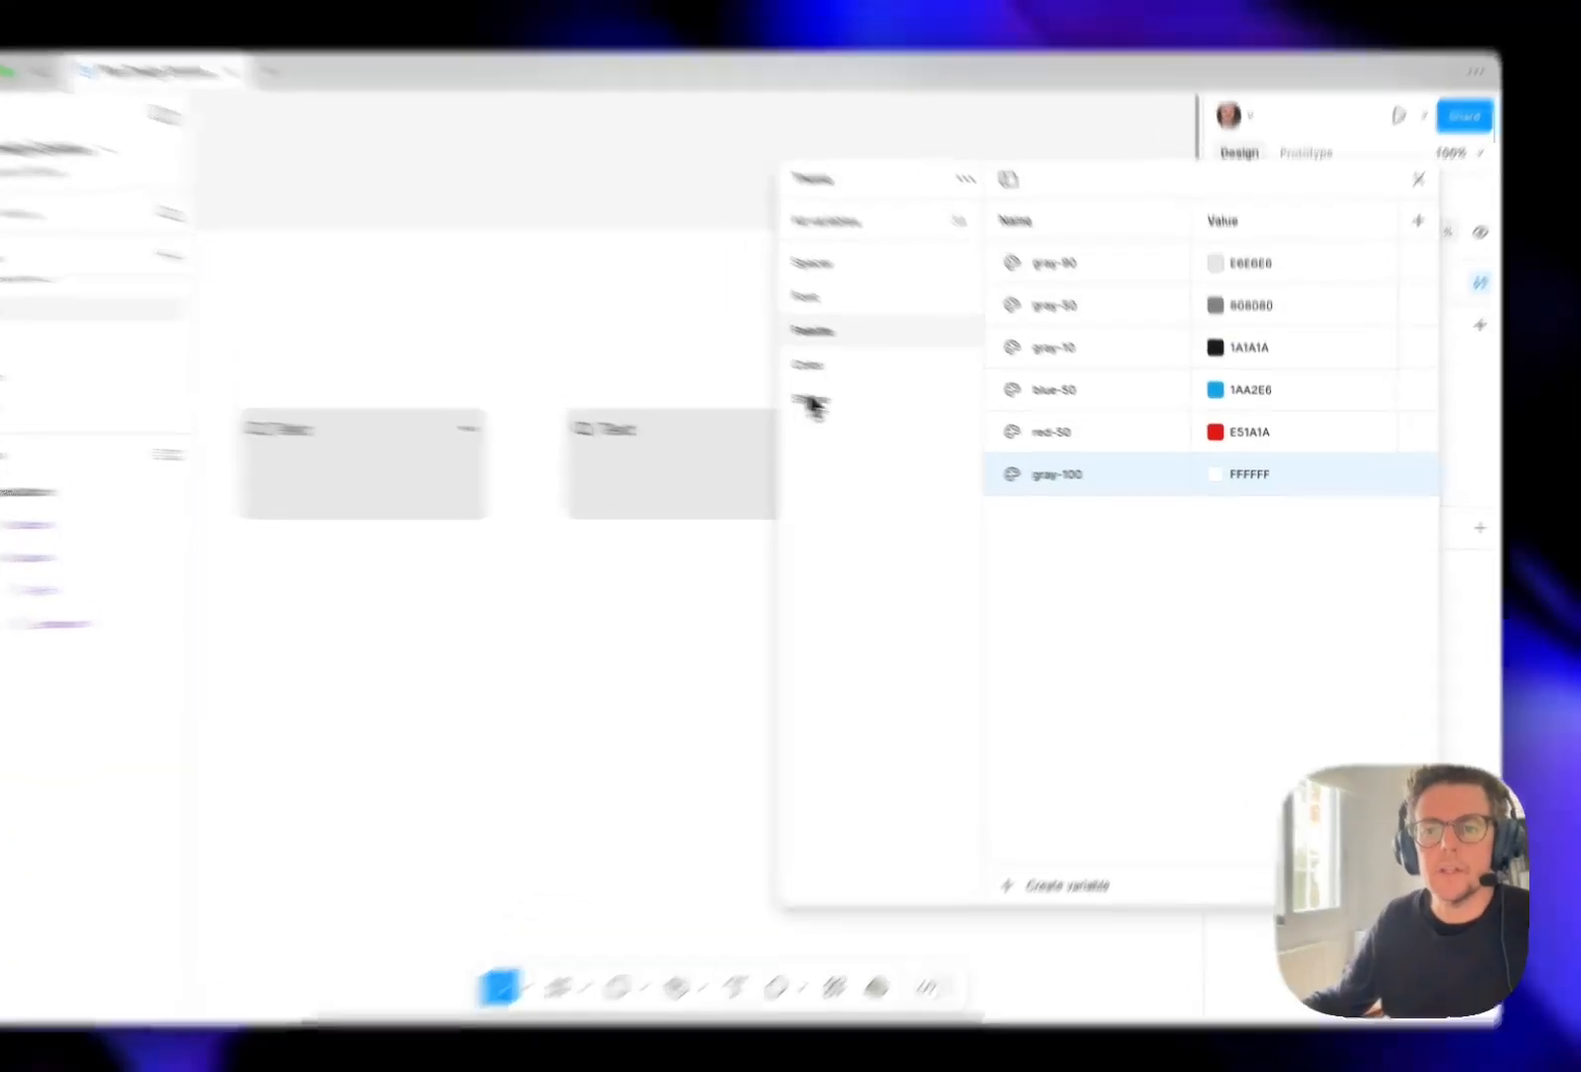
Link the color-card-bg variable in the Color group to Palette/gray-100 and close the variables.
left_click(889, 386)
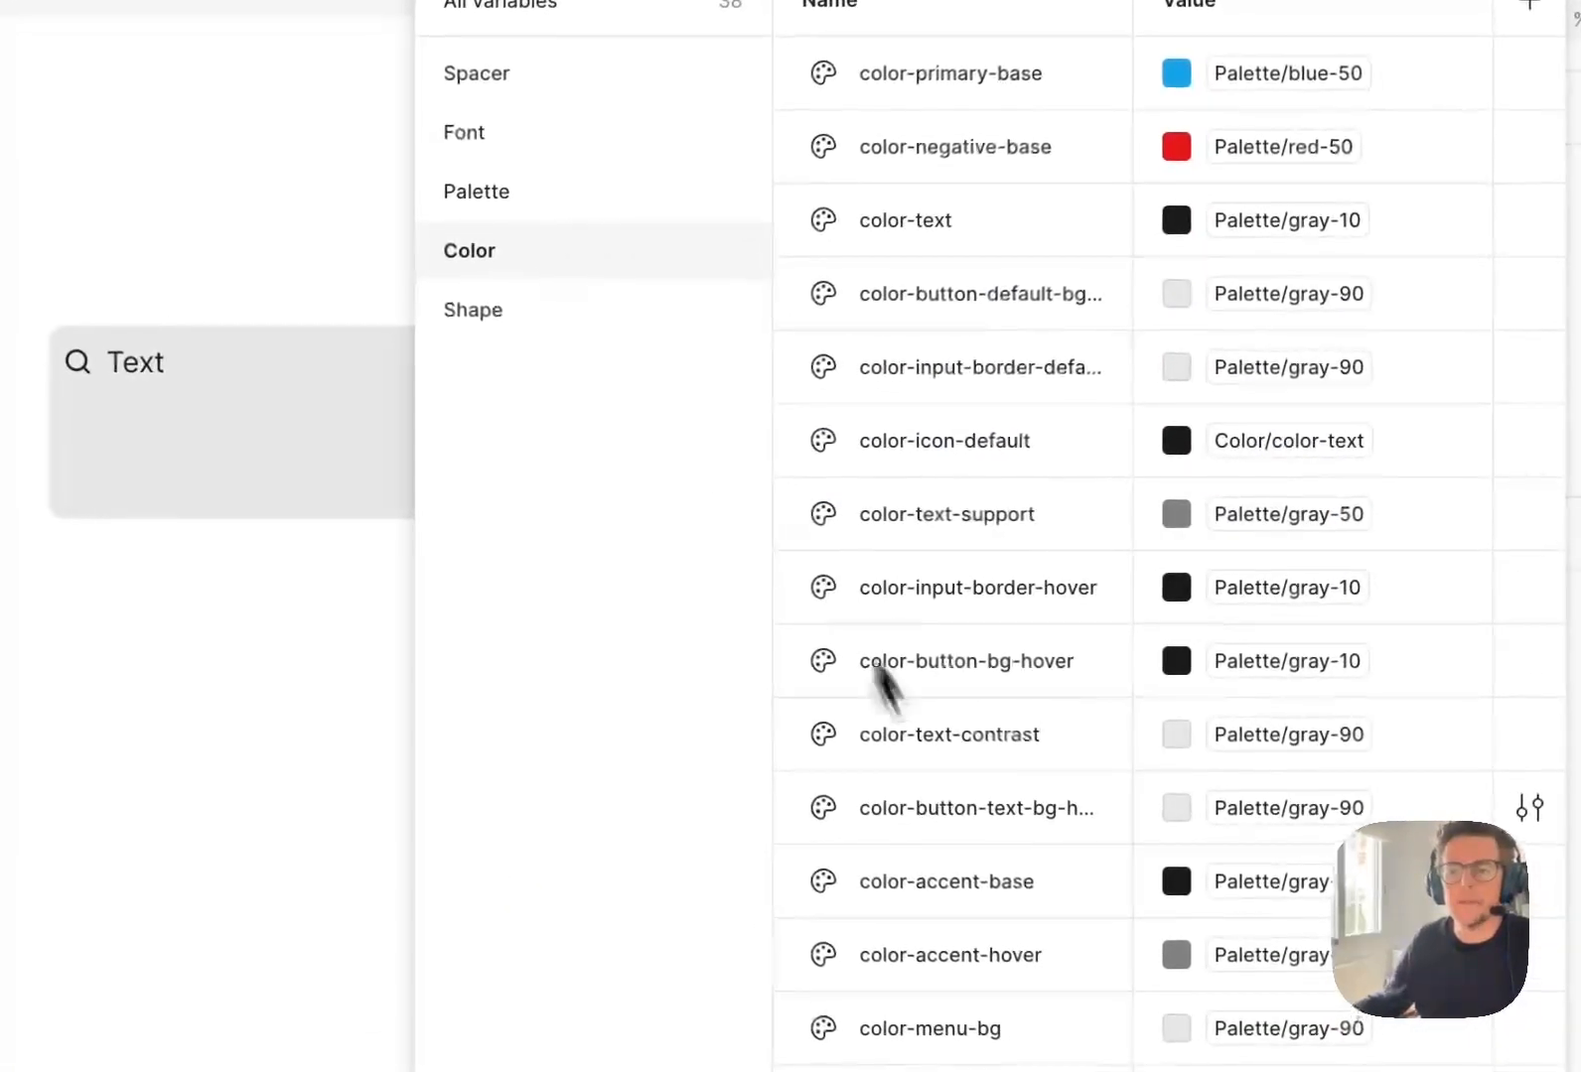
scroll(943, 825, "down", 1)
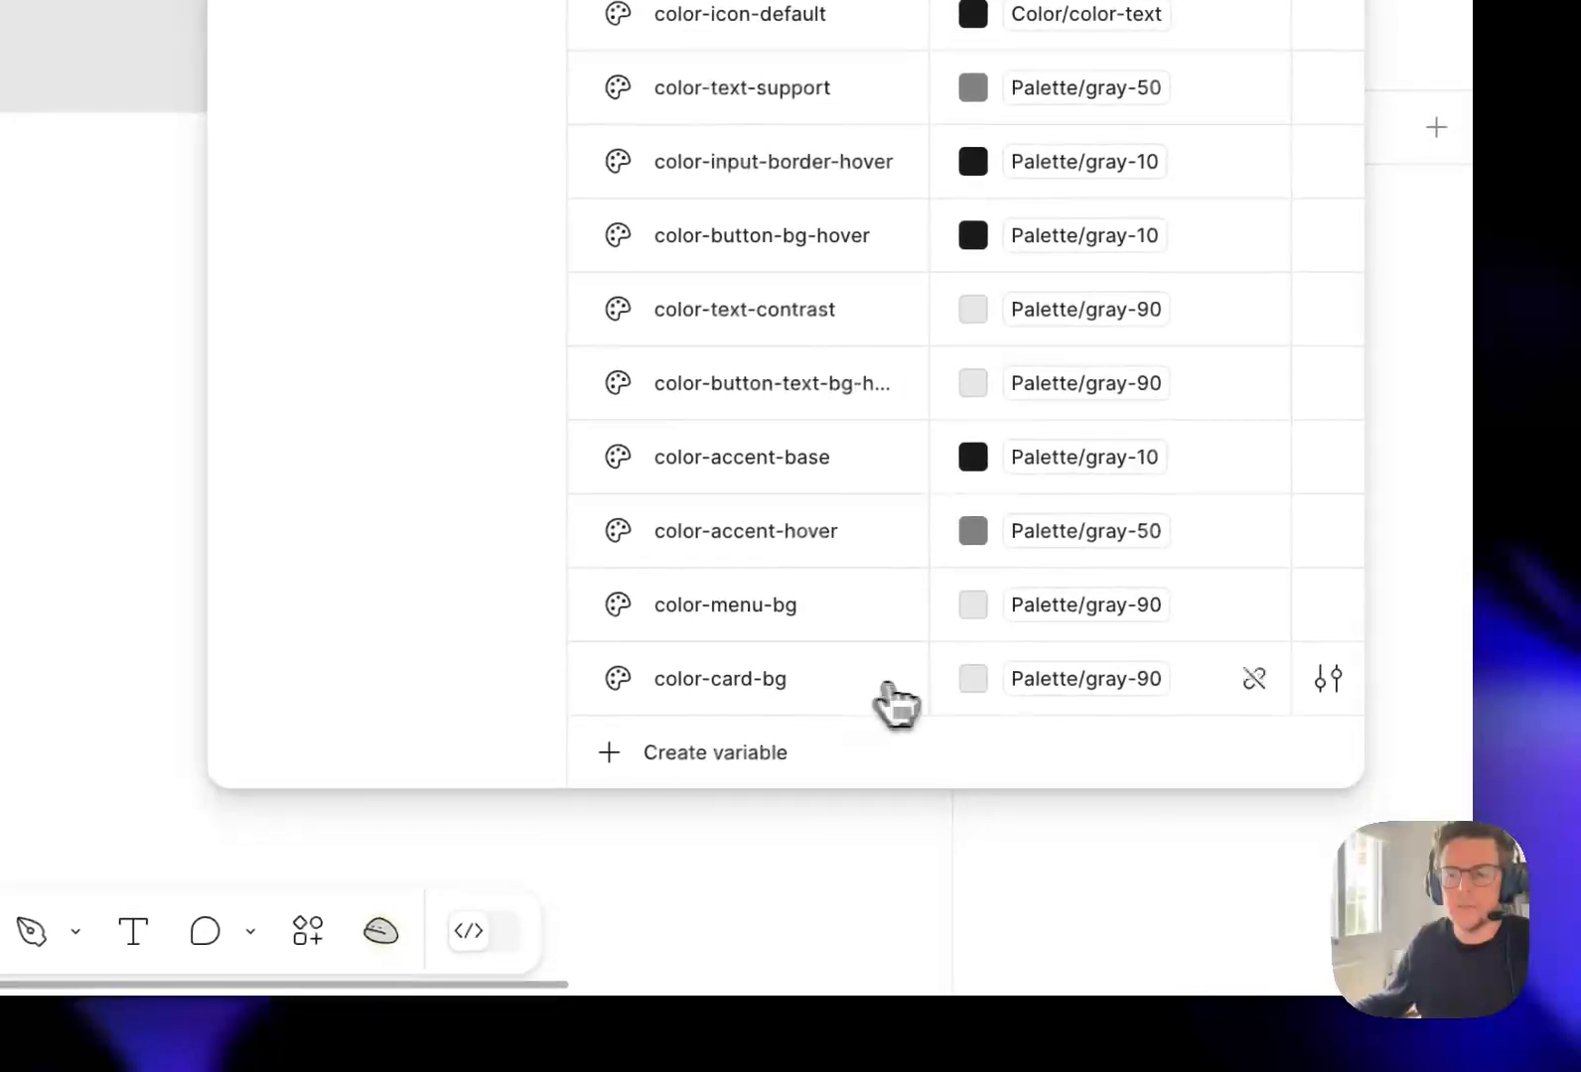
left_click(1024, 695)
left_click(1098, 806)
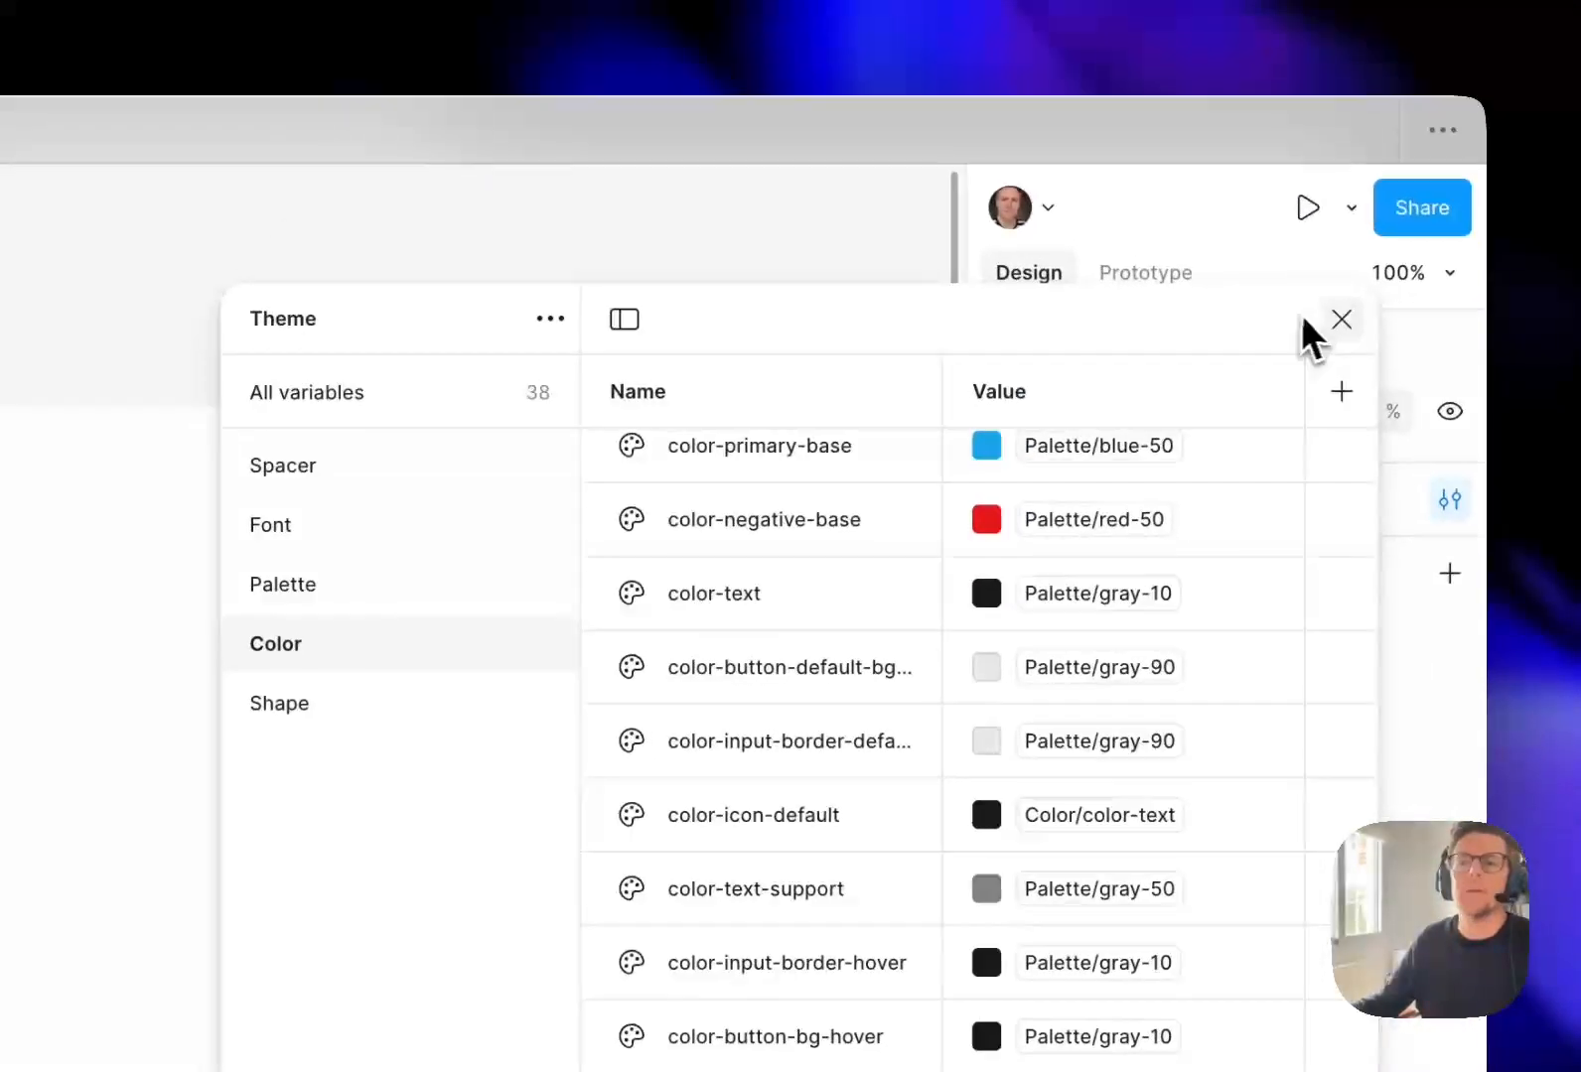
left_click(1336, 318)
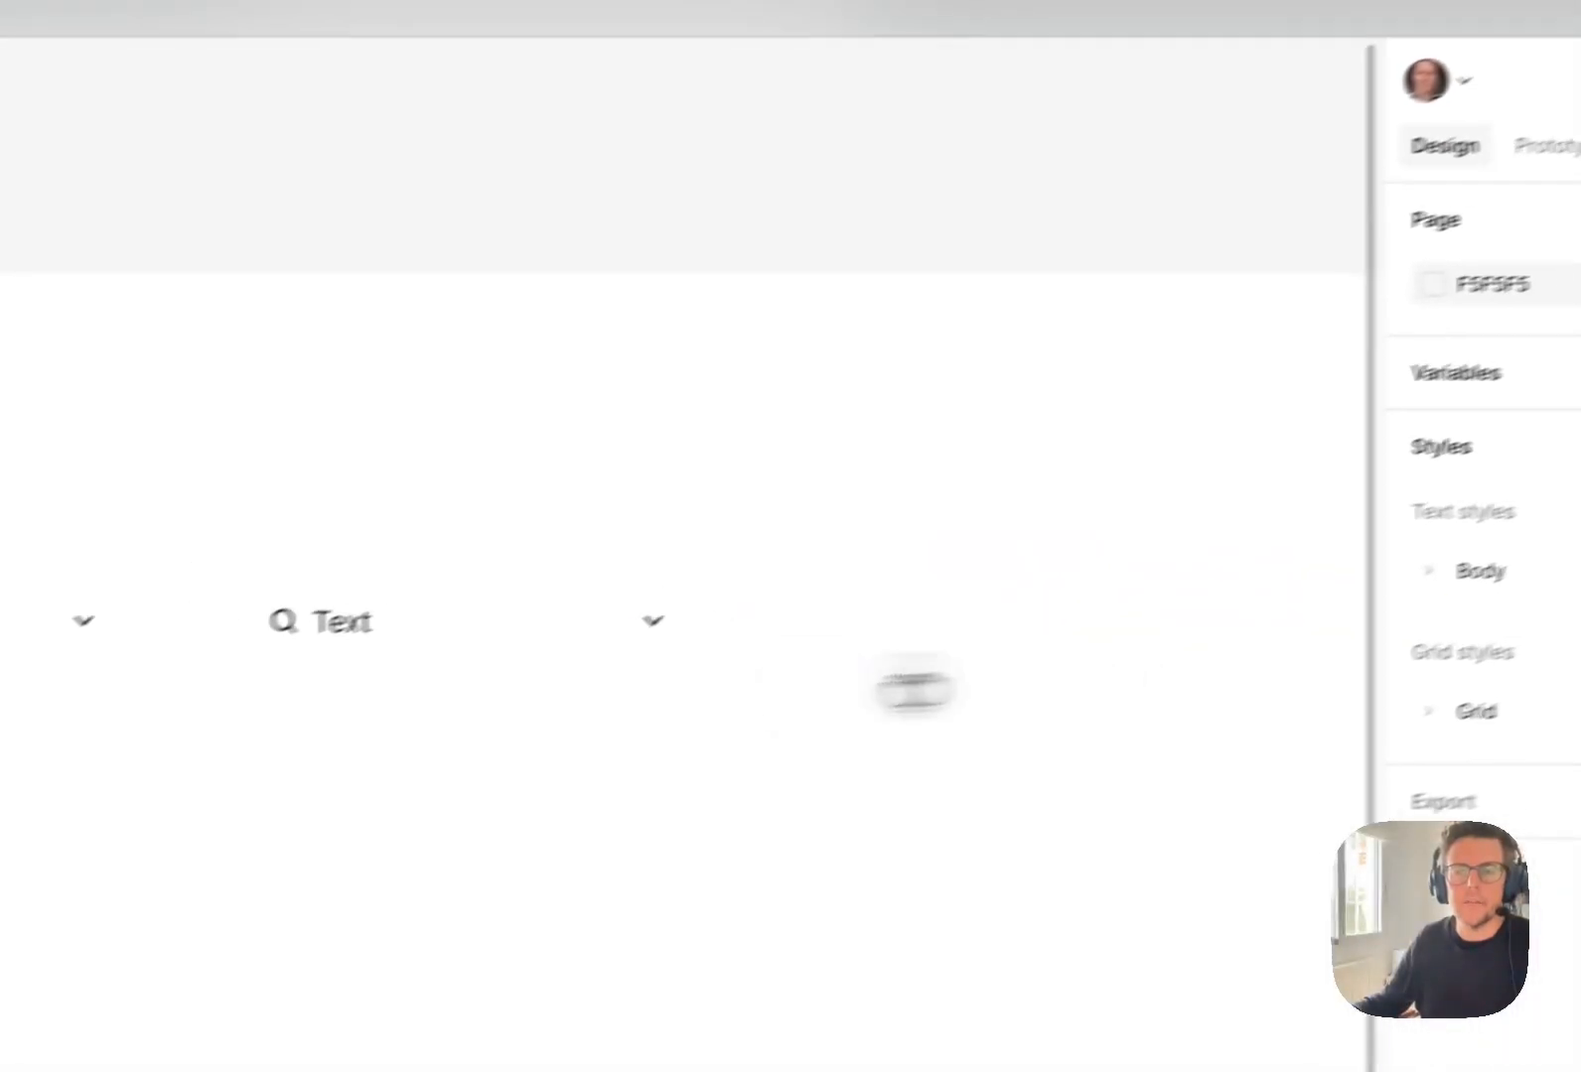
Add a drop shadow to the main card component with a Y position of 0 and a blur of 35.
scroll(514, 648, "left", 4)
left_click(478, 687)
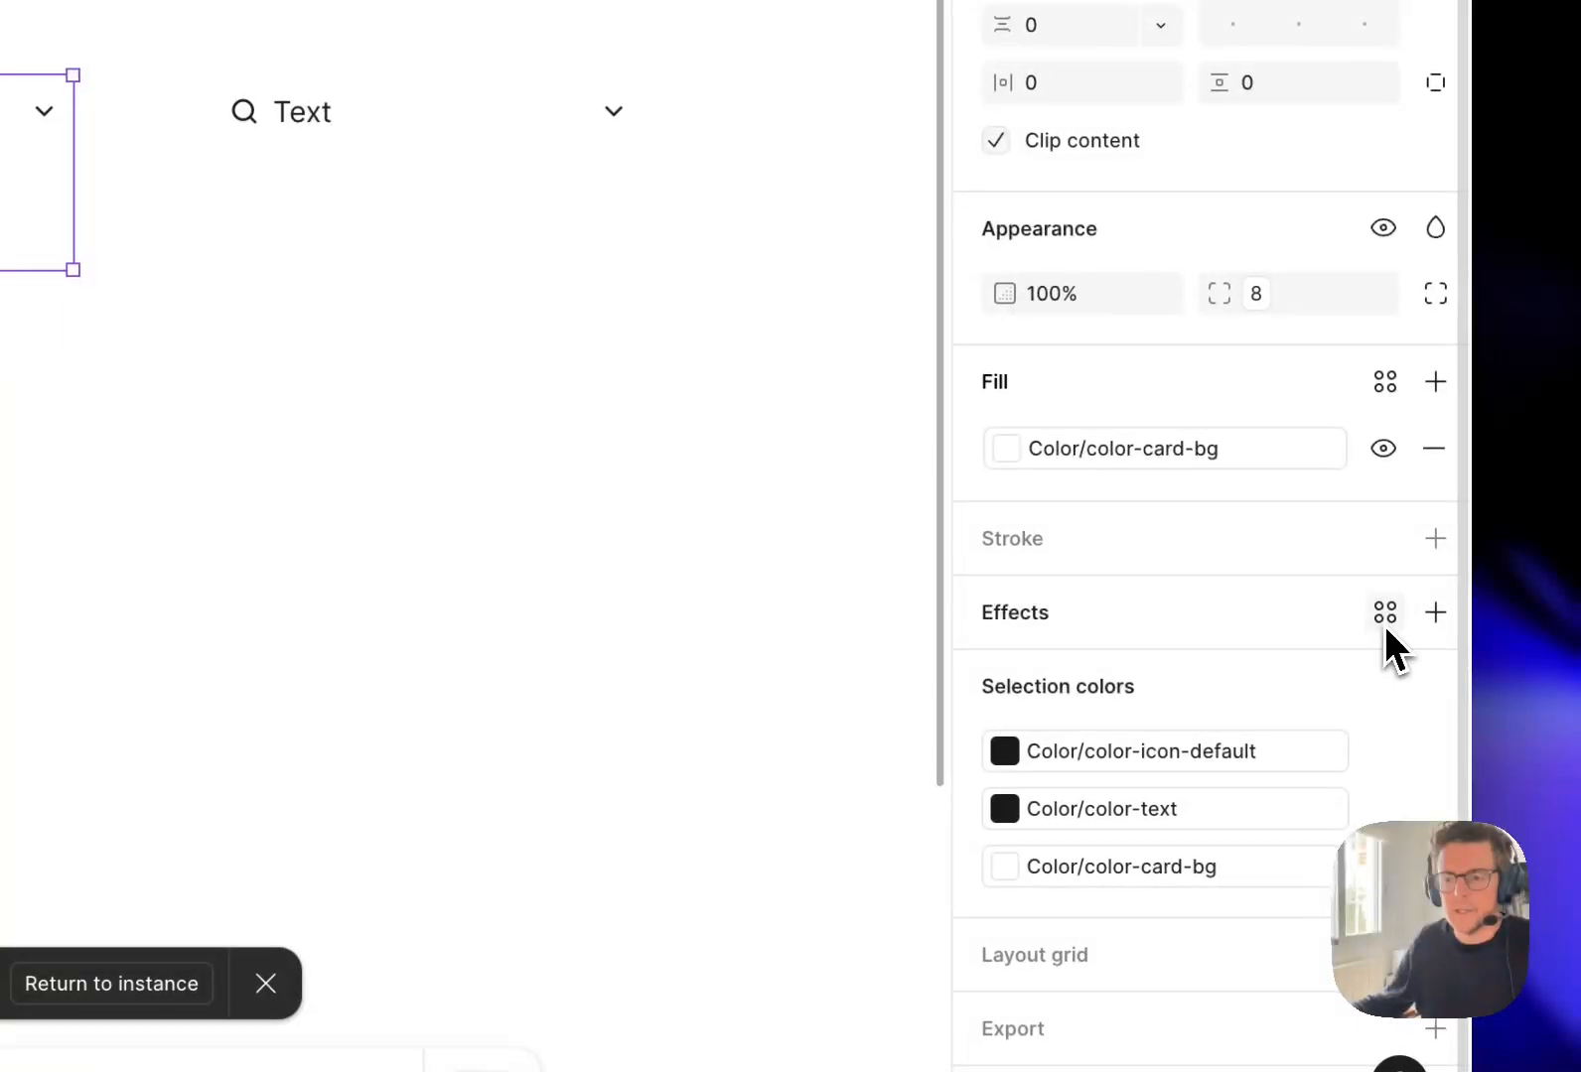
left_click(1435, 612)
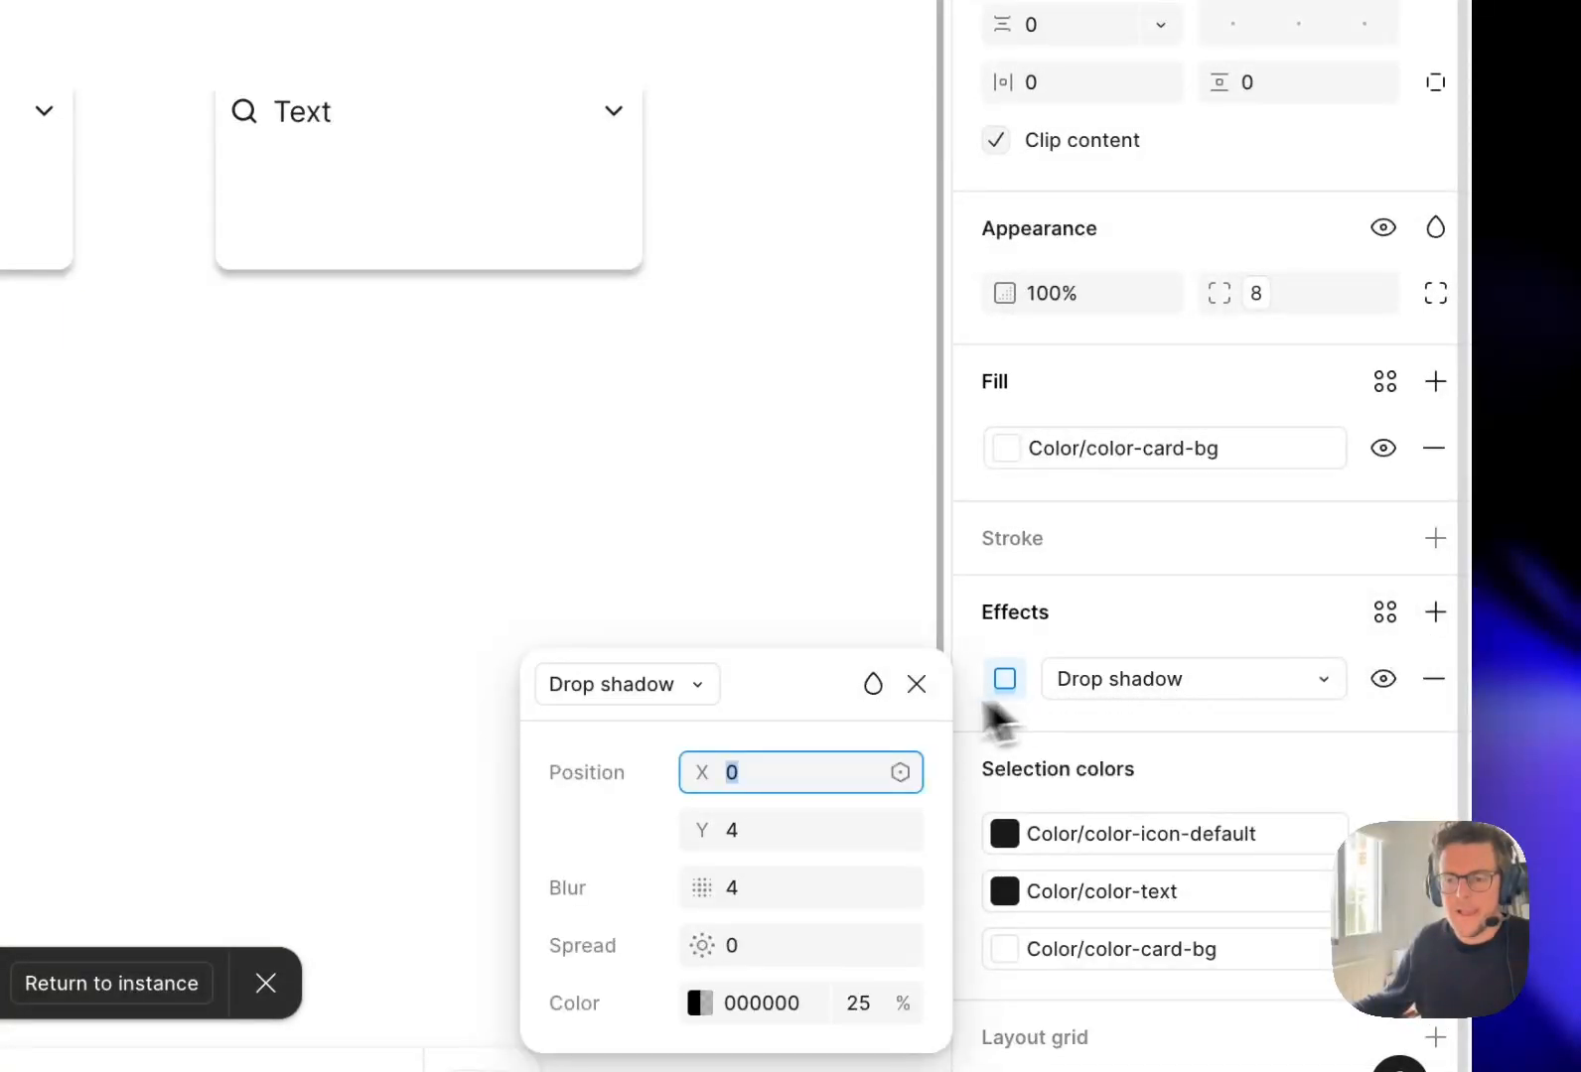
key("Tab")
type("0")
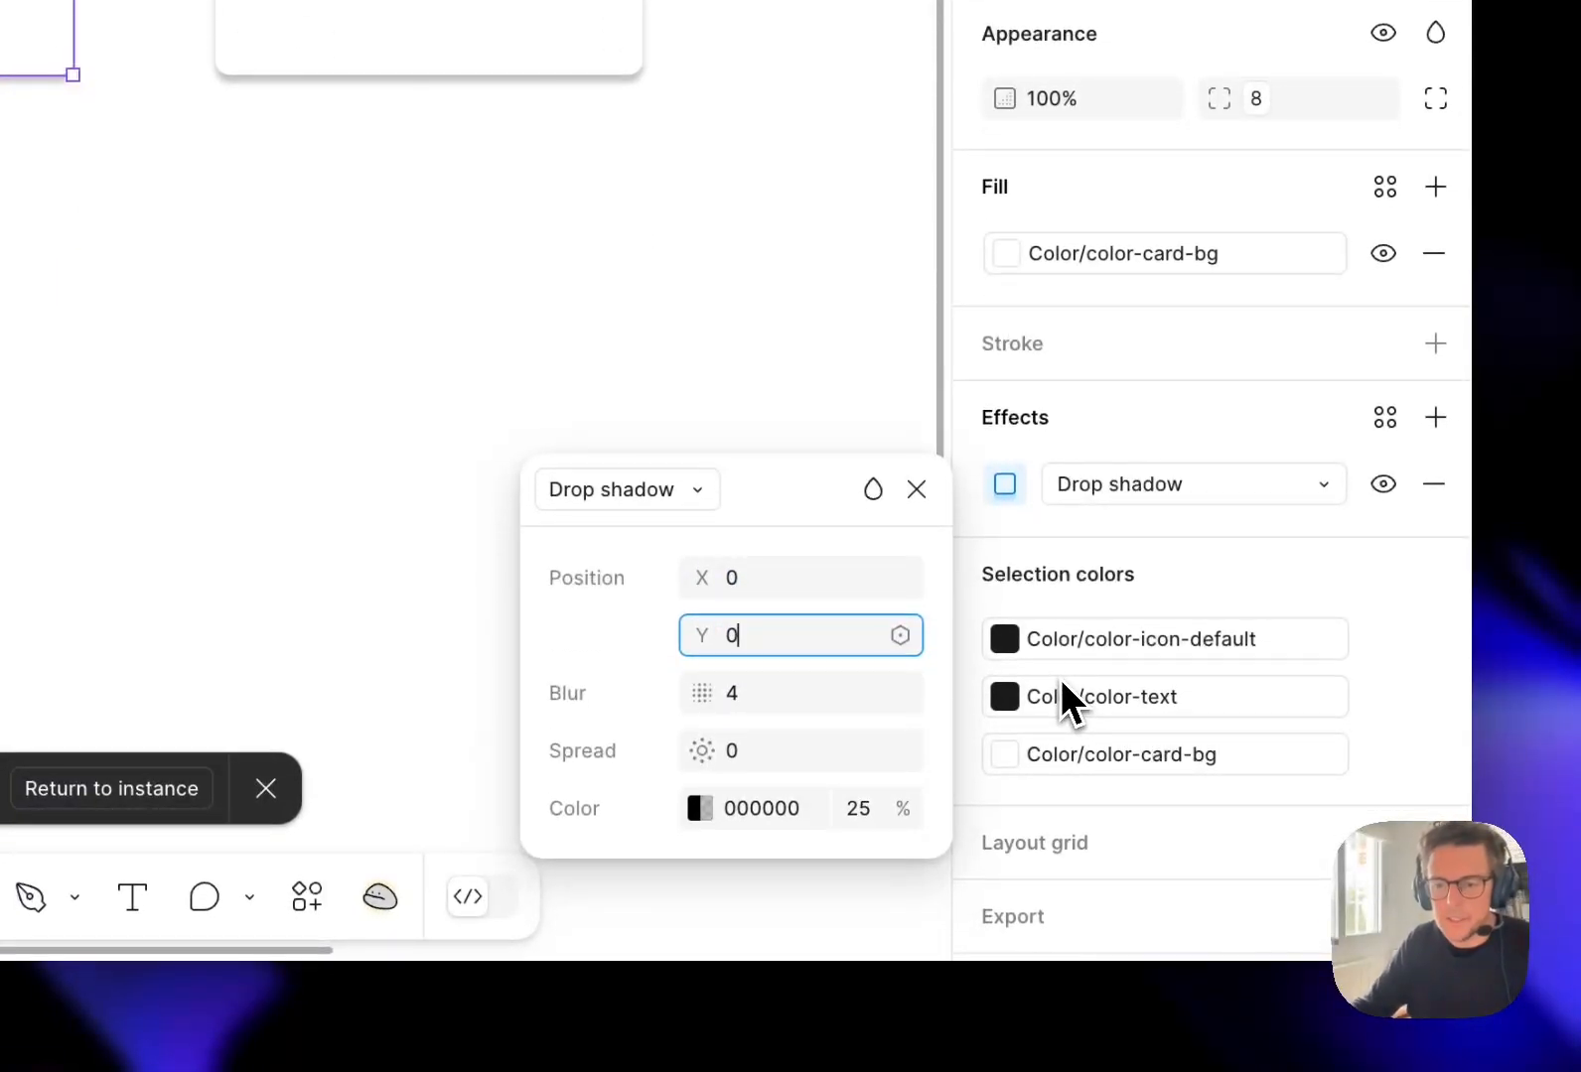
key("Tab")
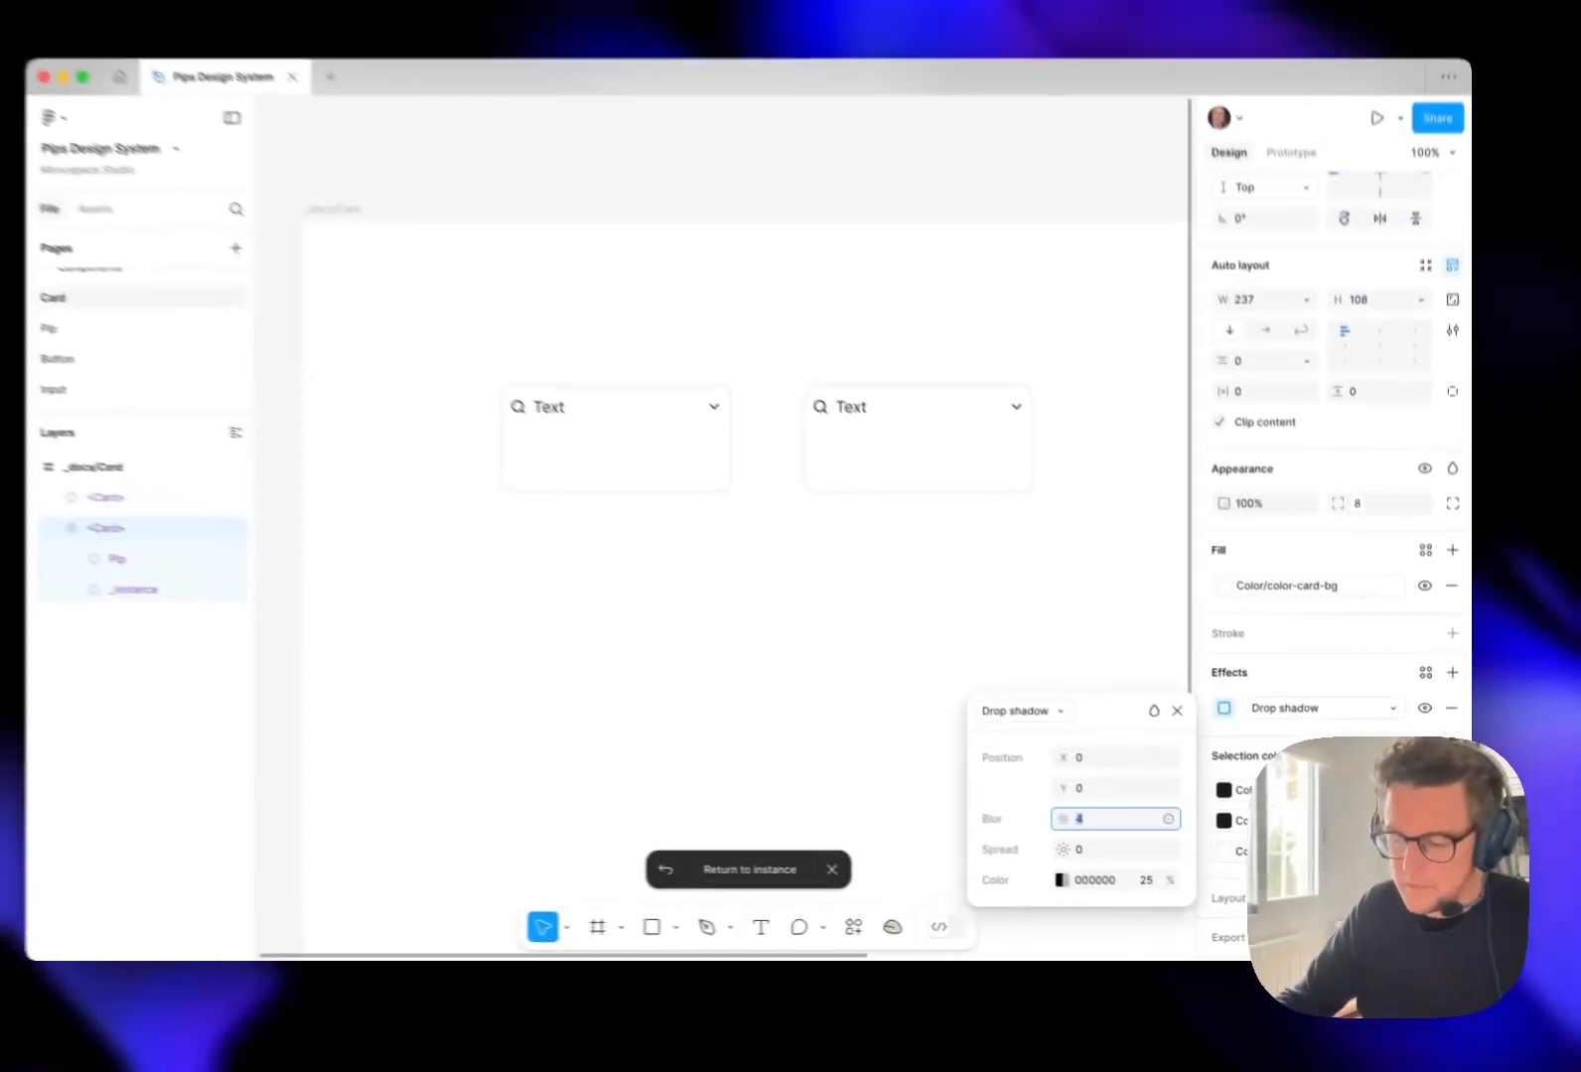
type("35")
key("Tab")
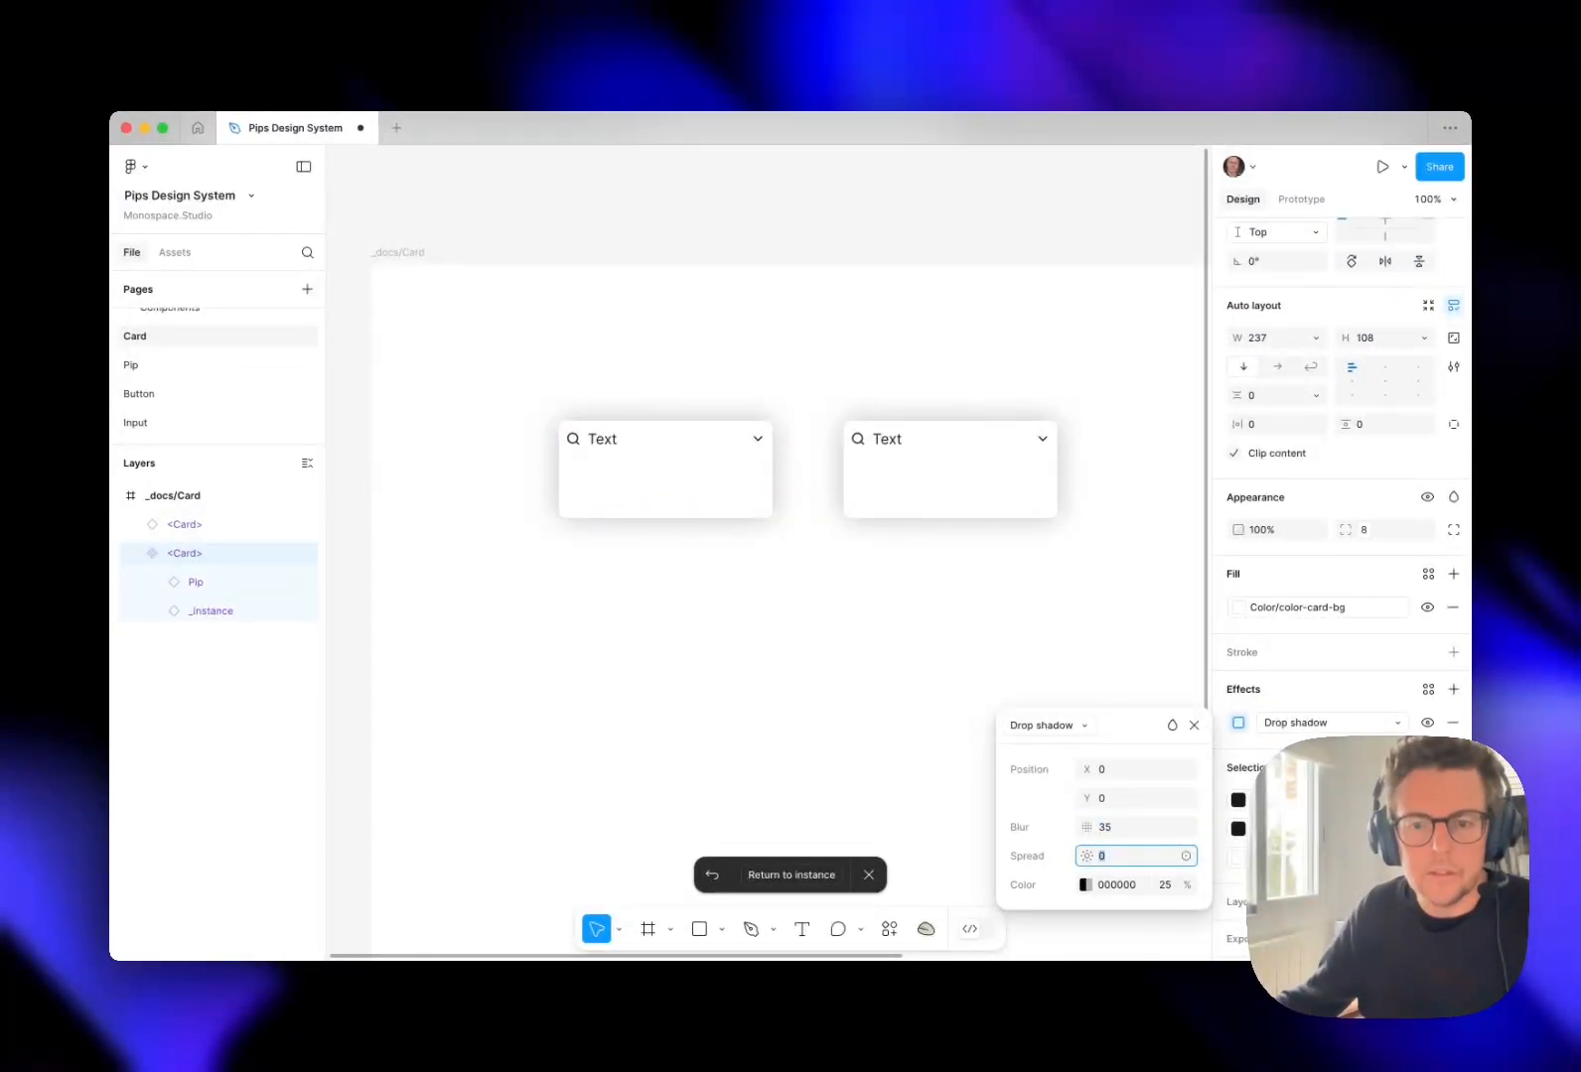
Set the opacity of the card's drop shadow colour to 10%.
key("Tab")
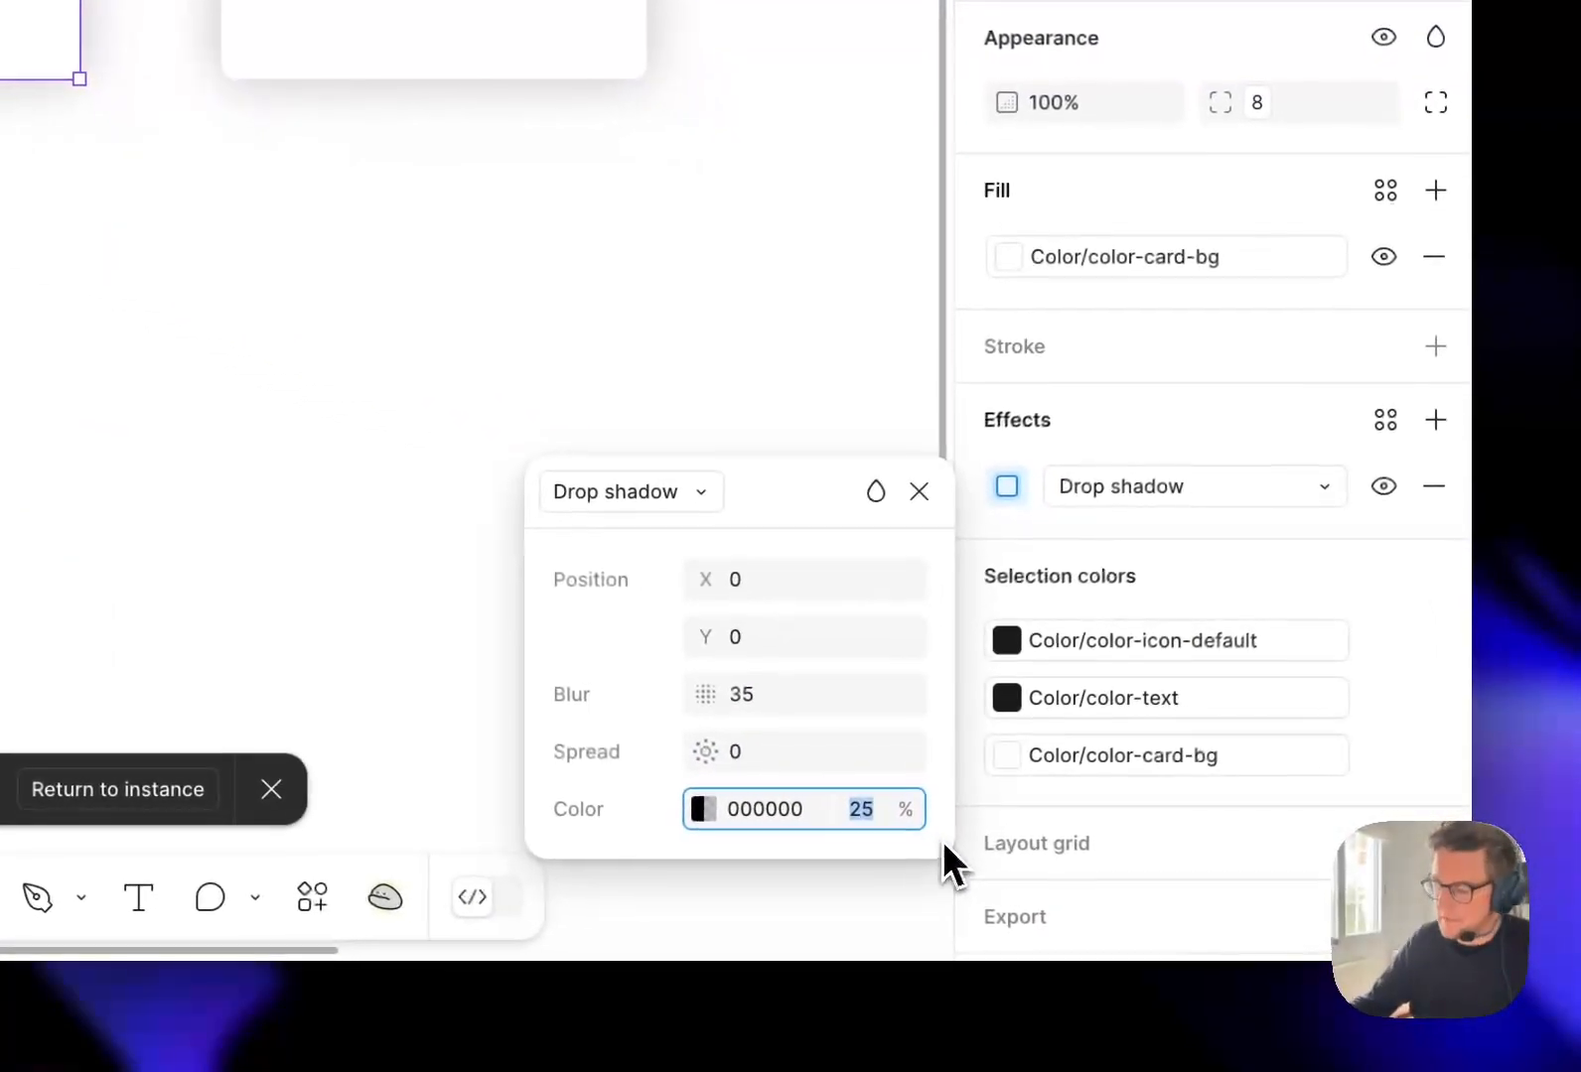
type("15")
key("Tab")
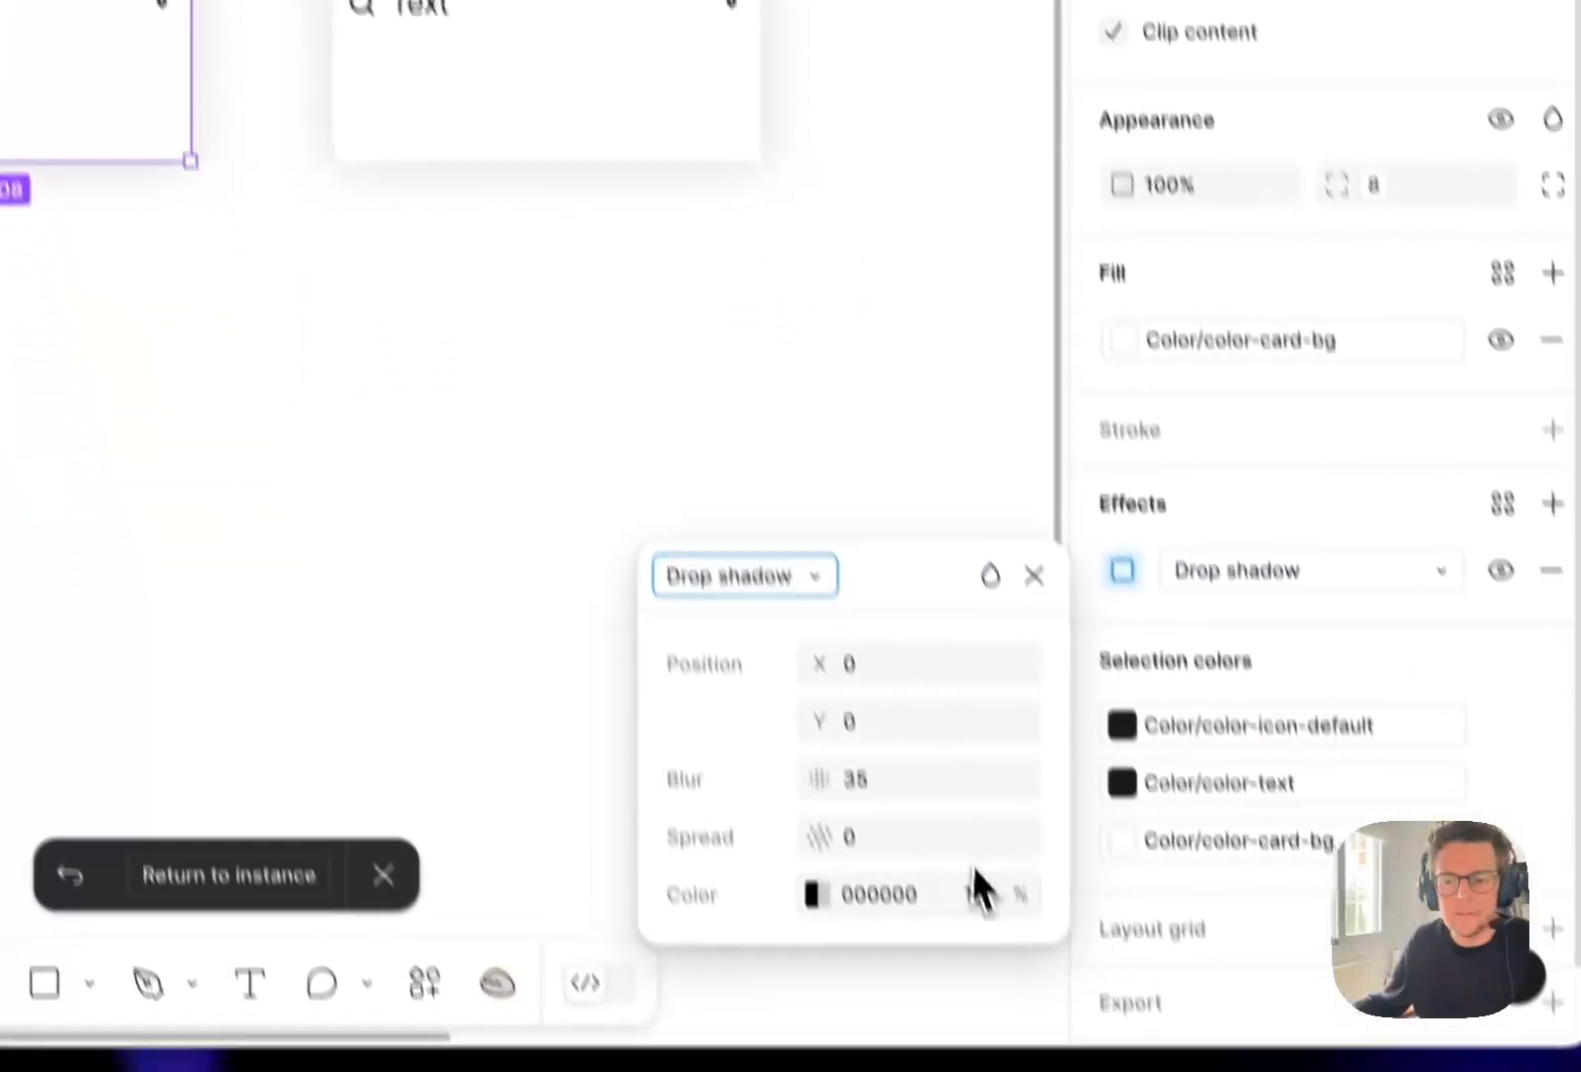
left_click(977, 891)
type("10")
key("Tab")
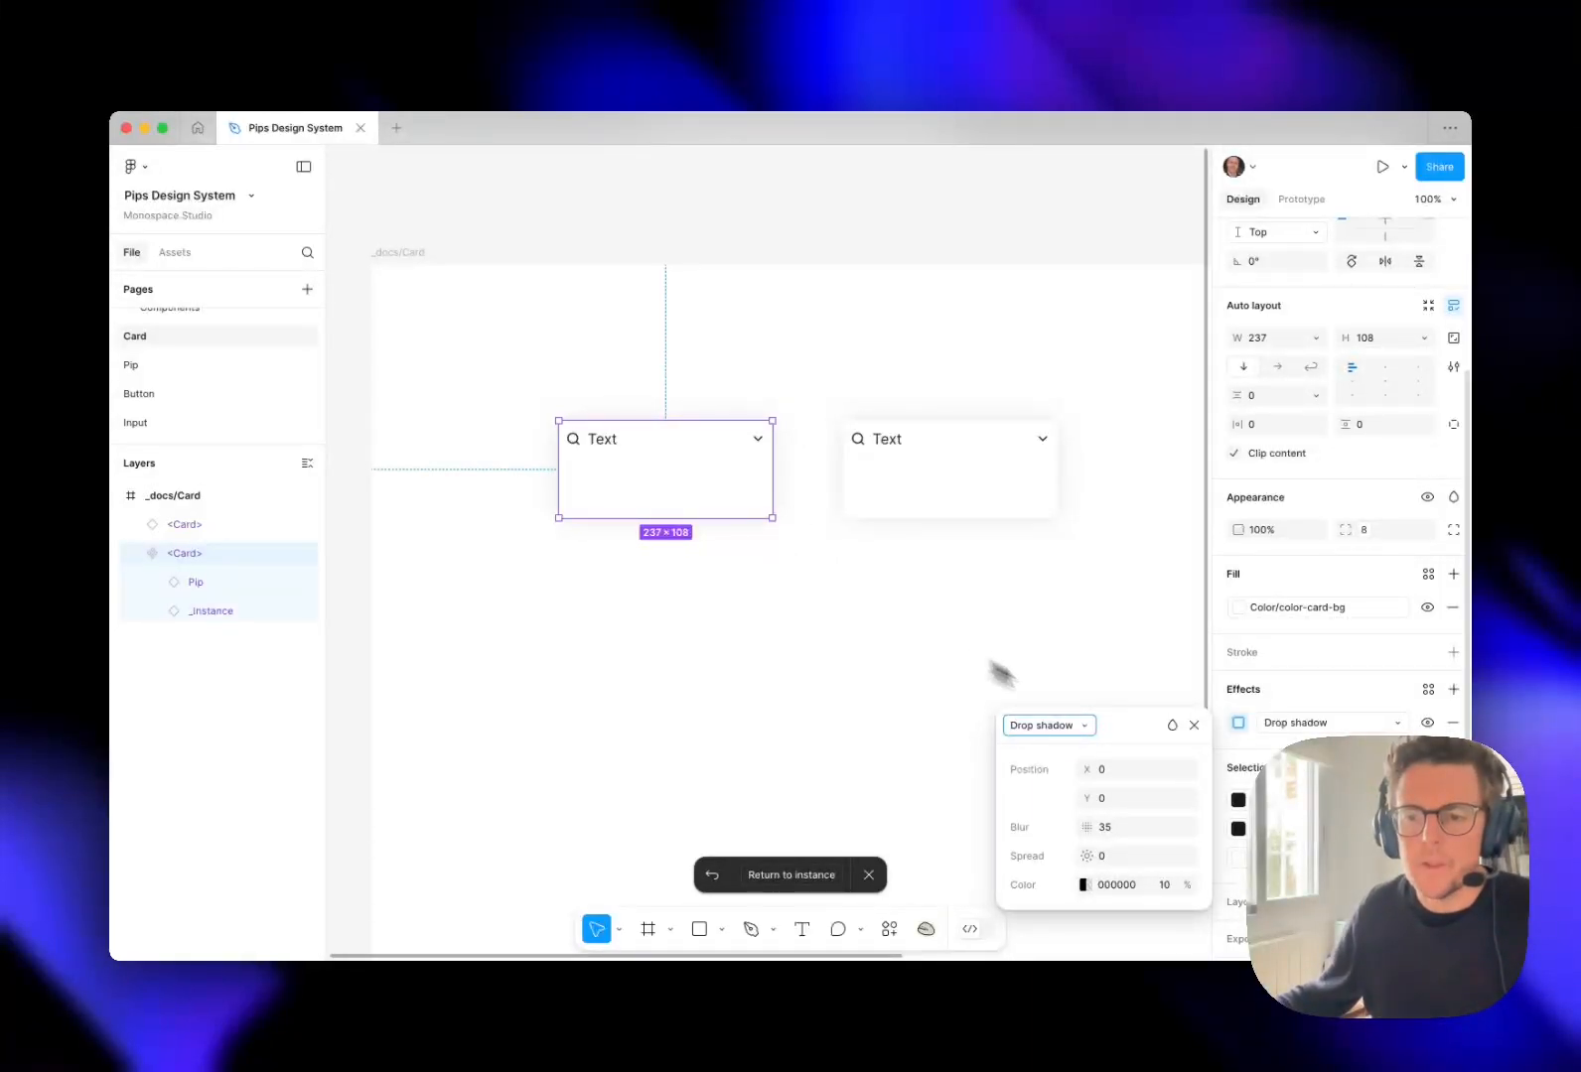
Save the card's drop shadow as an effect style named Shadow/M with the description "Basic shadow".
left_click(1386, 739)
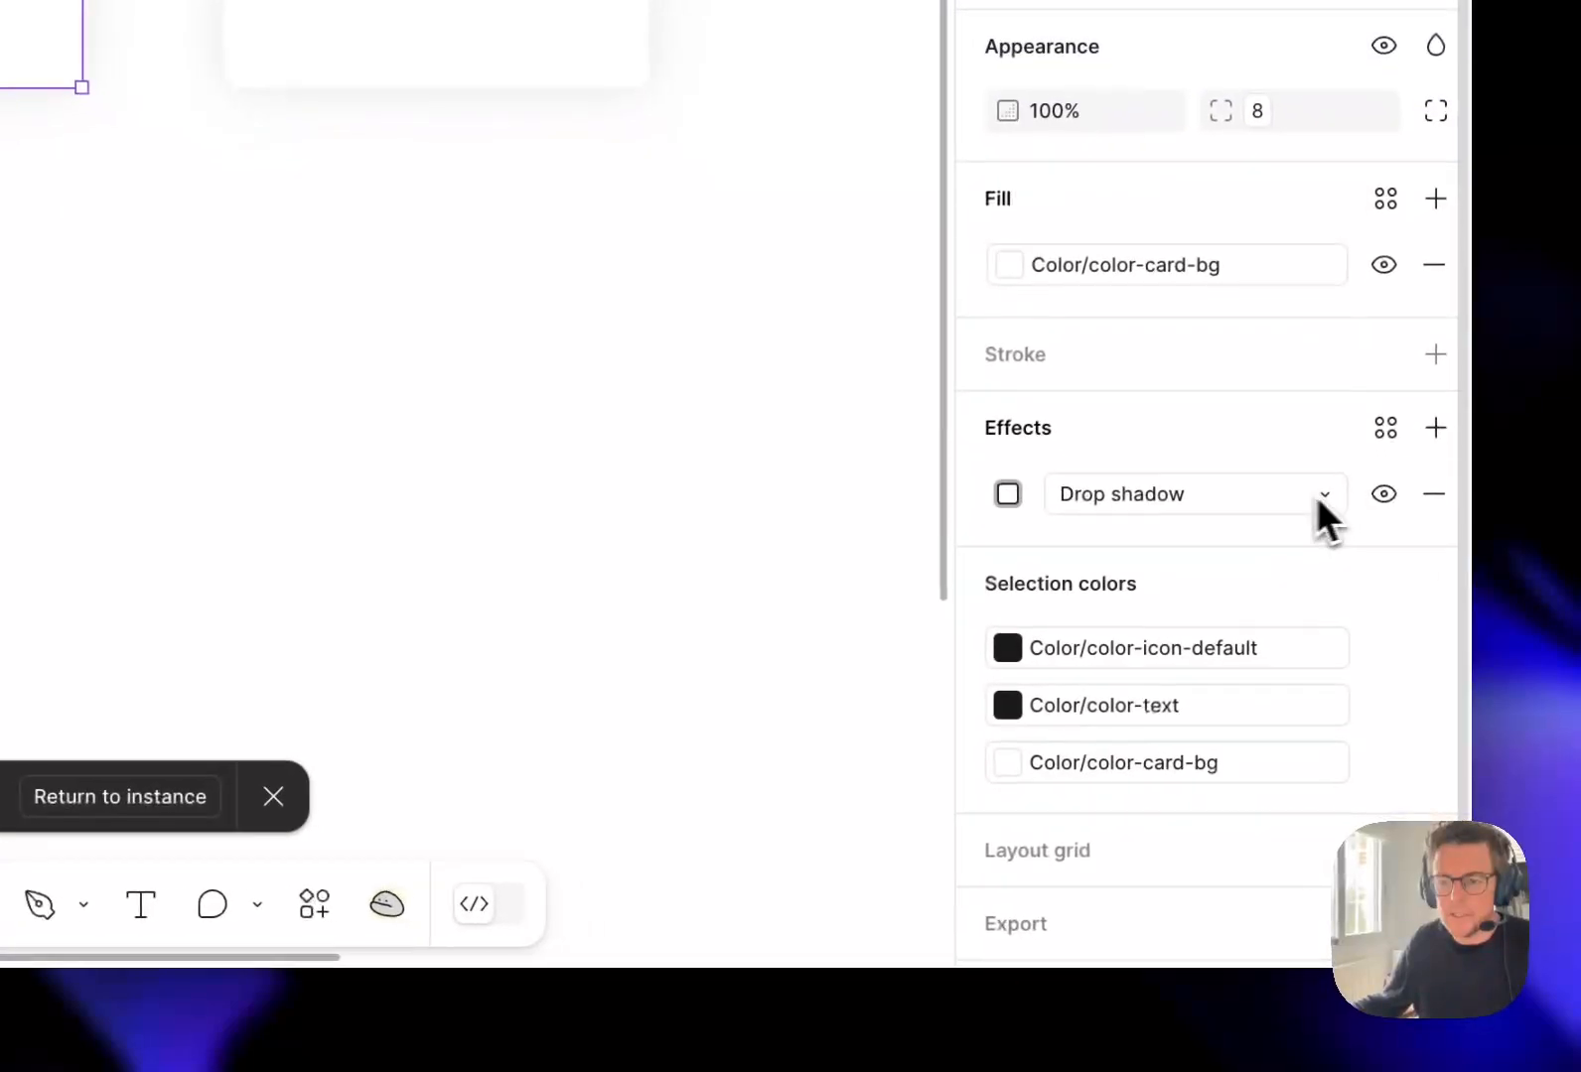
left_click(1384, 433)
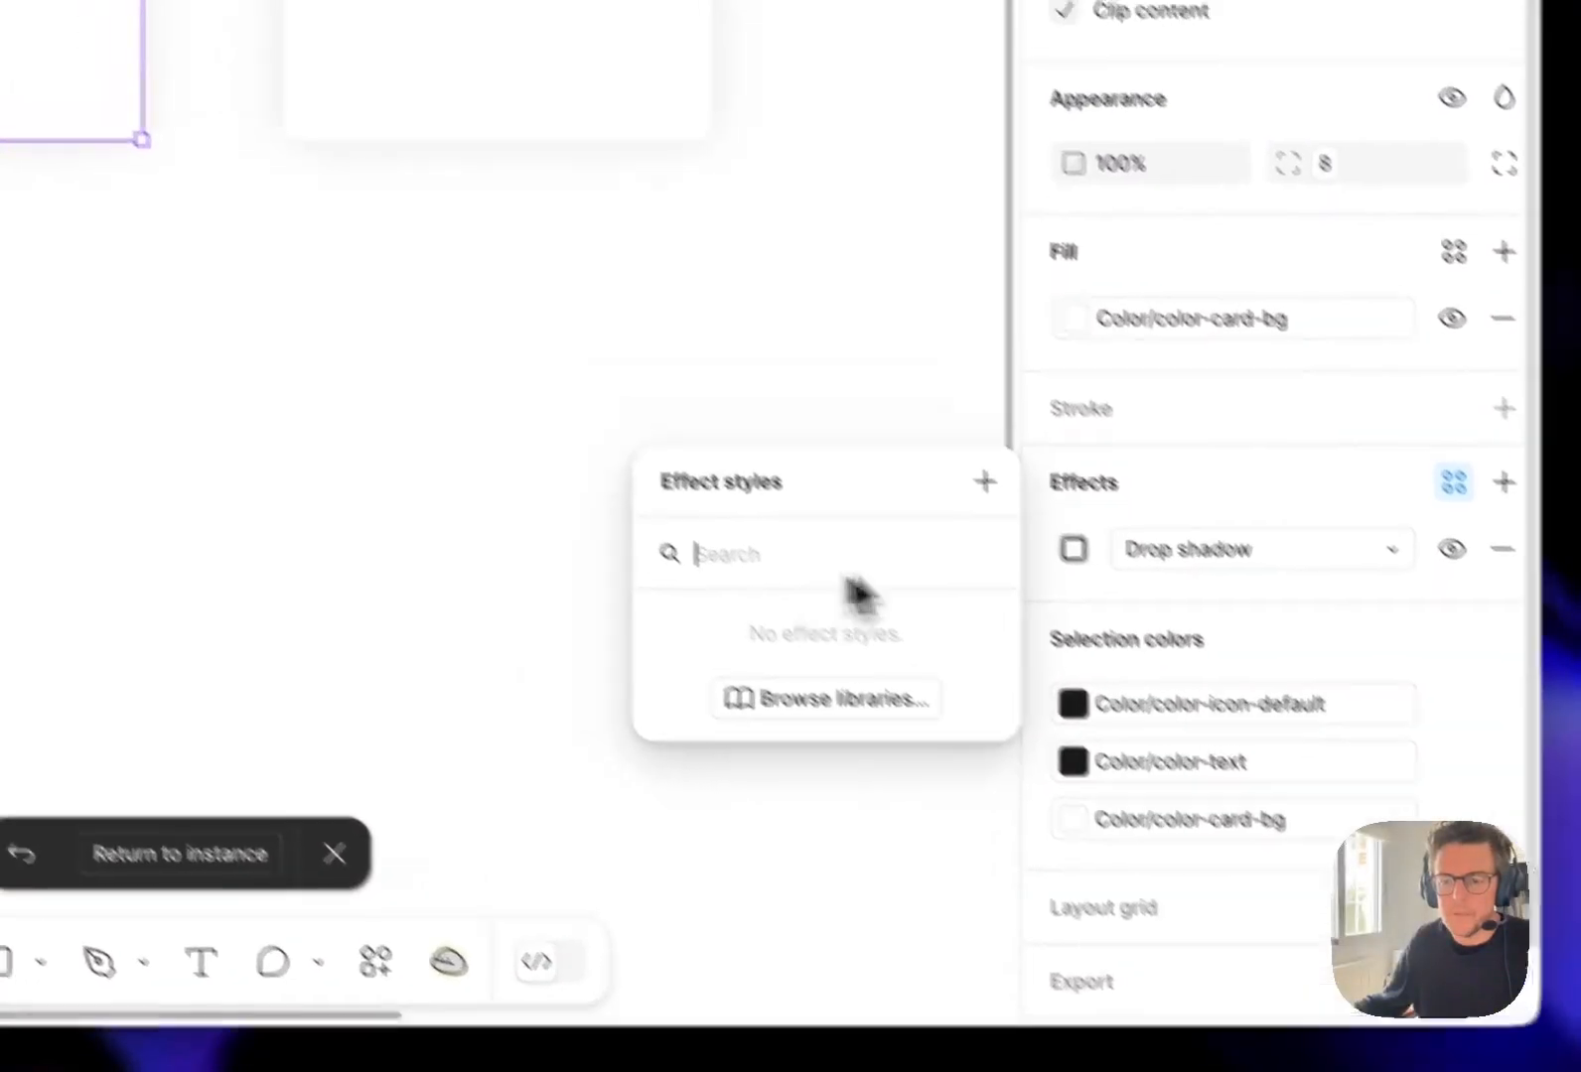
left_click(916, 424)
left_click_drag(501, 482, 600, 324)
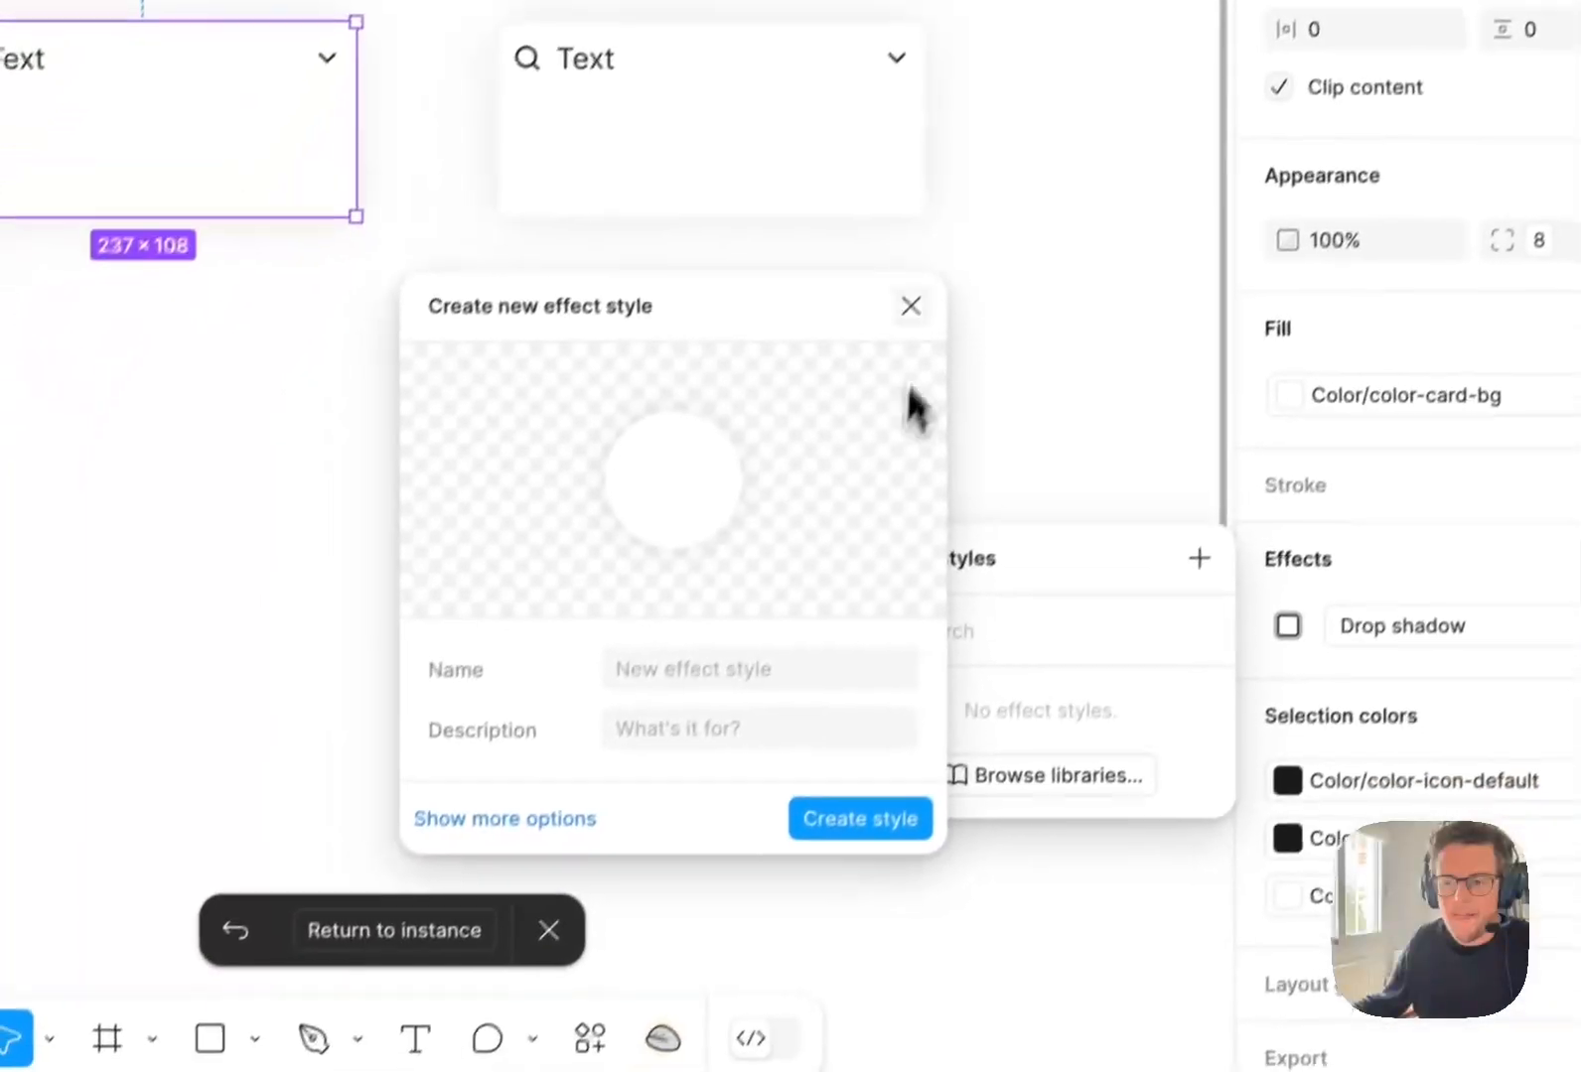
left_click(591, 664)
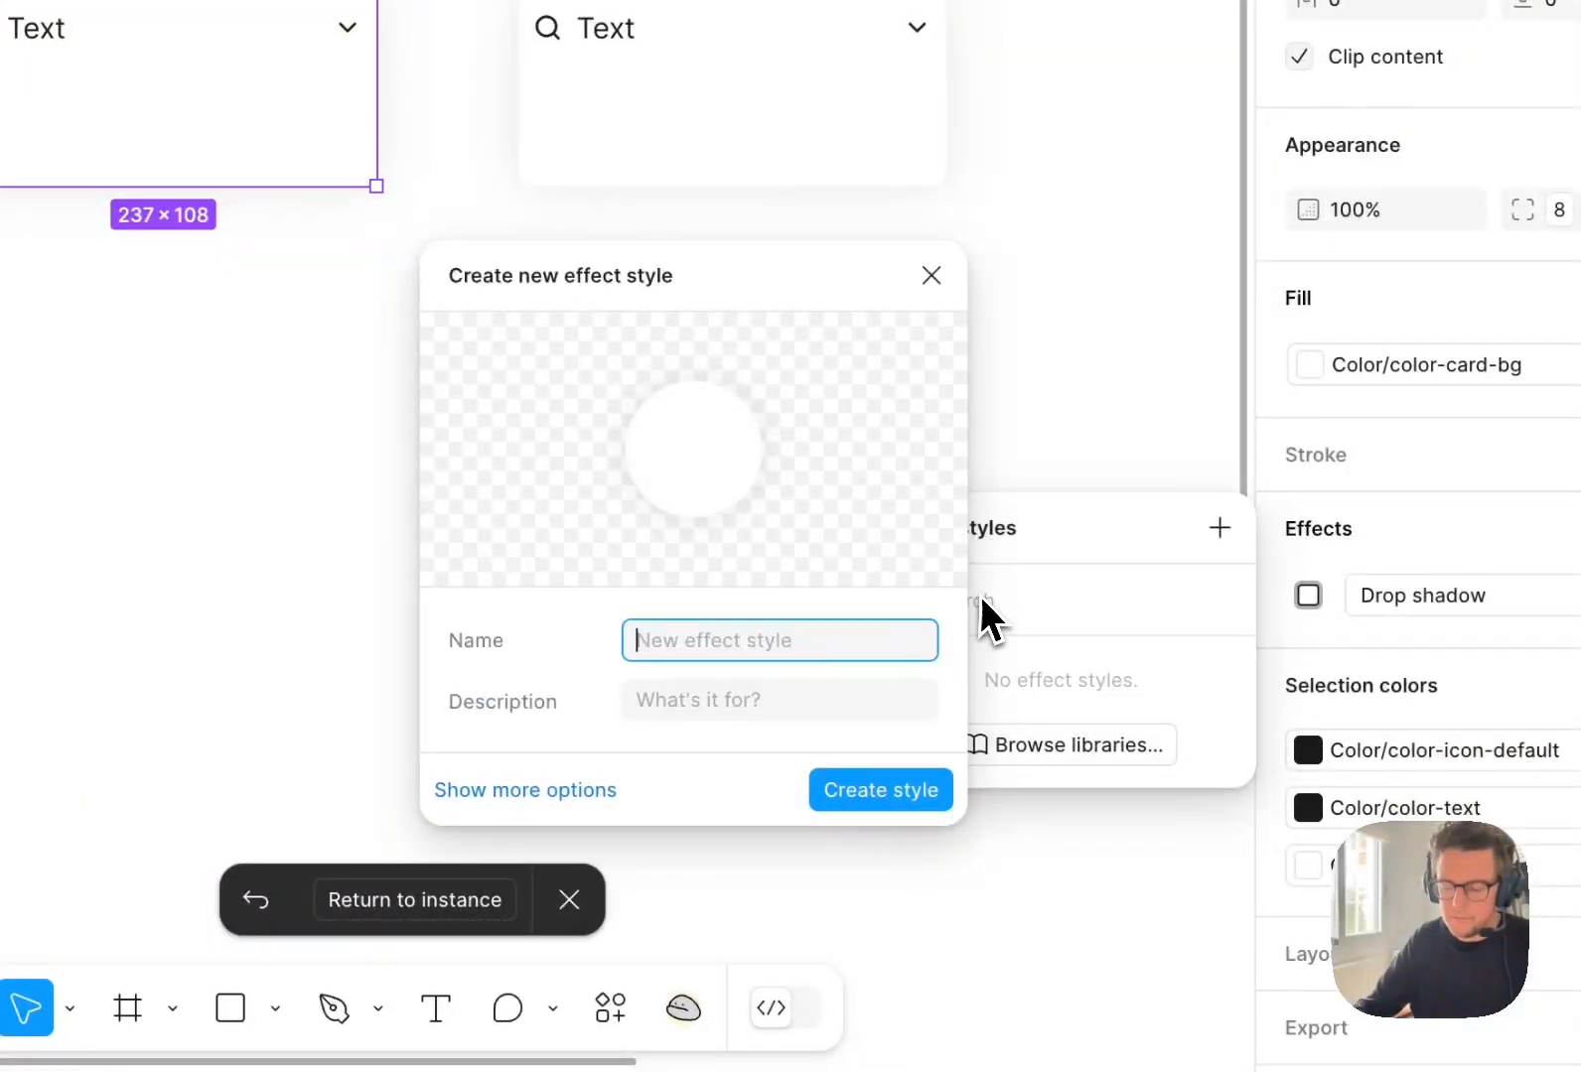
type("w/M")
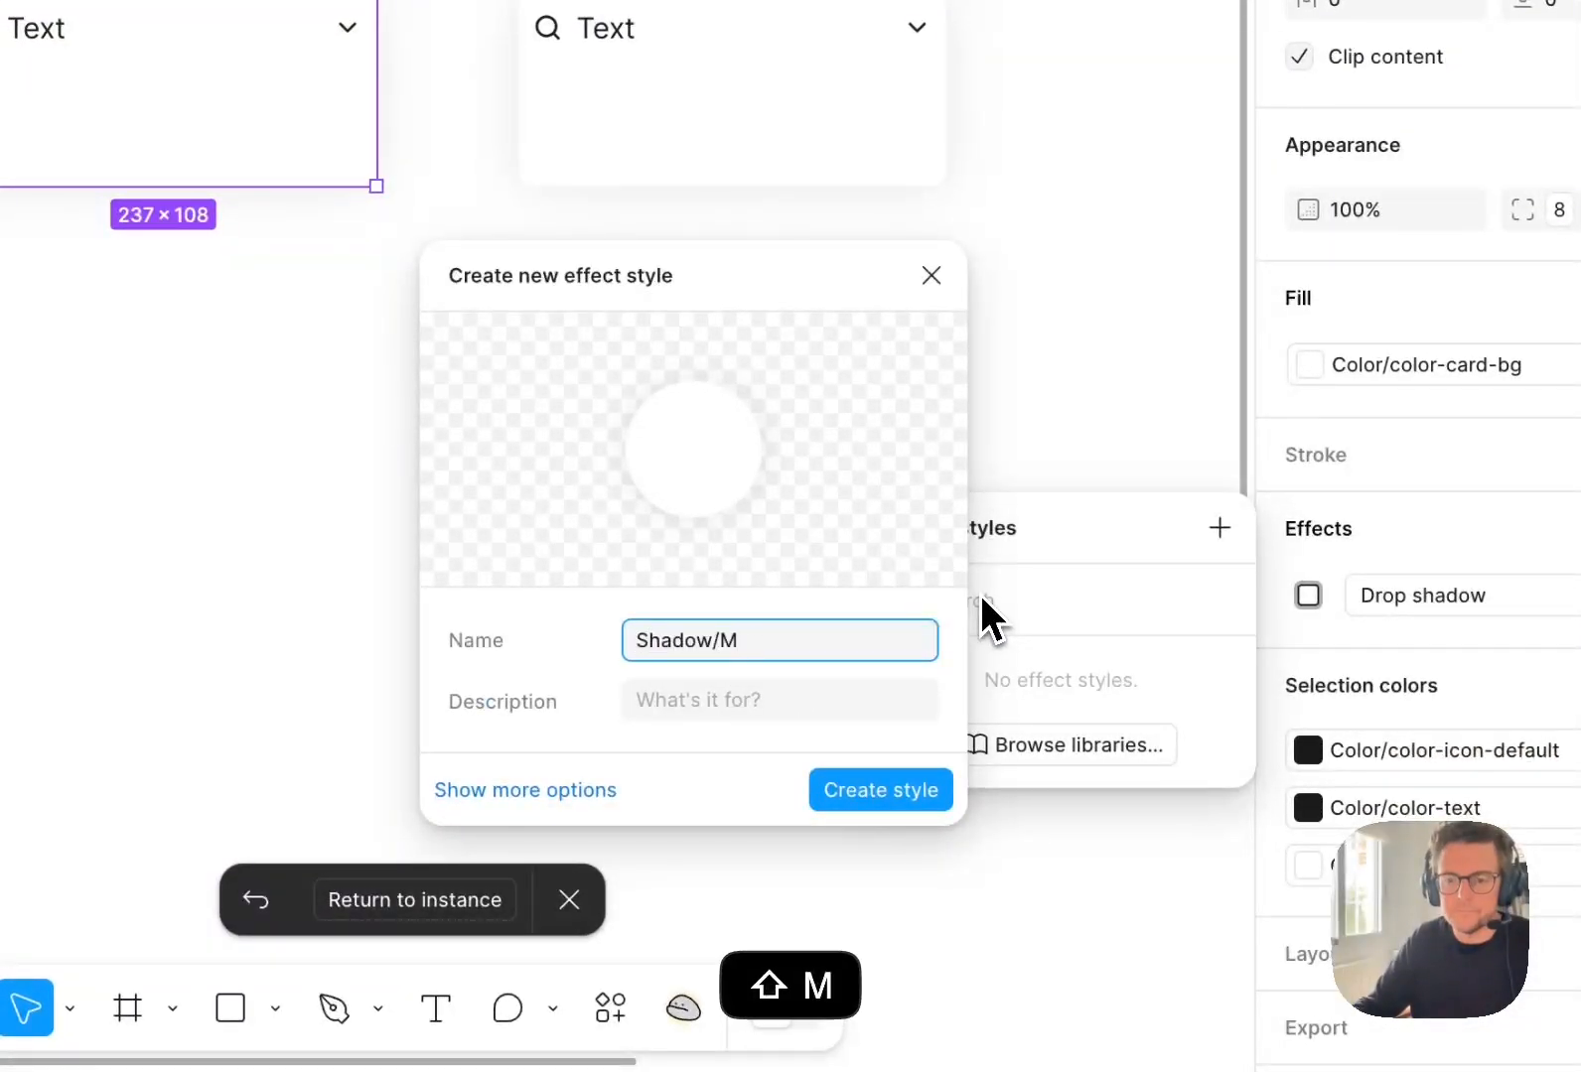
left_click(807, 703)
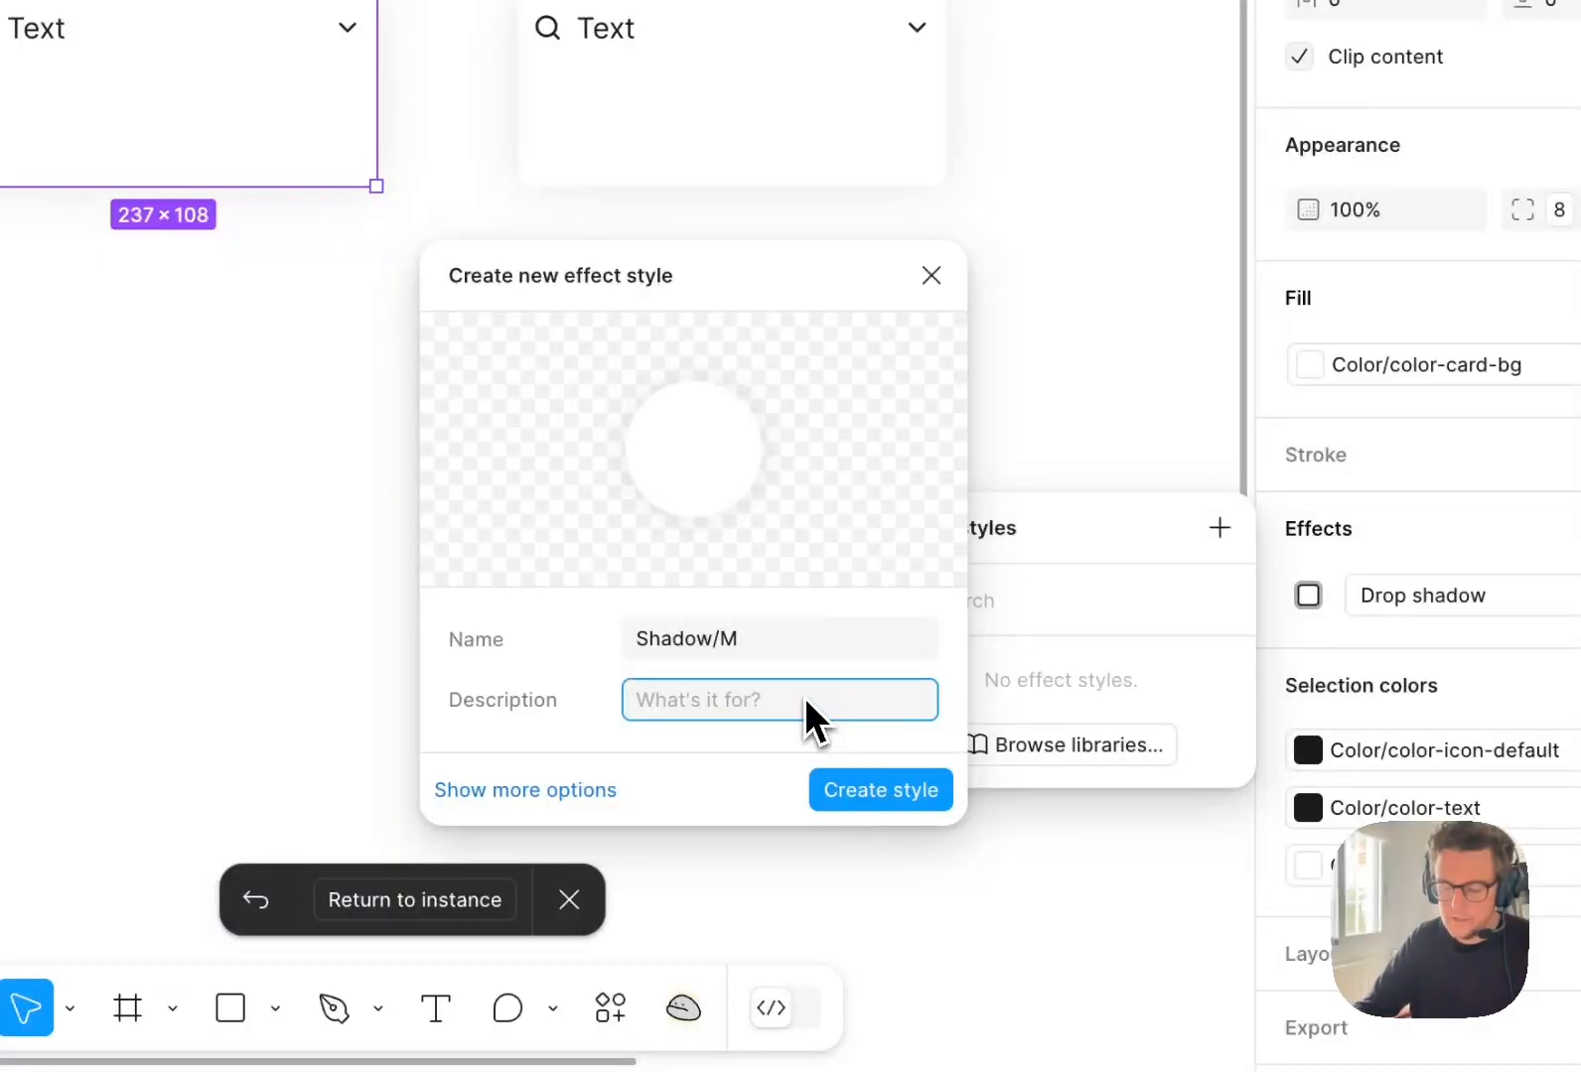
type("Basic shadow")
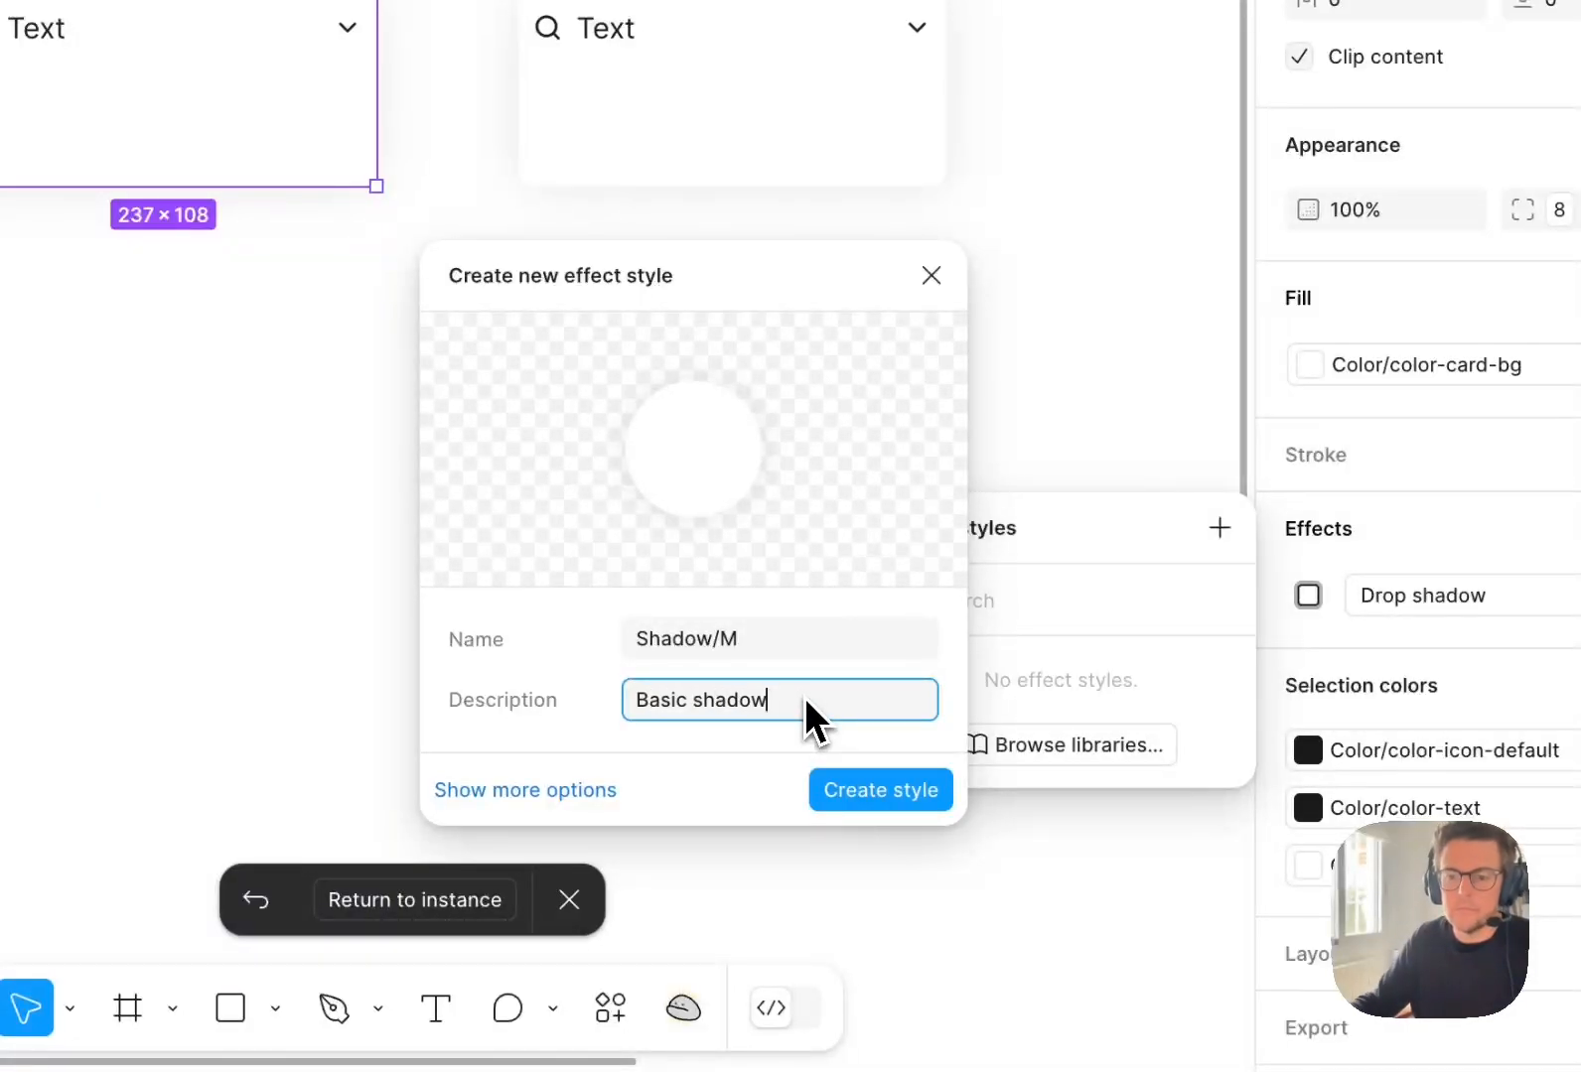
key("Return")
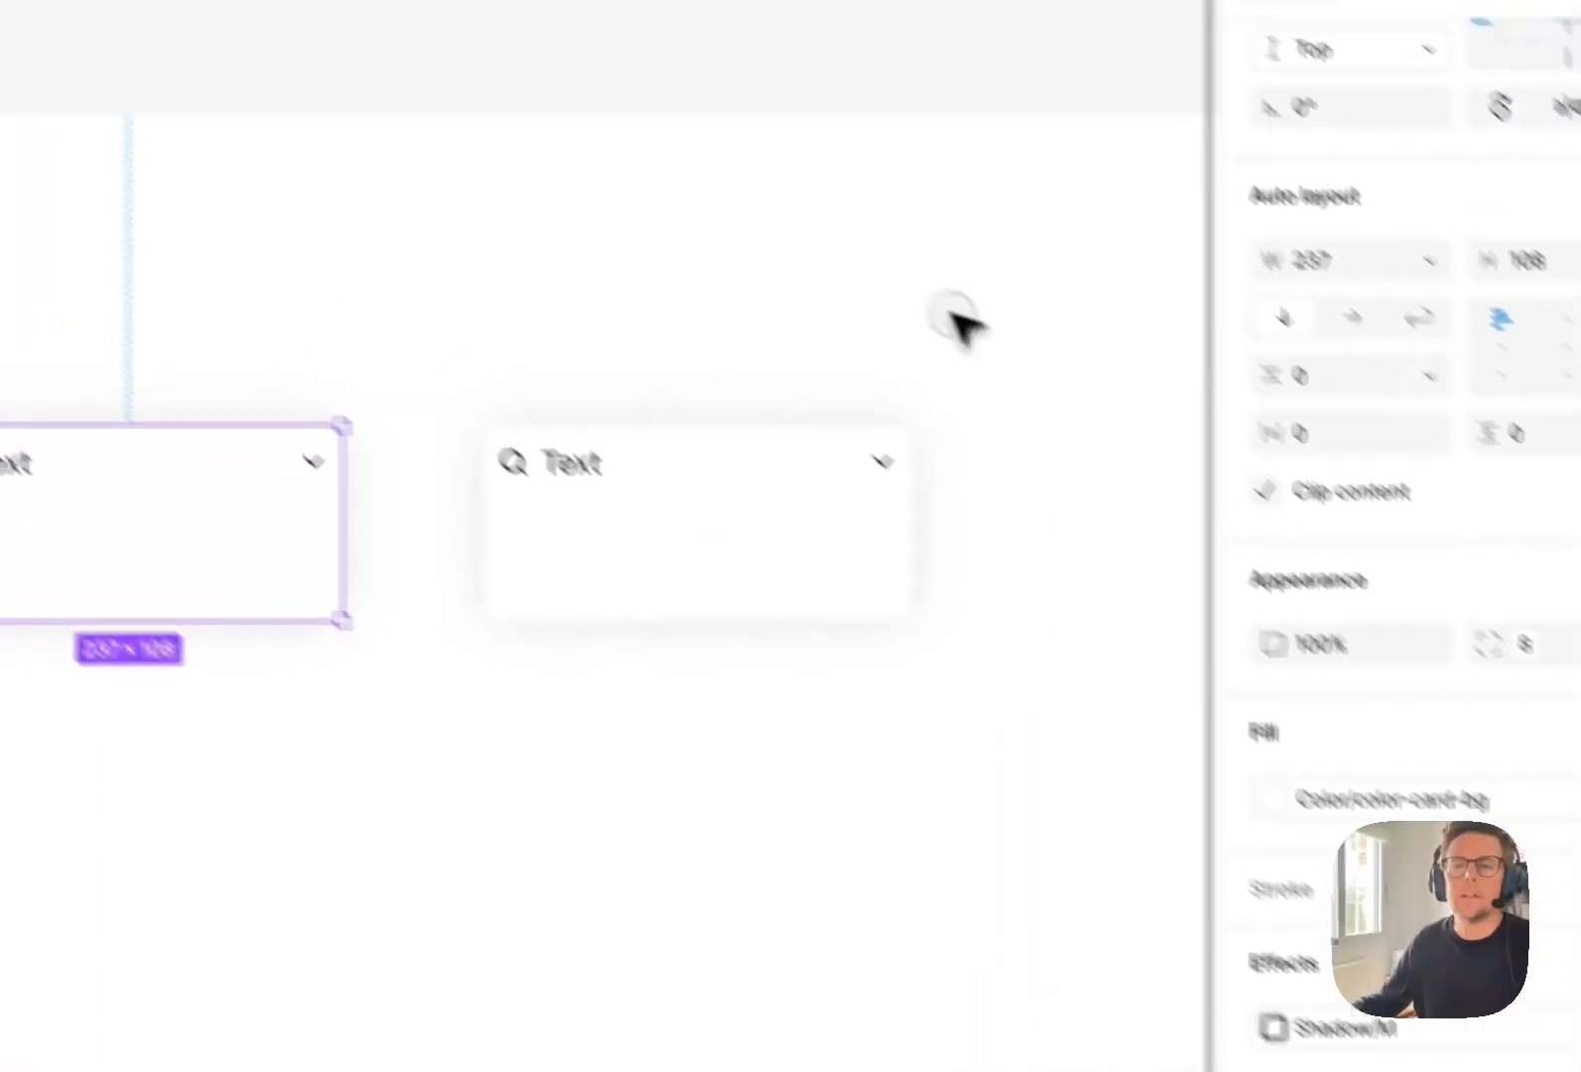
left_click(689, 90)
left_click_drag(862, 586, 653, 642)
left_click(637, 687)
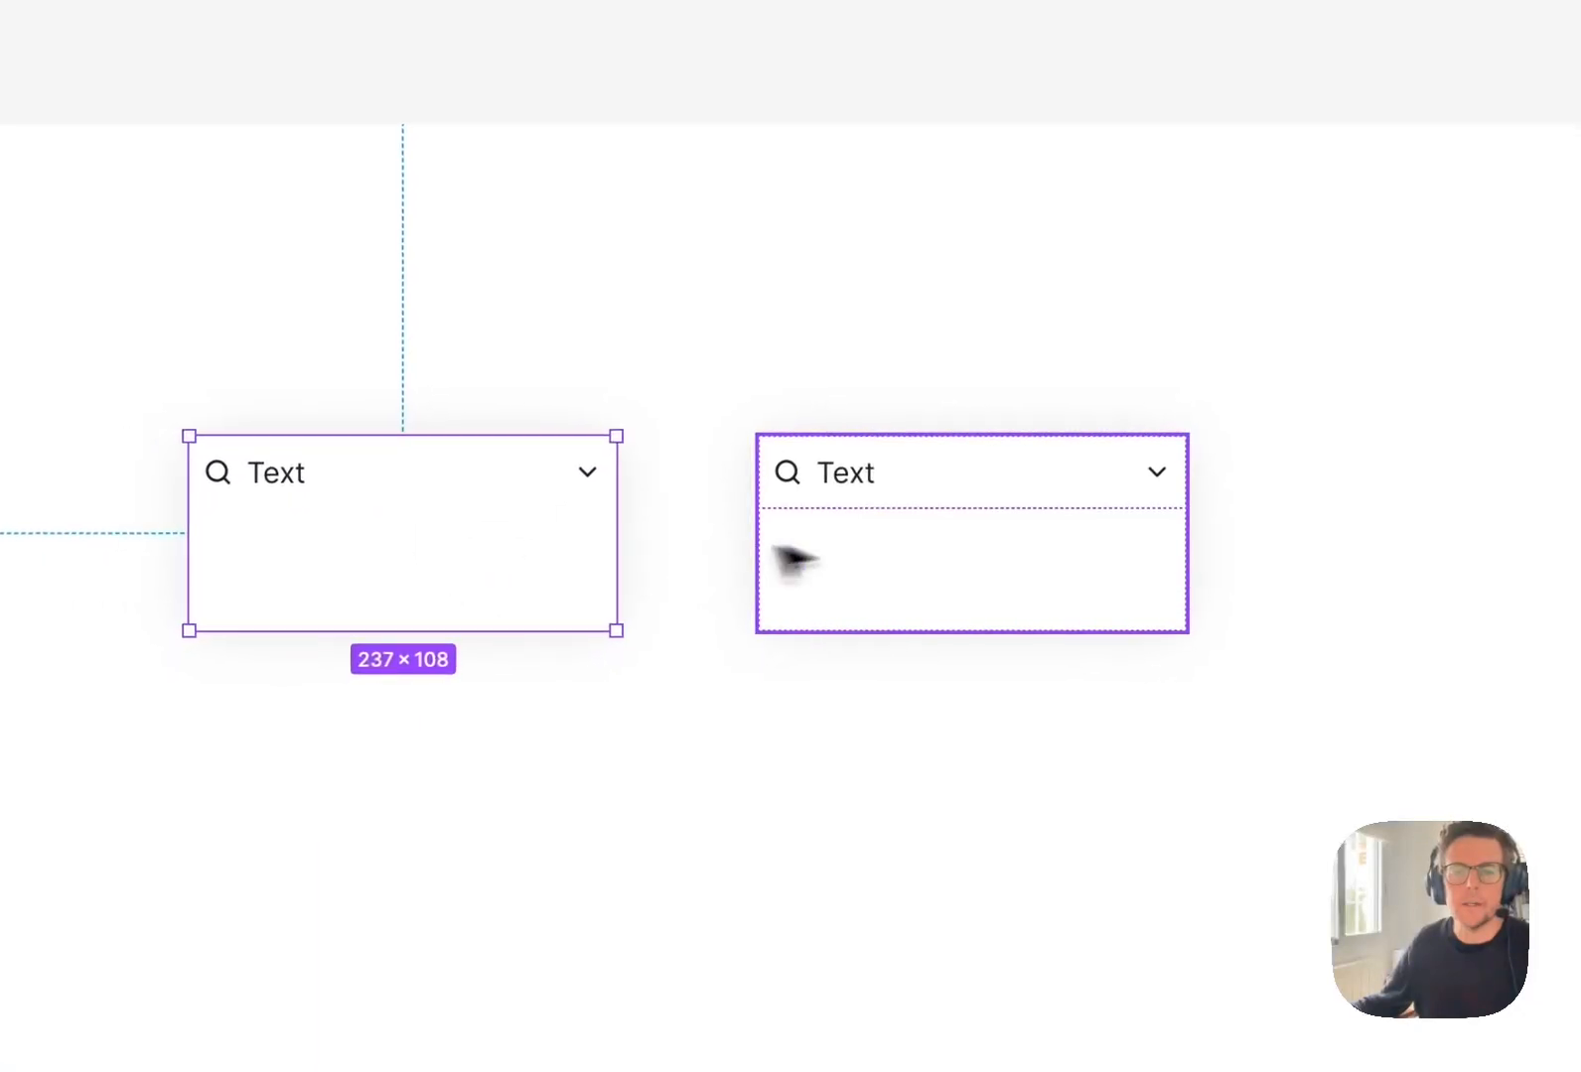
left_click(793, 557)
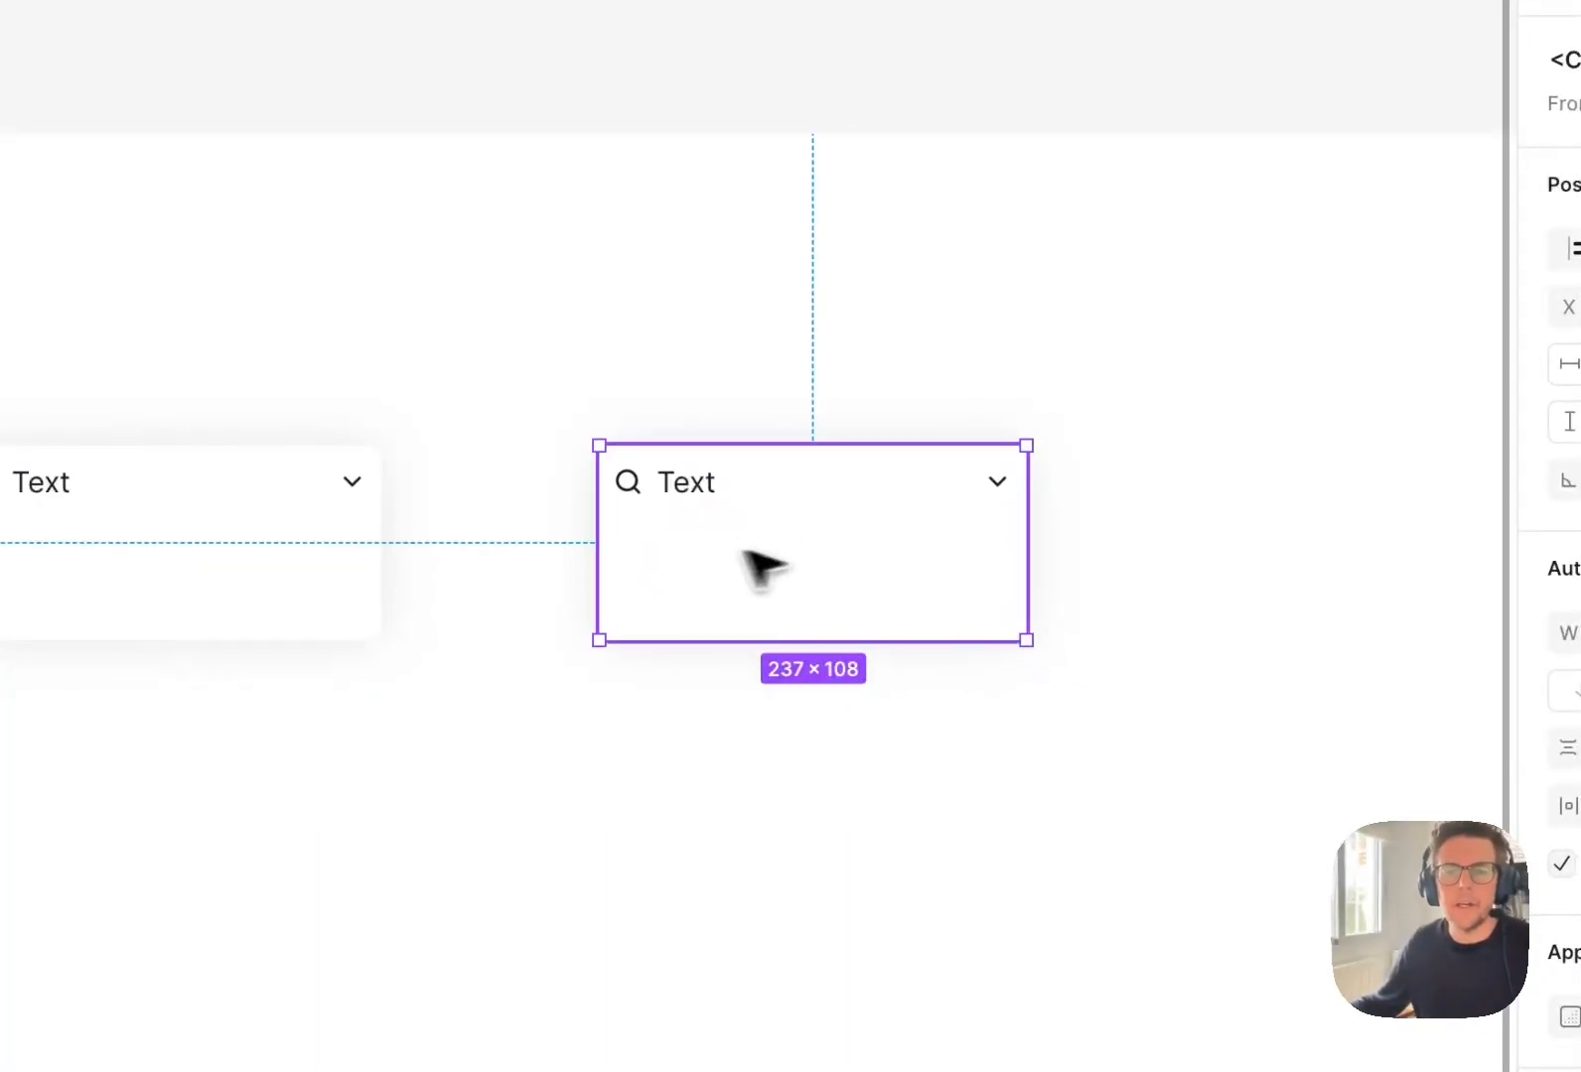
left_click_drag(762, 564, 830, 576)
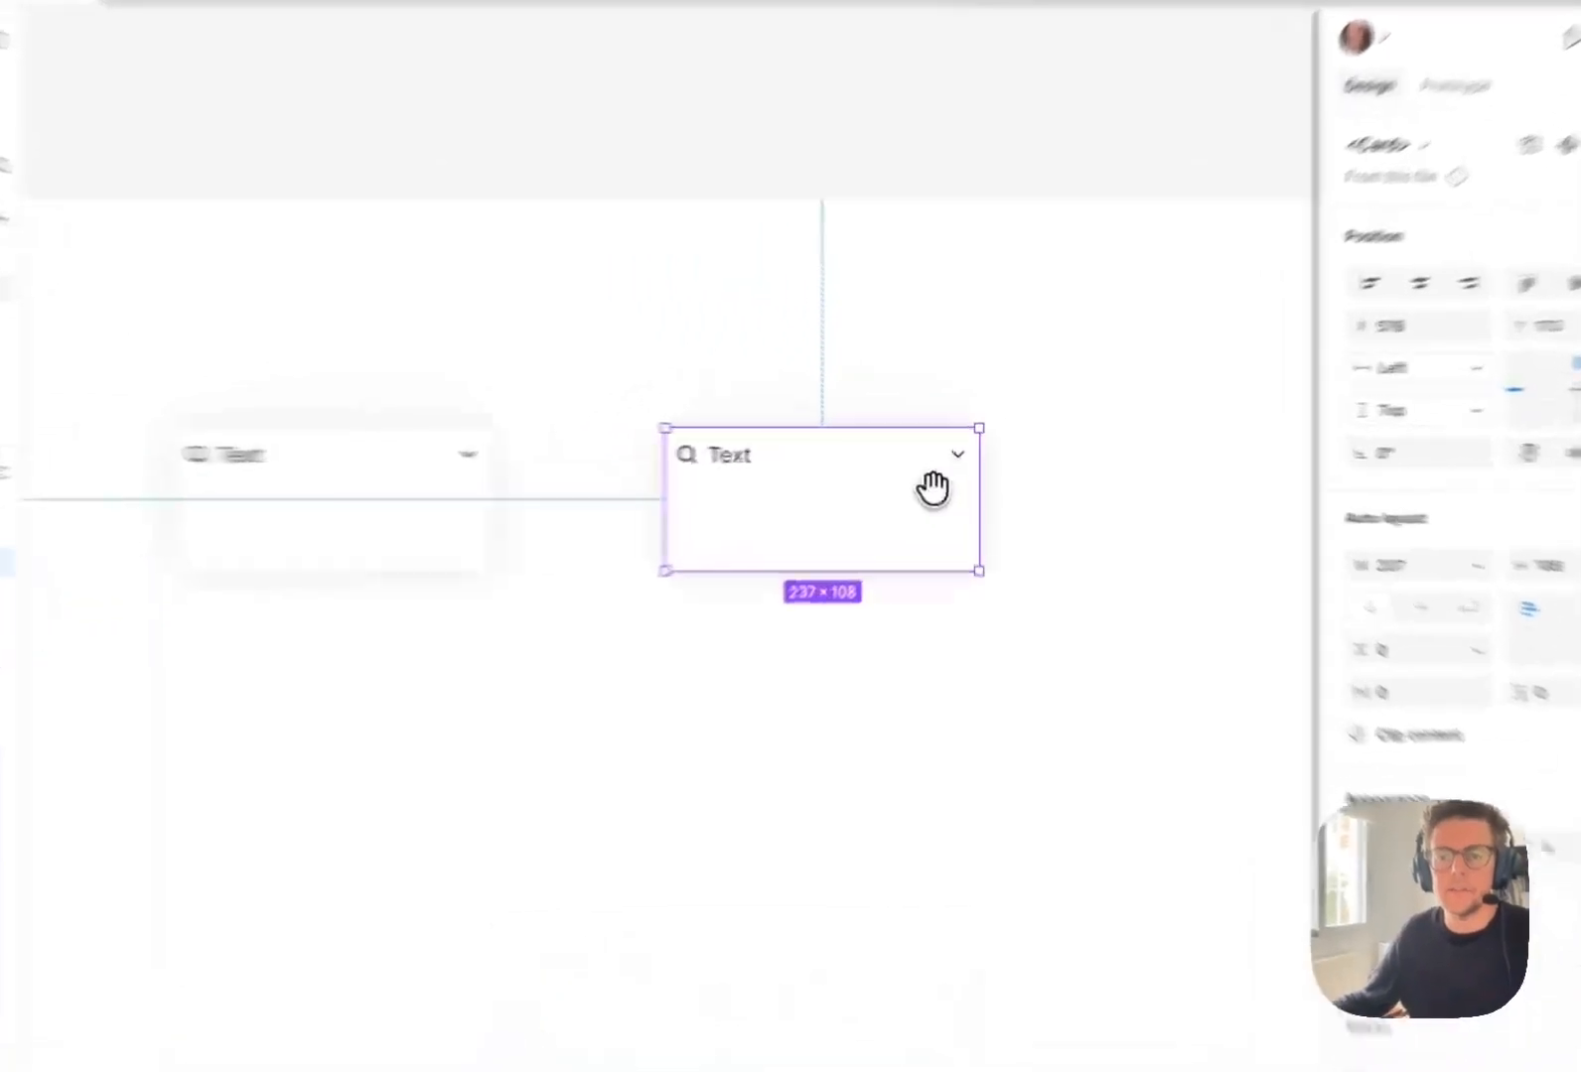
left_click_drag(776, 537, 564, 548)
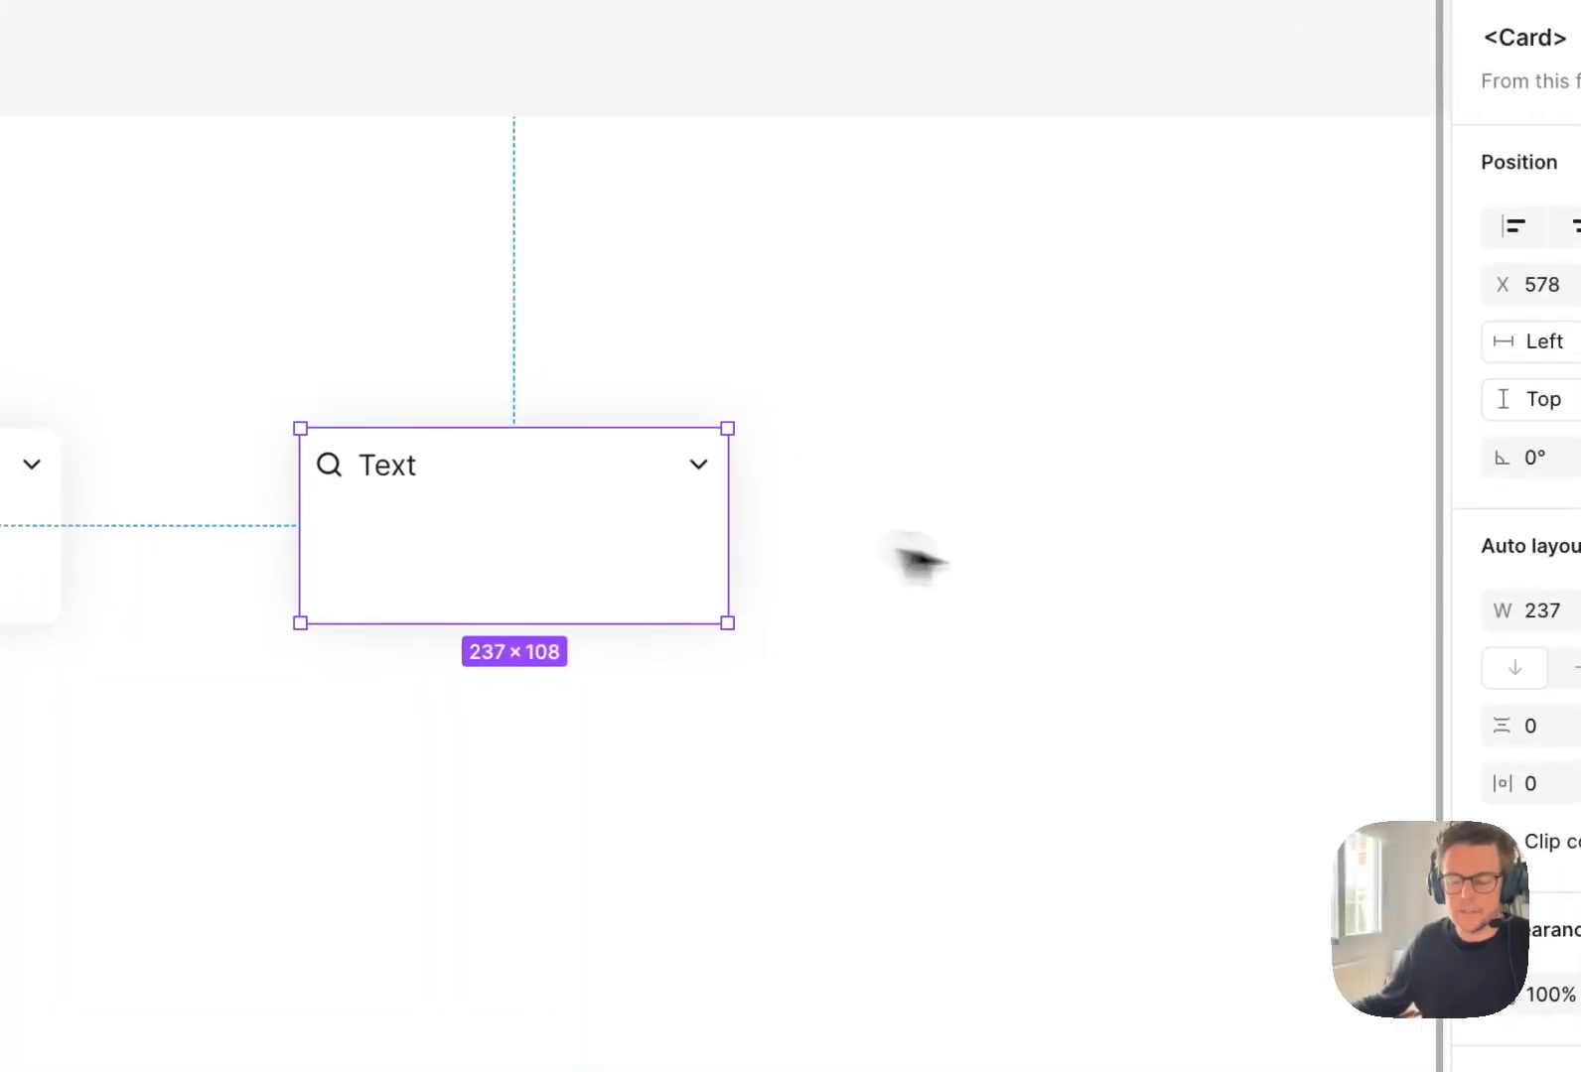
Add a text layer reading "$4,321.00" in the empty area beside the card instance and make it bold.
key("r")
left_click(946, 518)
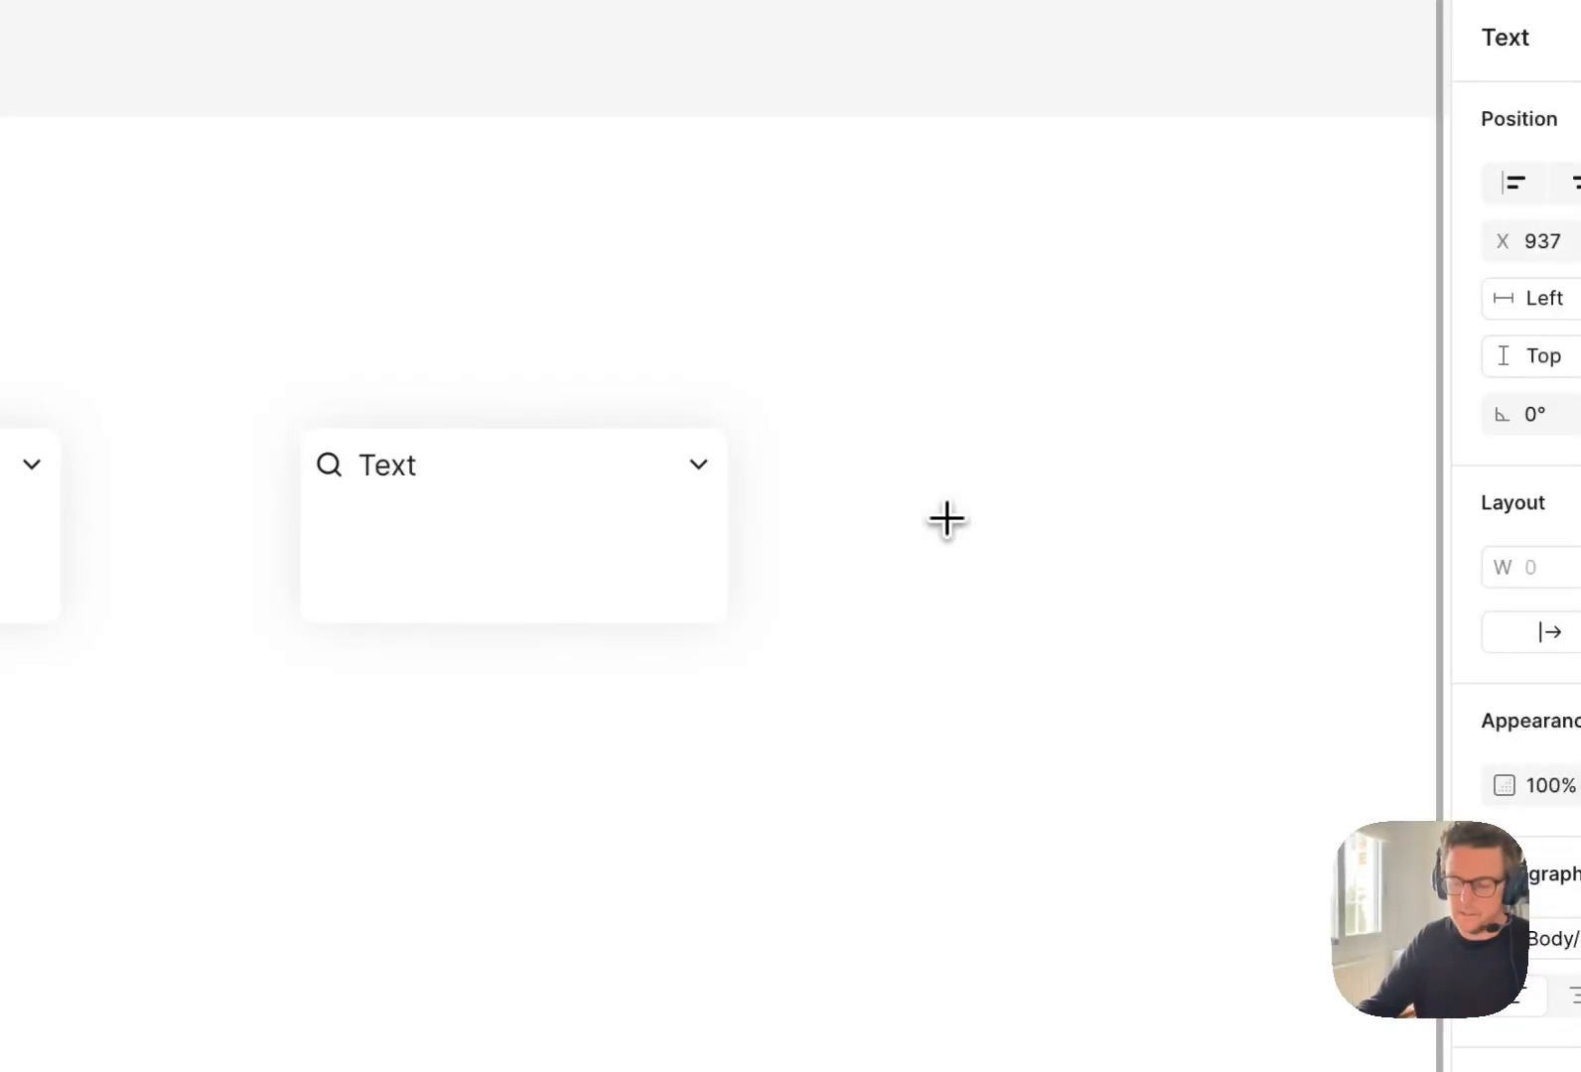
type("$4,321.")
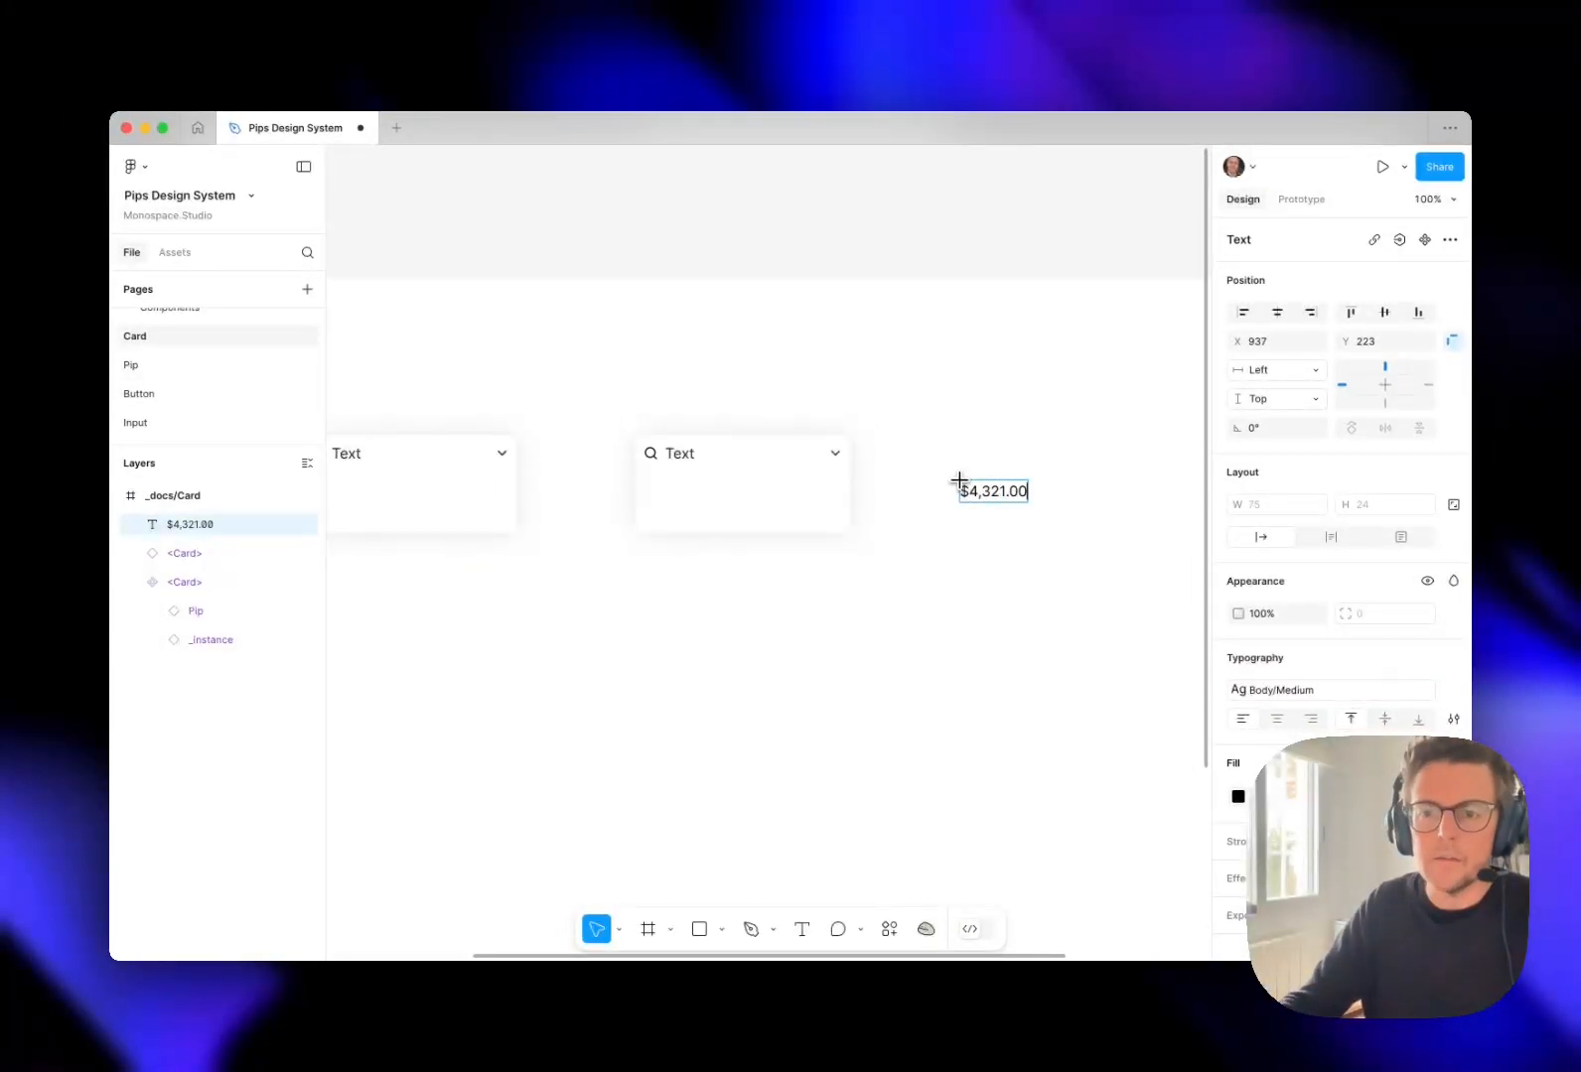
type("00")
key("Escape")
key("super+v")
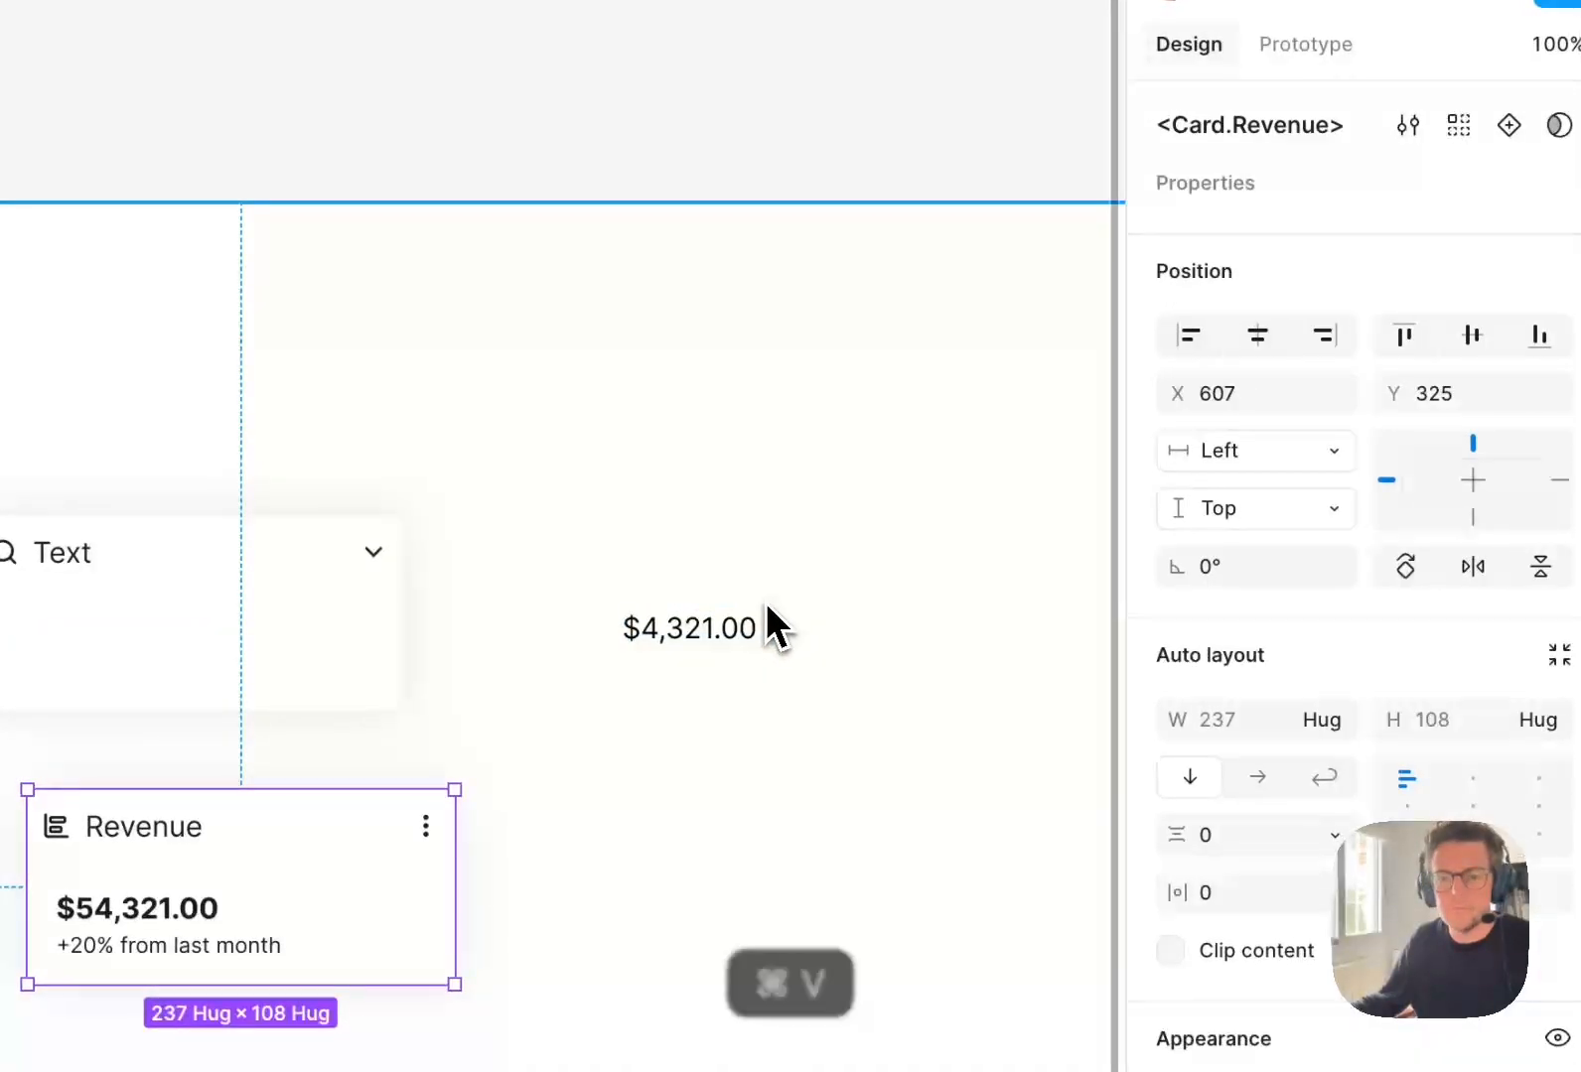
key("super+z")
key("super+b")
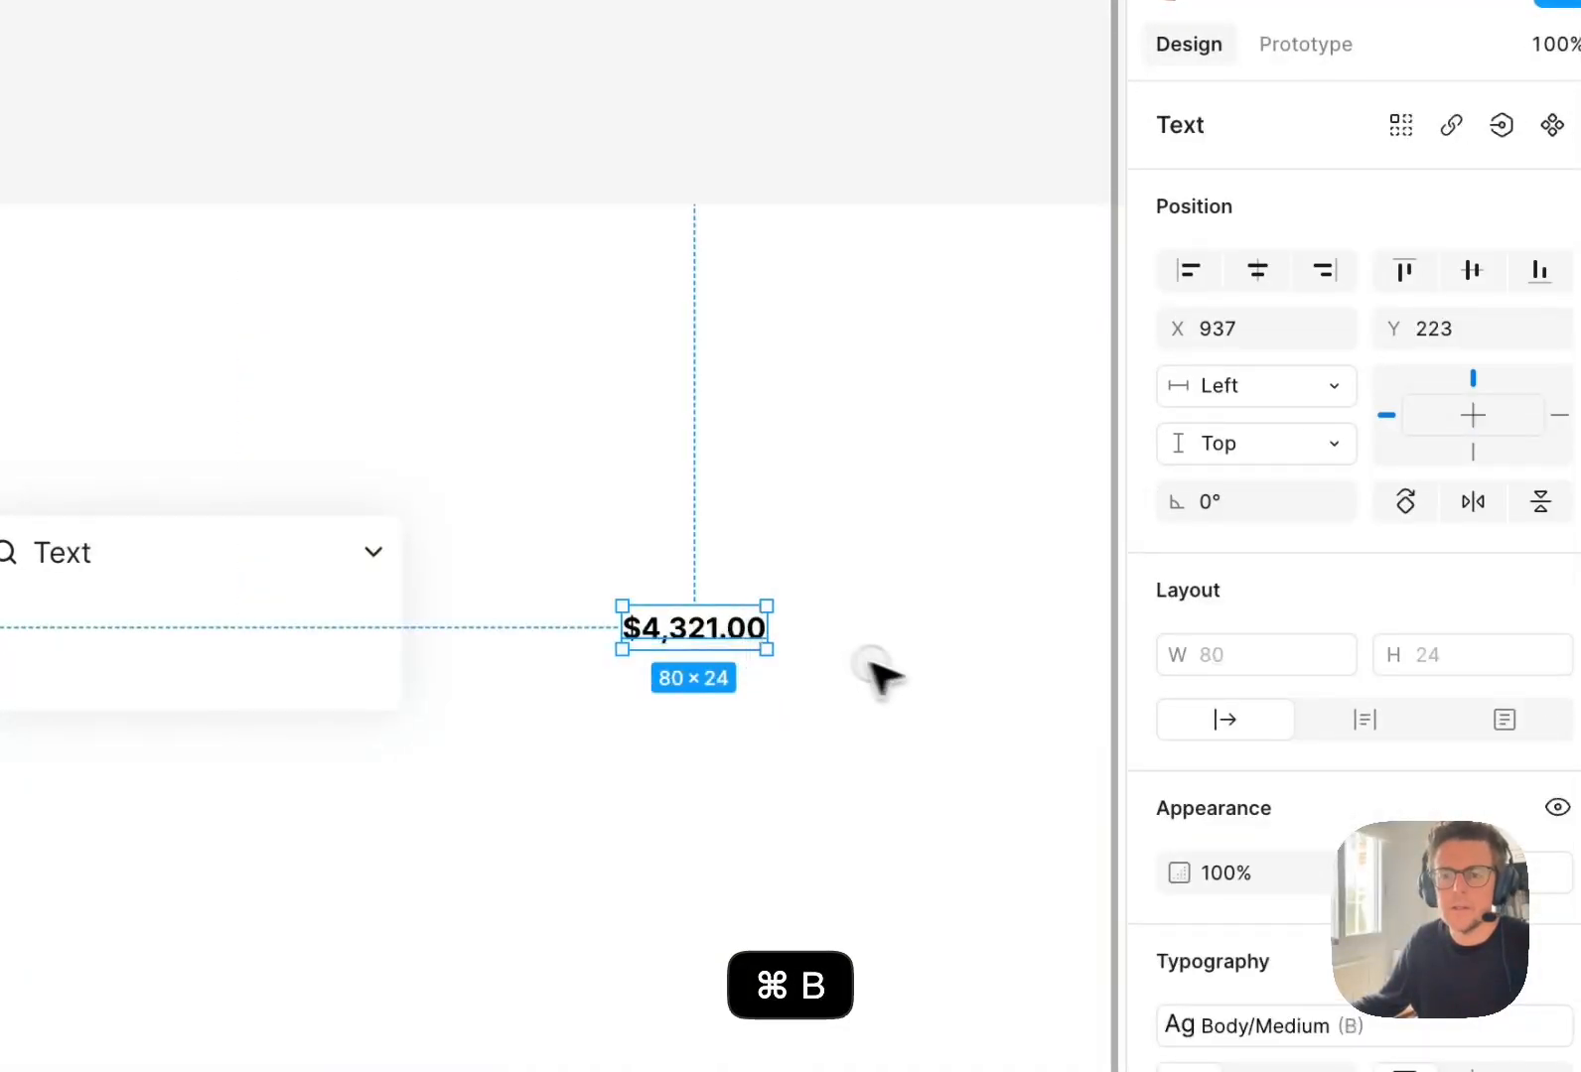
left_click(882, 670)
Duplicate the amount text directly below itself, change the copy to "+20% from last month" and remove its bold weight.
left_click_drag(700, 638, 694, 682)
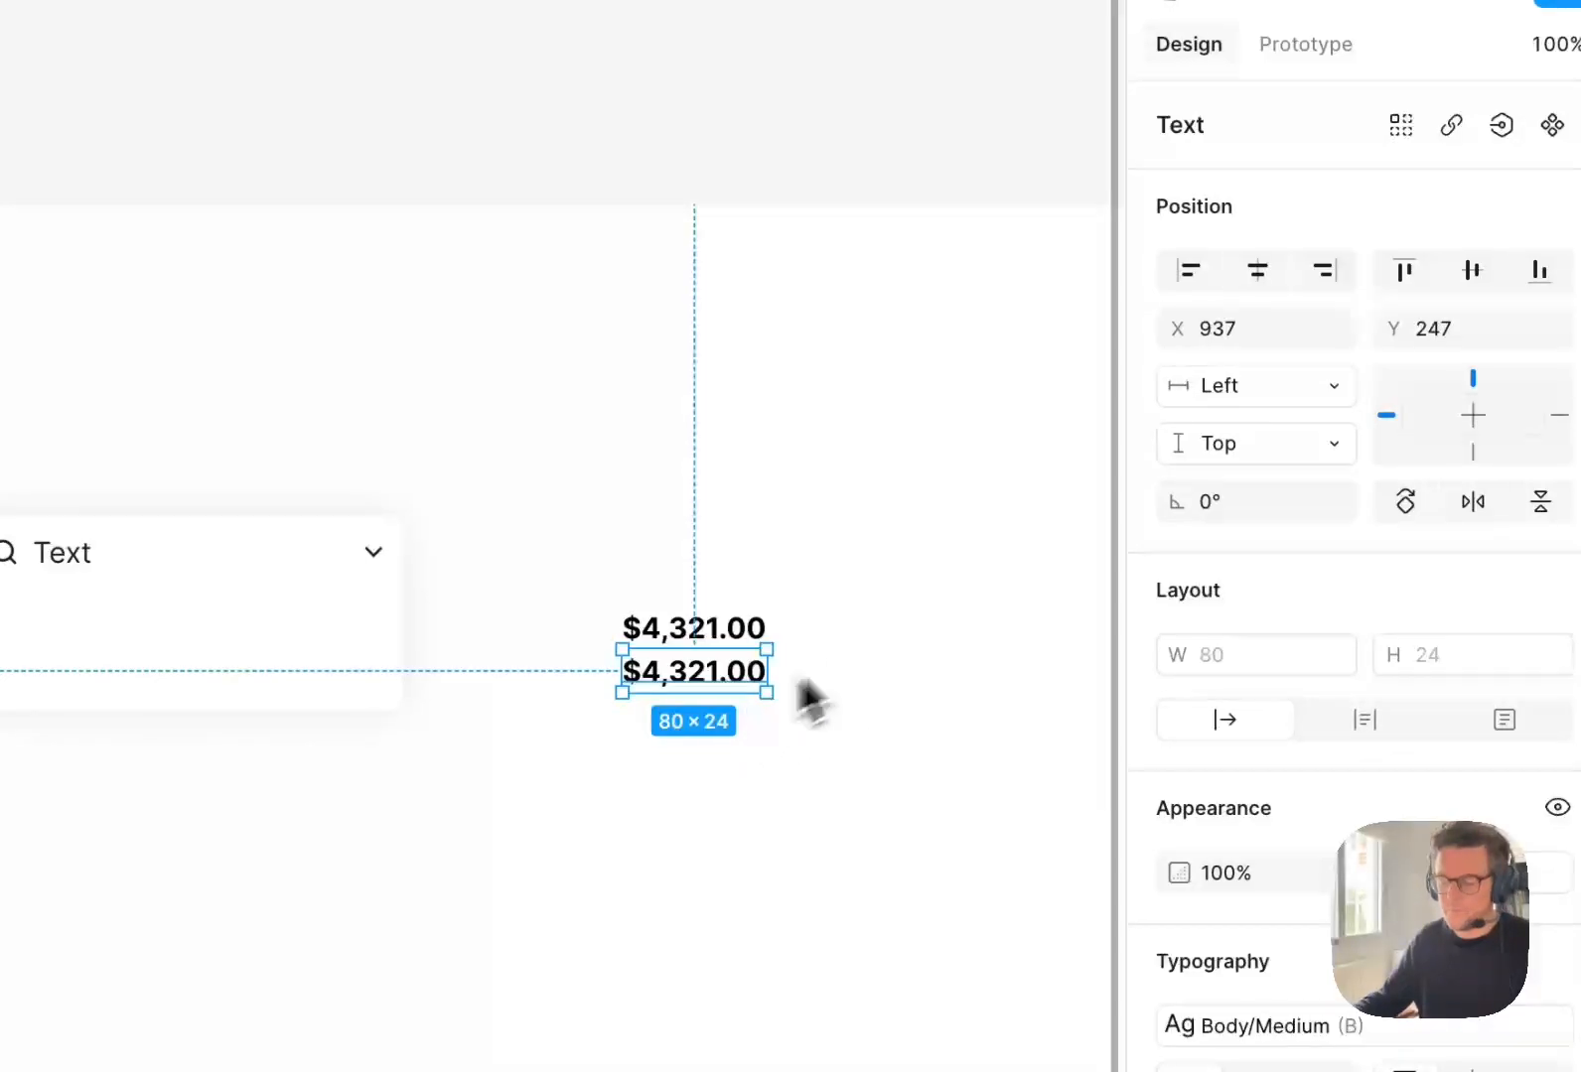
key("Return")
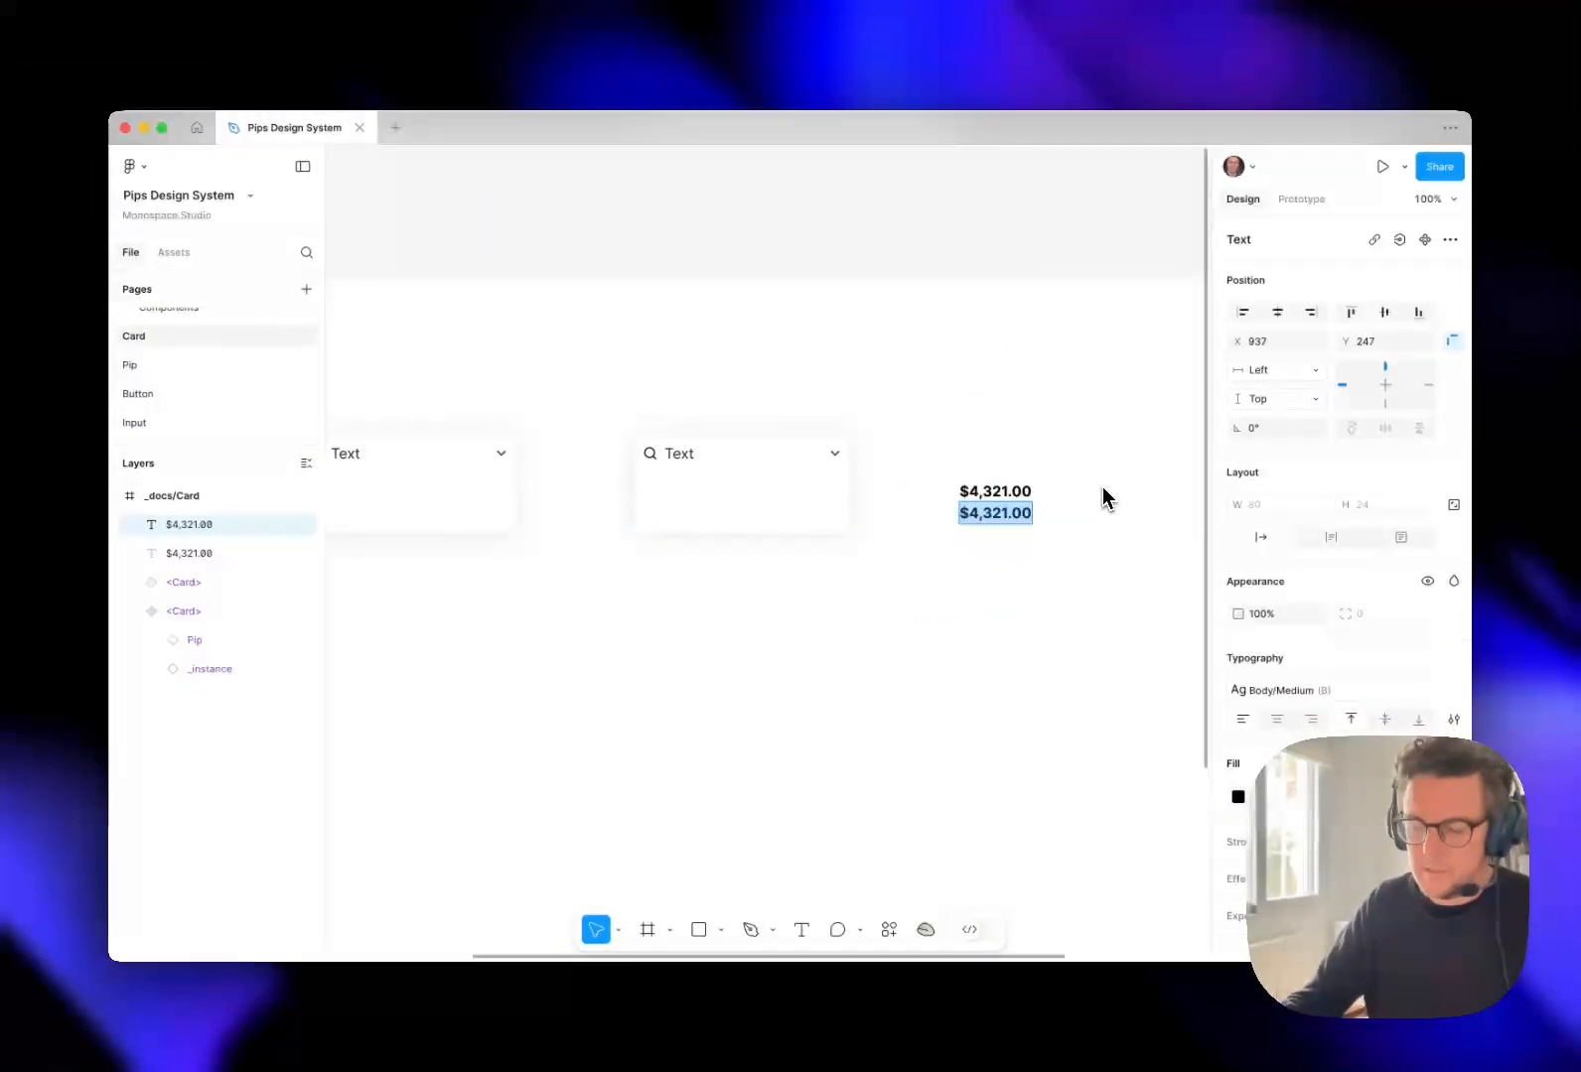
type("+20")
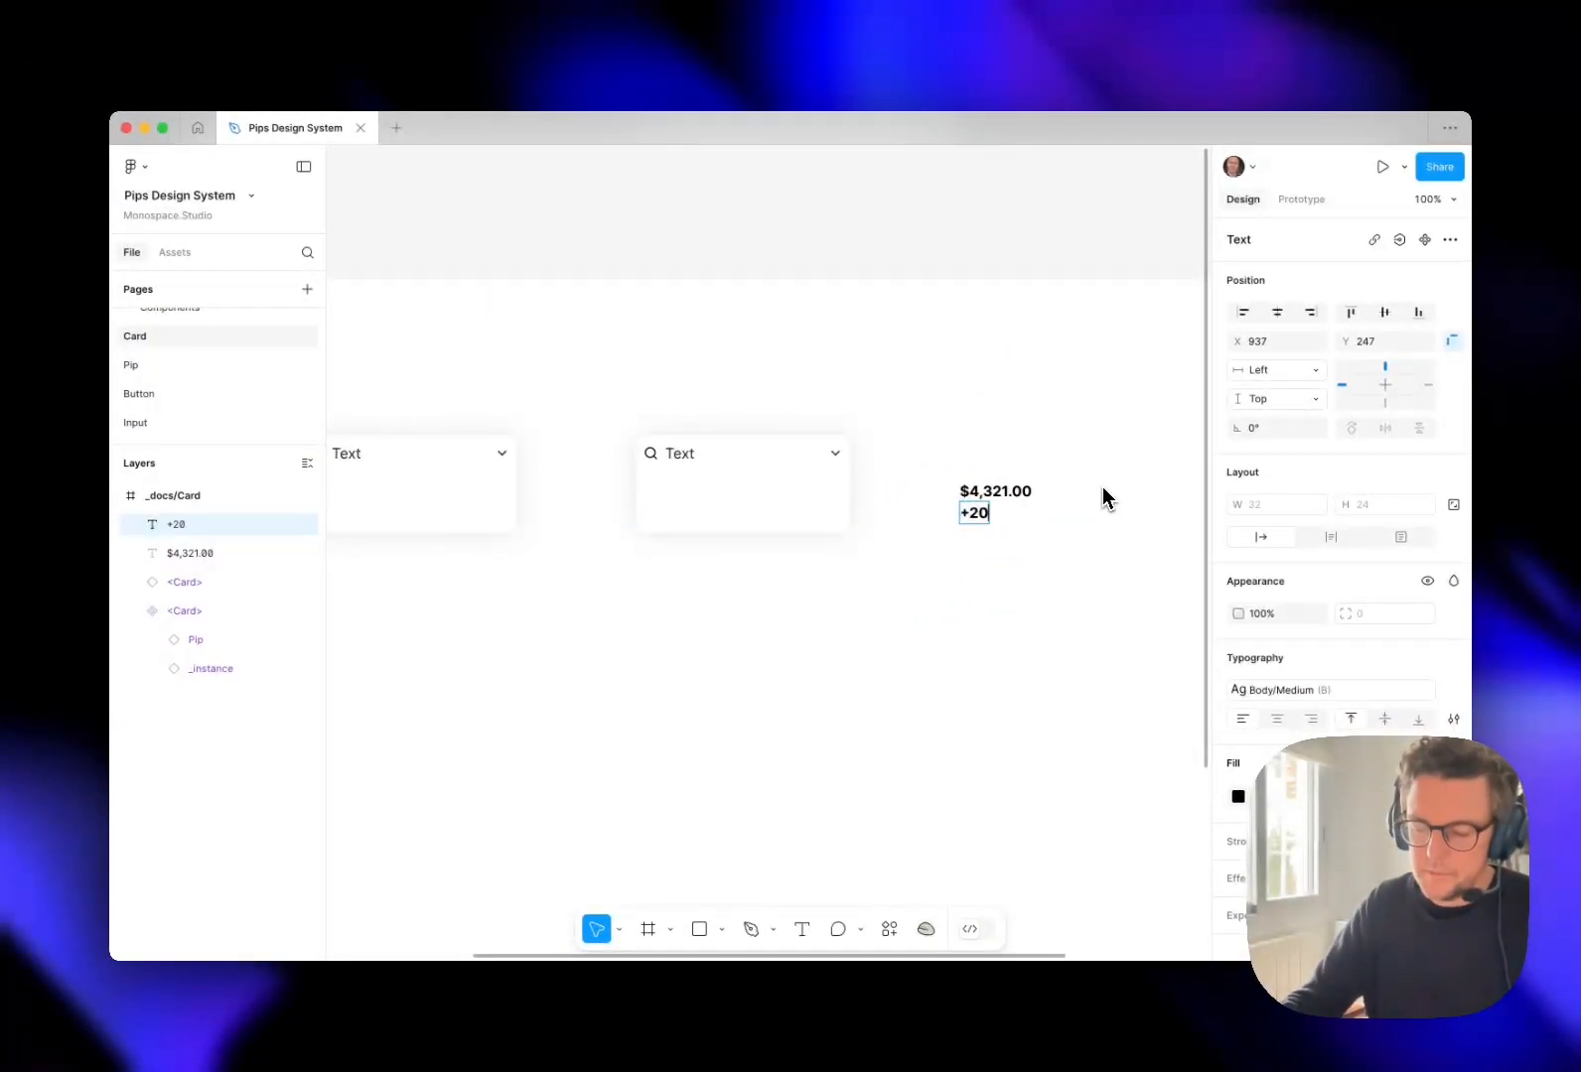
type("% from las")
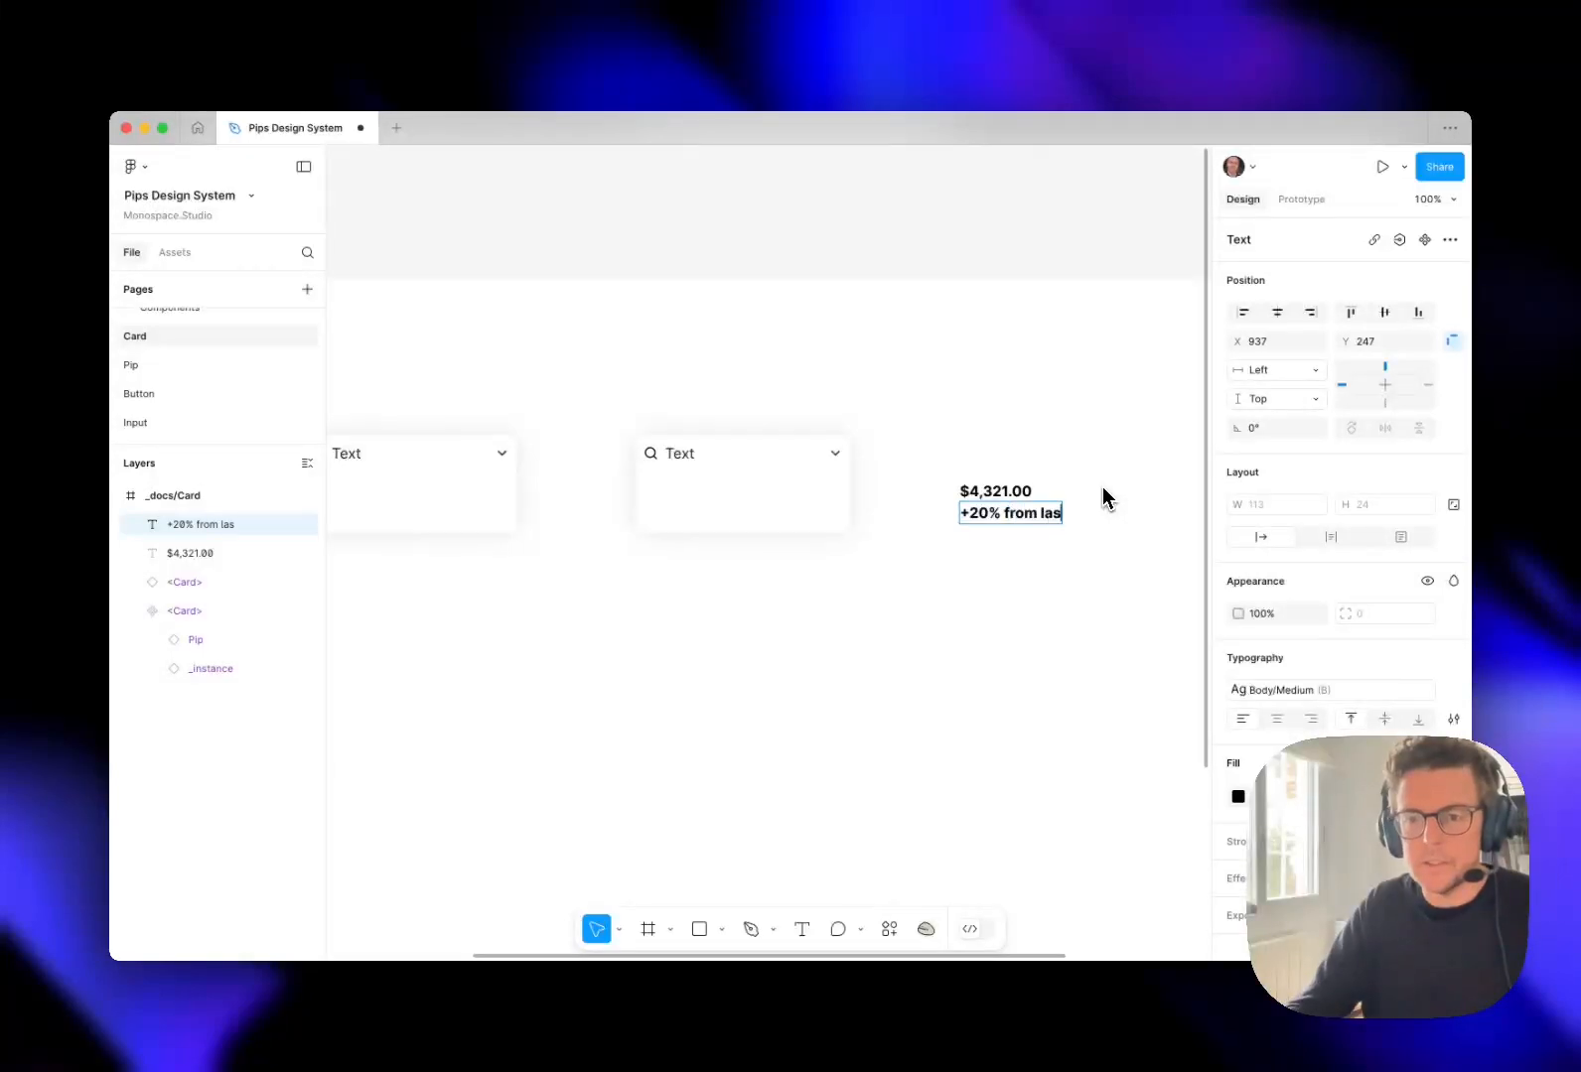
type("t month")
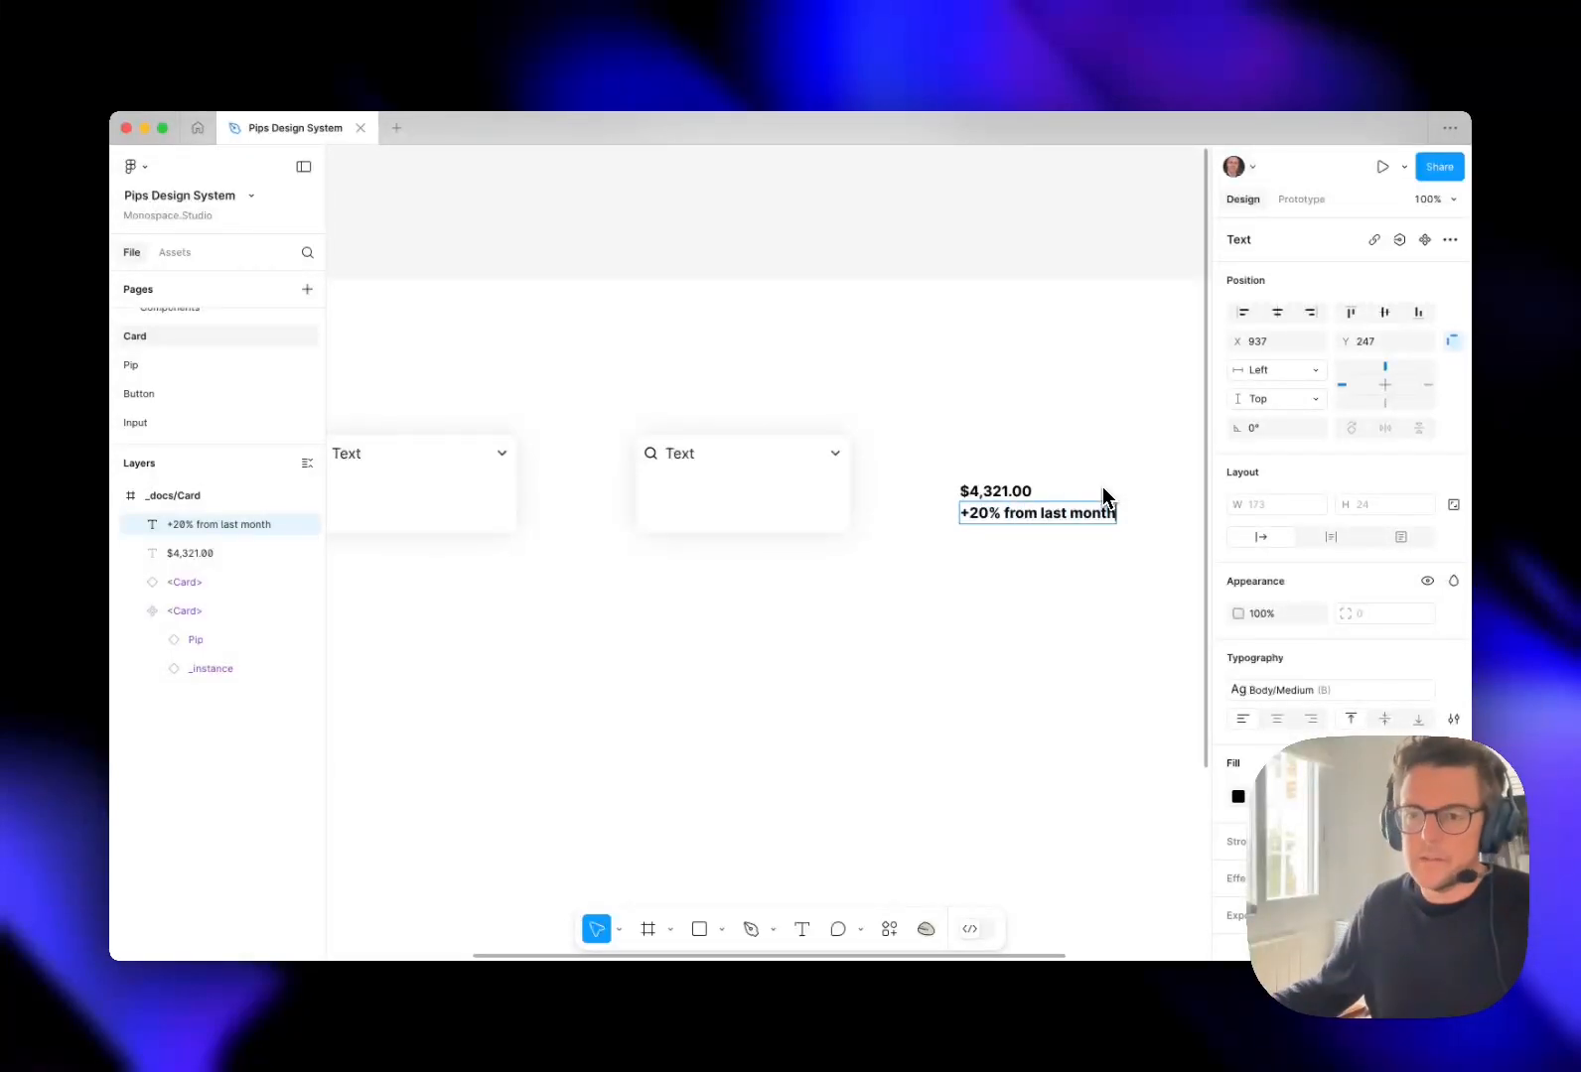
key("Escape")
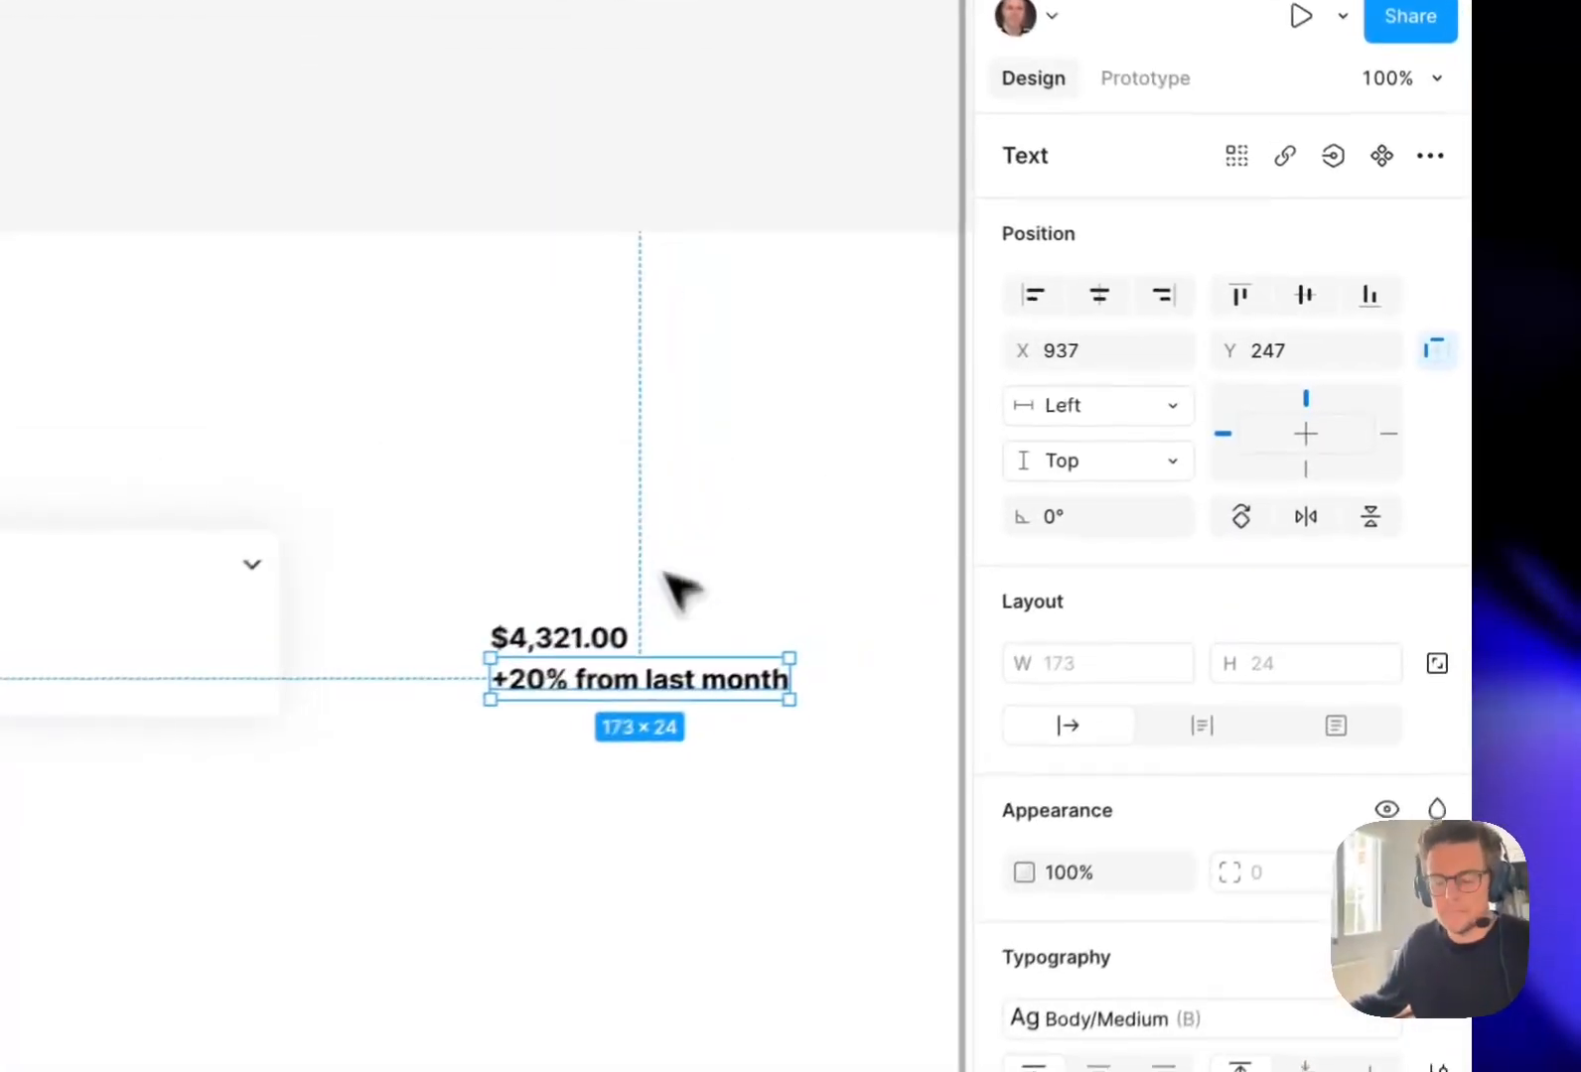
key("super+b")
left_click(730, 566)
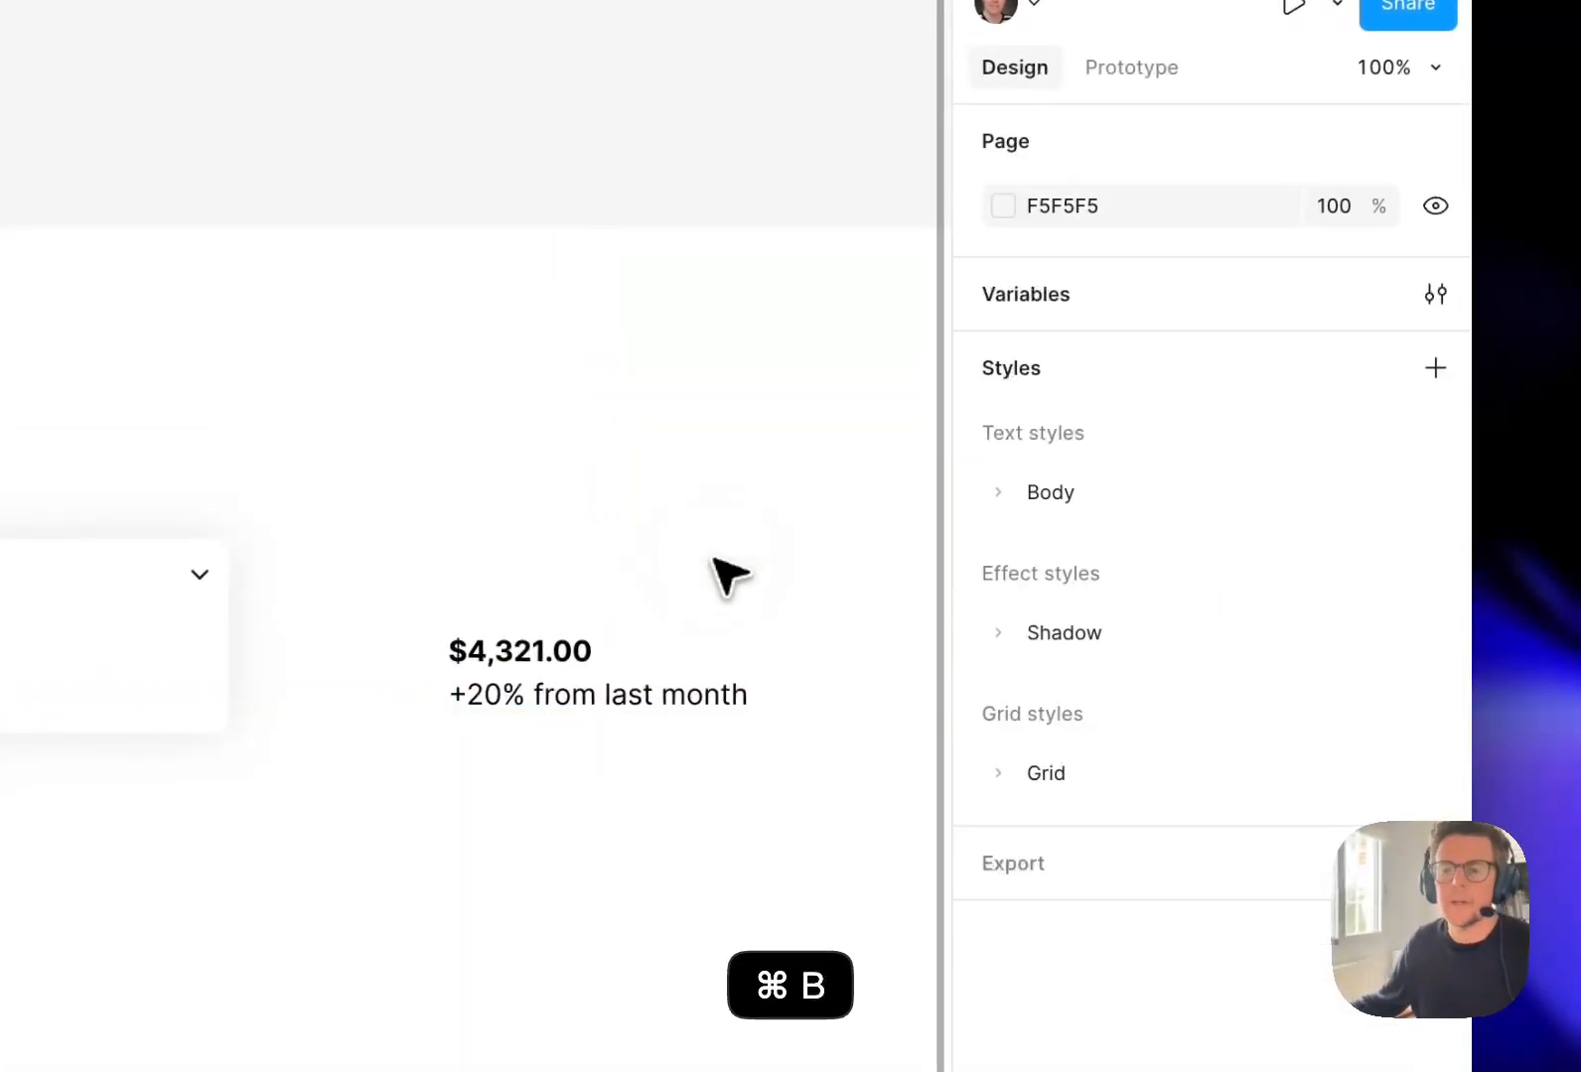
Apply the Body/Small text style to the "+20% from last month" line.
left_click(563, 724)
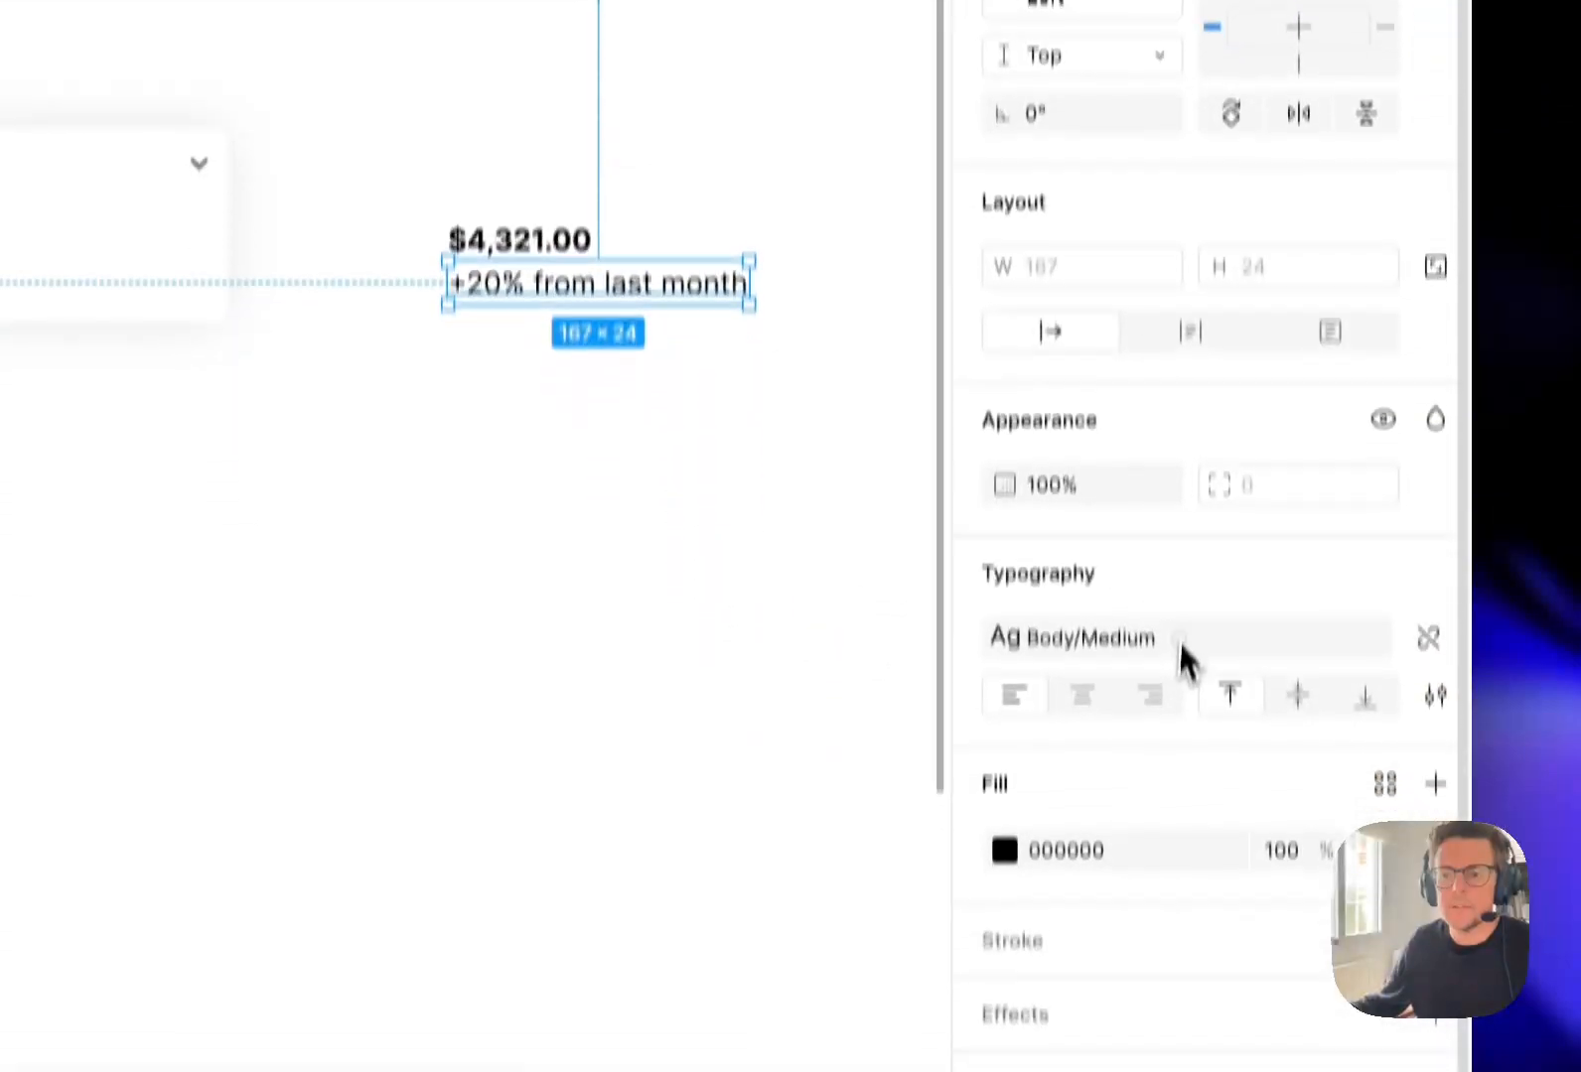
left_click(1176, 578)
left_click(754, 829)
Wrap the amount and the line below it together in an auto layout frame.
left_click(574, 161)
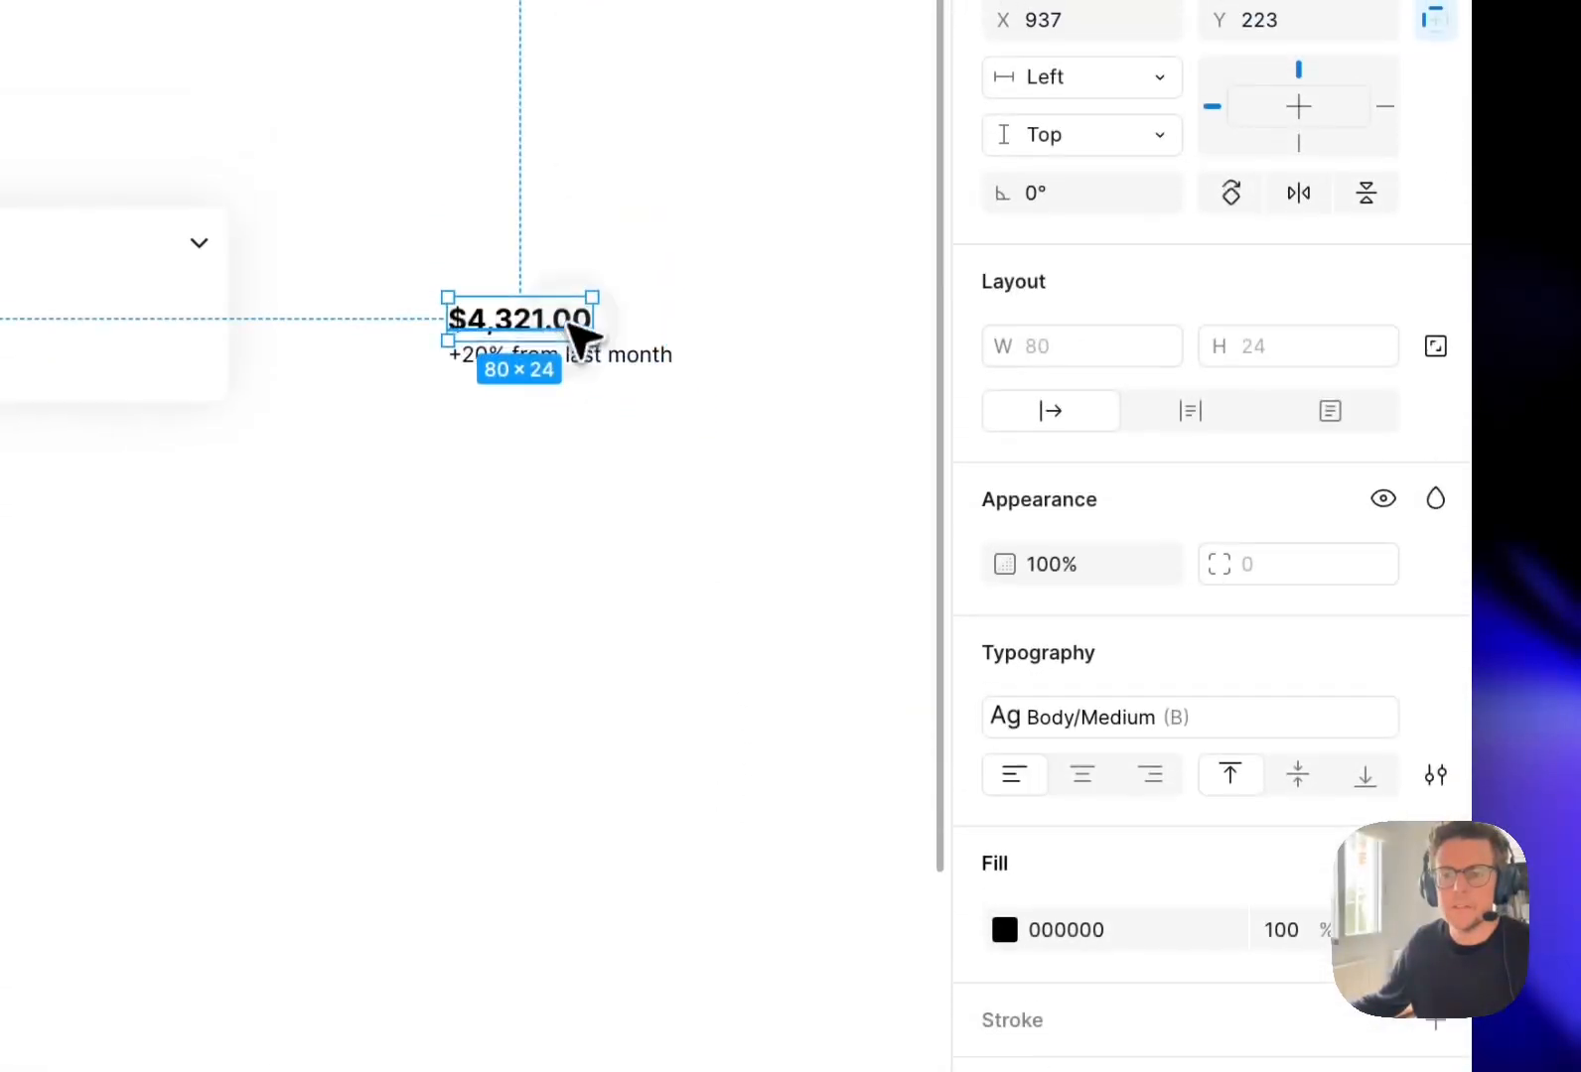
left_click(774, 62)
left_click_drag(774, 298, 486, 551)
key("shift+a")
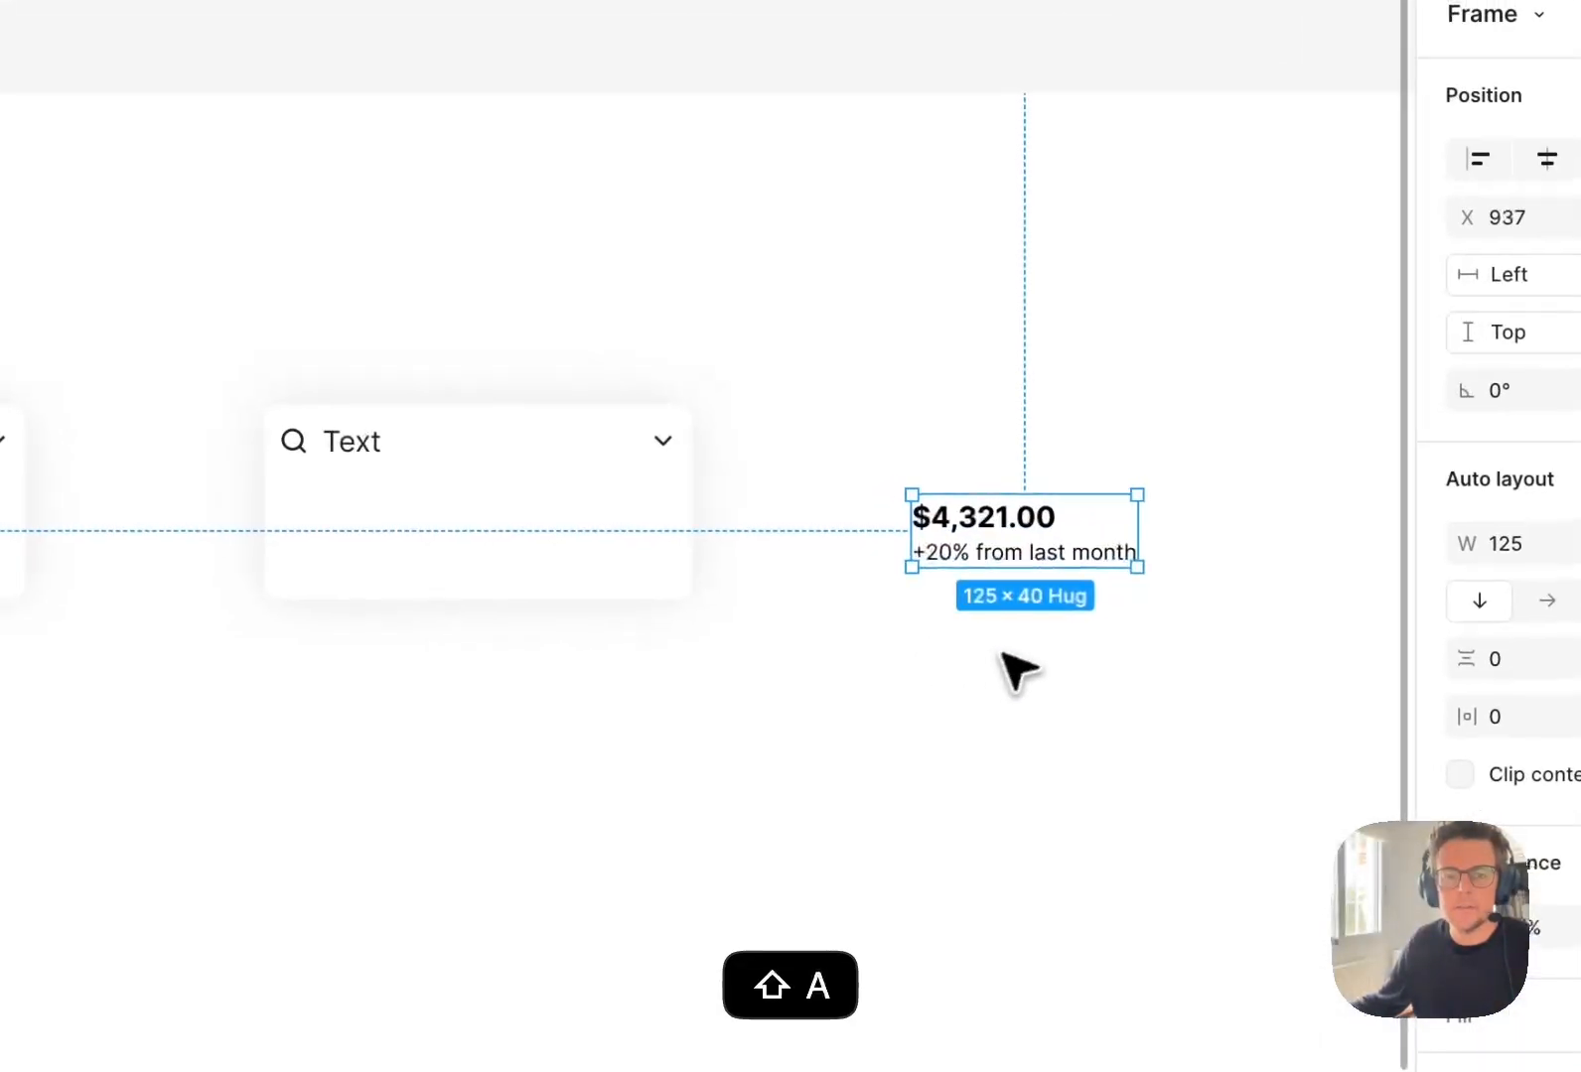
Rename the new auto layout frame to "Content/Title+Description".
left_click(240, 477)
double_click(240, 479)
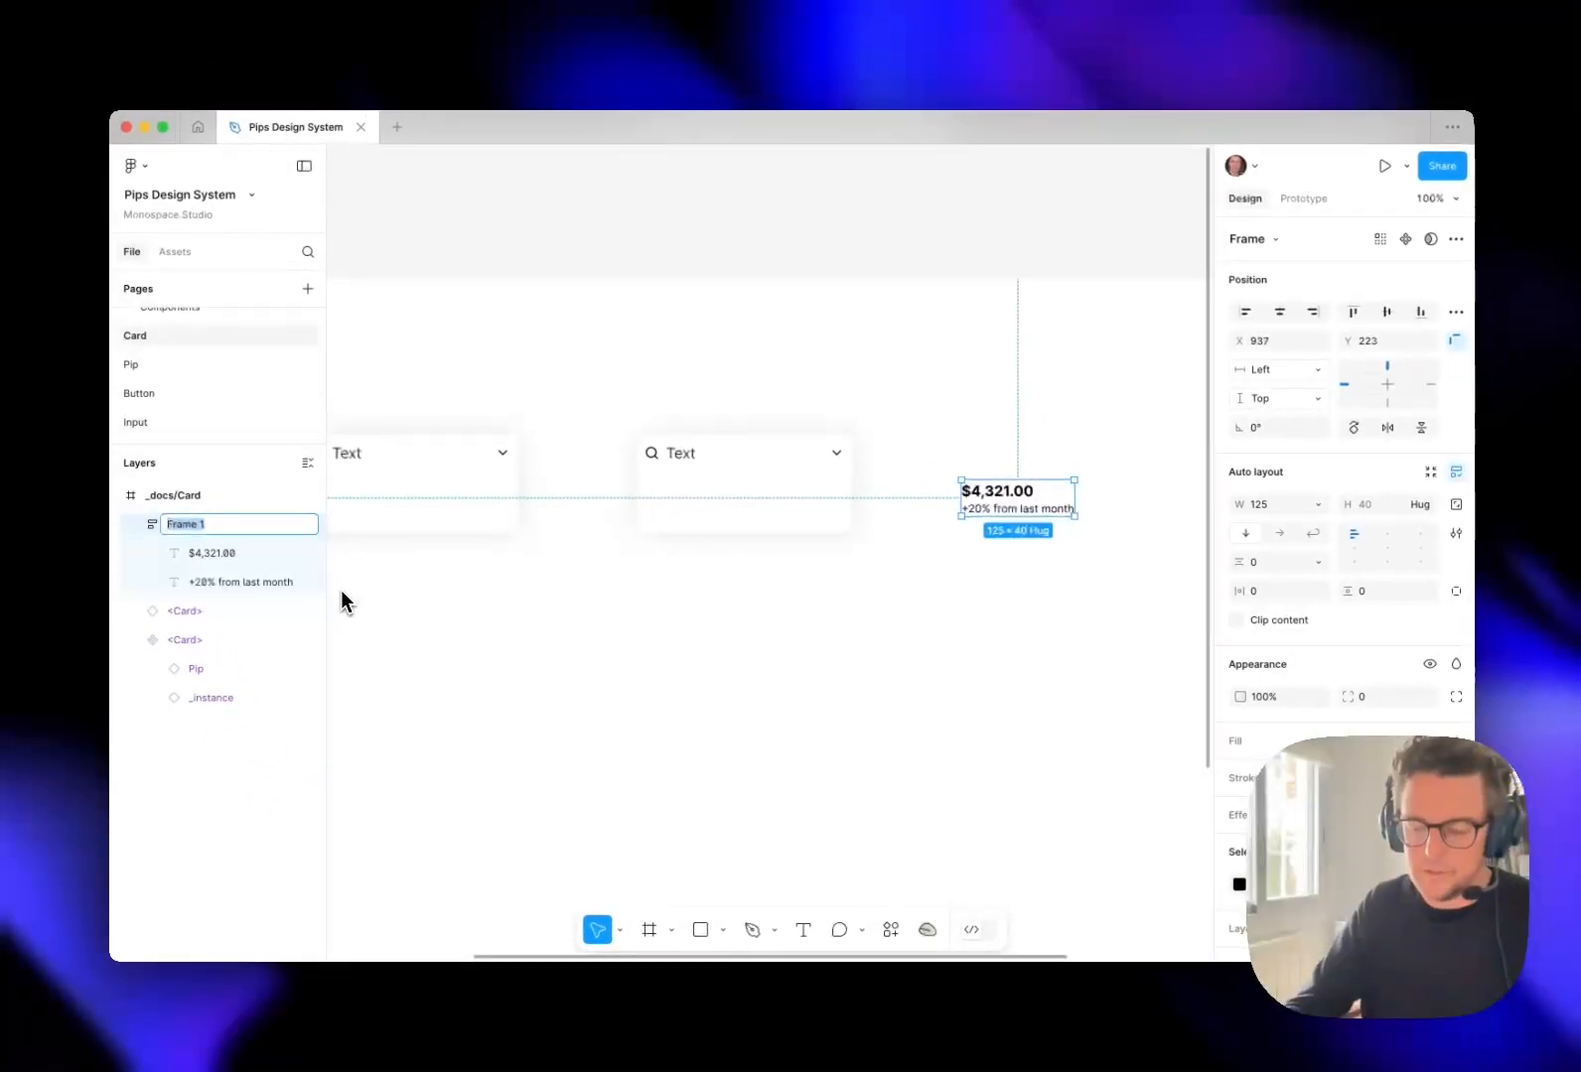
type("Text+")
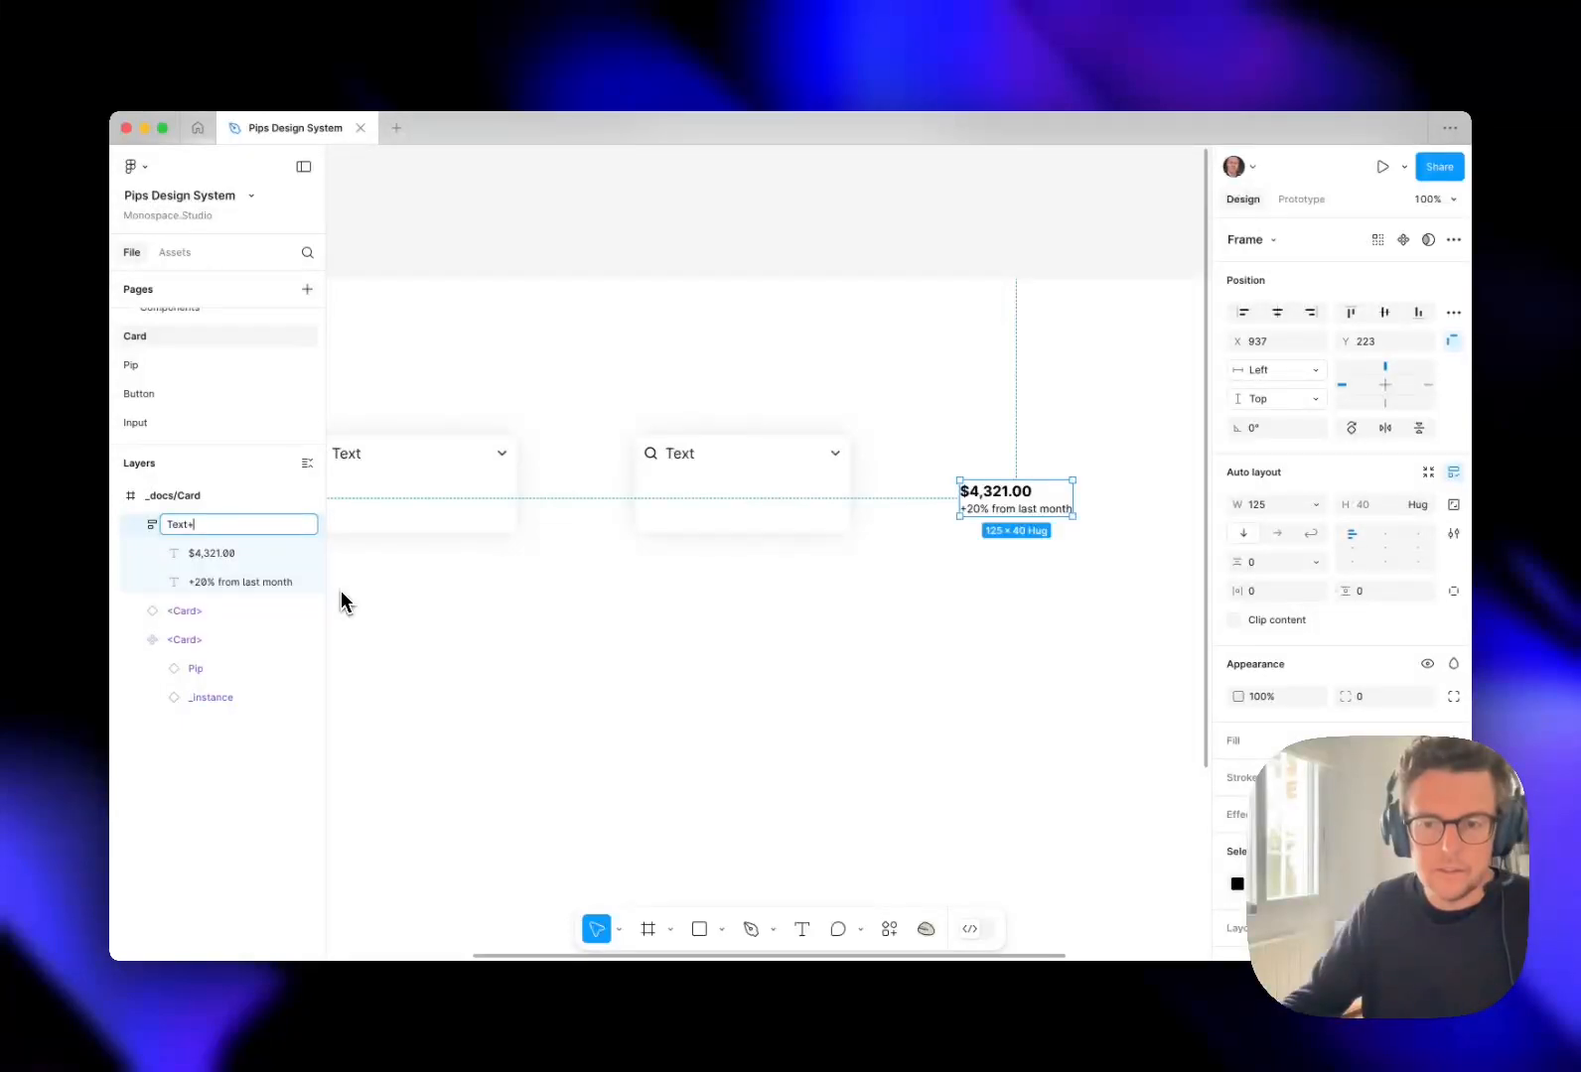
type("Description")
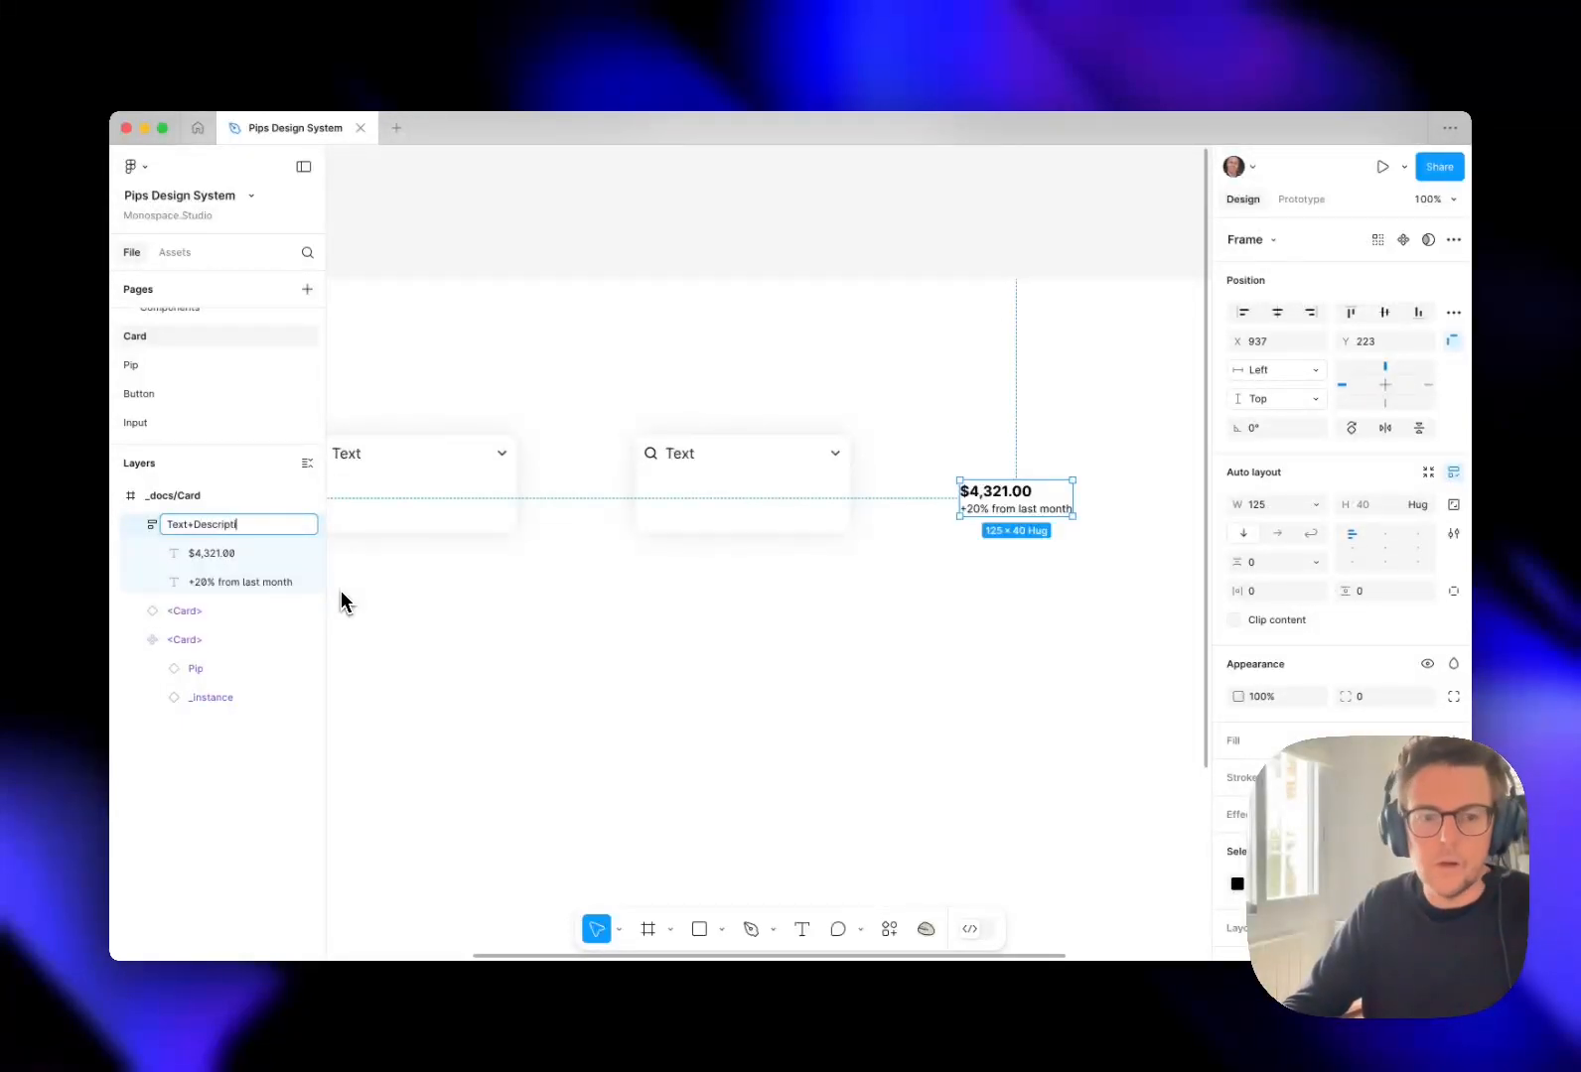
key("super+Left")
key("shift+alt+Right")
type("Title")
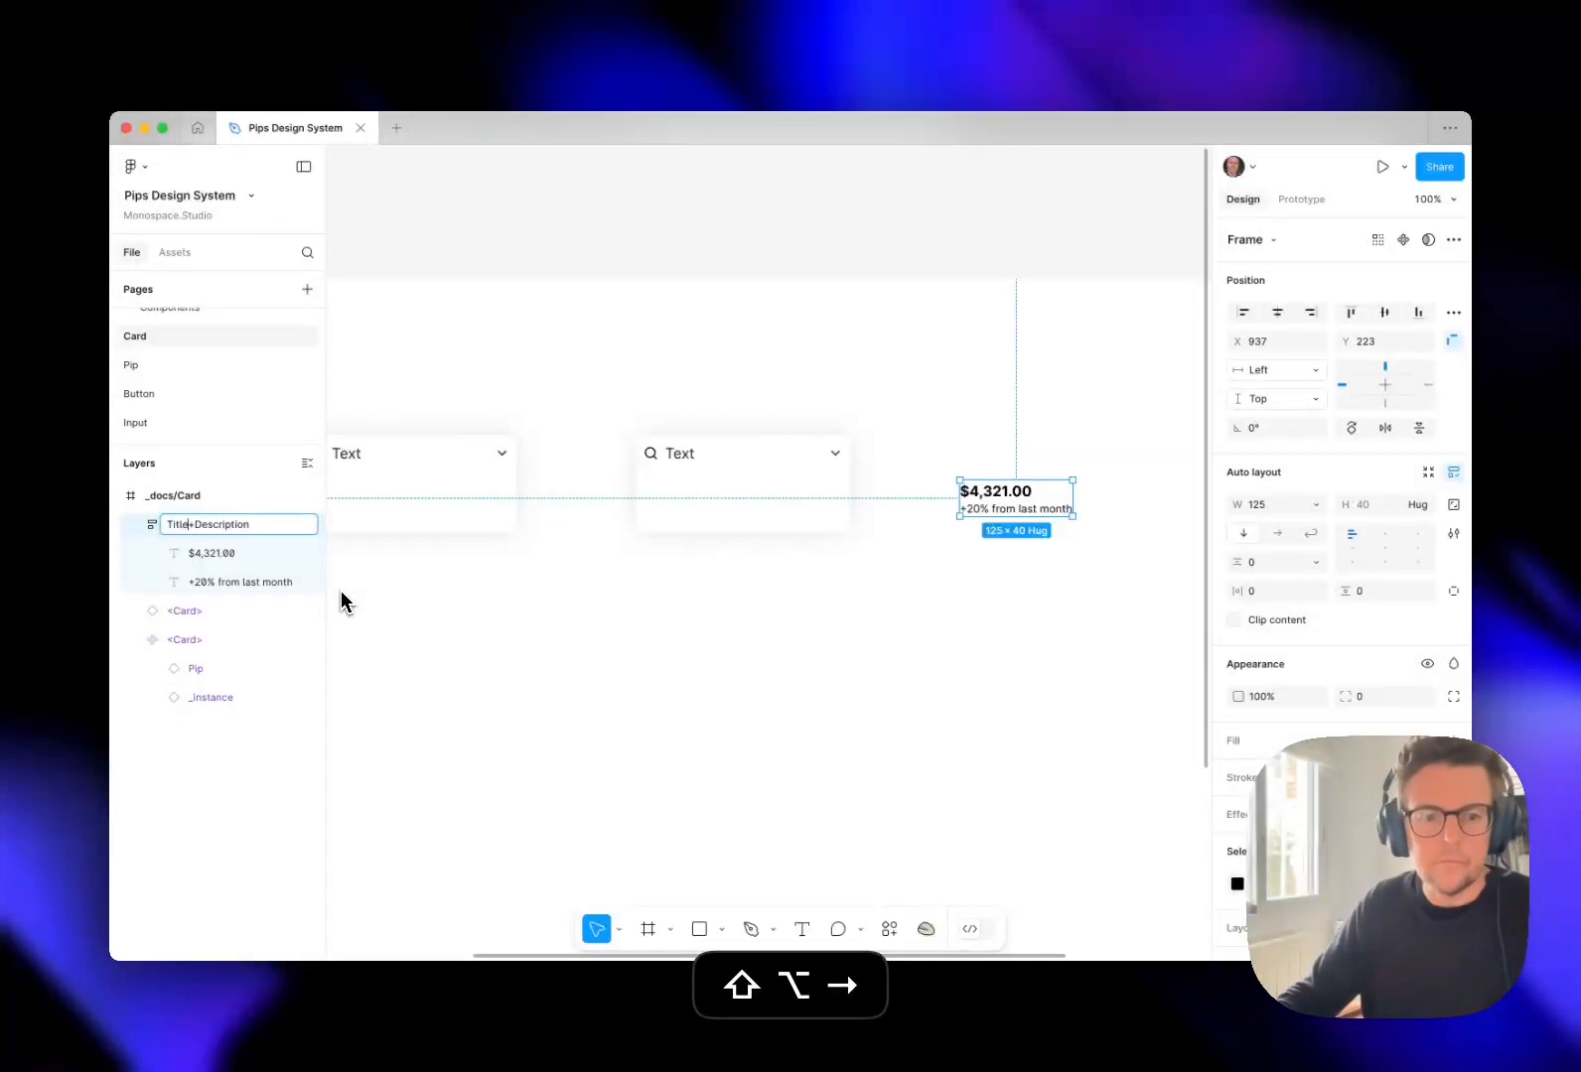
key("super+Left")
type("Text/")
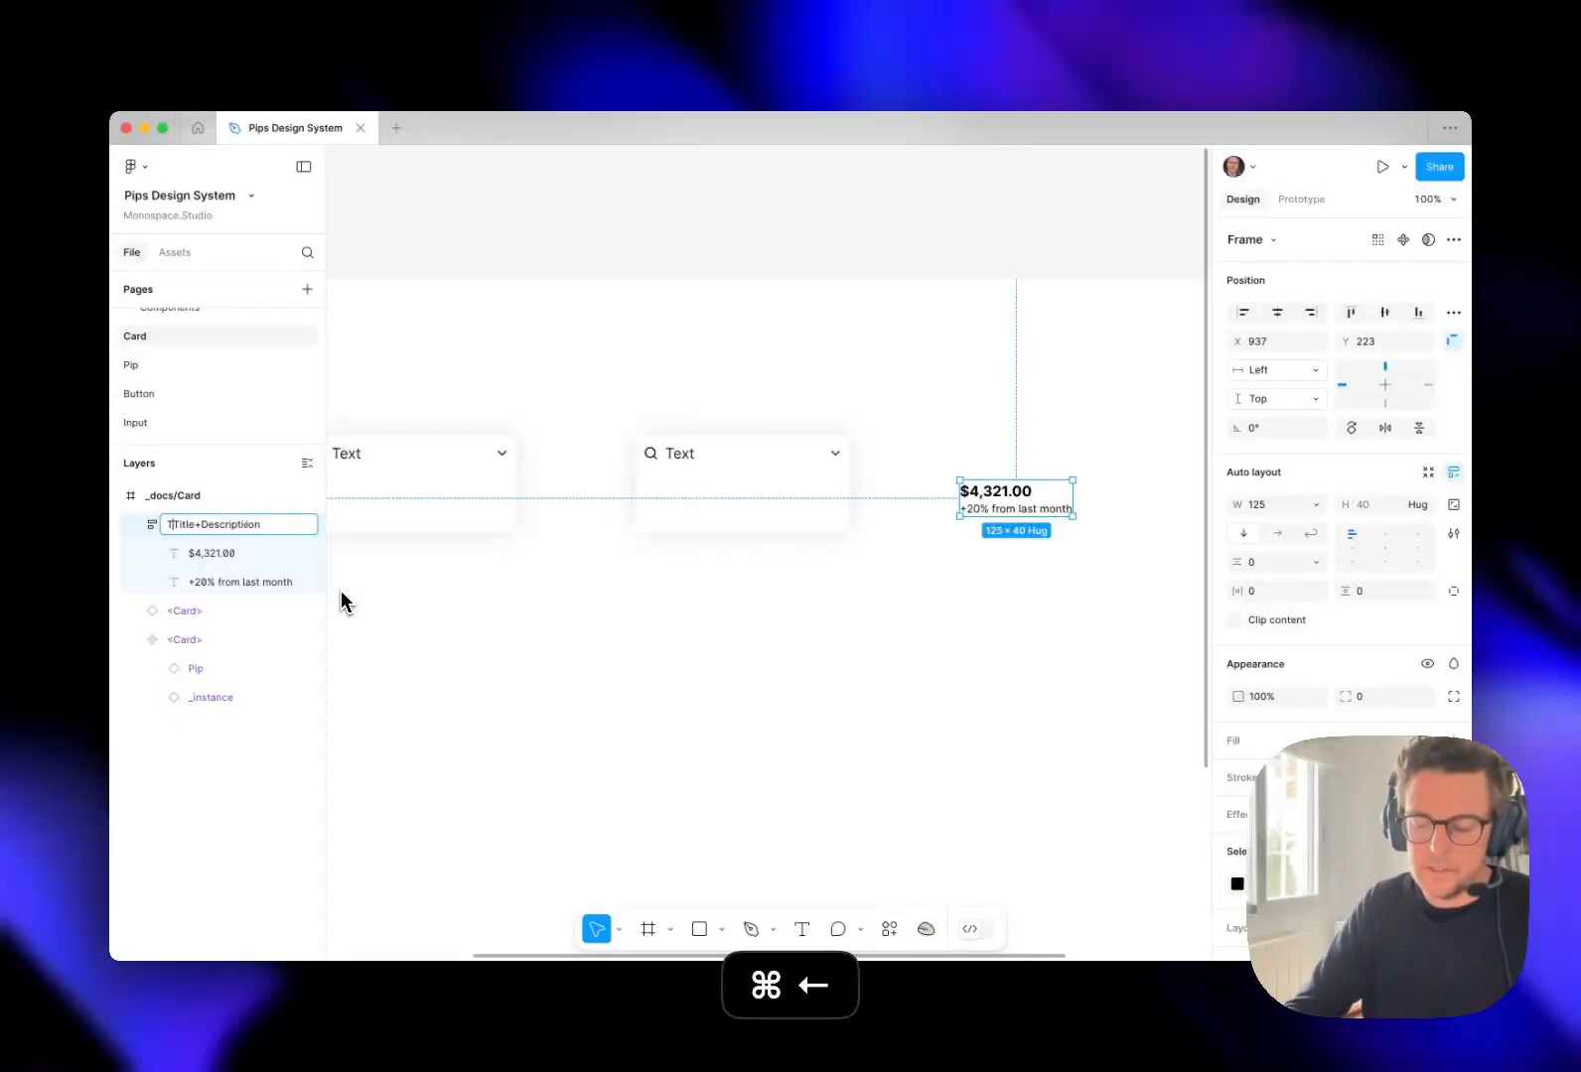
key("Left")
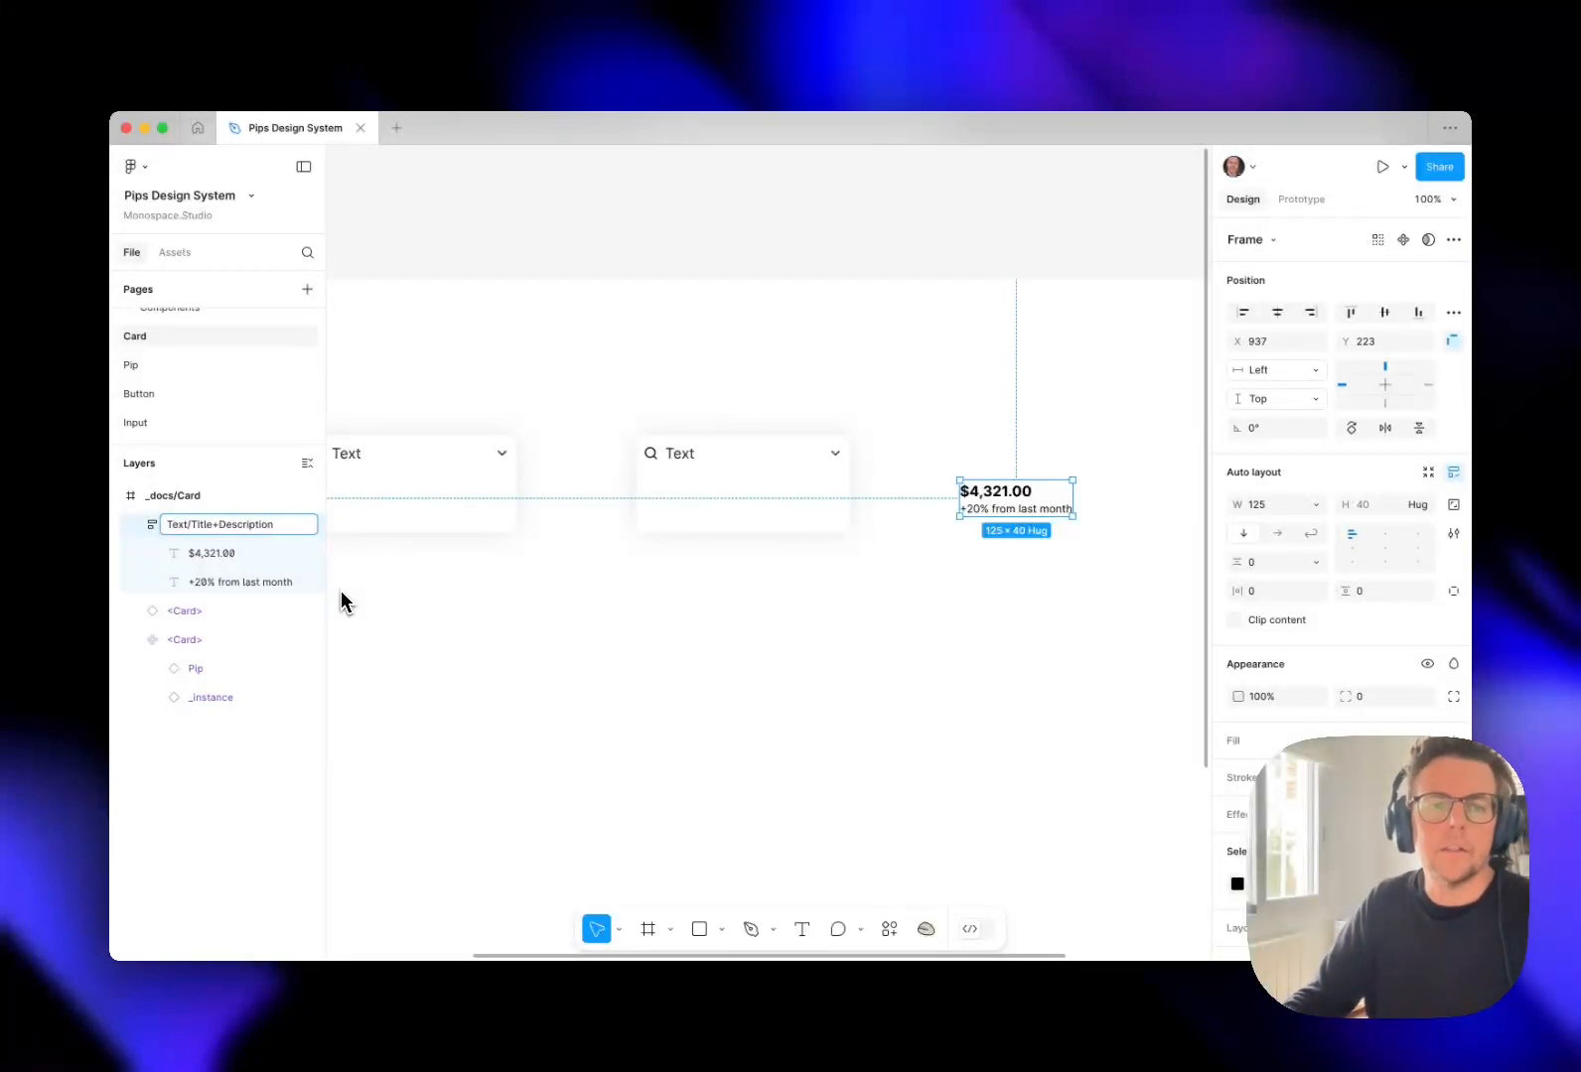
key("super+shift+Left")
type("Content")
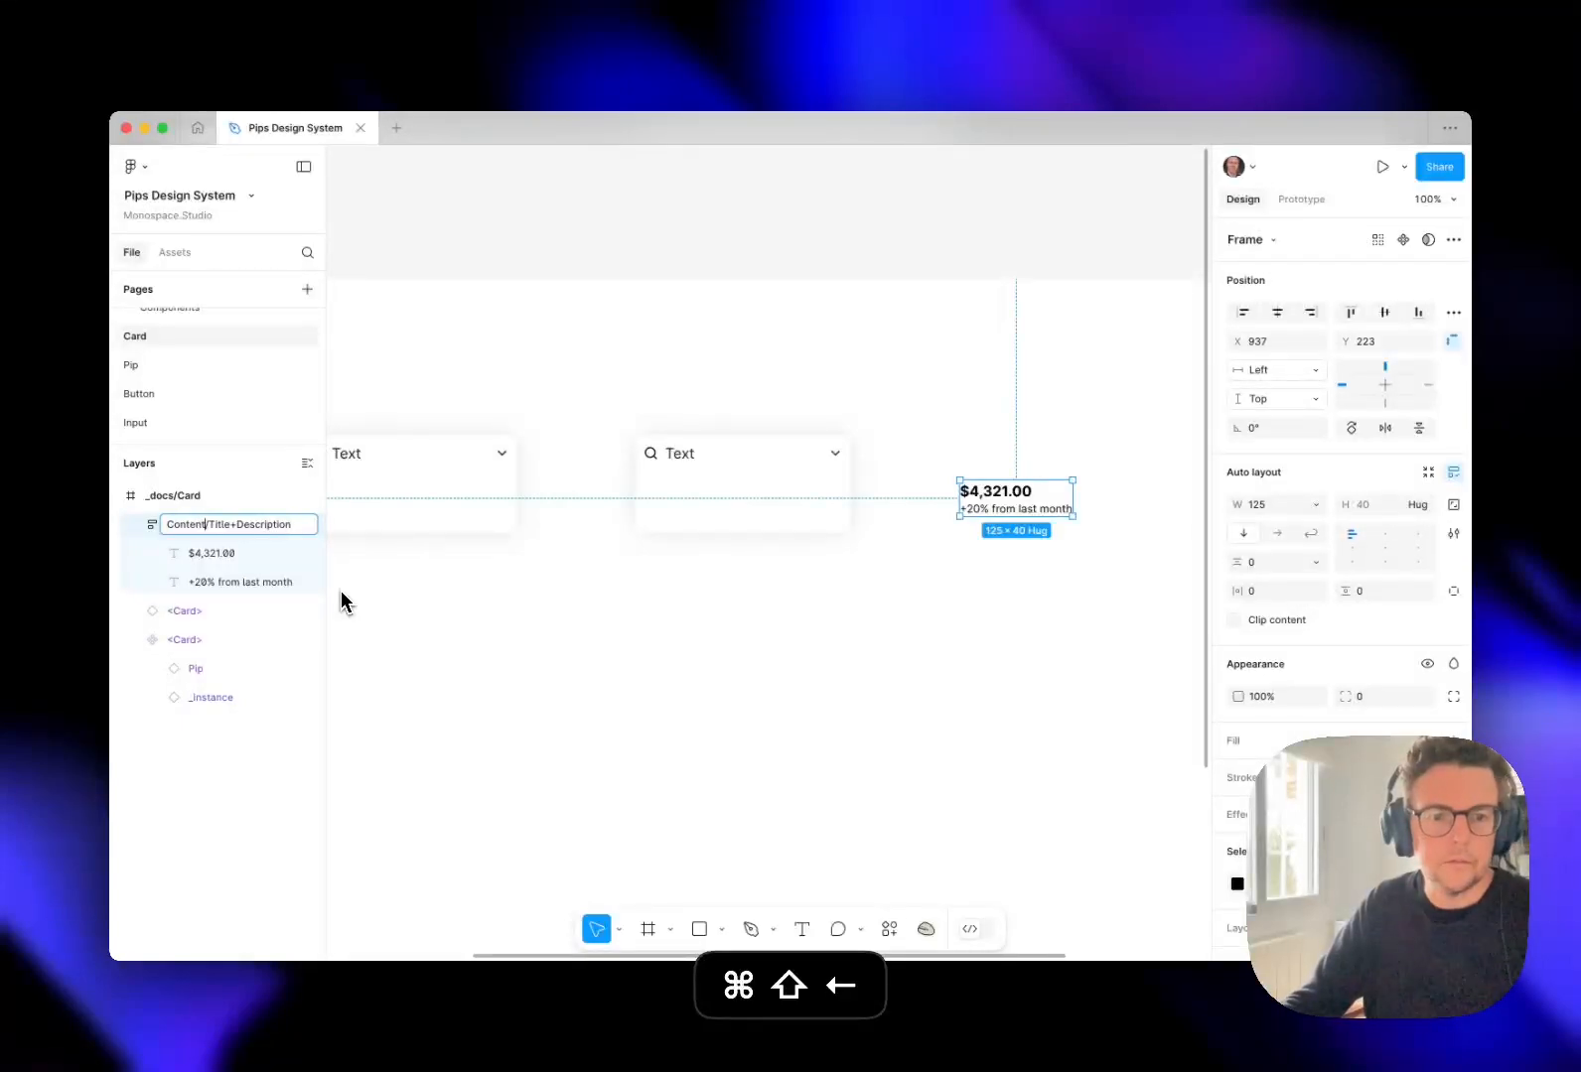
key("Return")
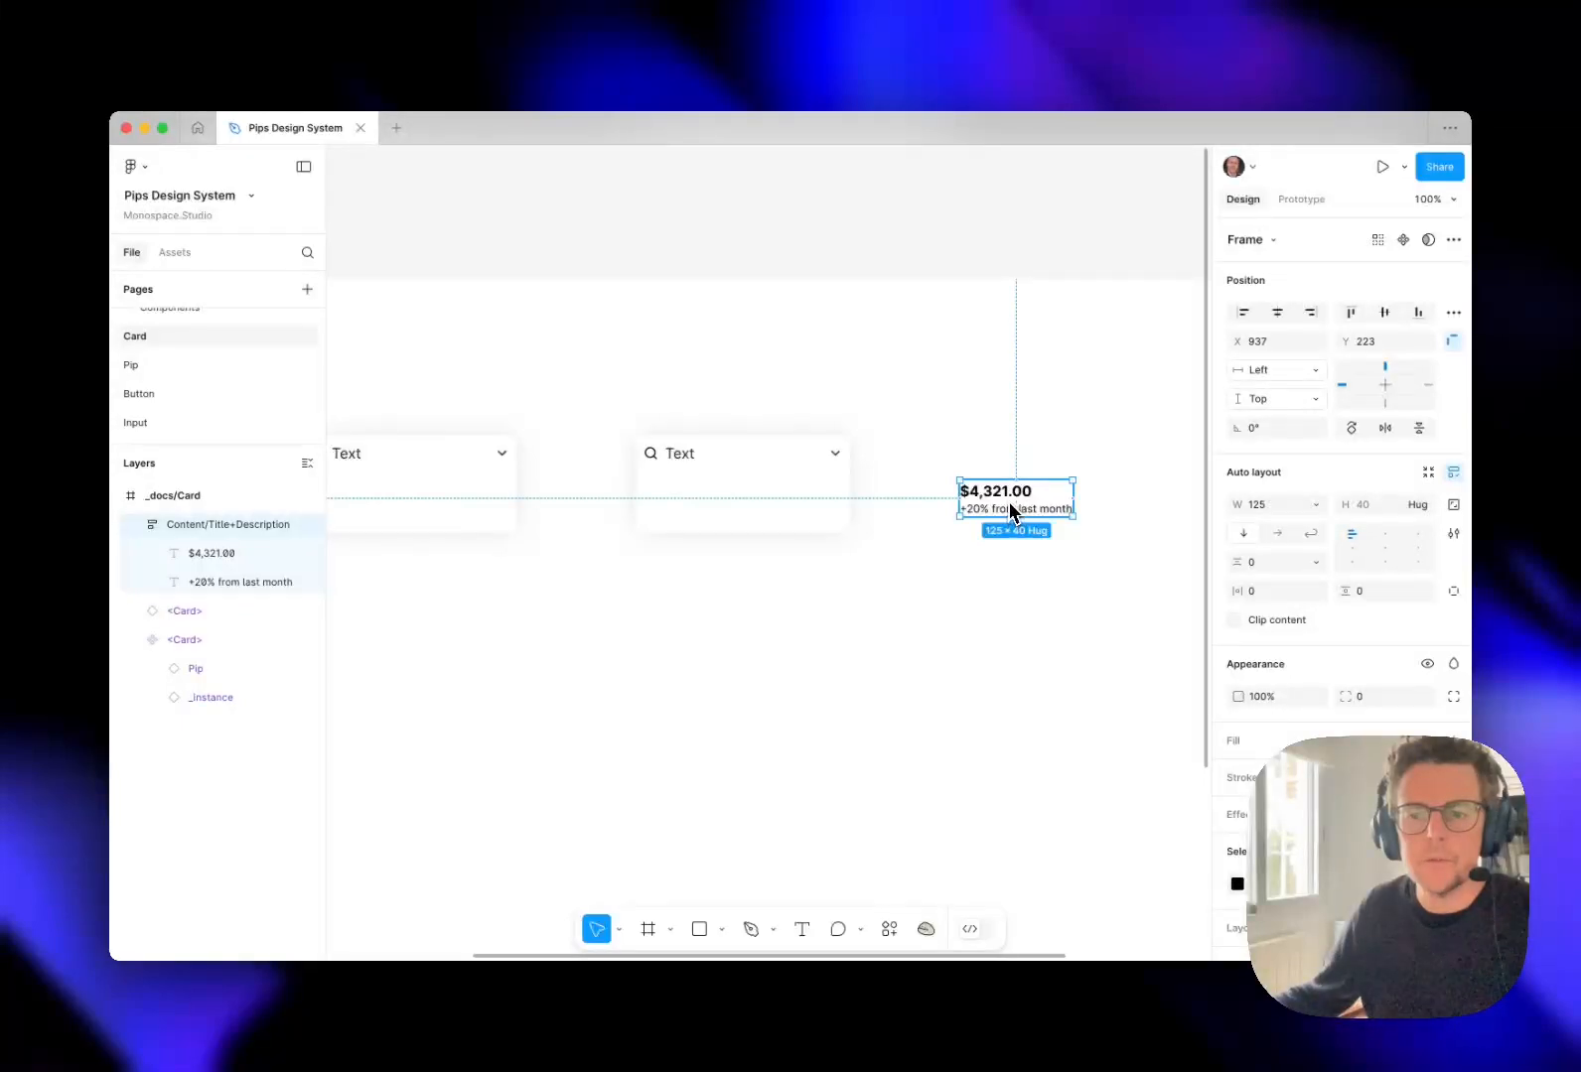
Turn the Content/Title+Description frame into a component and change its two texts to "Title" and "Description".
left_click(1402, 239)
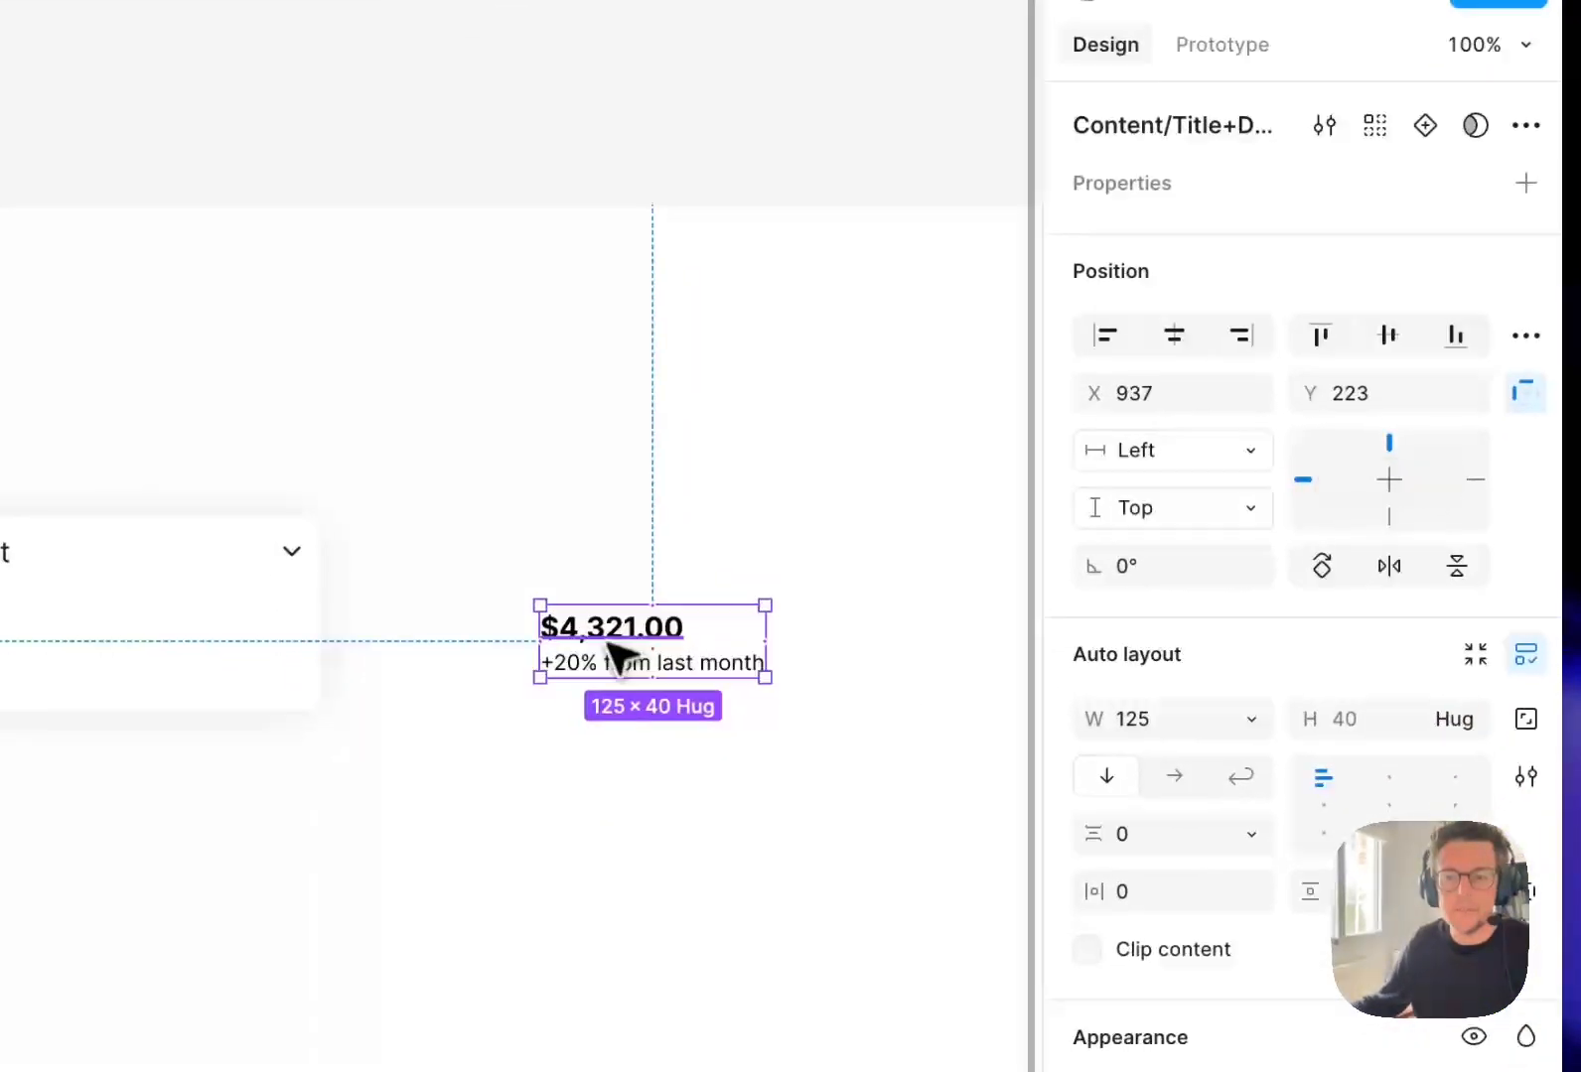
double_click(608, 635)
type("Title")
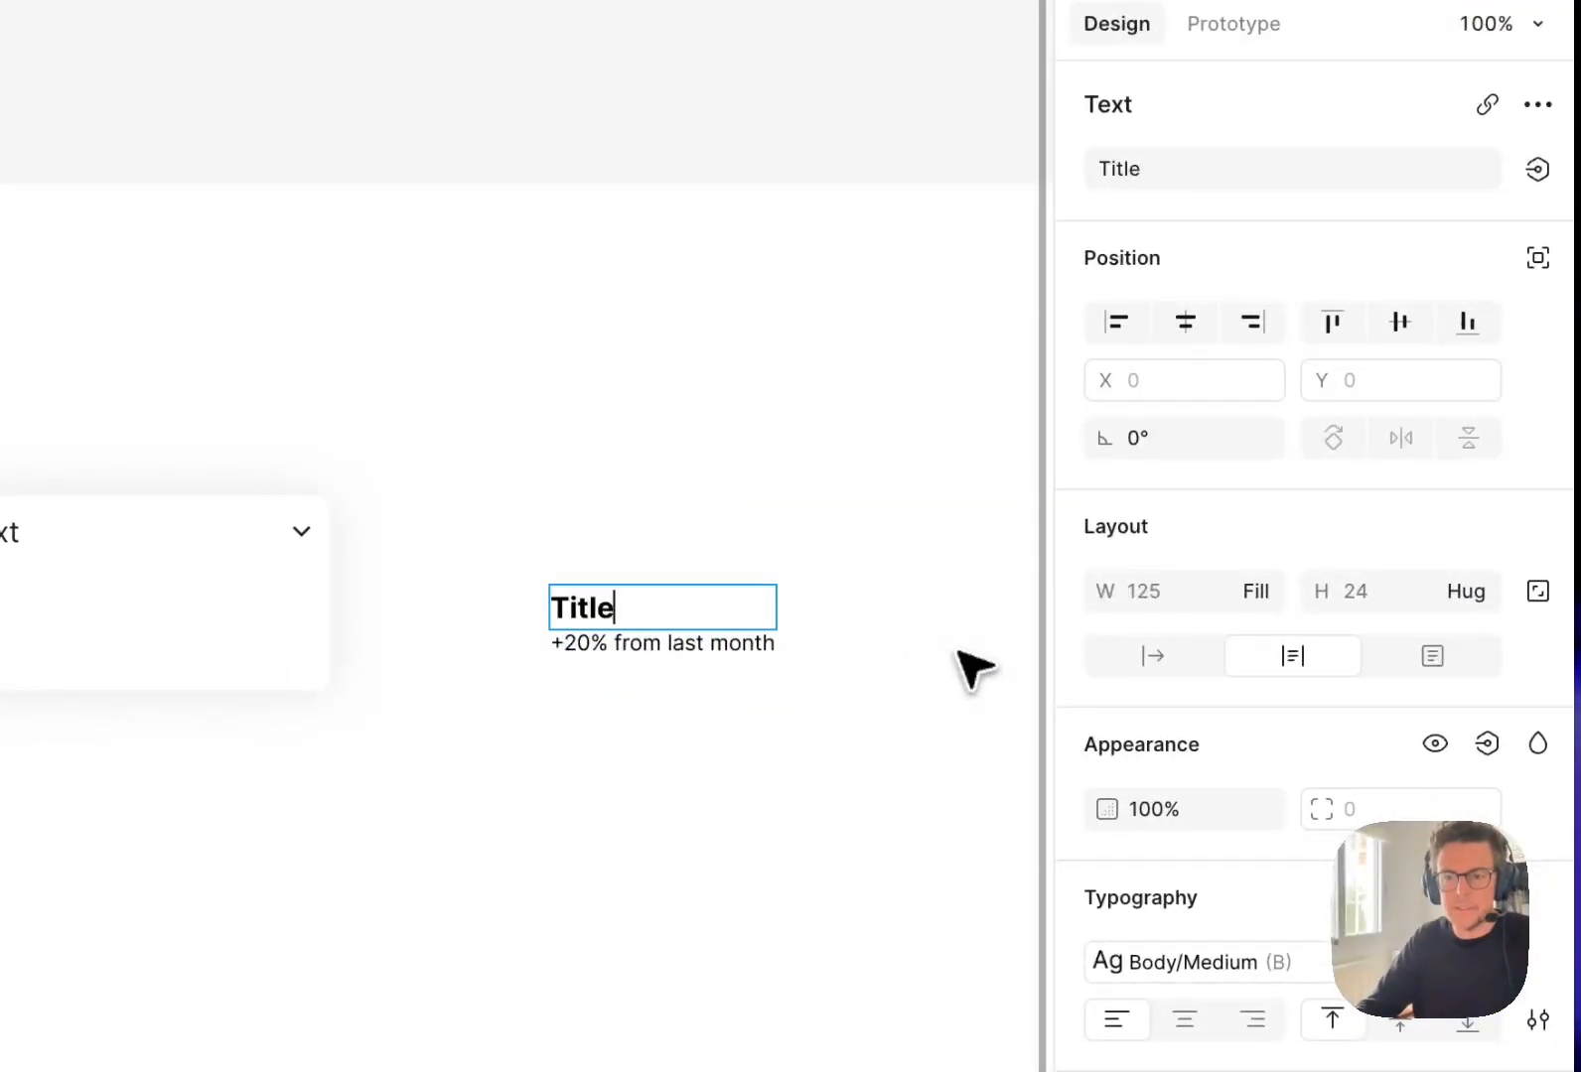
double_click(638, 646)
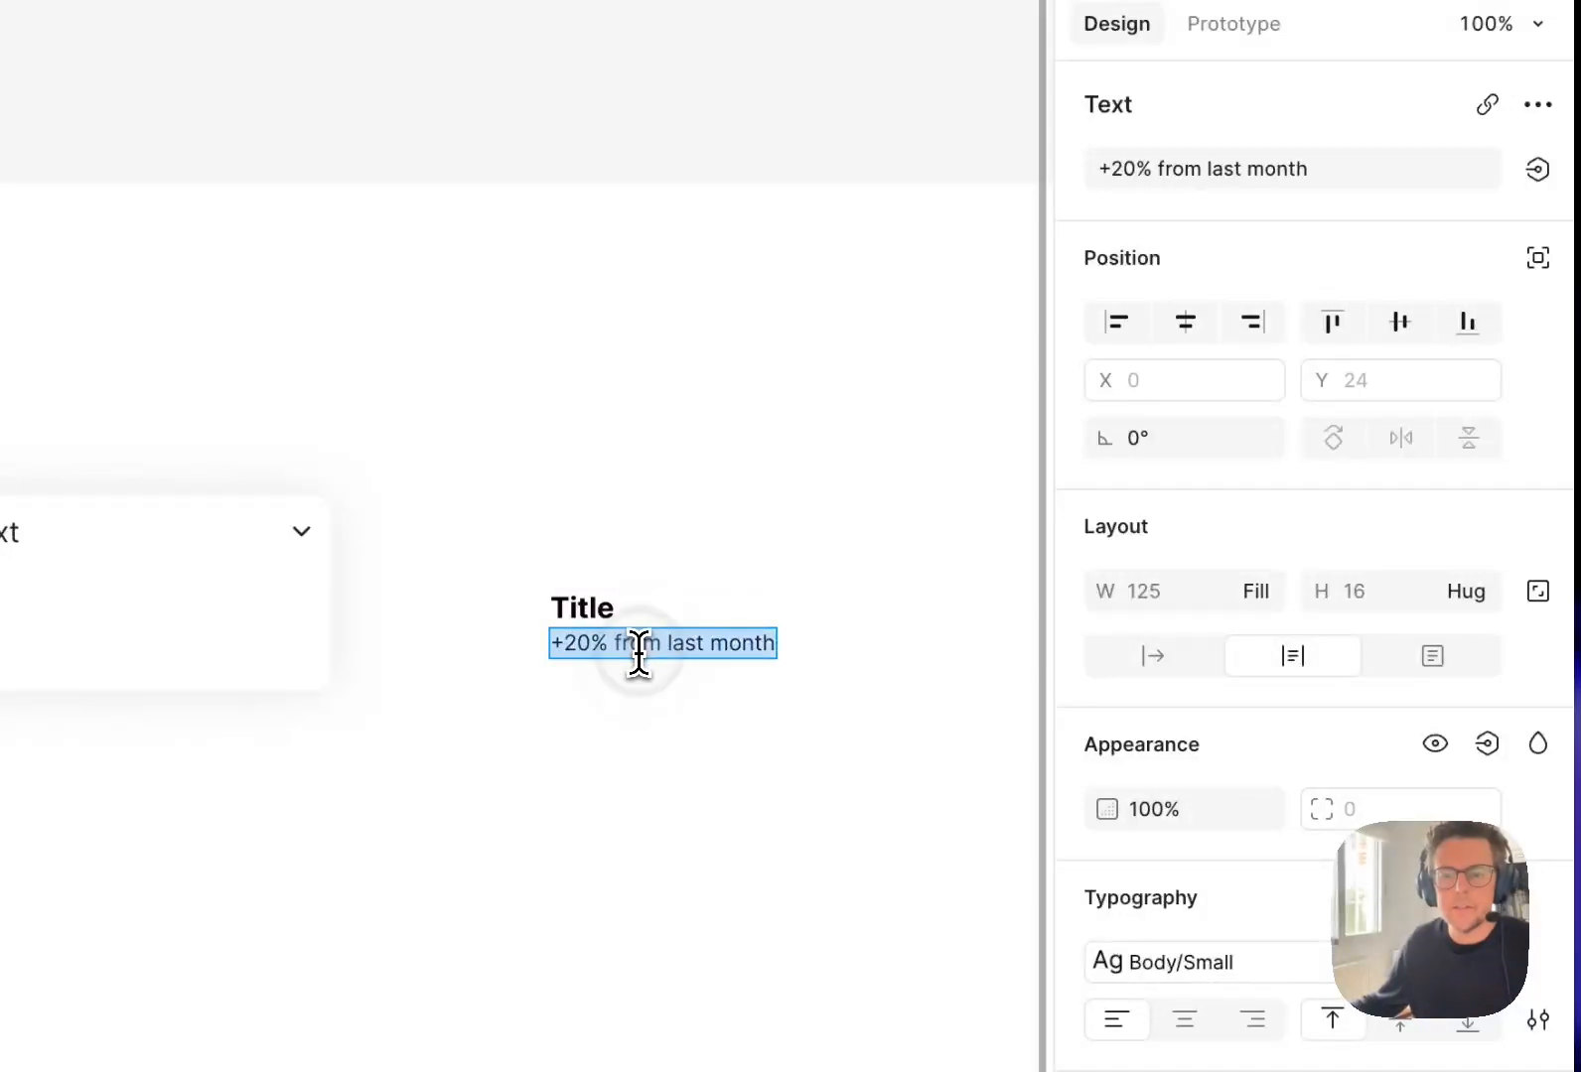
type("Description")
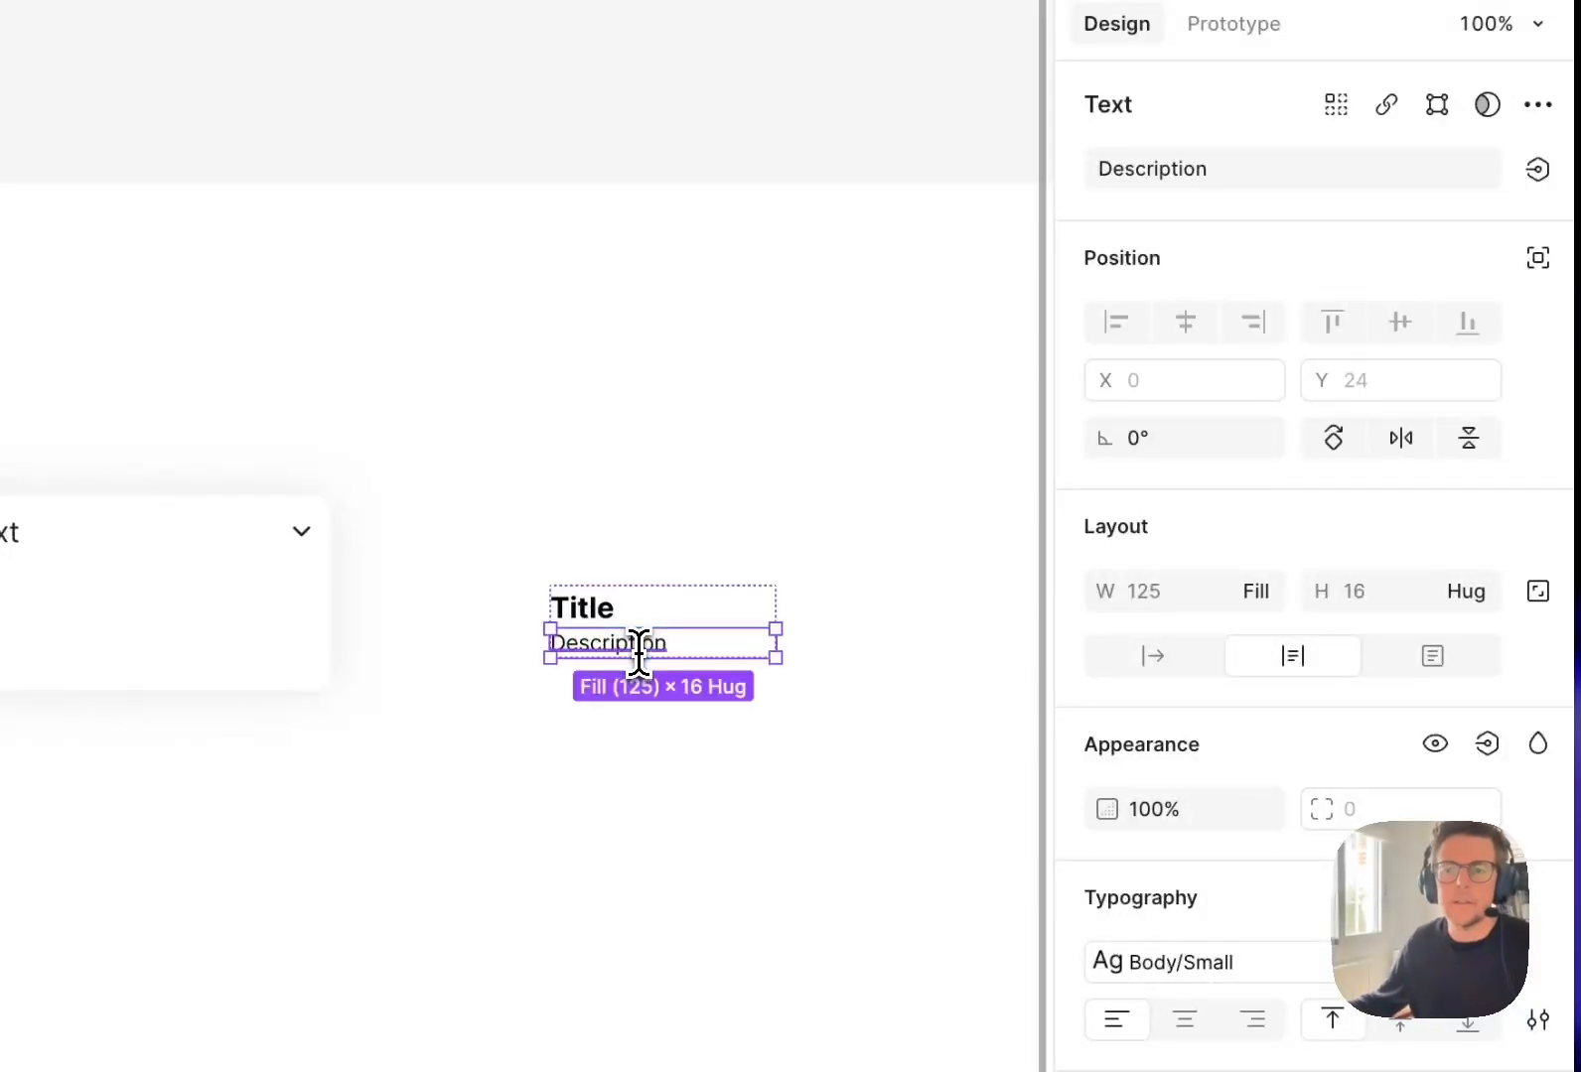
left_click(635, 716)
Place an instance of the title and description component below it, with the texts "$5,432.00" and "+10% from last month".
left_click(720, 652)
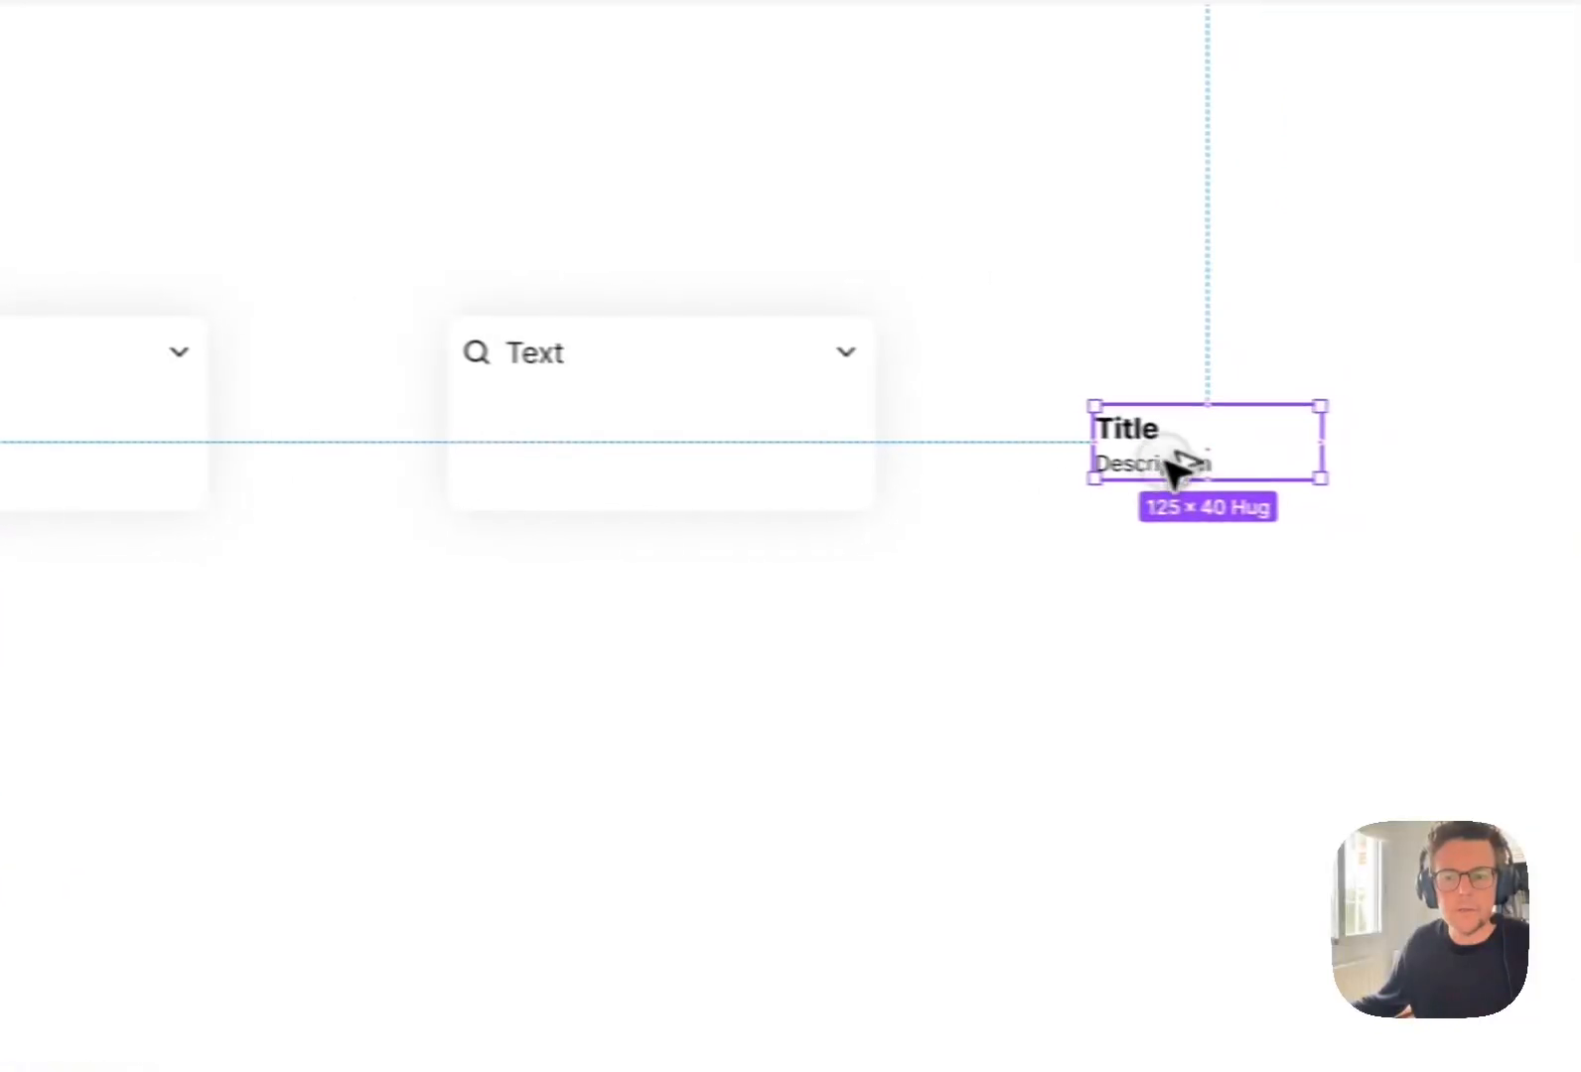
left_click_drag(1054, 598, 1054, 717)
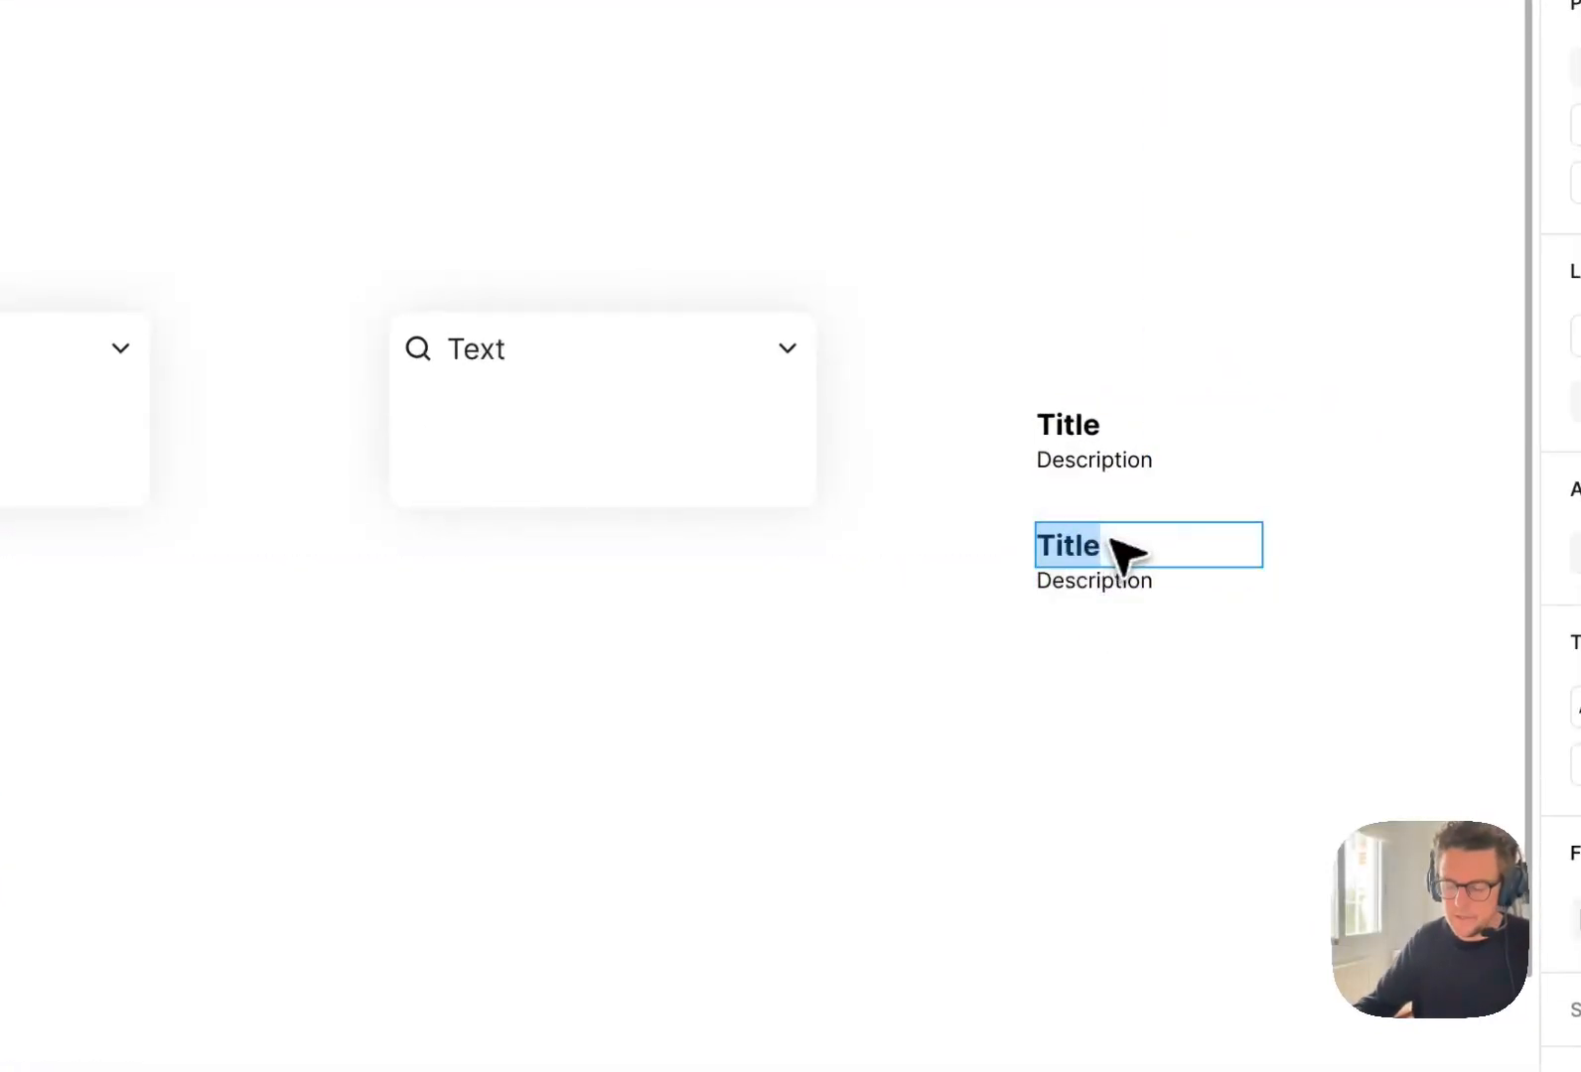
type(",432.00")
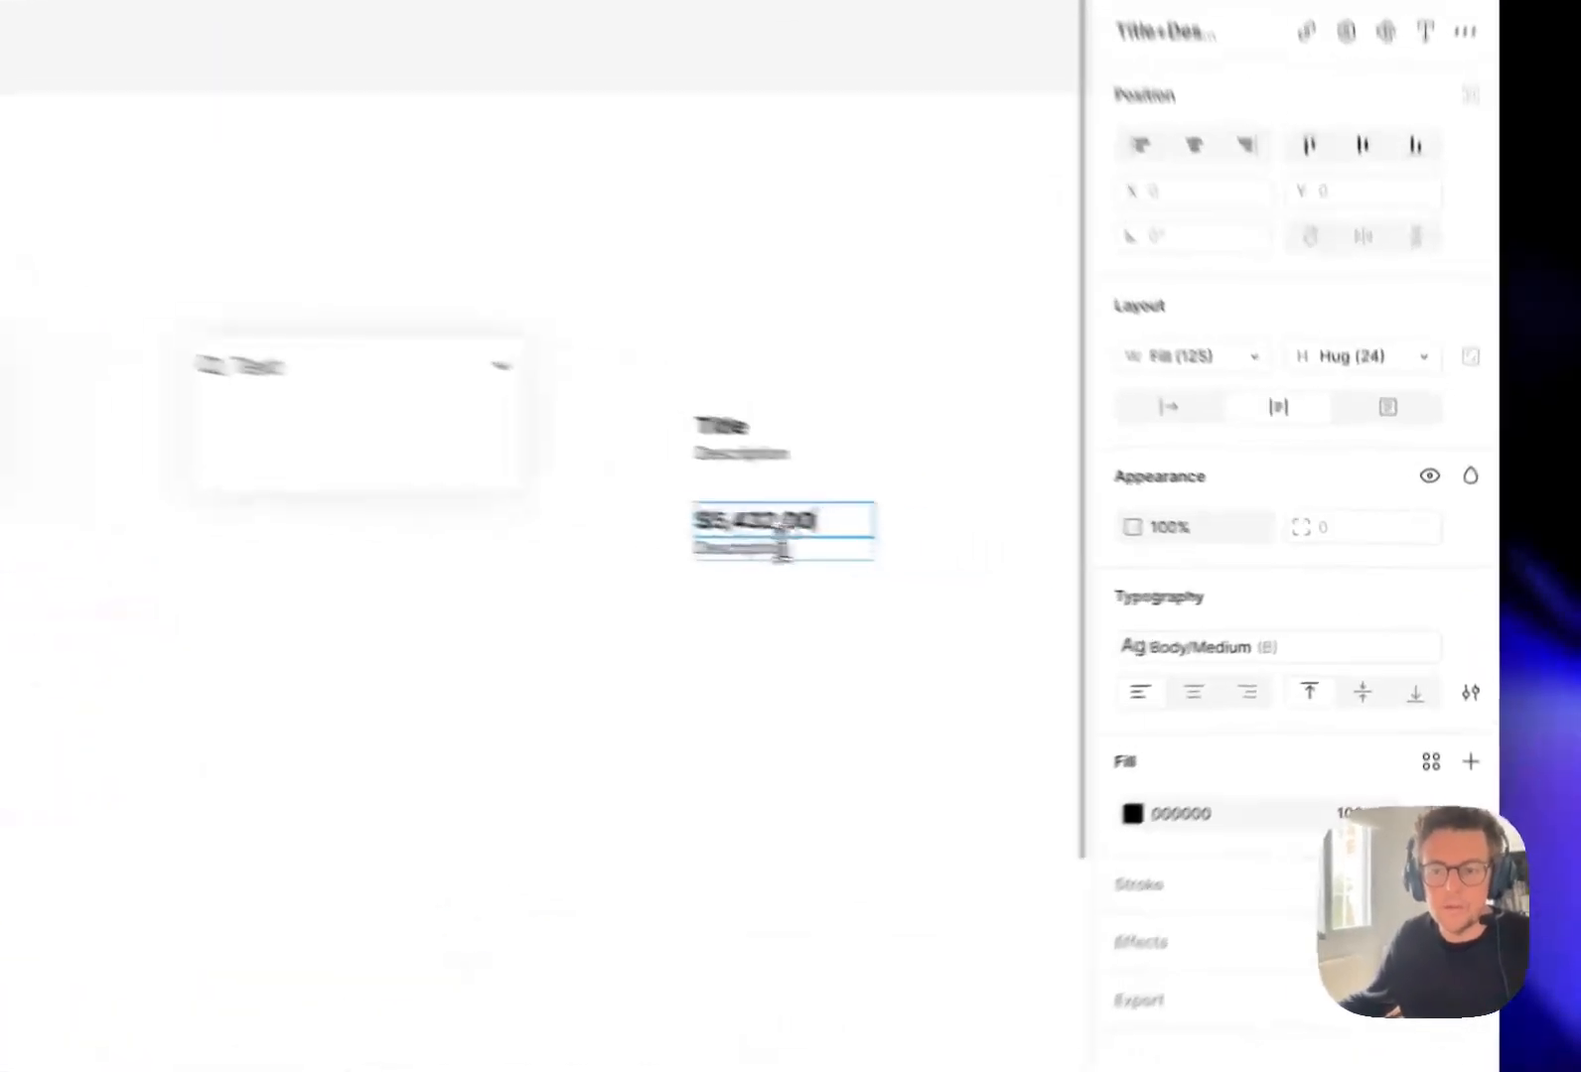
double_click(1011, 569)
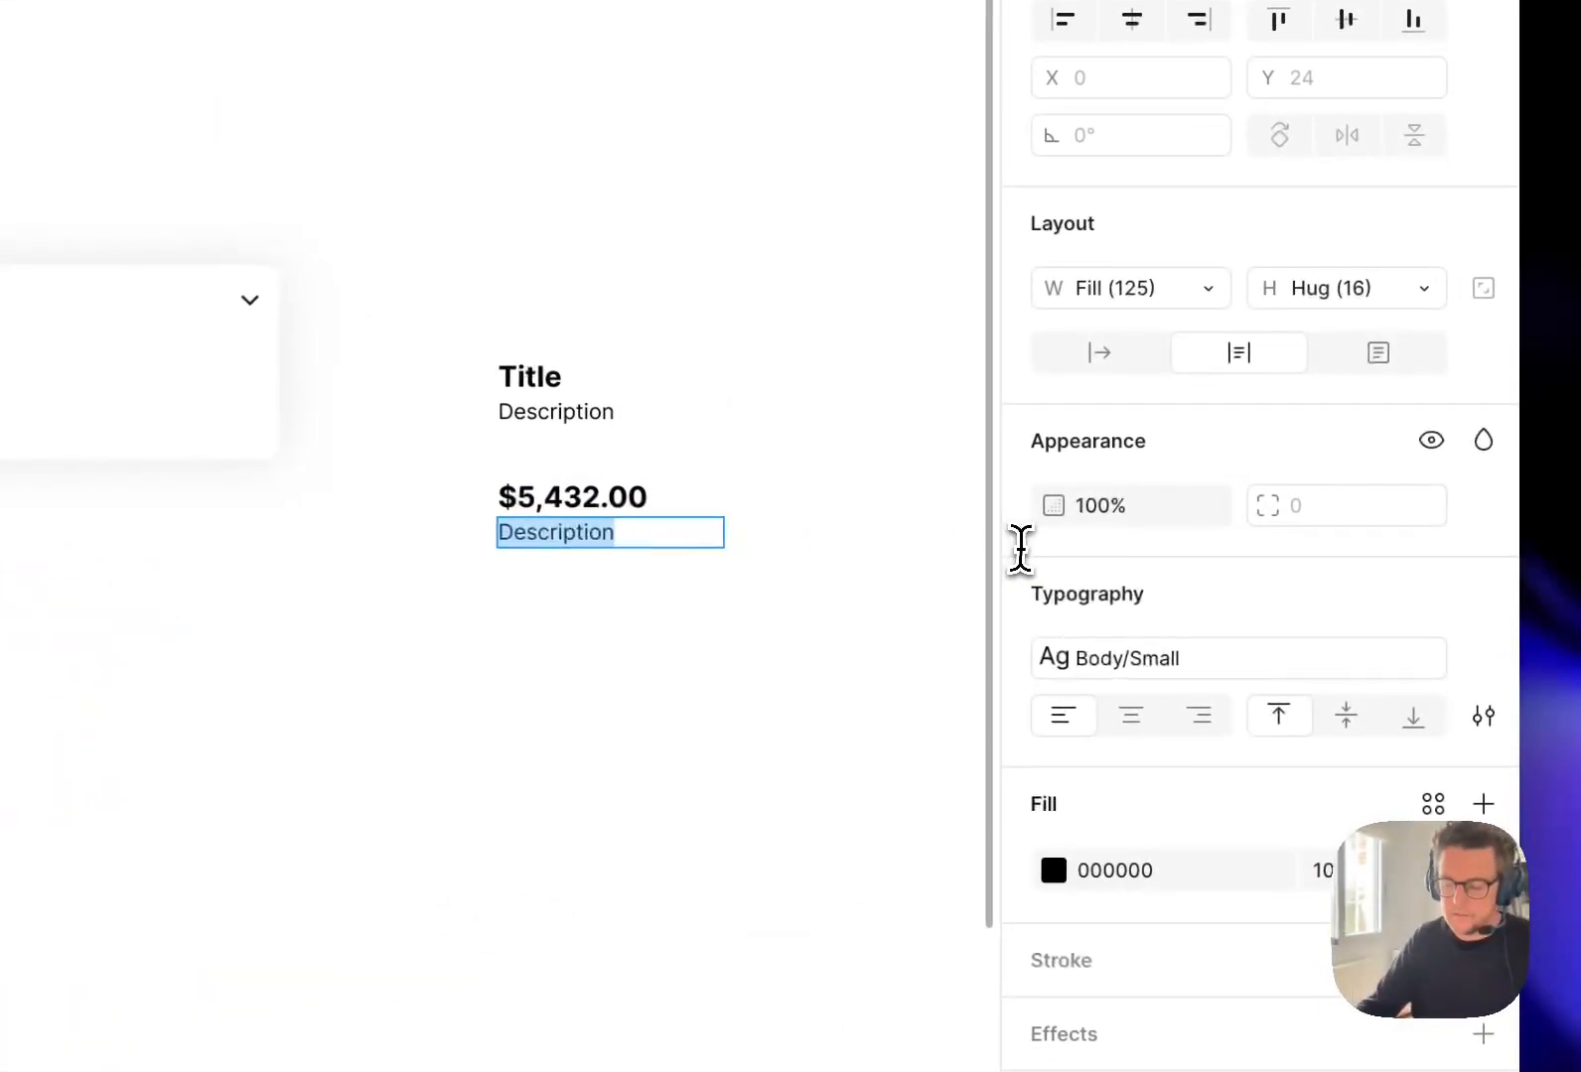
type("+10% from last month")
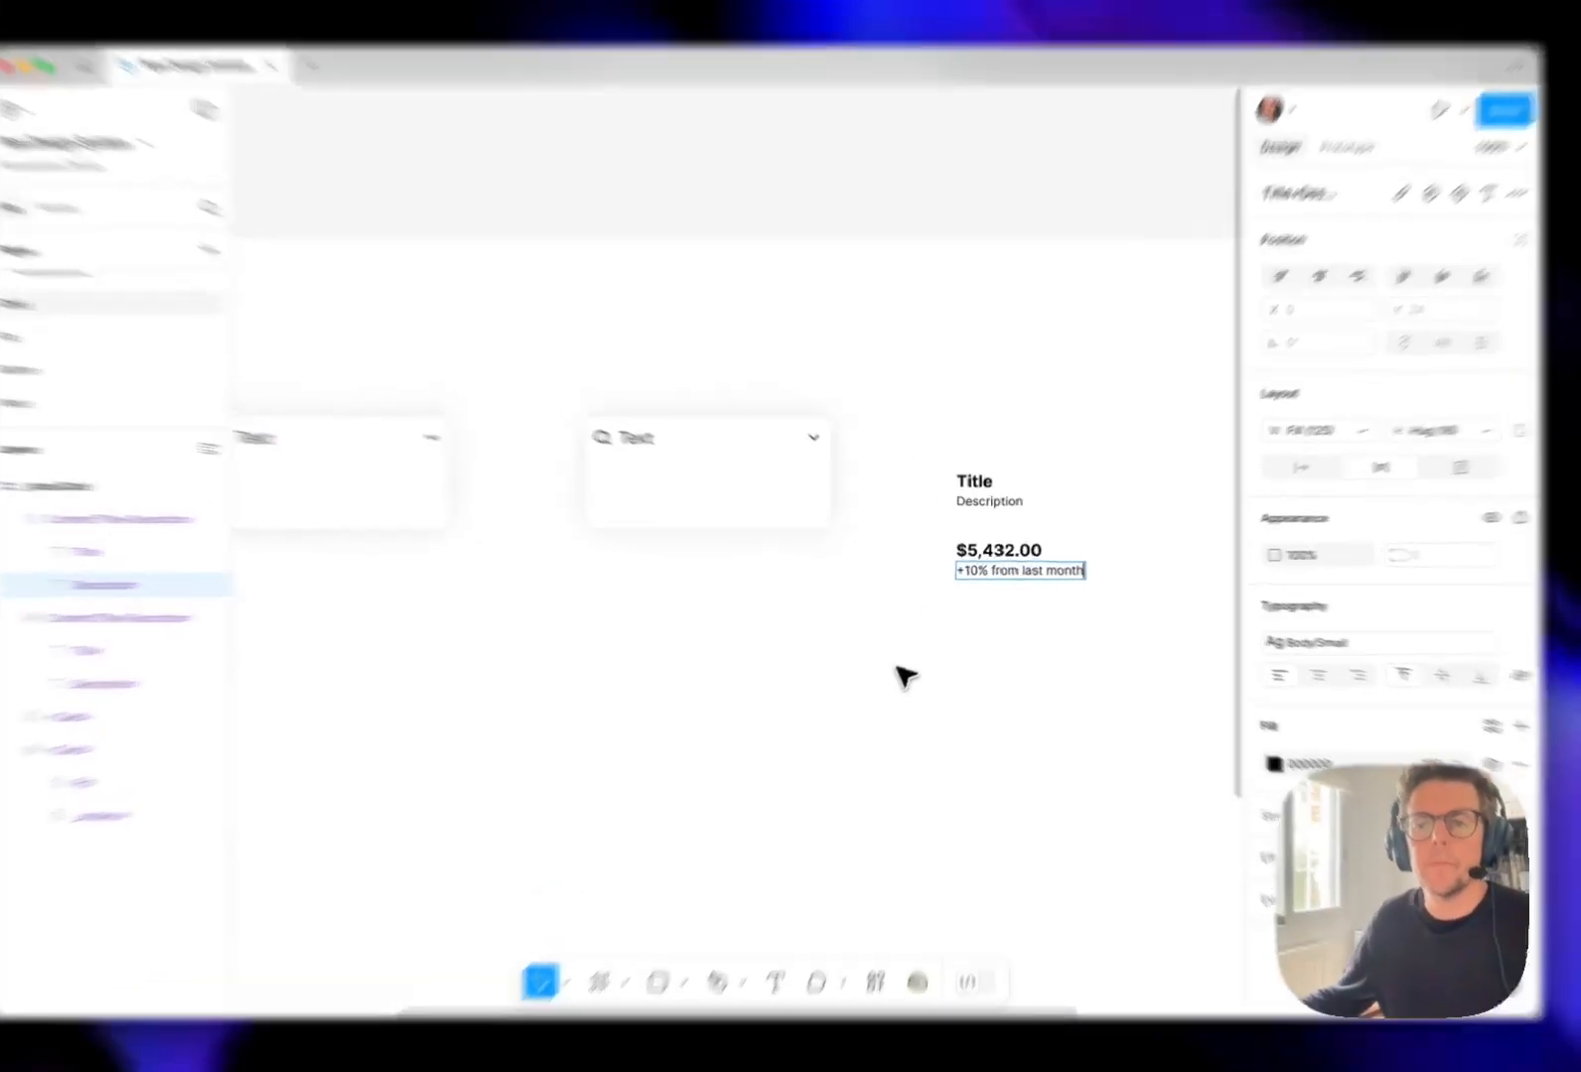
left_click(987, 595)
left_click(988, 496)
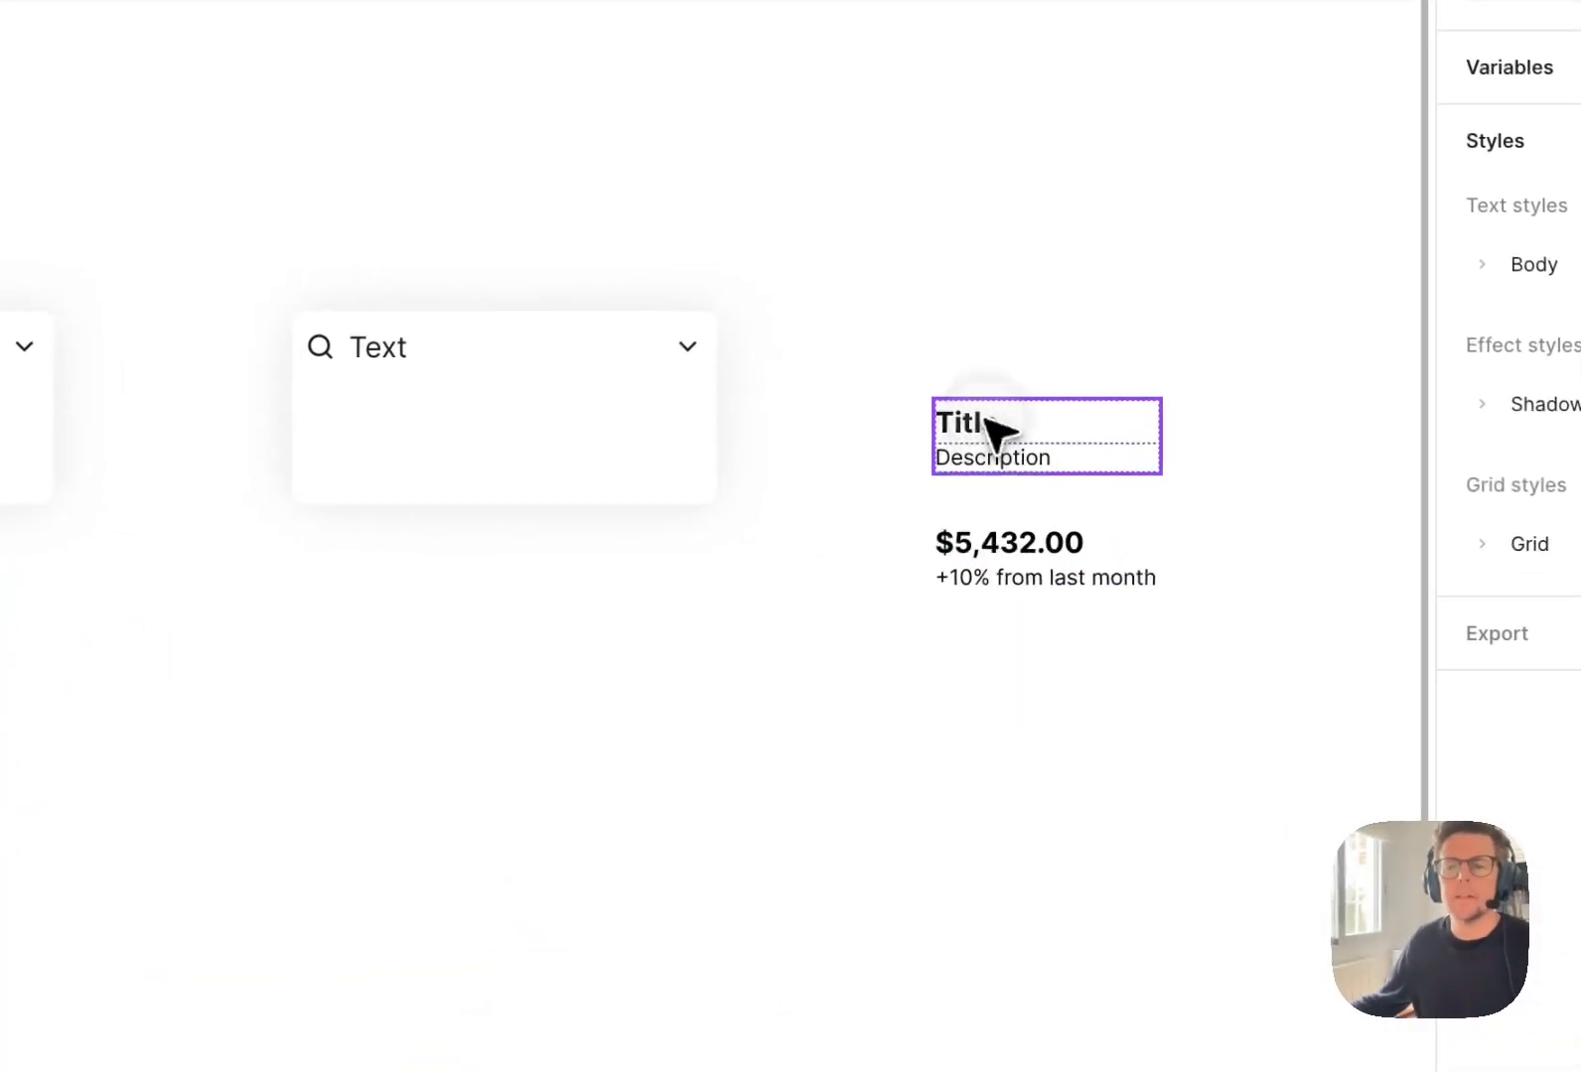
left_click(934, 729)
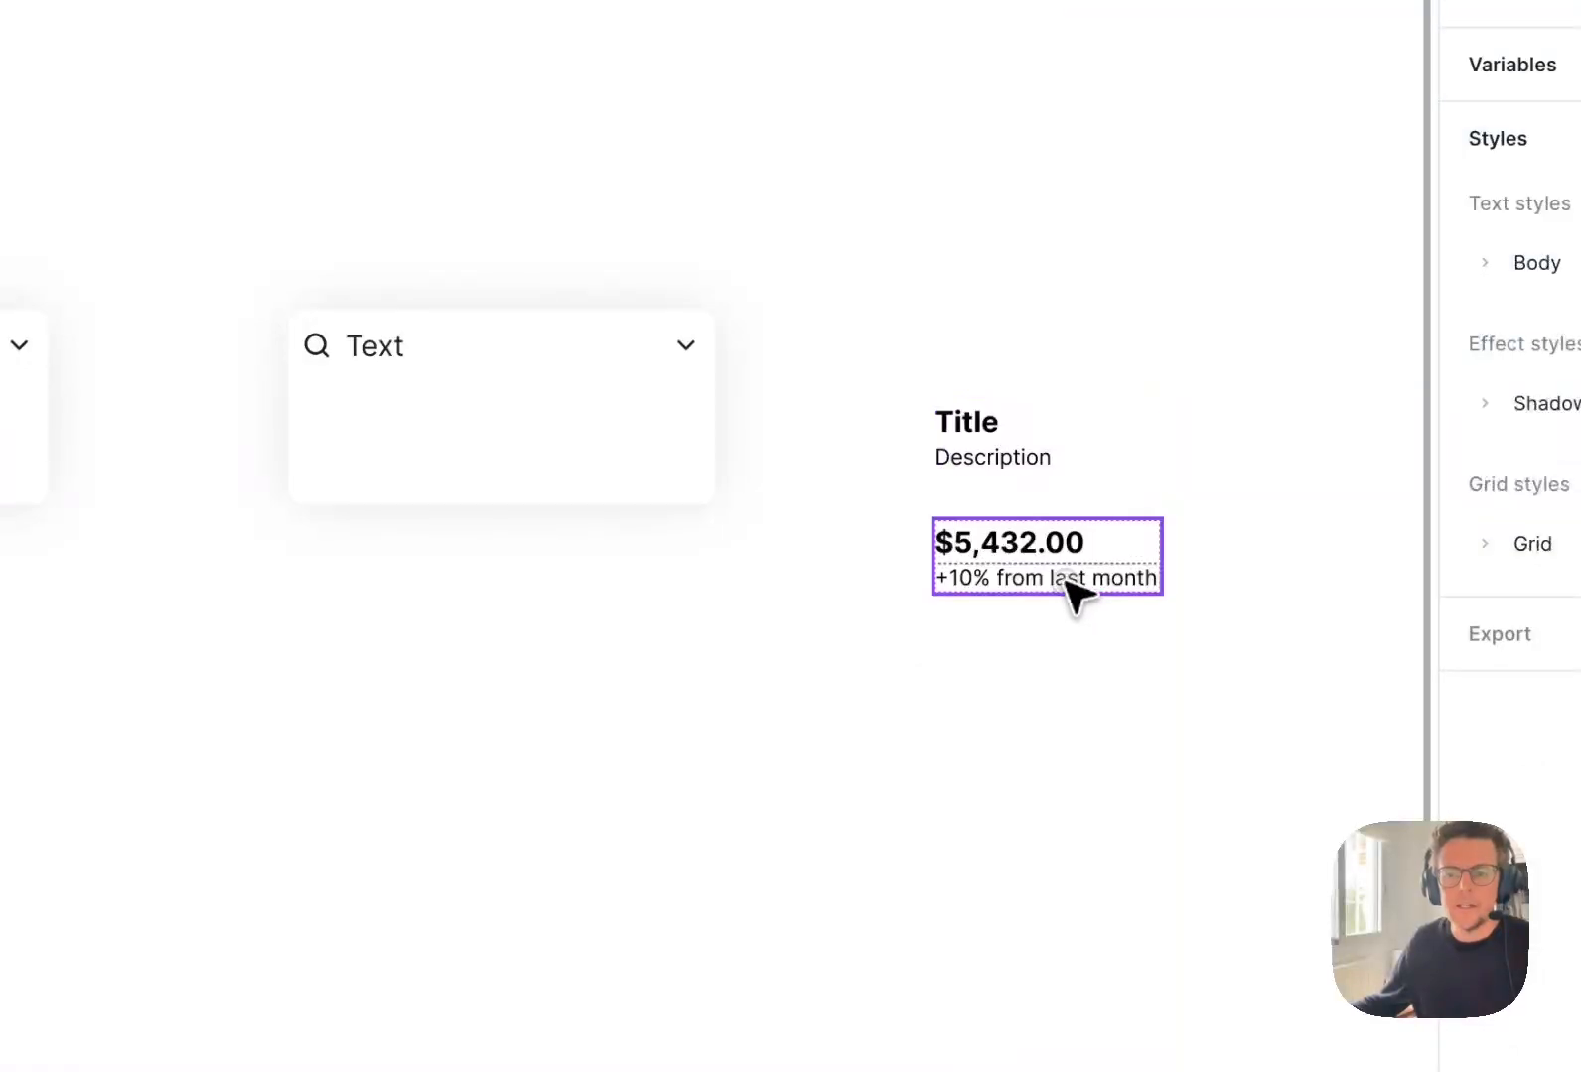
left_click(1023, 578)
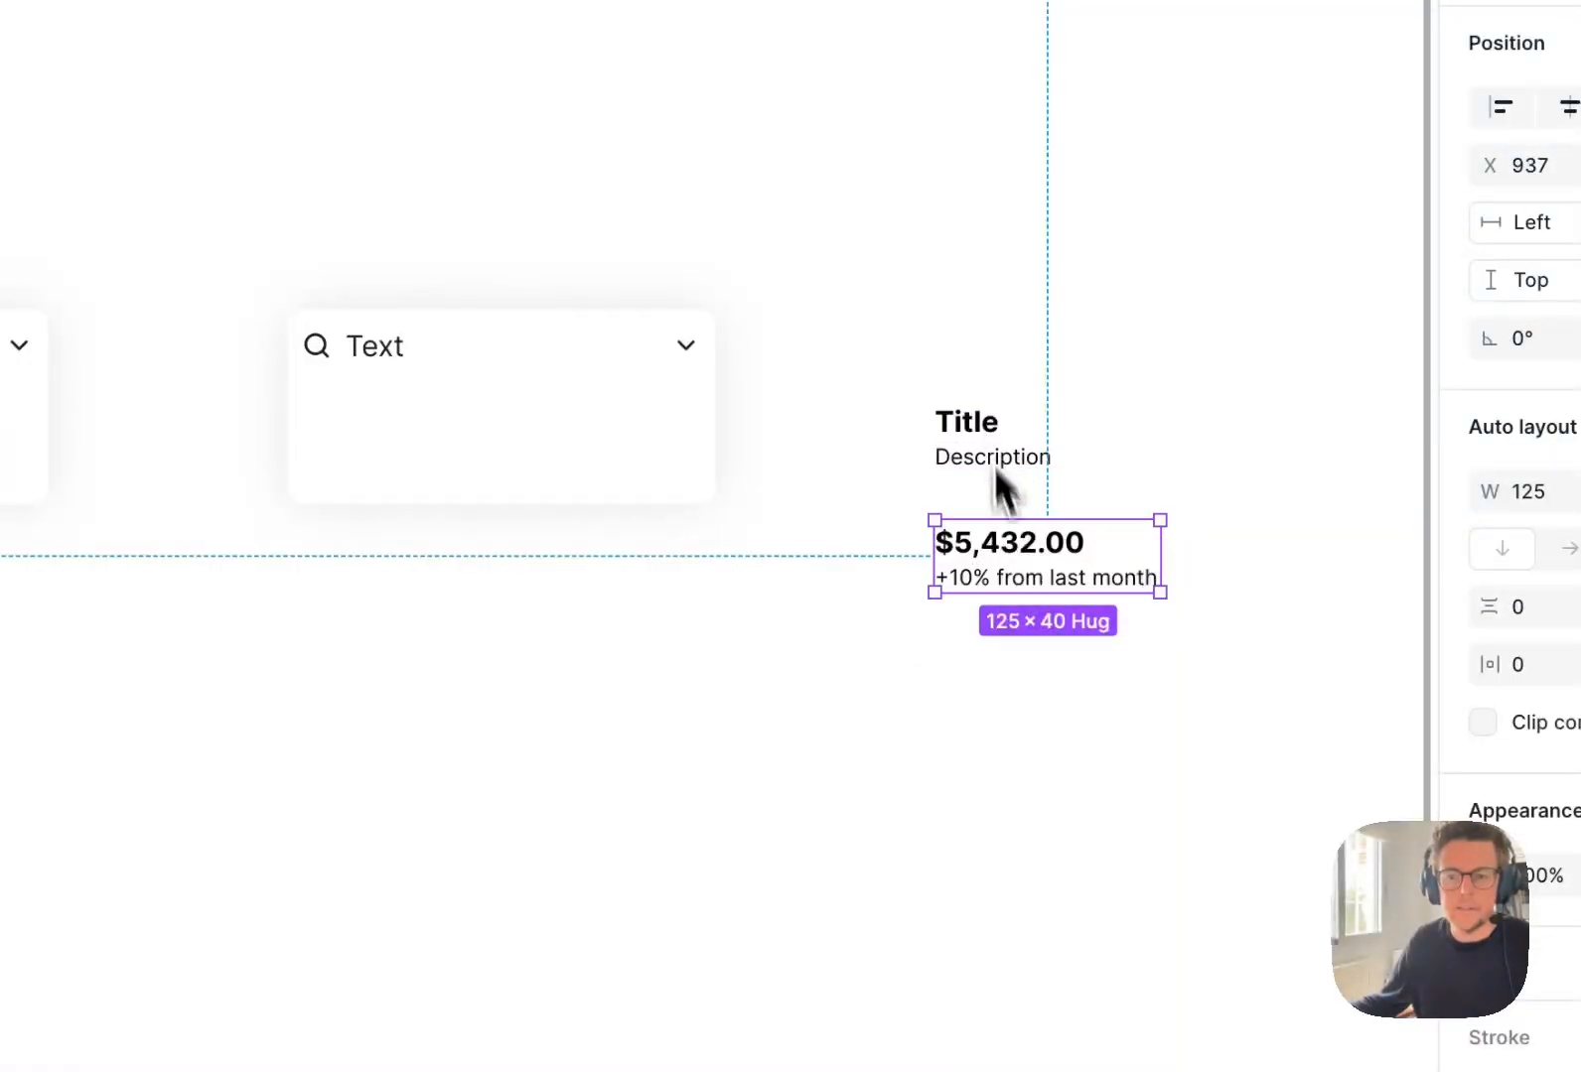
Move the "$5,432.00" title and description instance further below the main component.
left_click(989, 644)
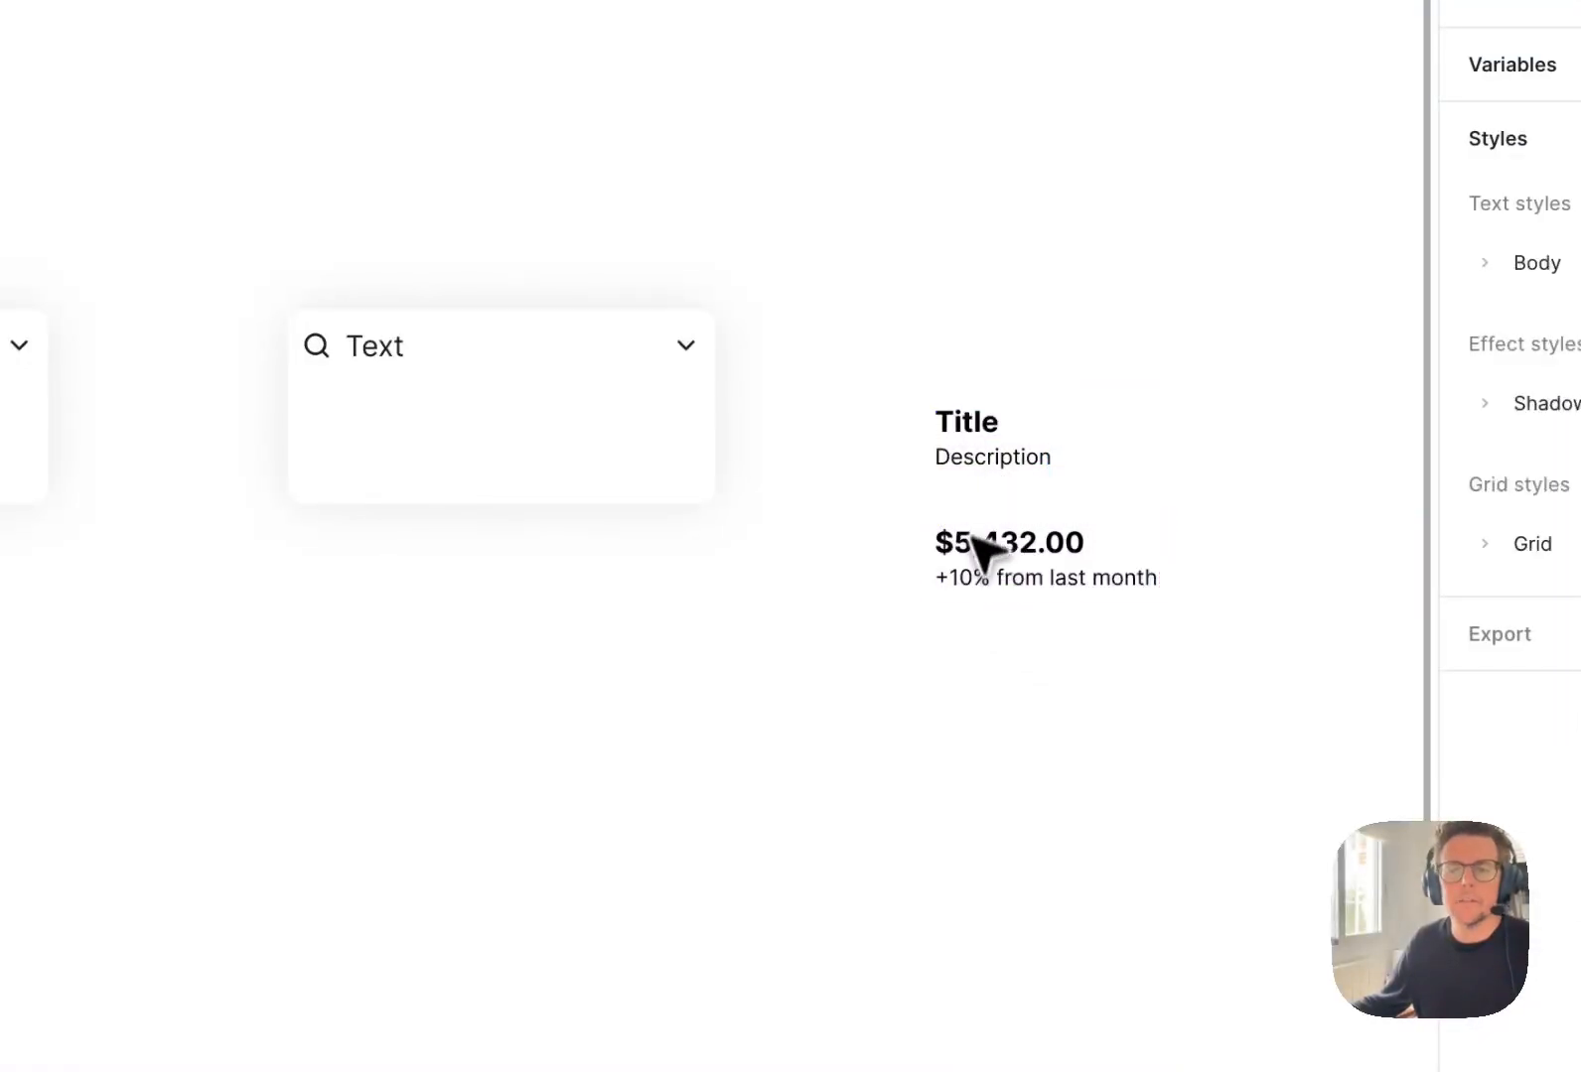
left_click_drag(1023, 541, 1012, 709)
left_click(717, 434)
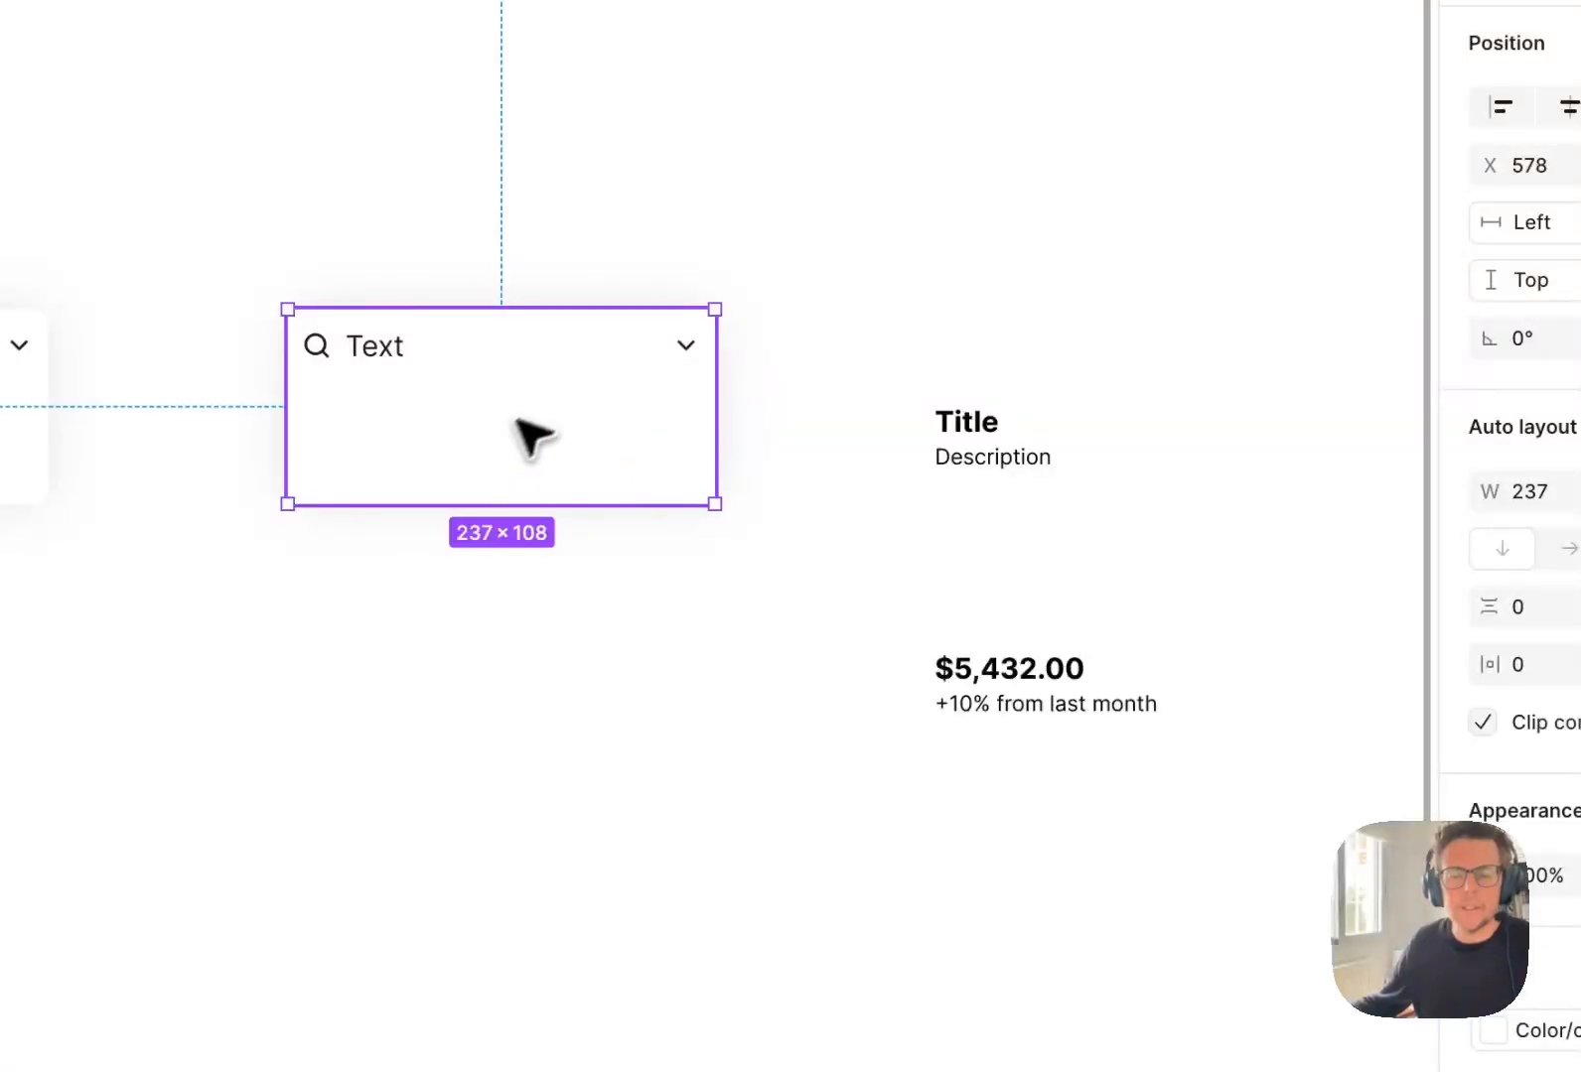
left_click(983, 690)
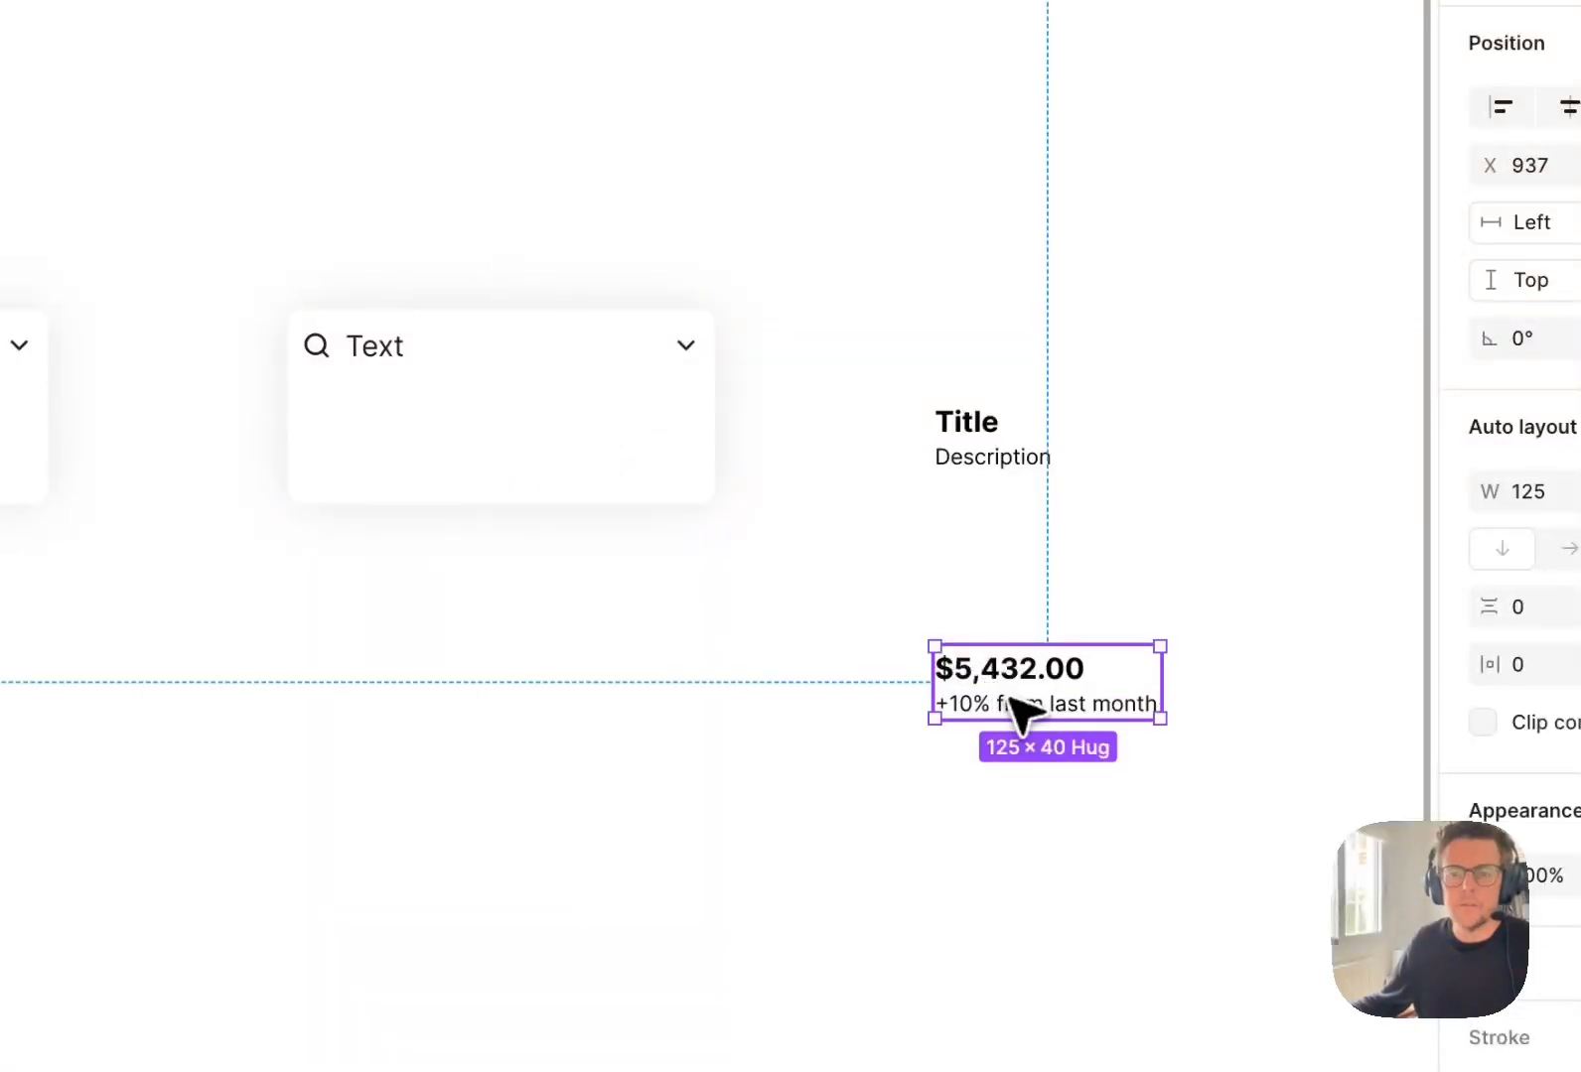
left_click(469, 447)
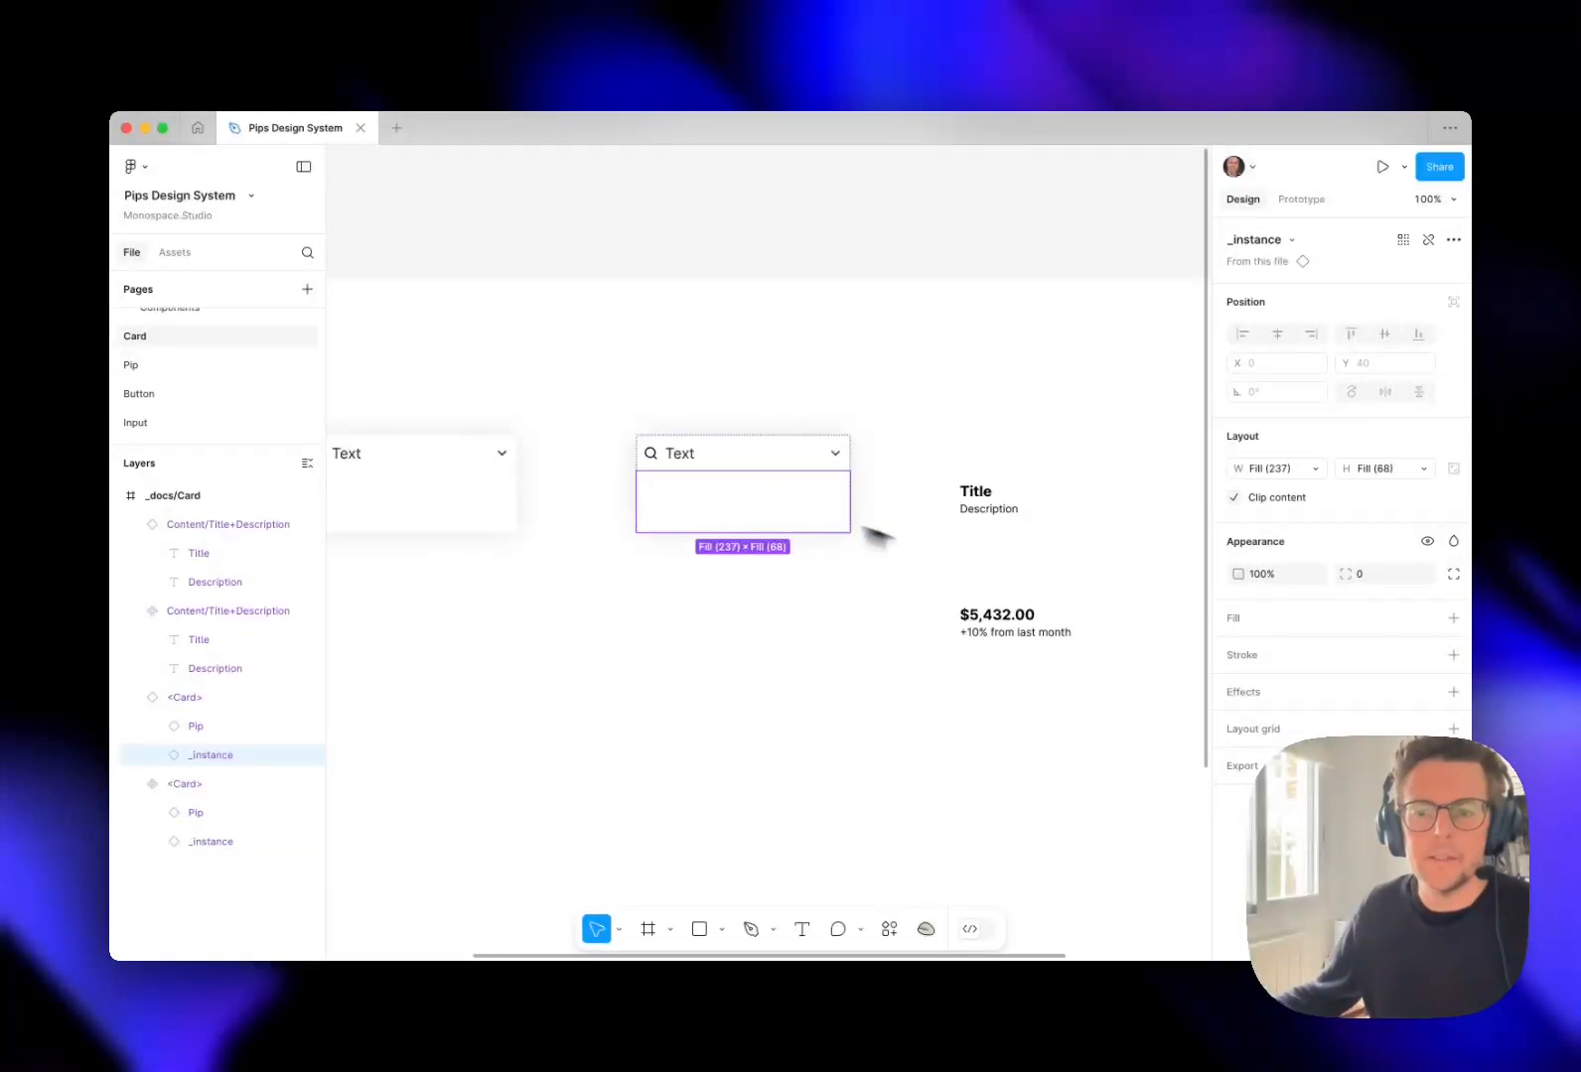
left_click(1006, 613)
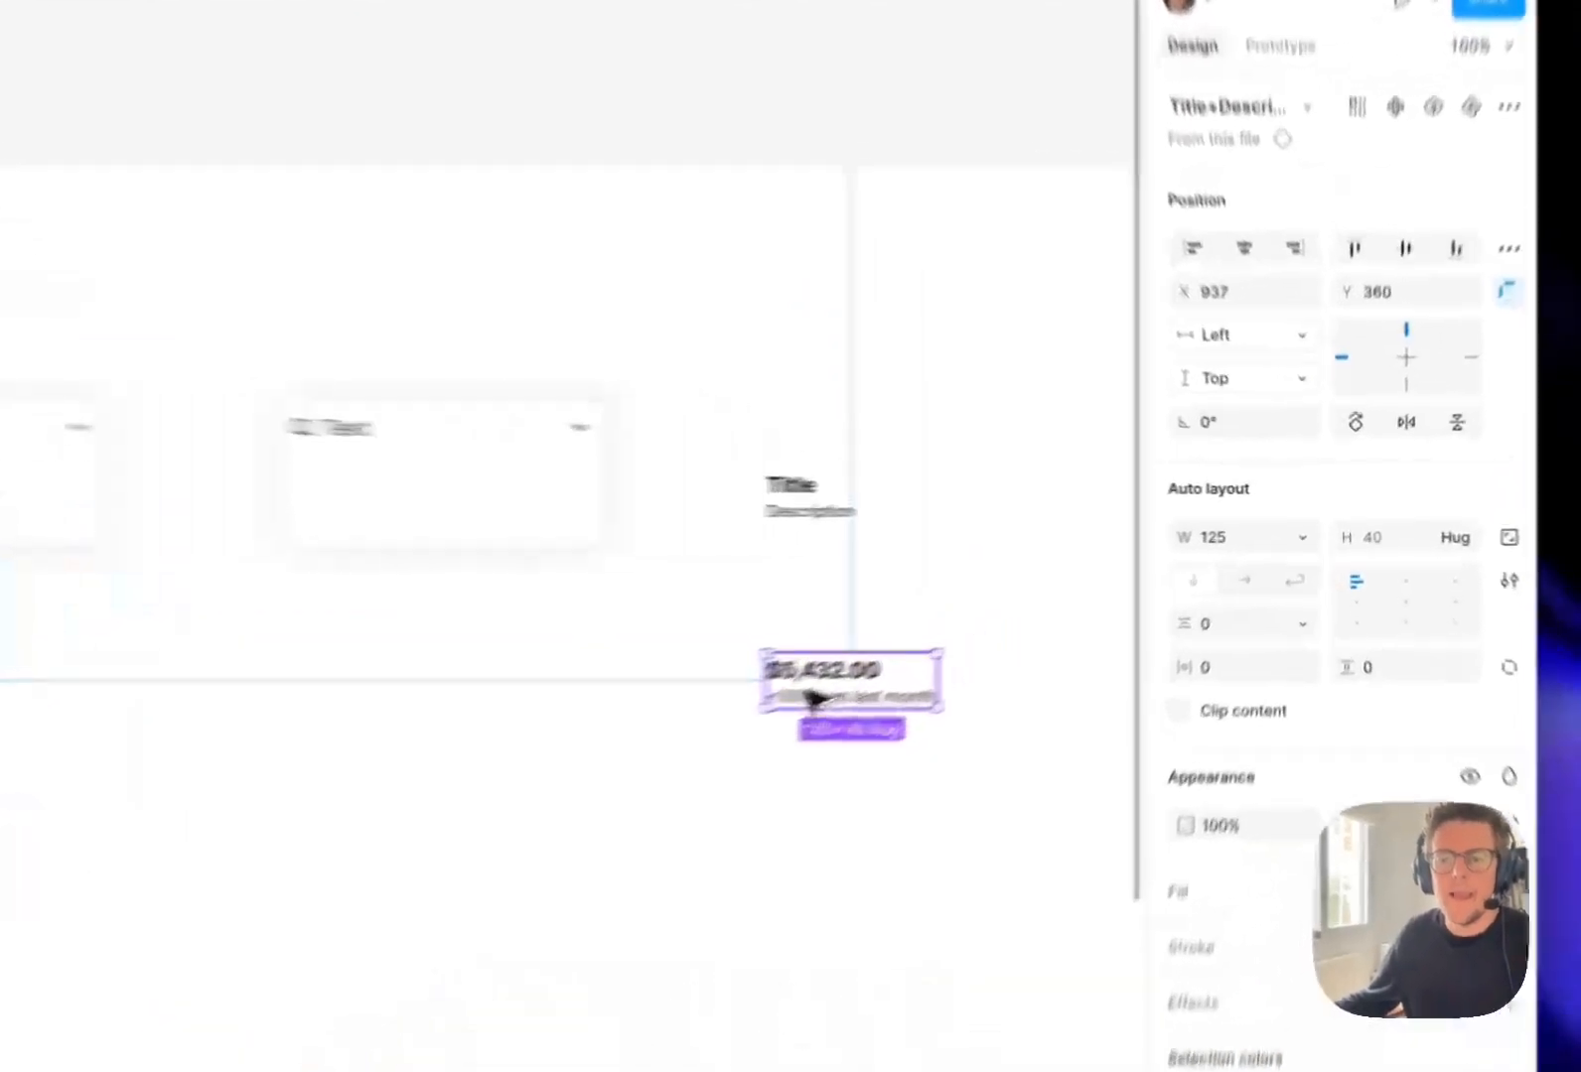
Create a component from the "$5,432.00" instance and try to rename it starting with "<Content.".
right_click(993, 632)
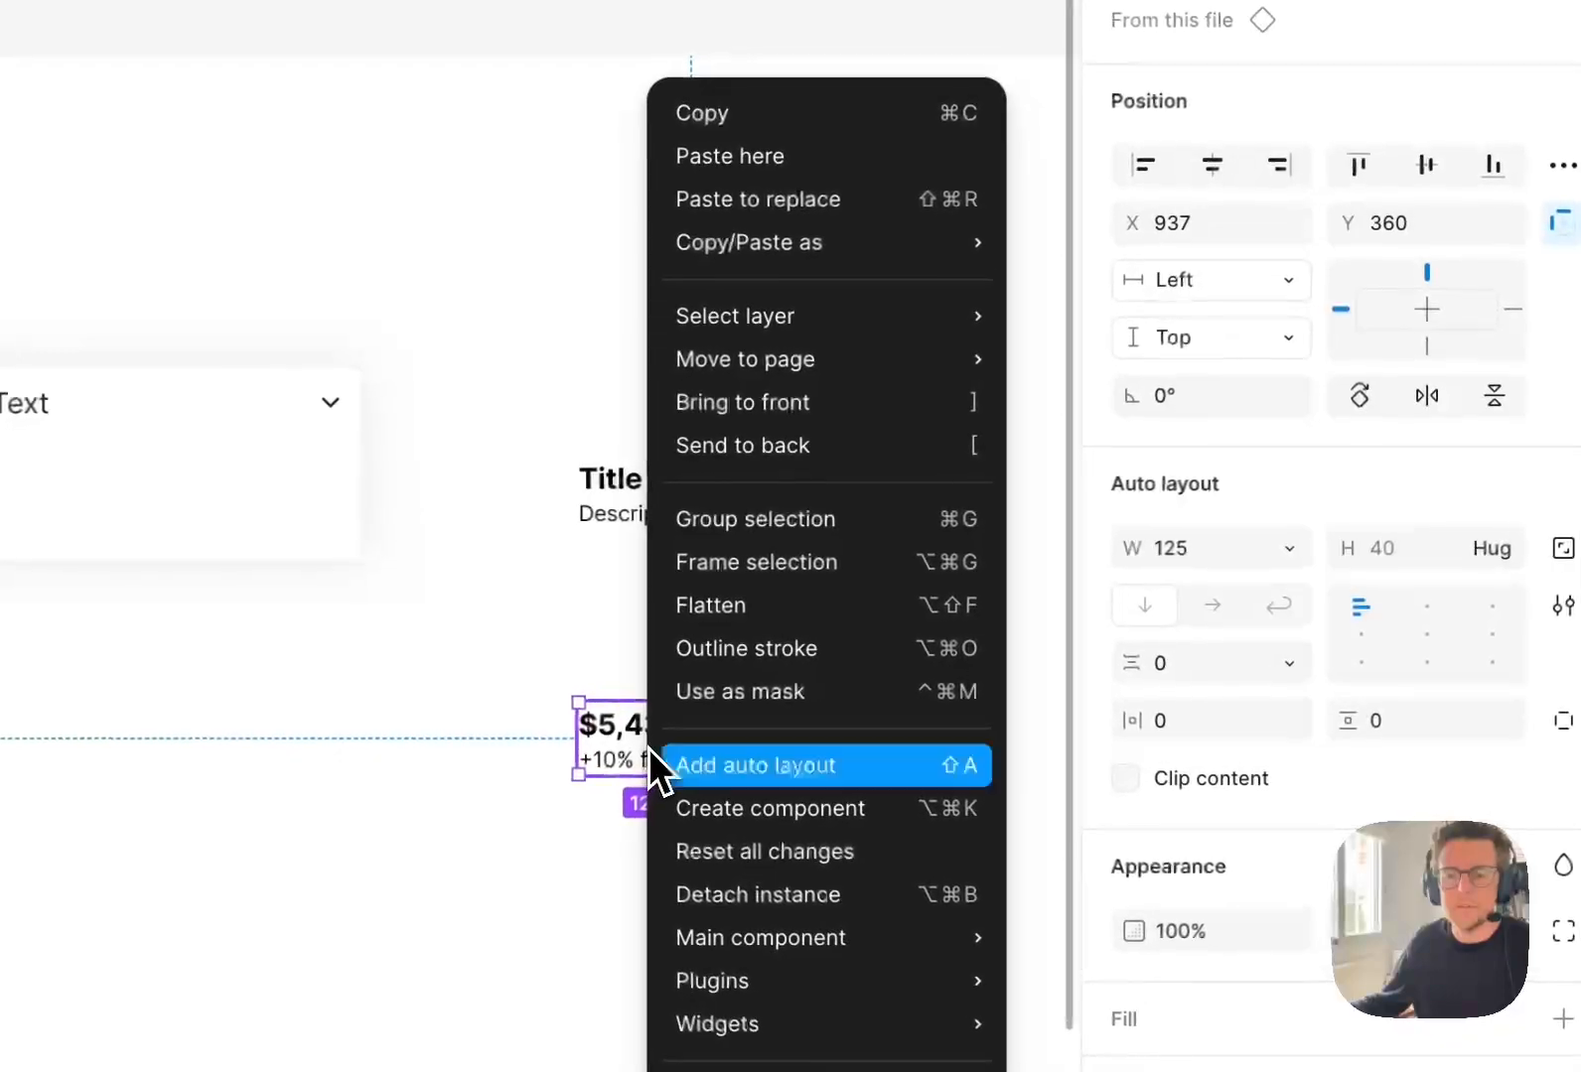
left_click(805, 827)
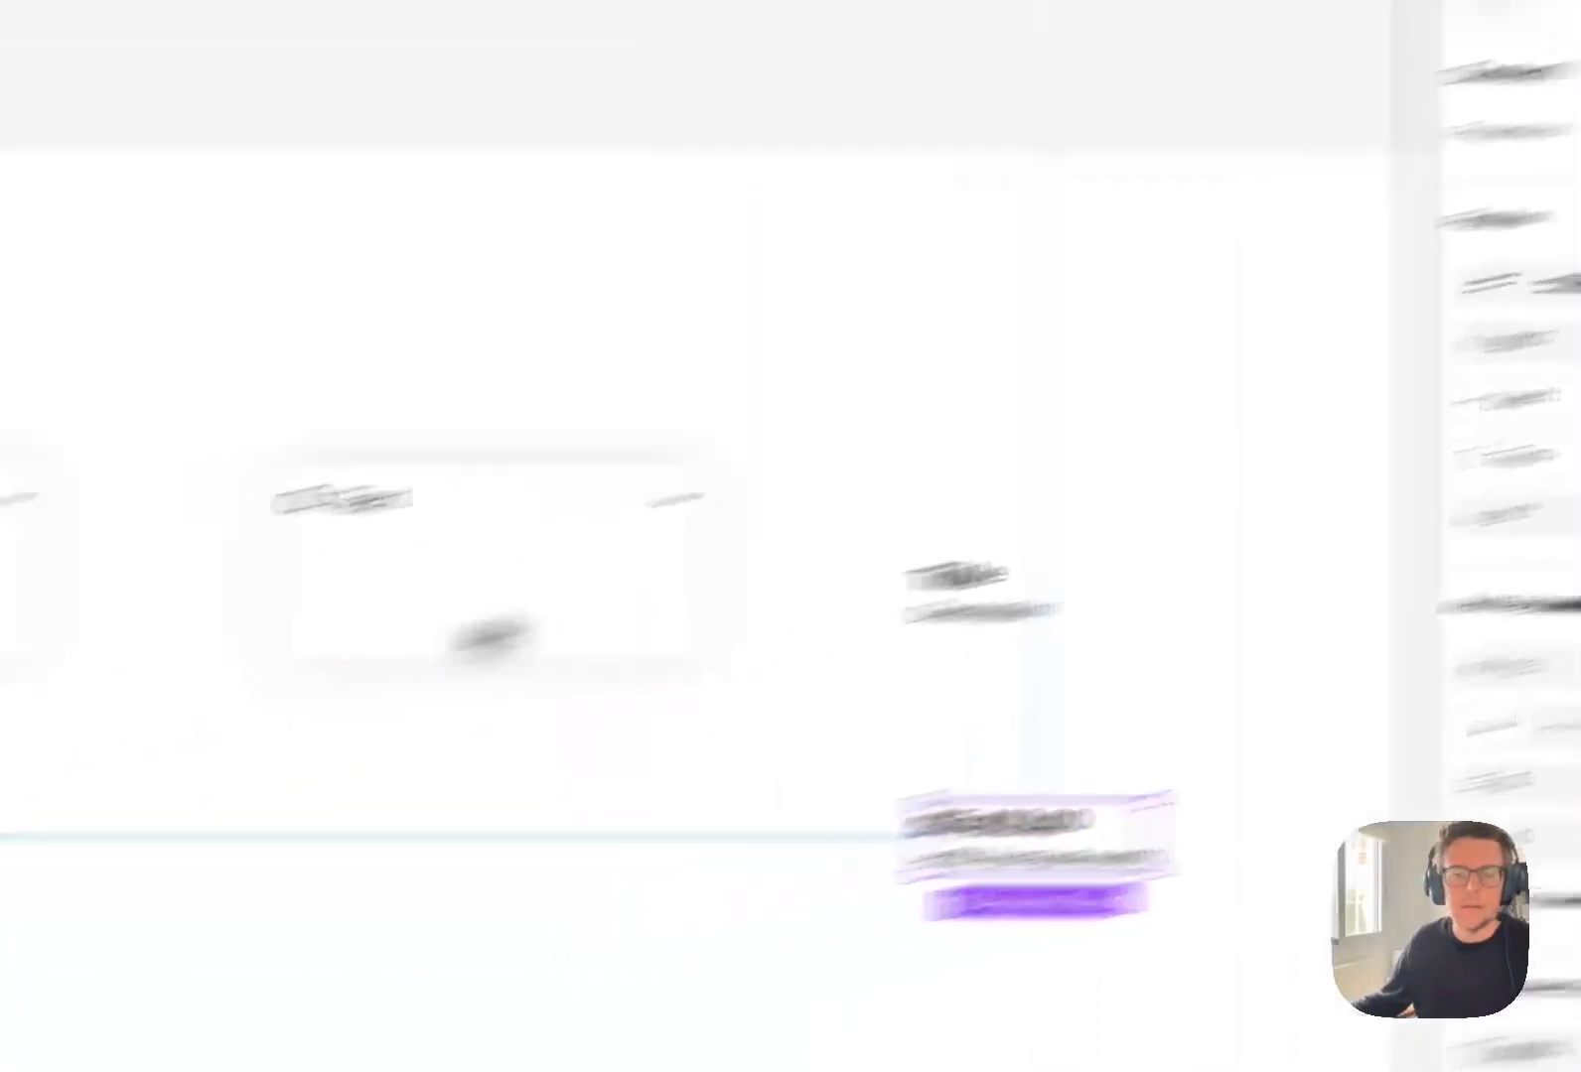
key("Return")
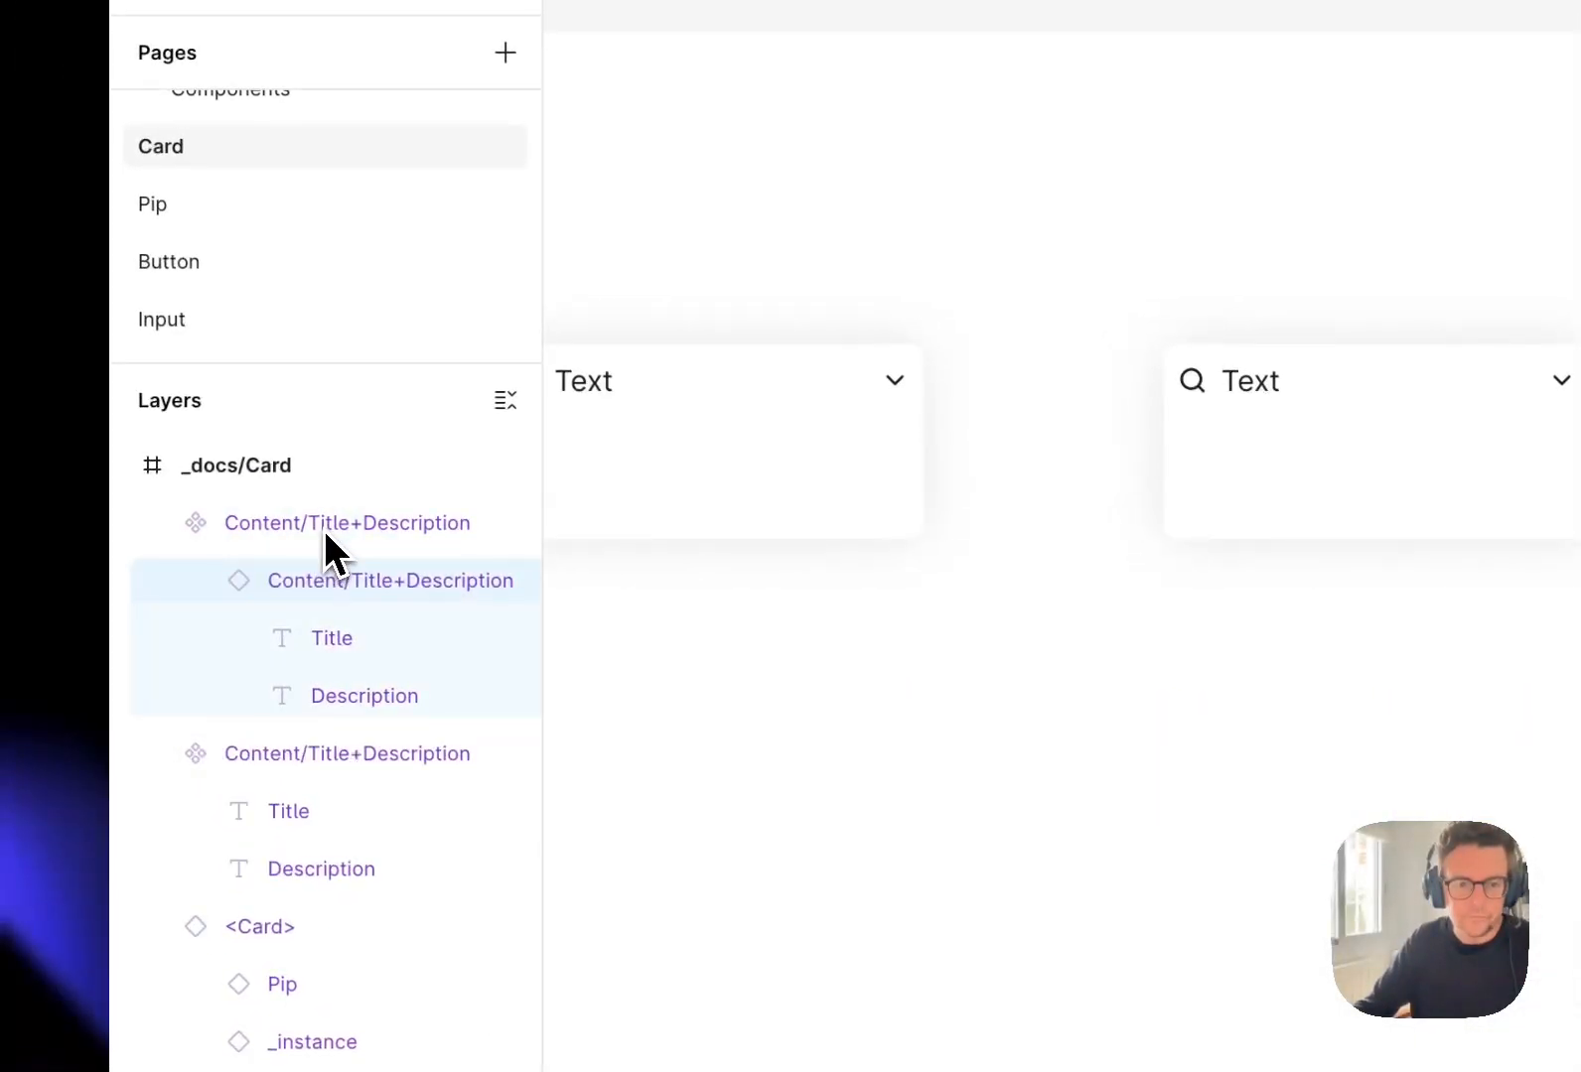
left_click(171, 529)
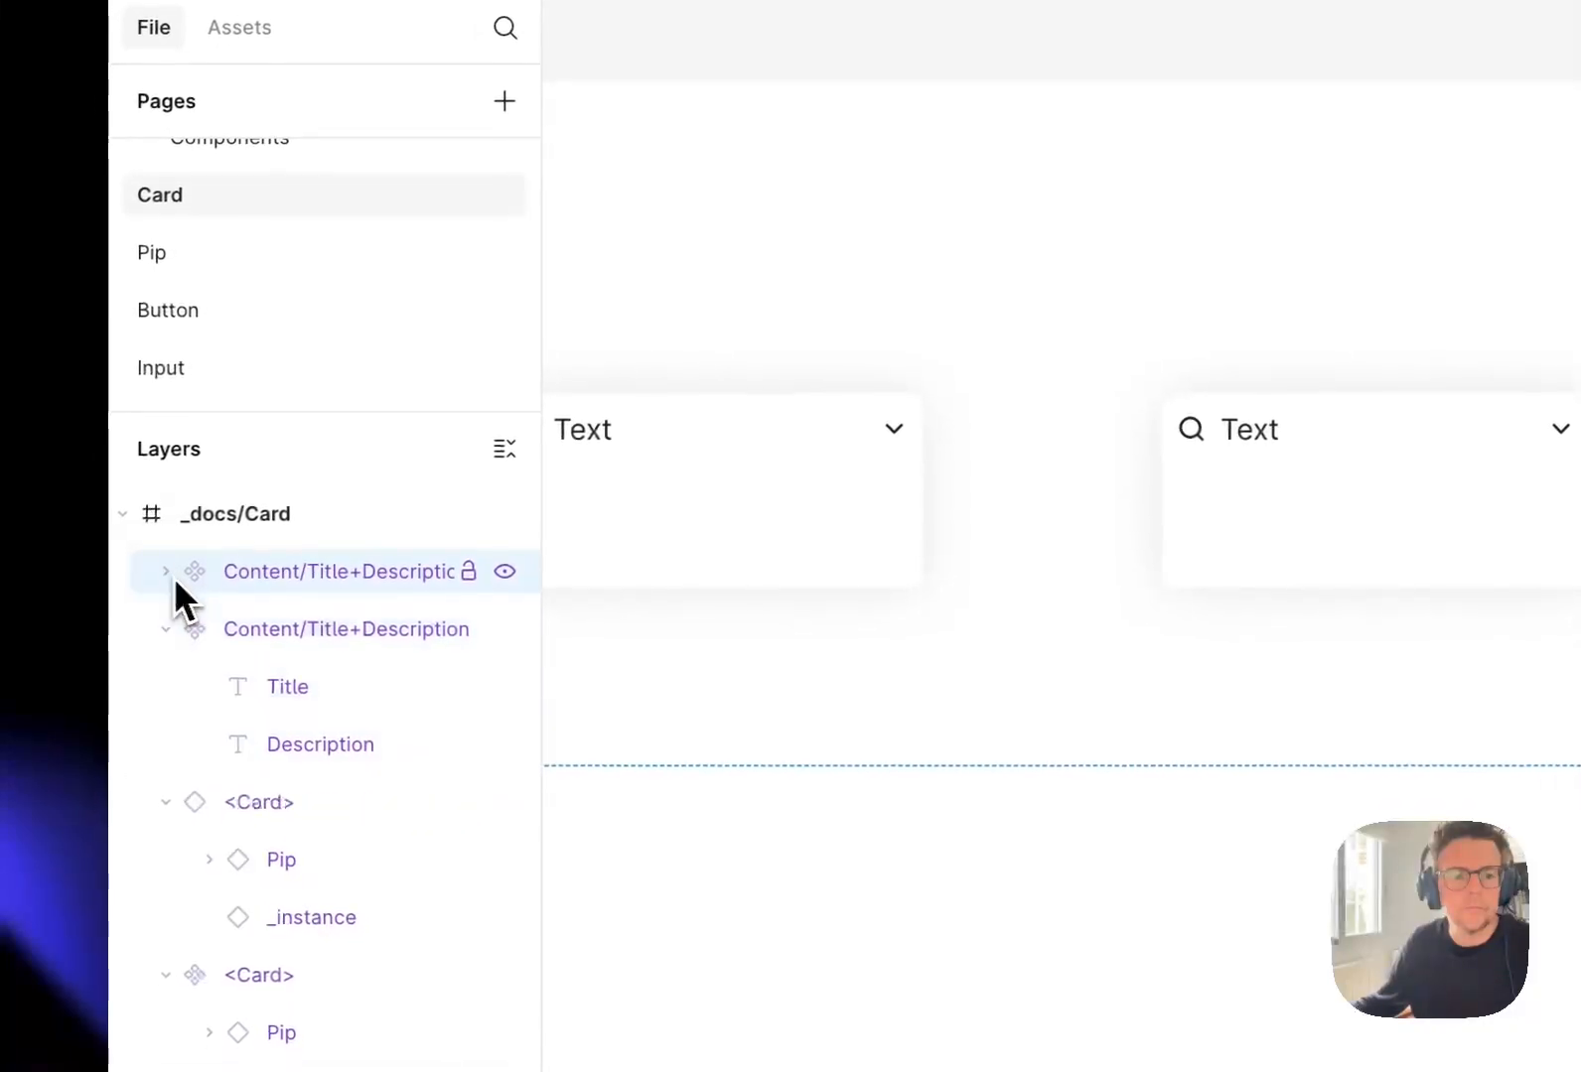
double_click(262, 537)
type("<")
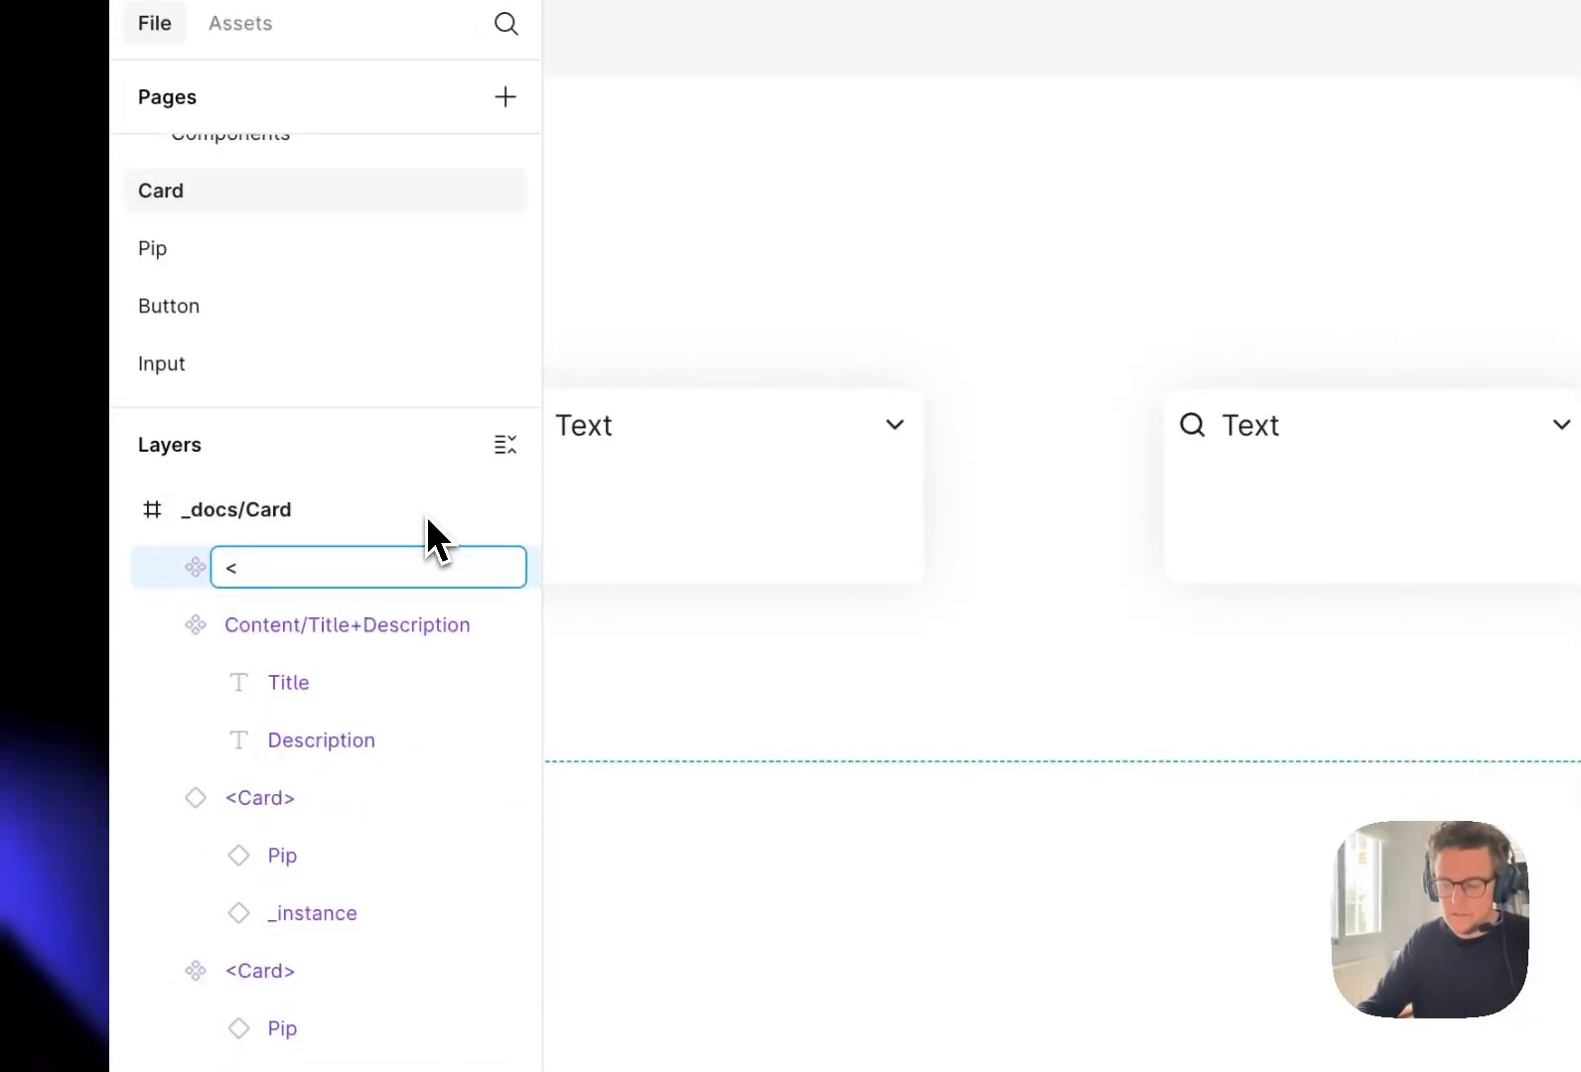
type("Content")
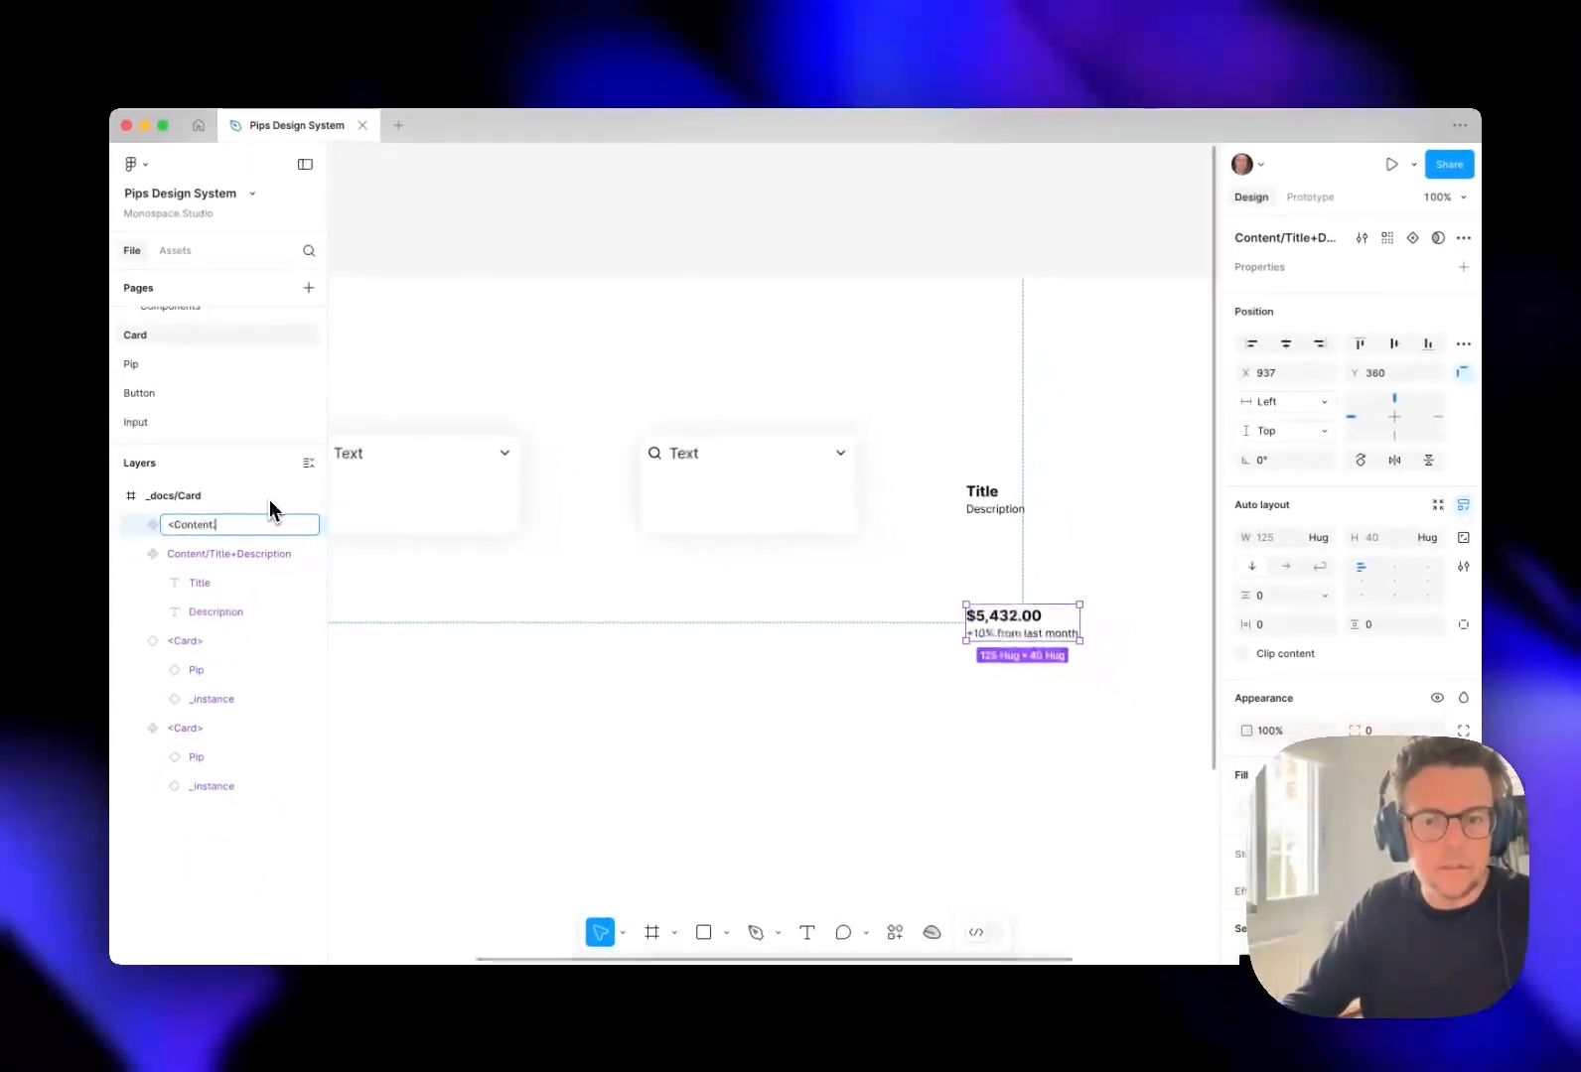
type(".")
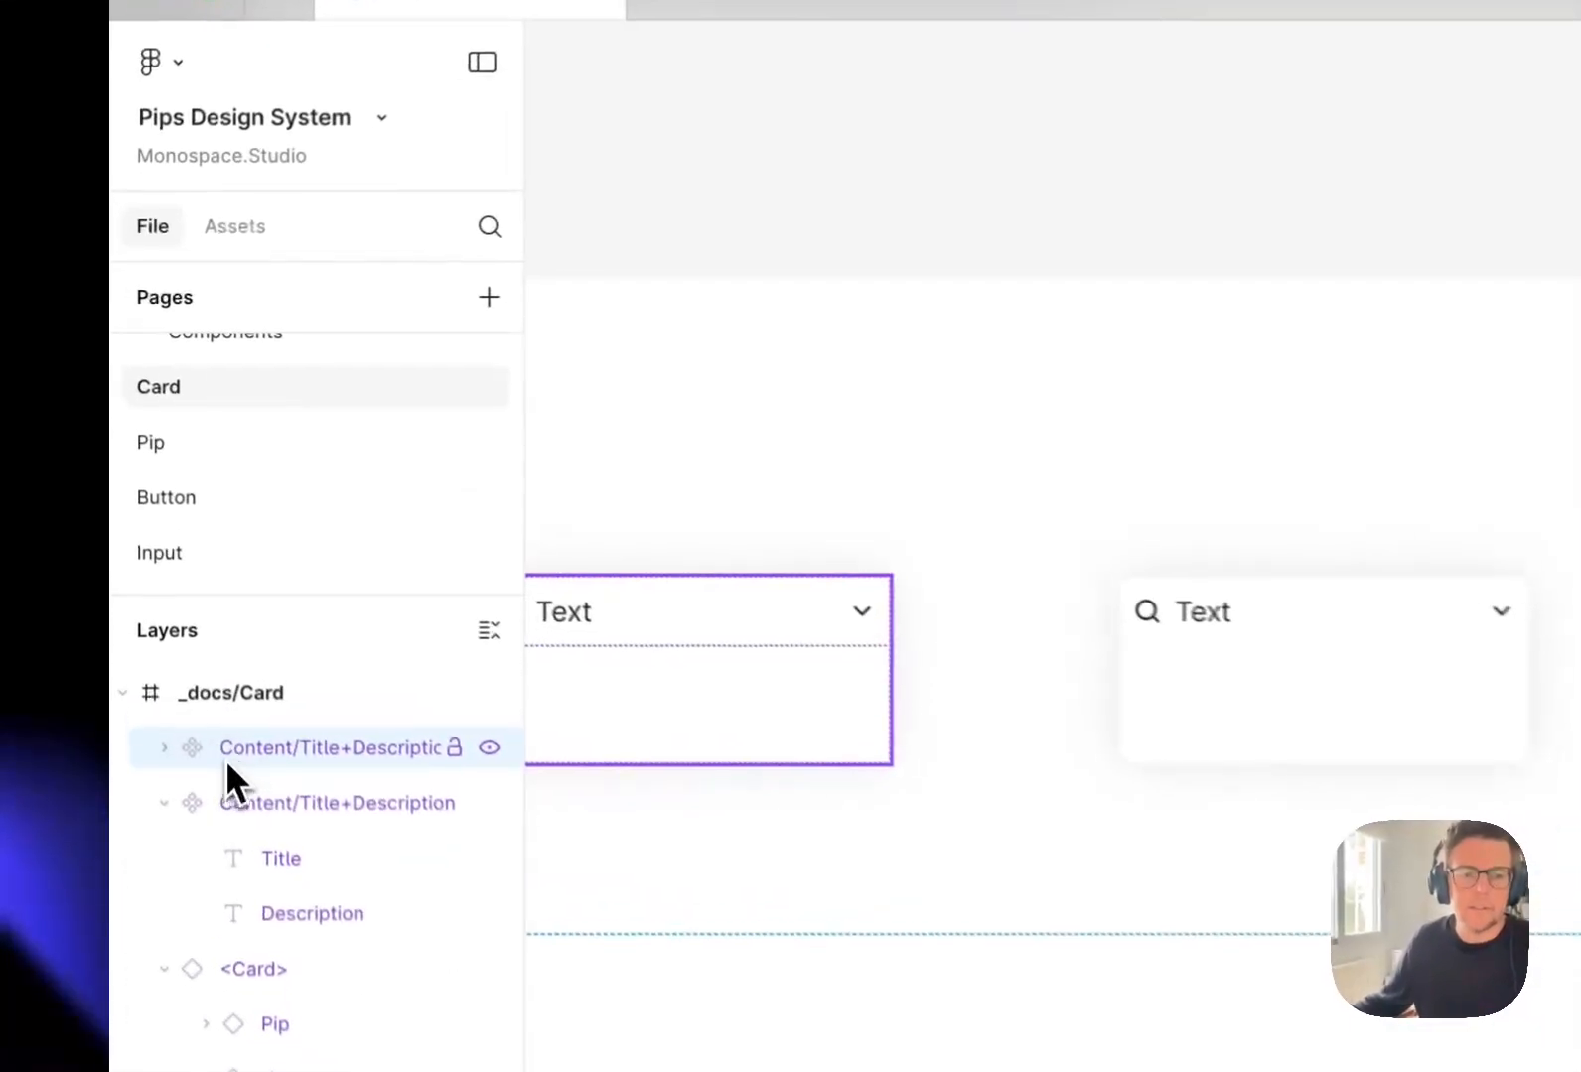
Delete the component holding the "$5,432.00" title and description instance.
key("BackSpace")
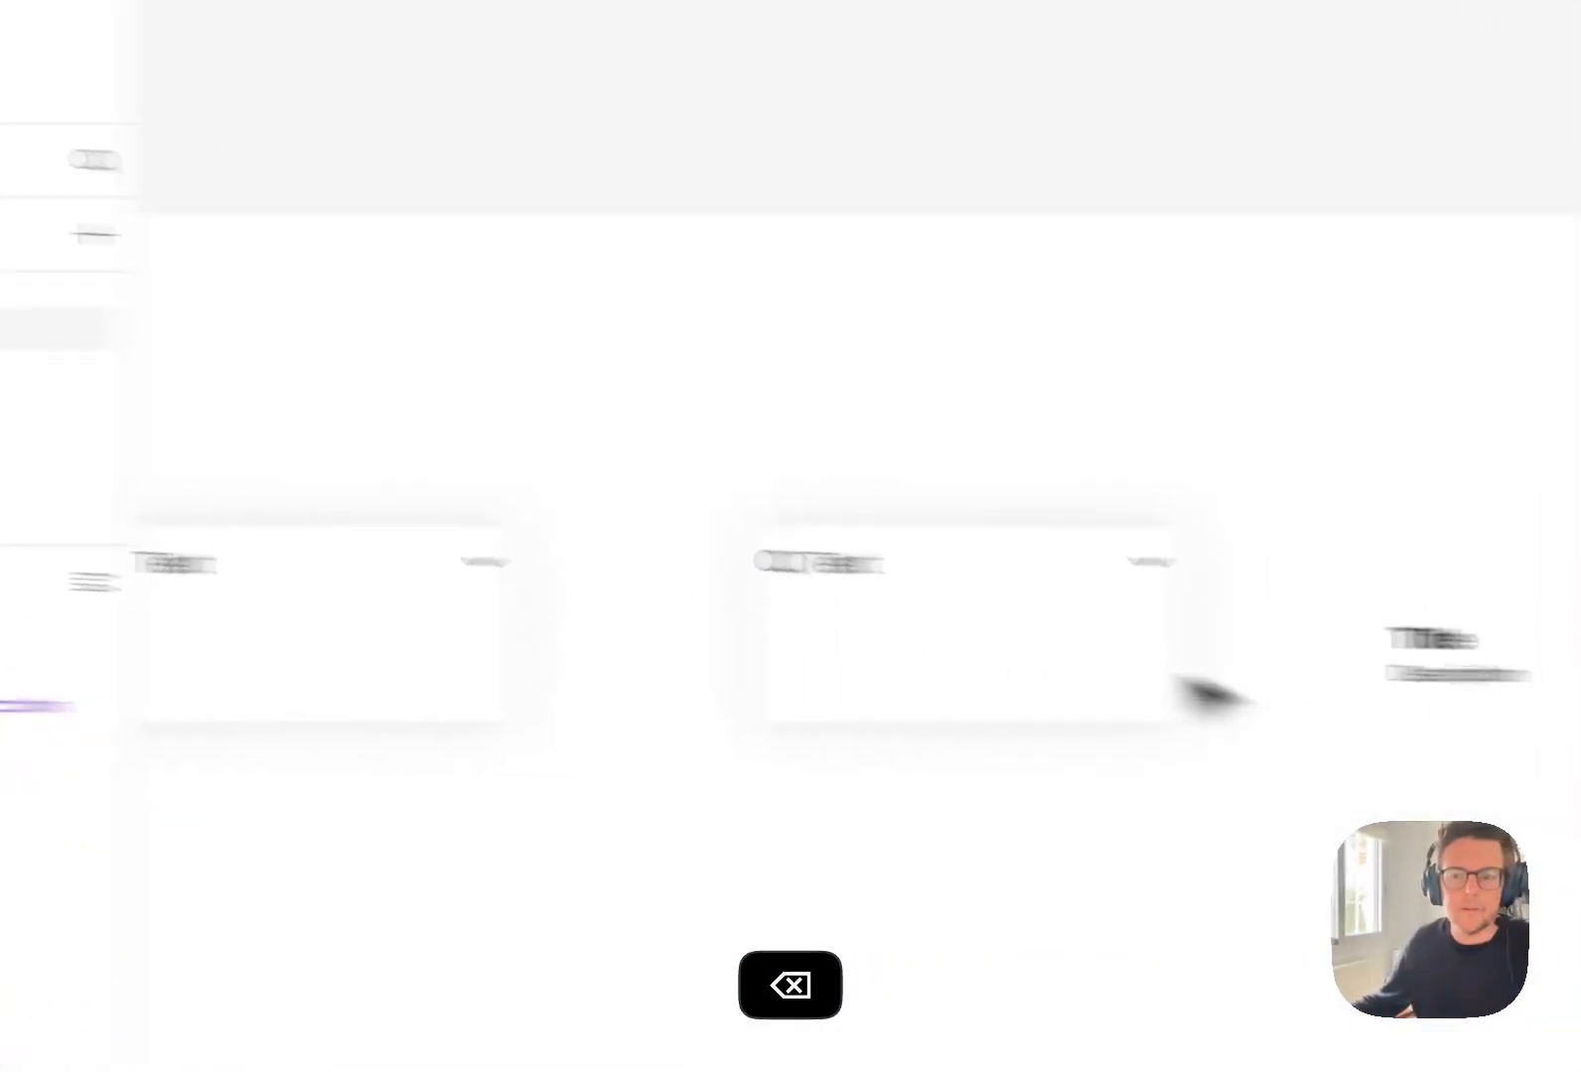
left_click(936, 640)
left_click(743, 725)
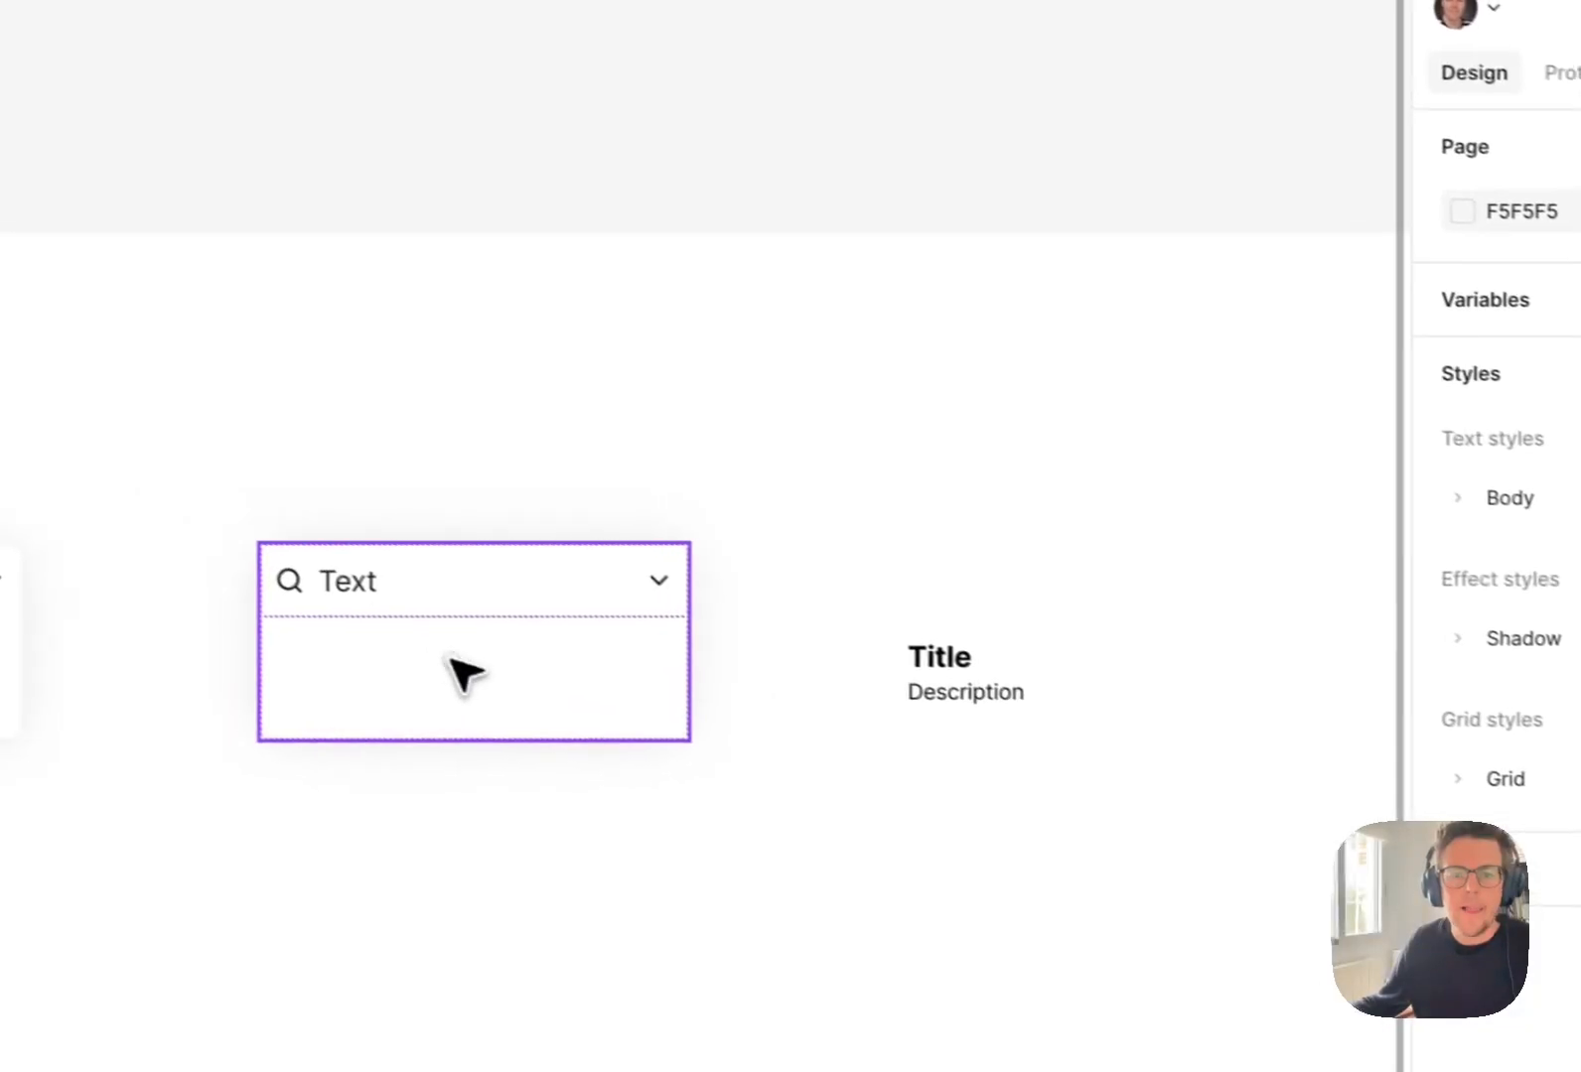
Wrap the second card instance in a new component and rename it to "<Card.KPI>".
left_click(386, 640)
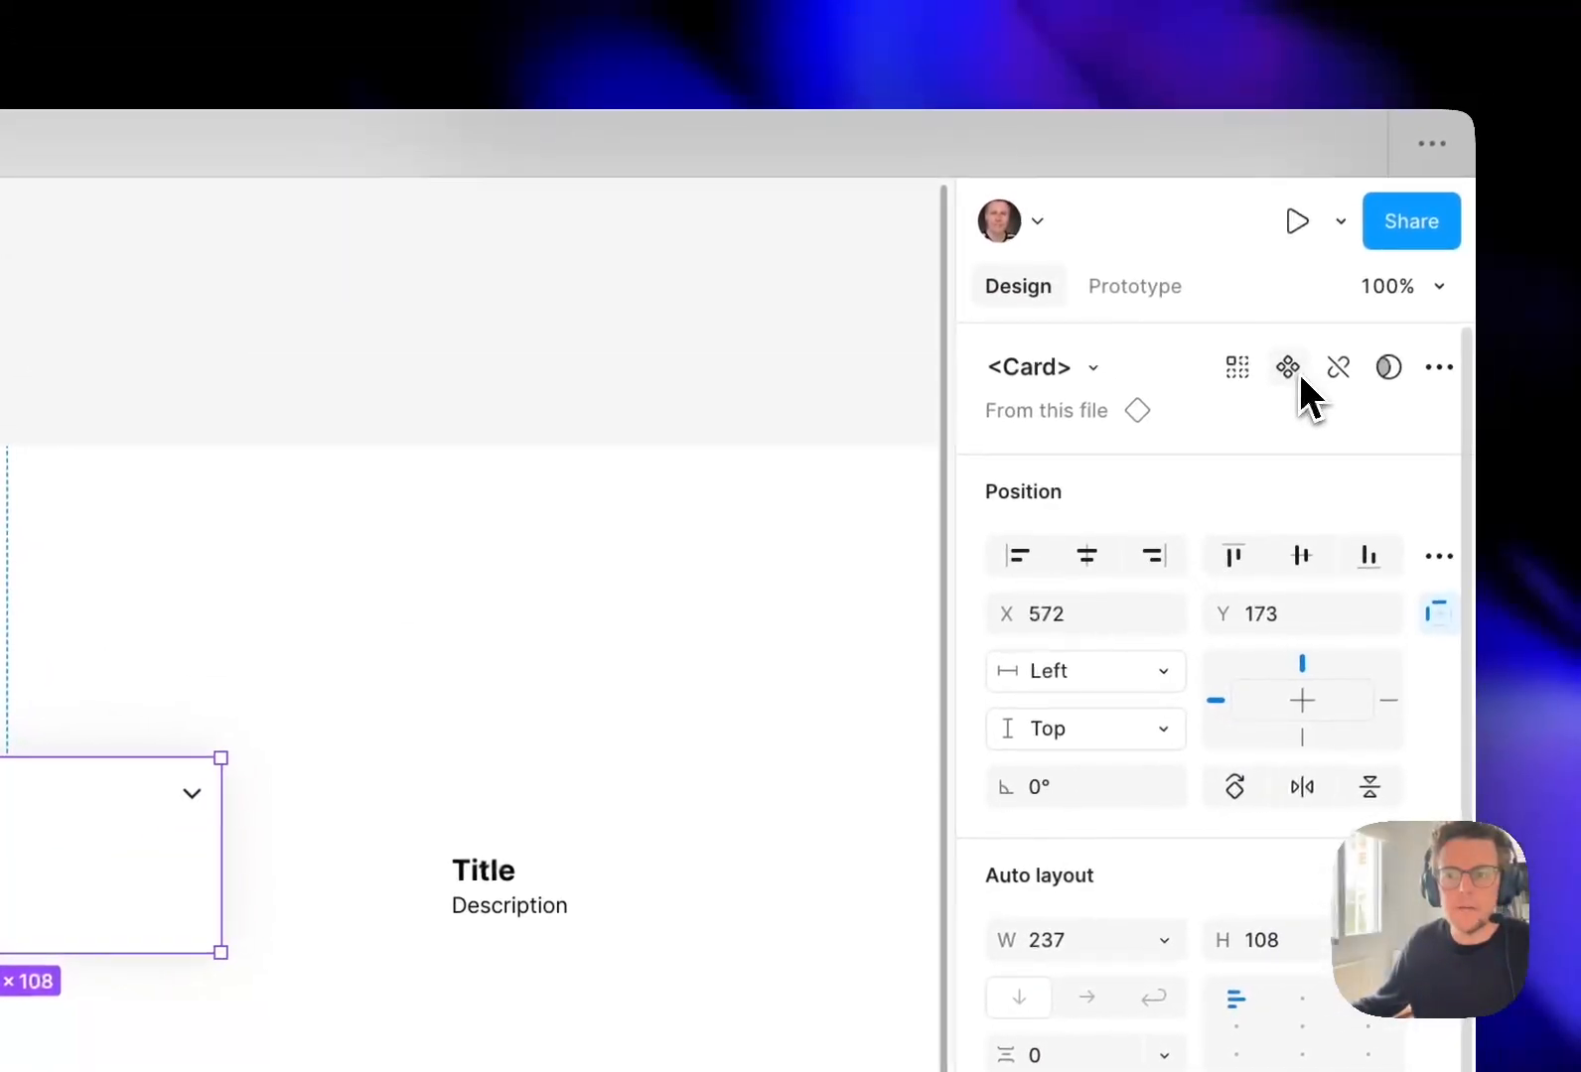
left_click(1298, 375)
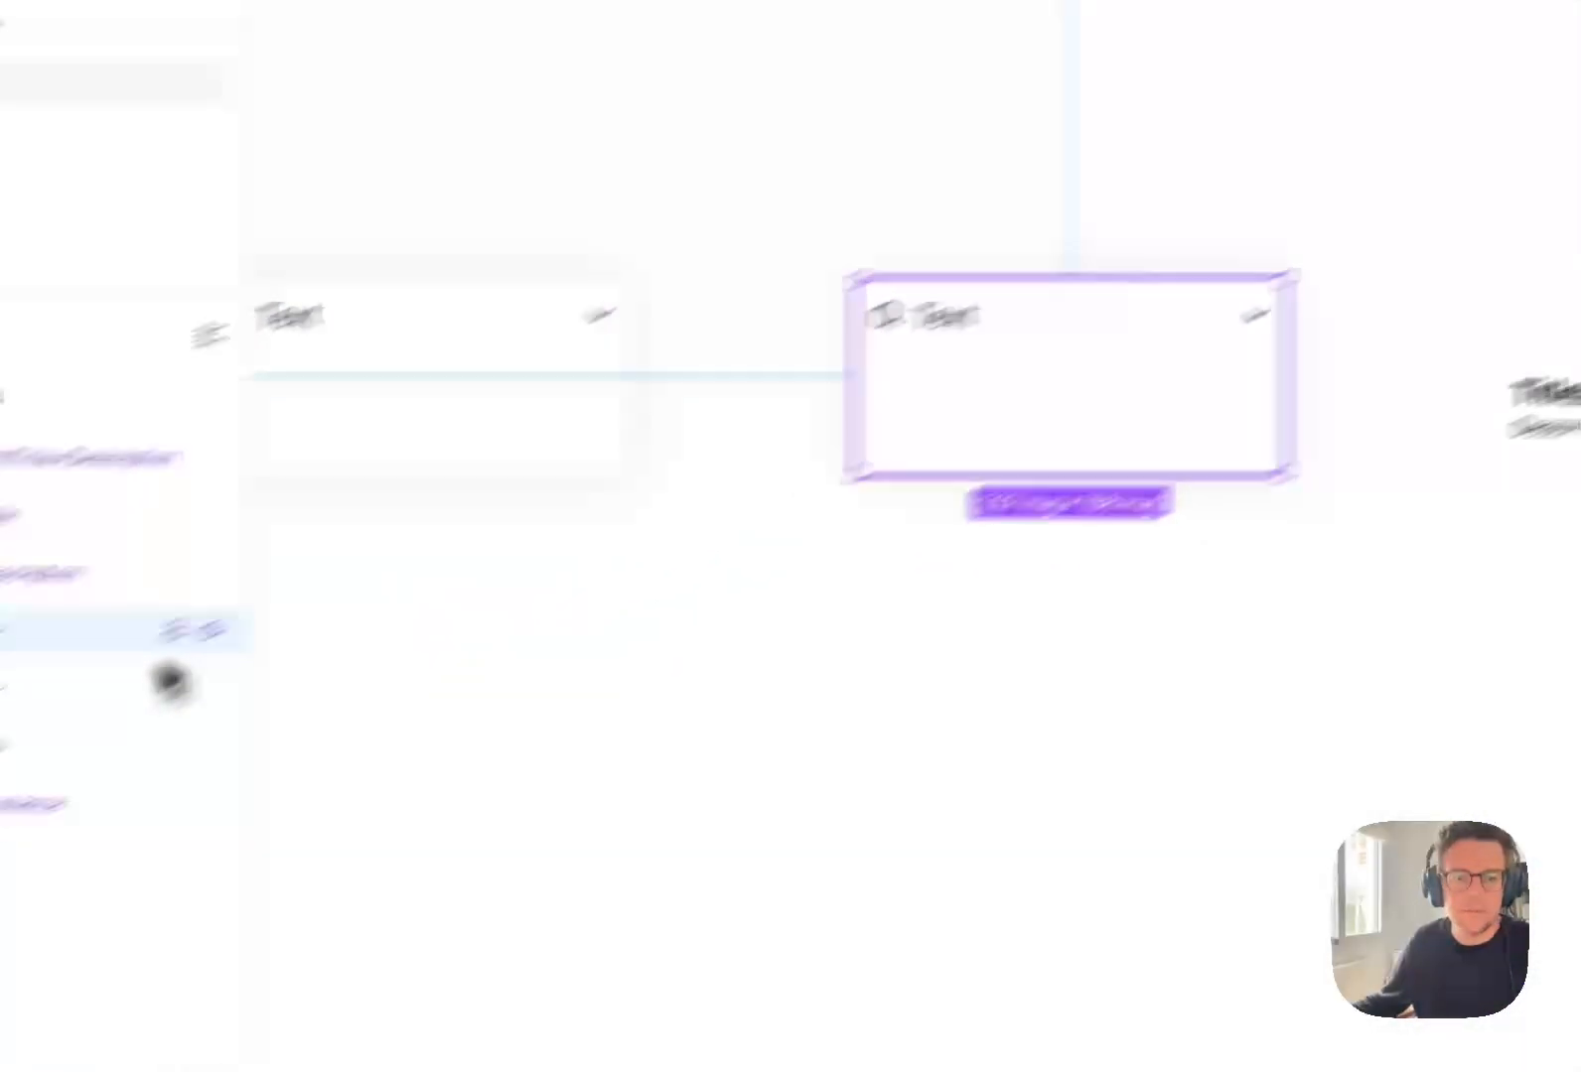
double_click(220, 516)
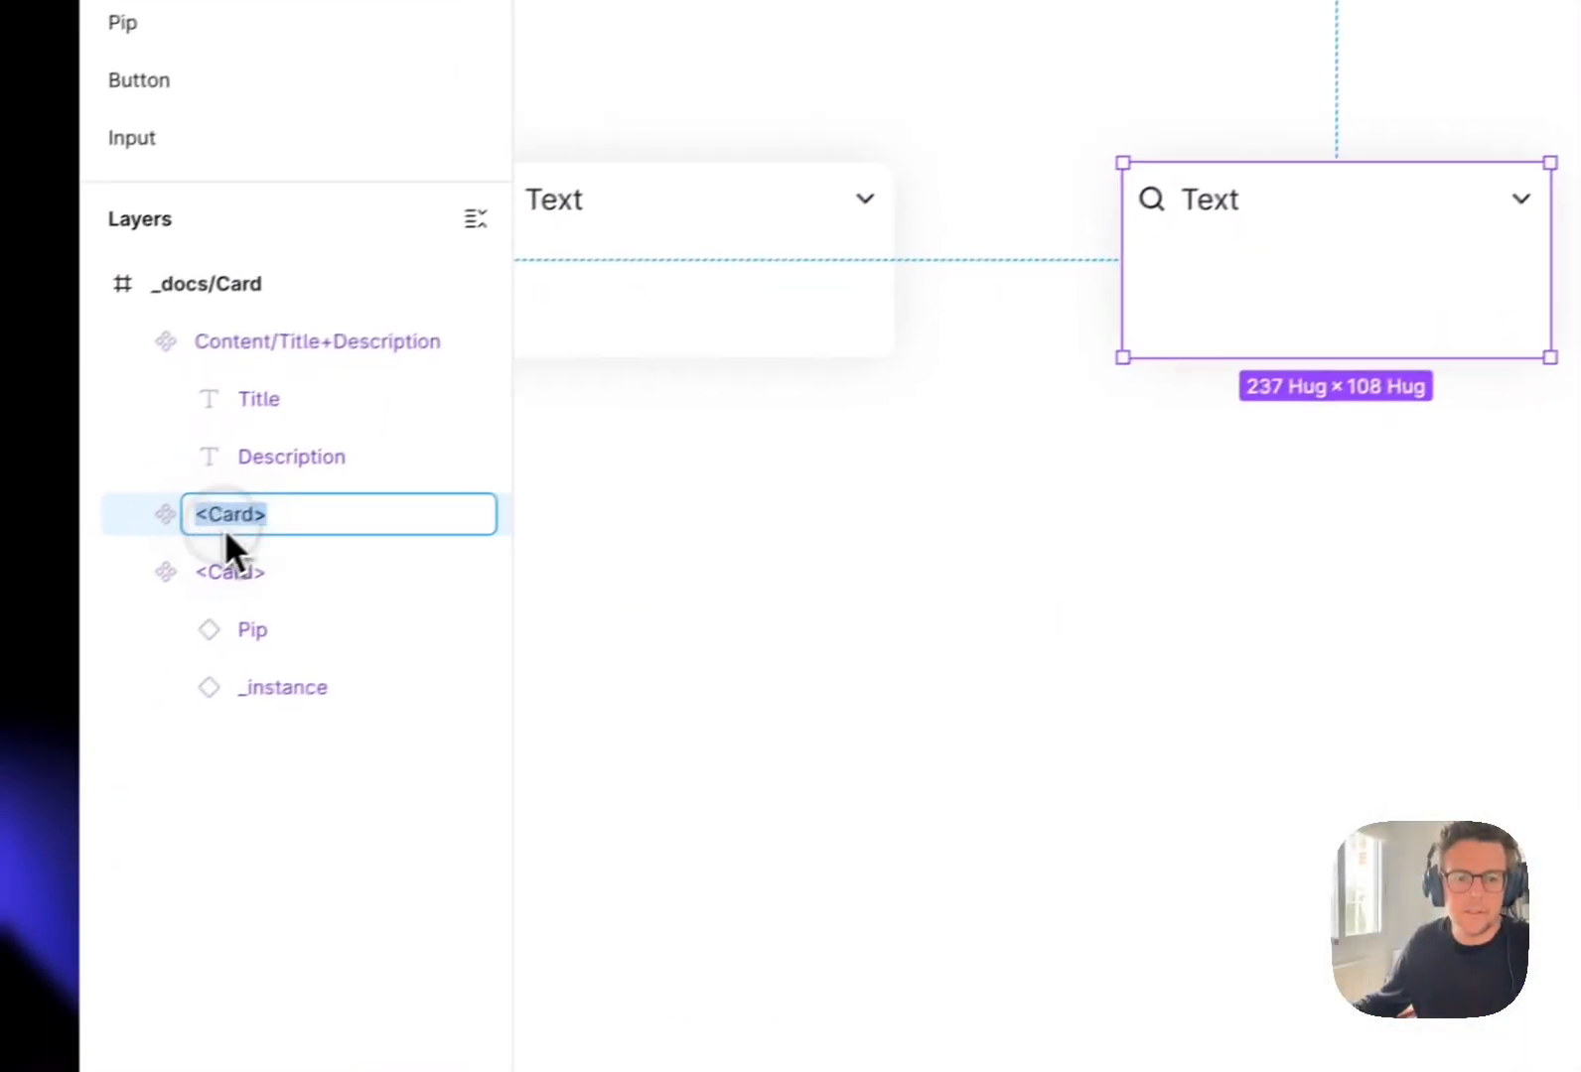
key("Left")
type(".")
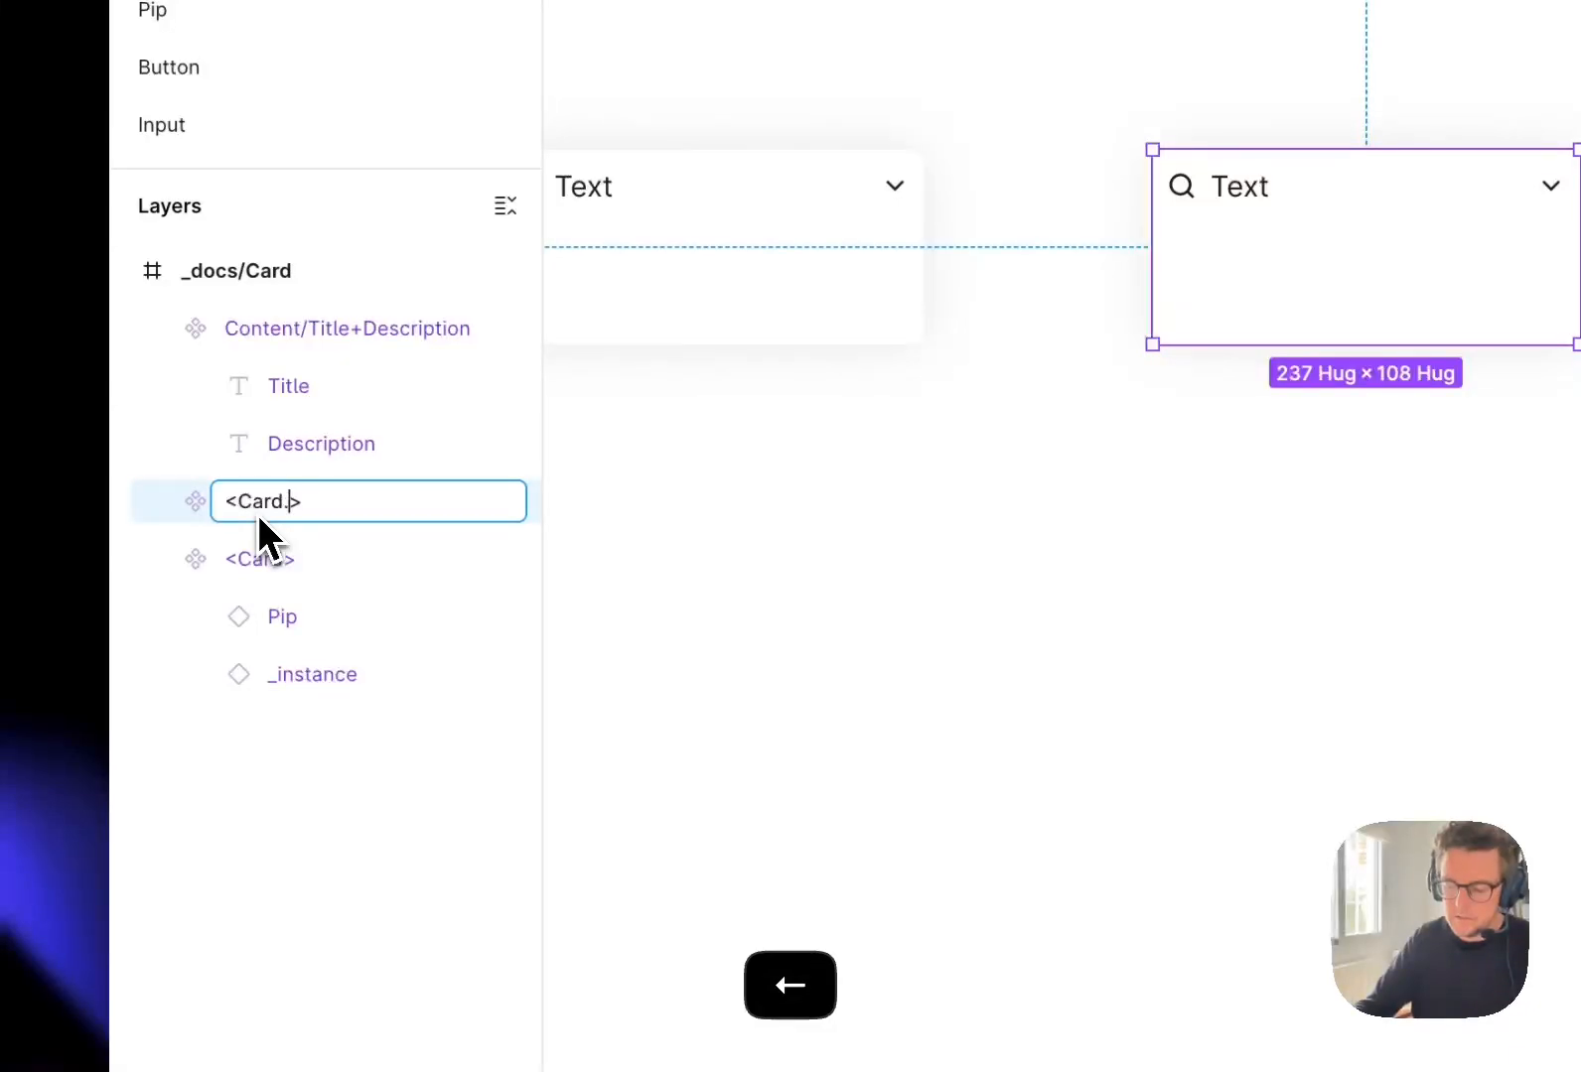
type("KPI")
key("Return")
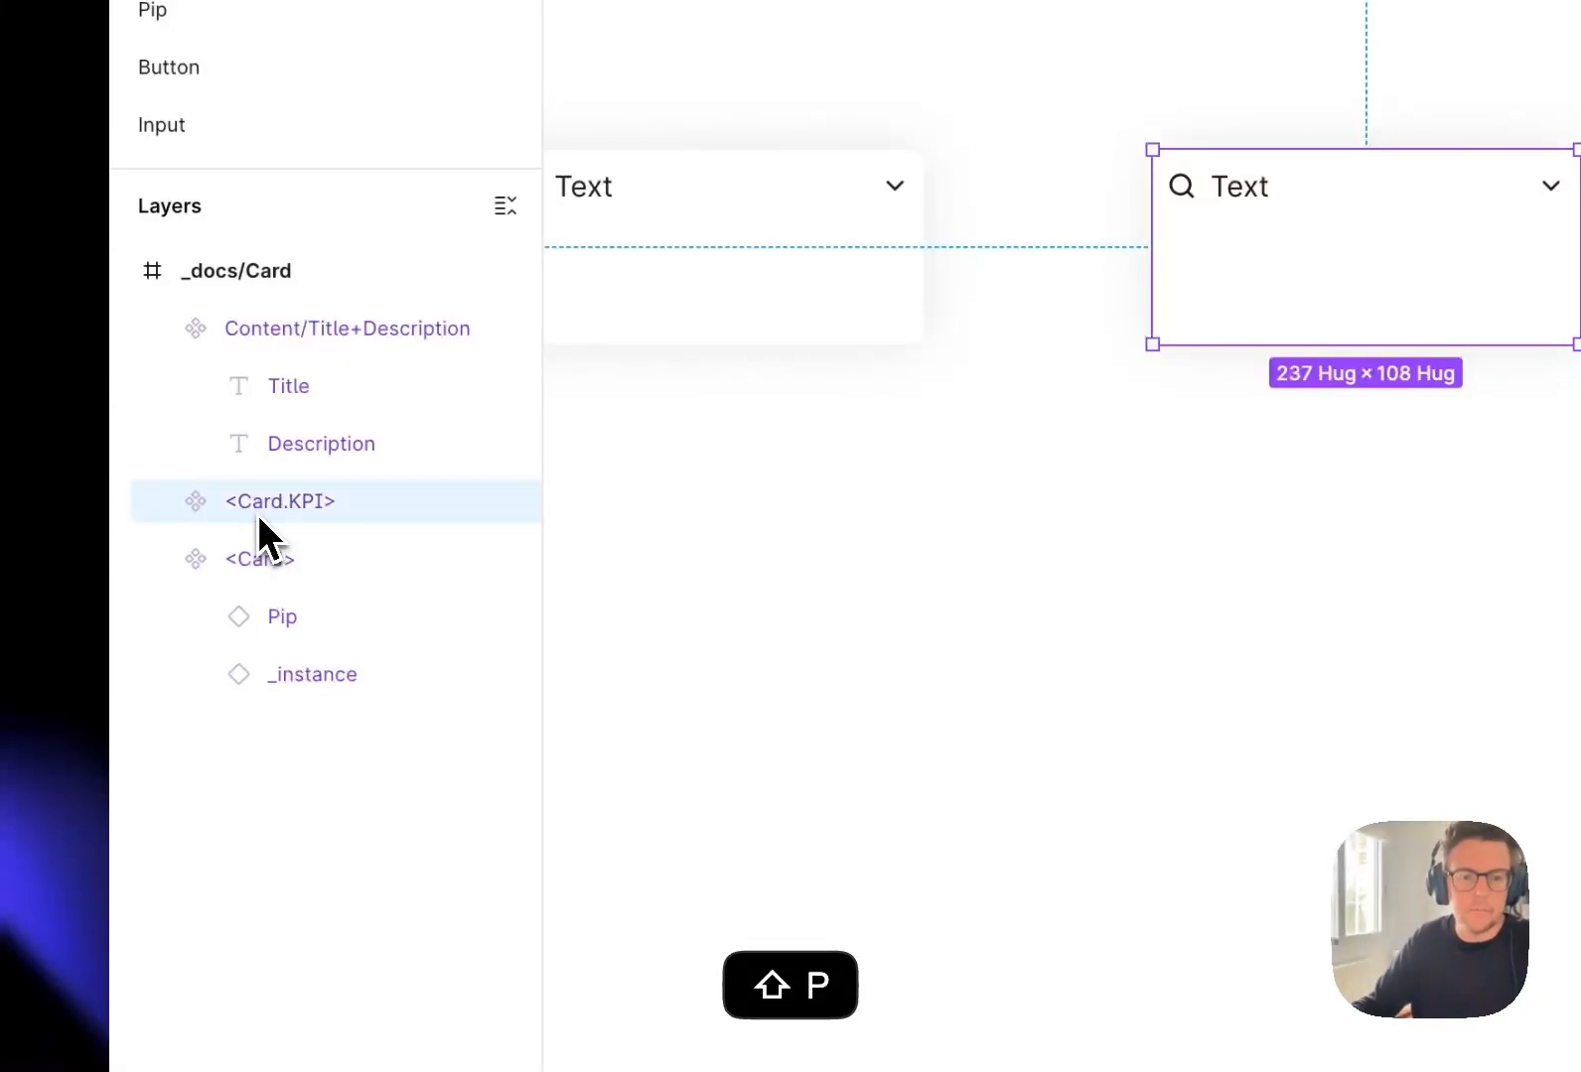
left_click(1043, 606)
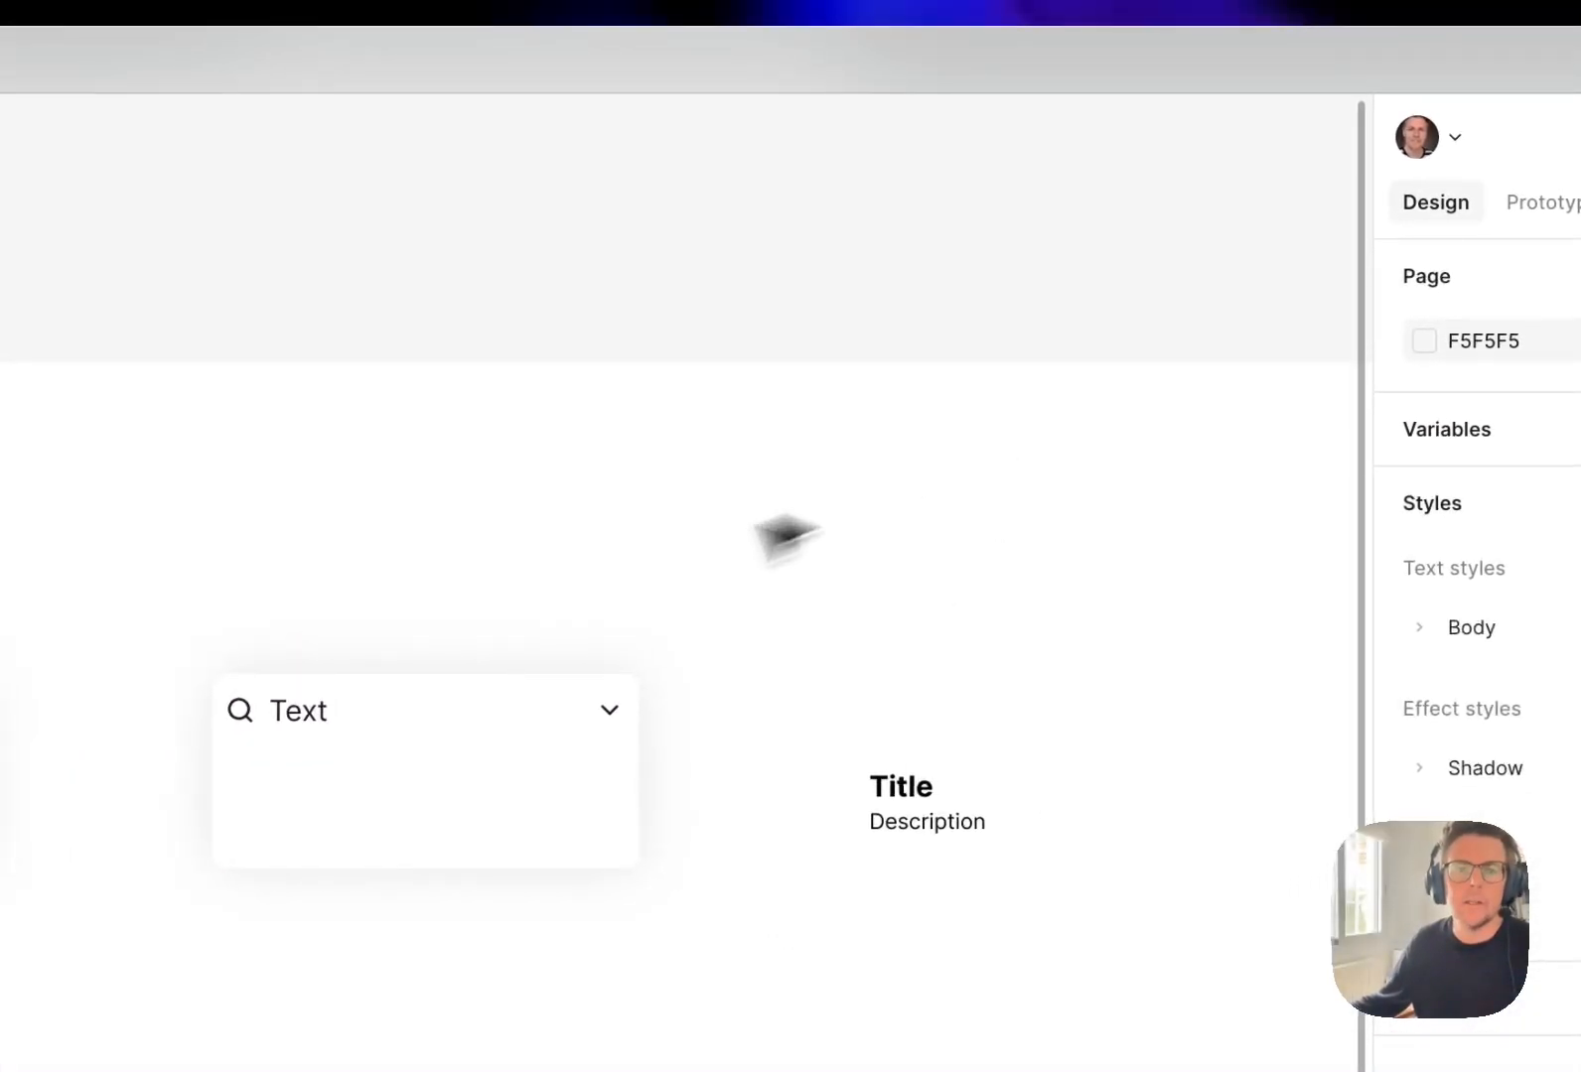
Change the header text of the <Card.KPI> component to "KPI".
left_click(458, 746)
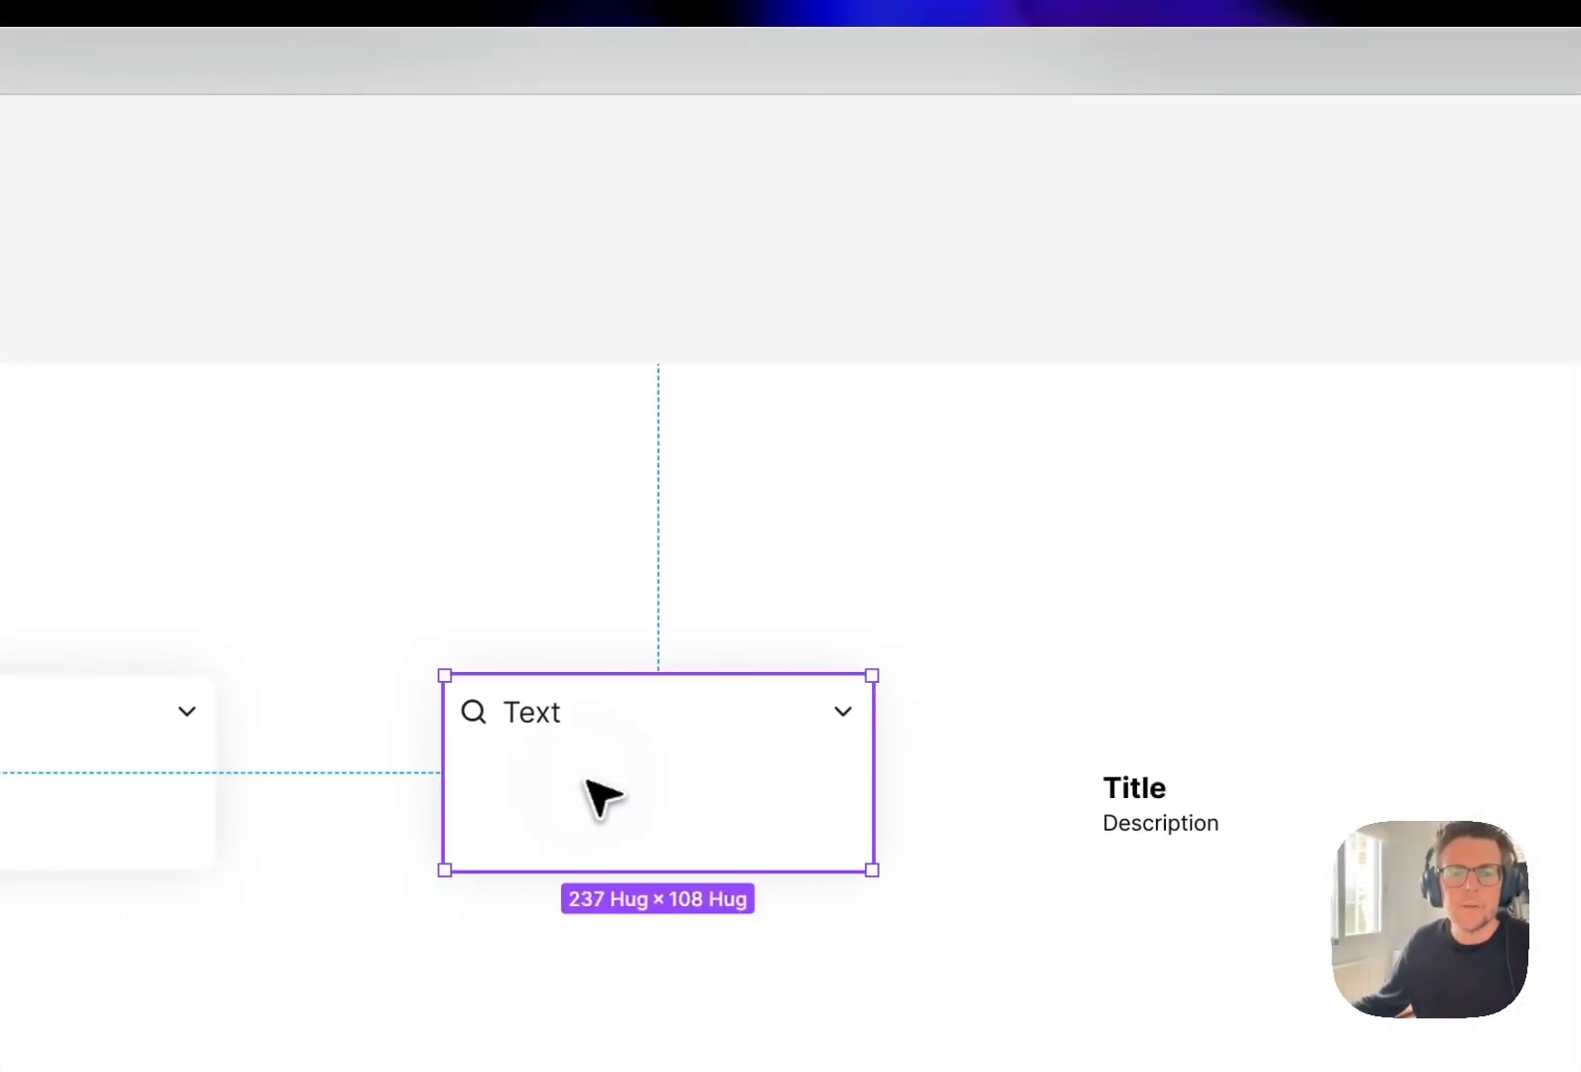
double_click(551, 717)
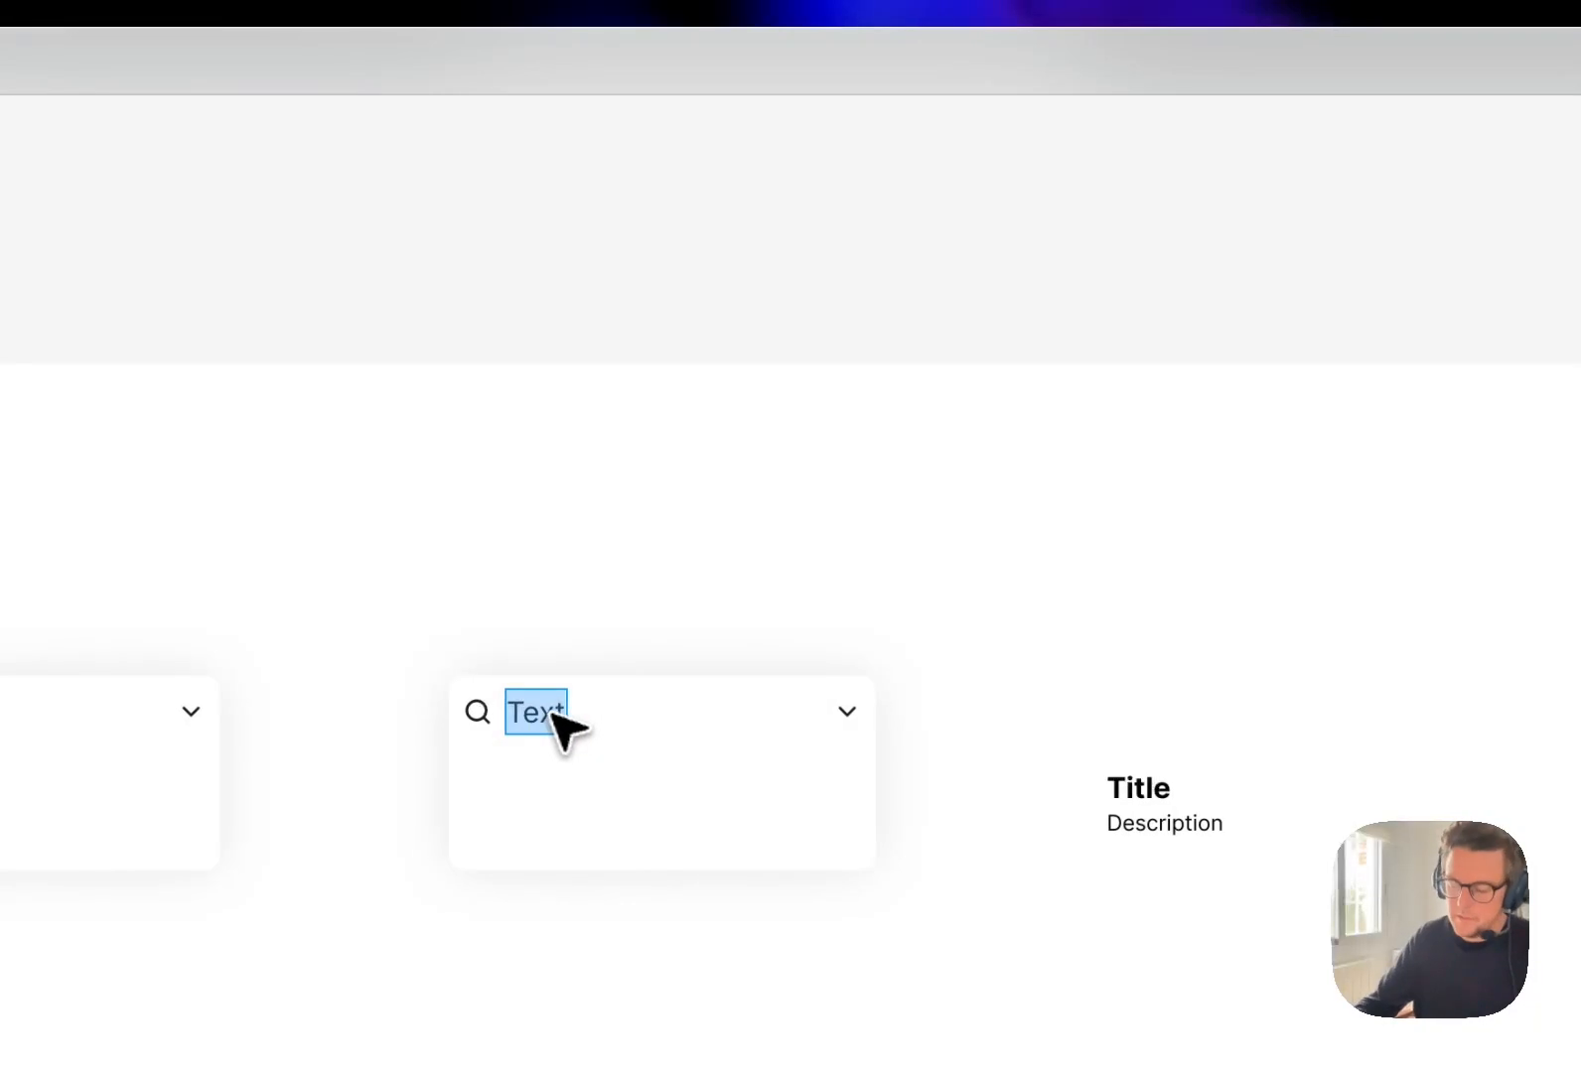
left_click(993, 540)
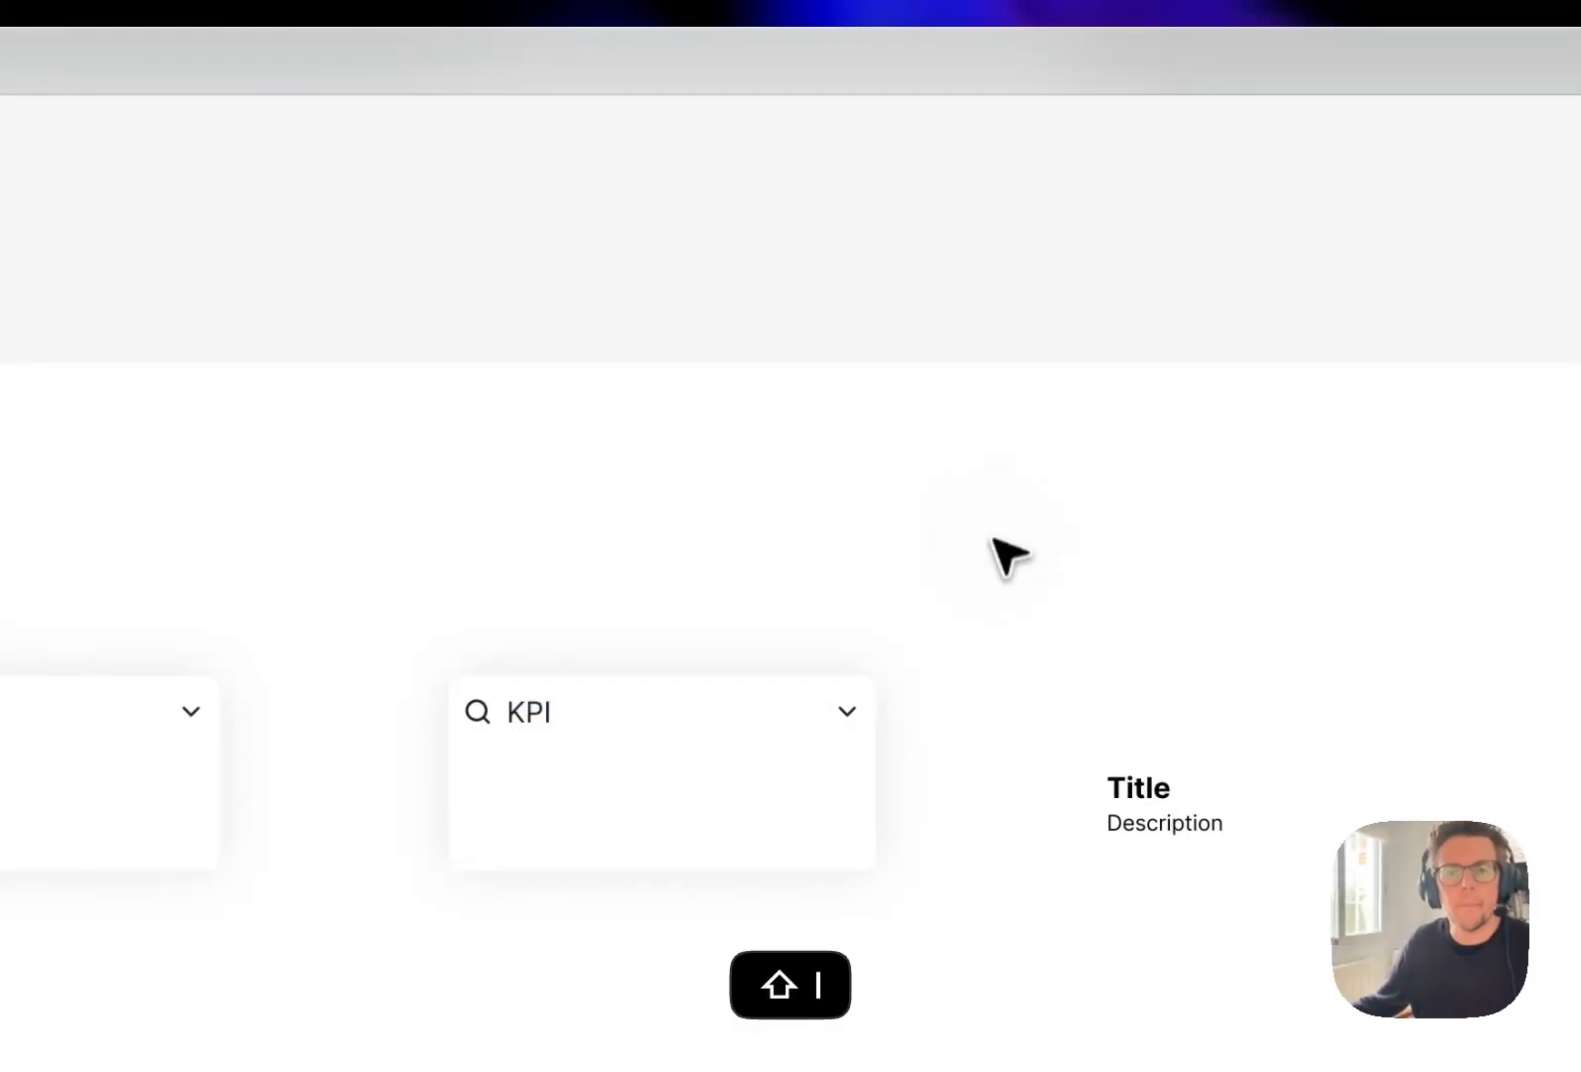
Swap the search icon in the KPI card's header for the chart-bar-big icon from Lucide Icons.
double_click(474, 710)
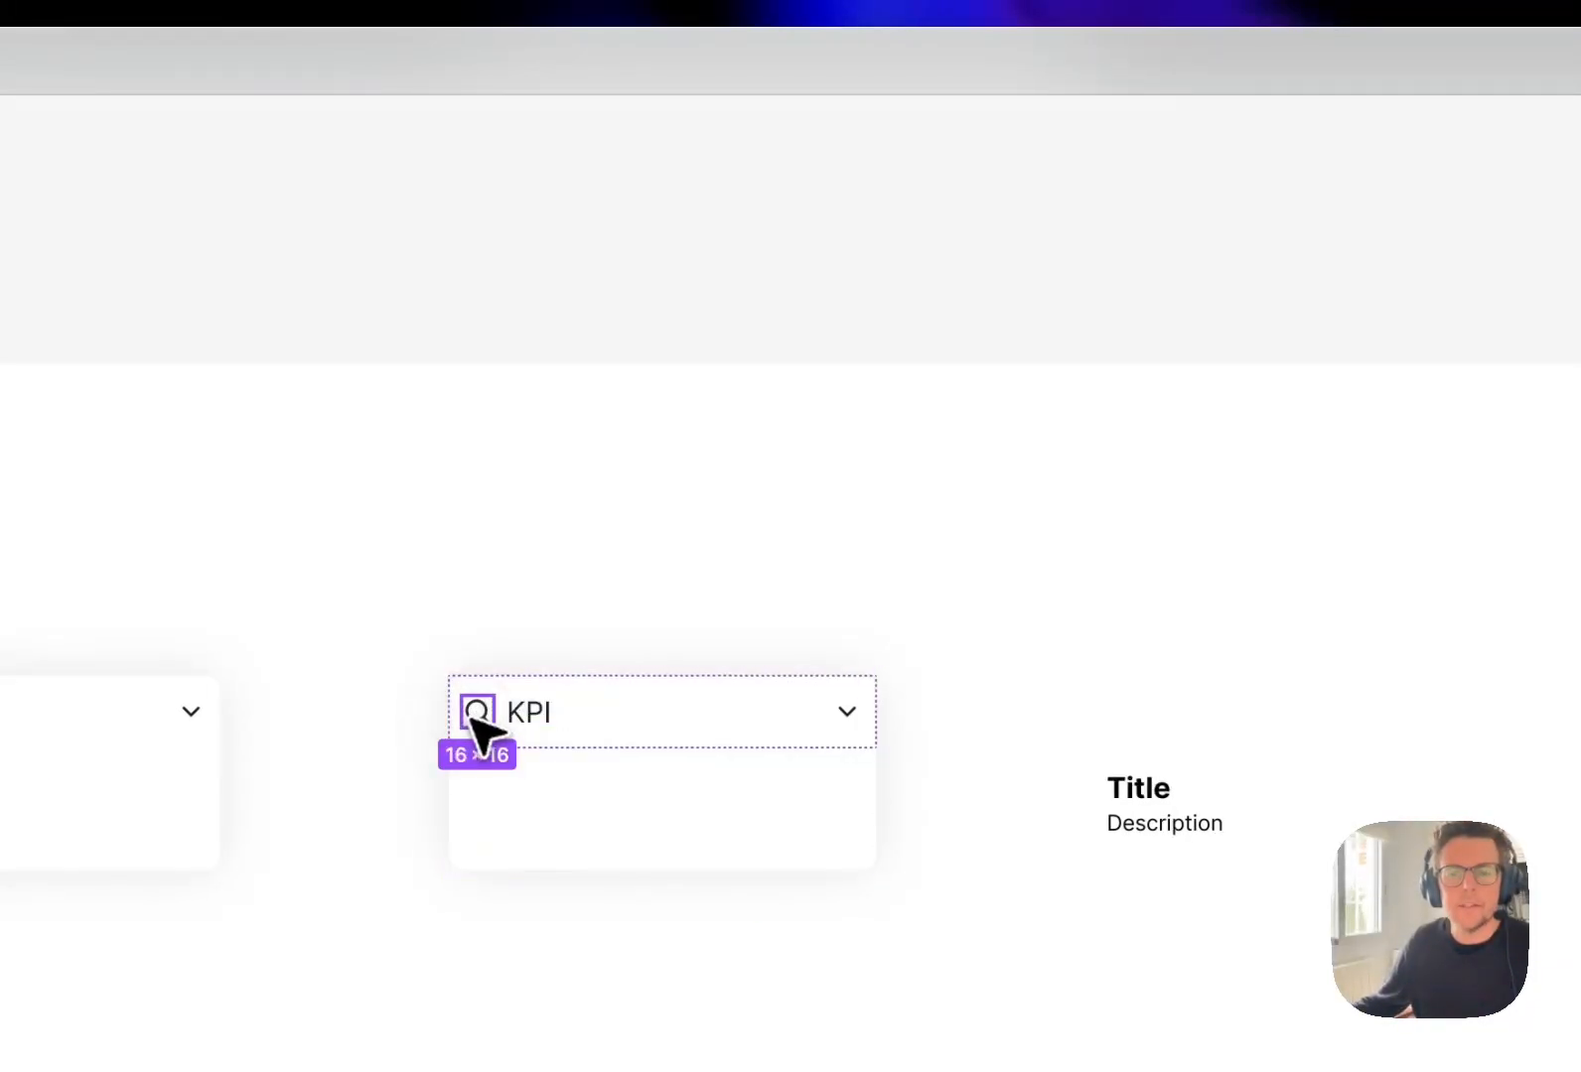
left_click(1078, 370)
type("bar")
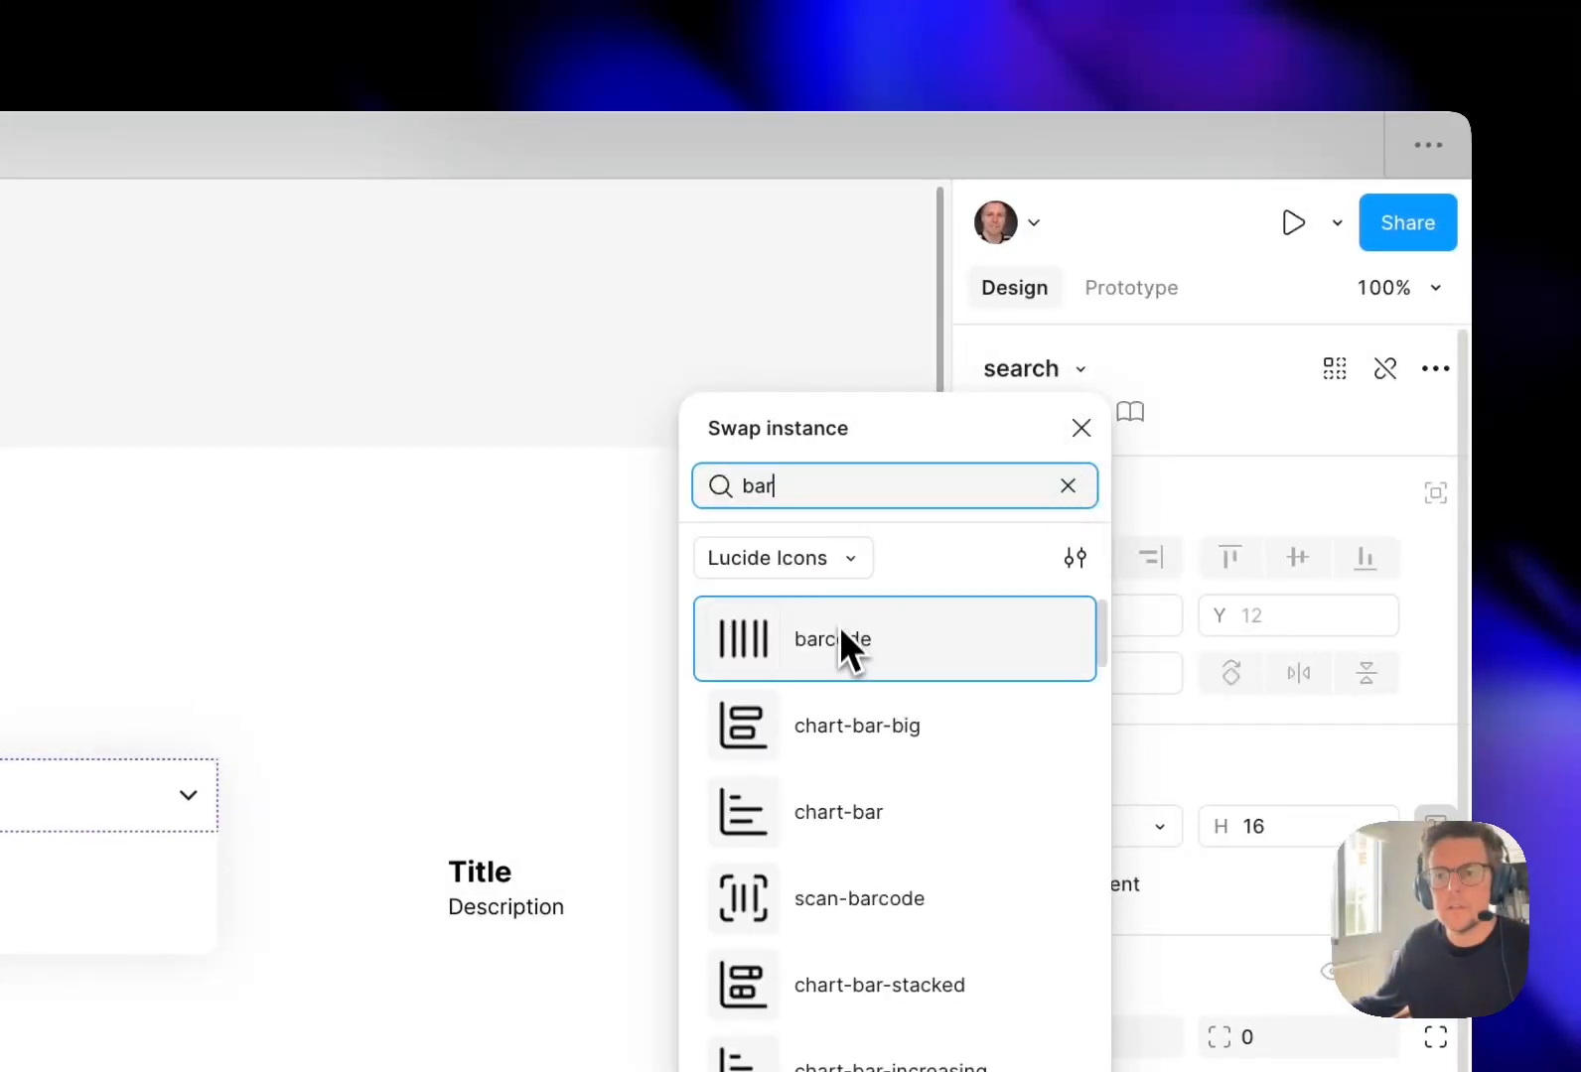
left_click(883, 717)
Swap the chevron-down icon in the KPI card's header for the ellipsis-vertical icon.
left_click(191, 797)
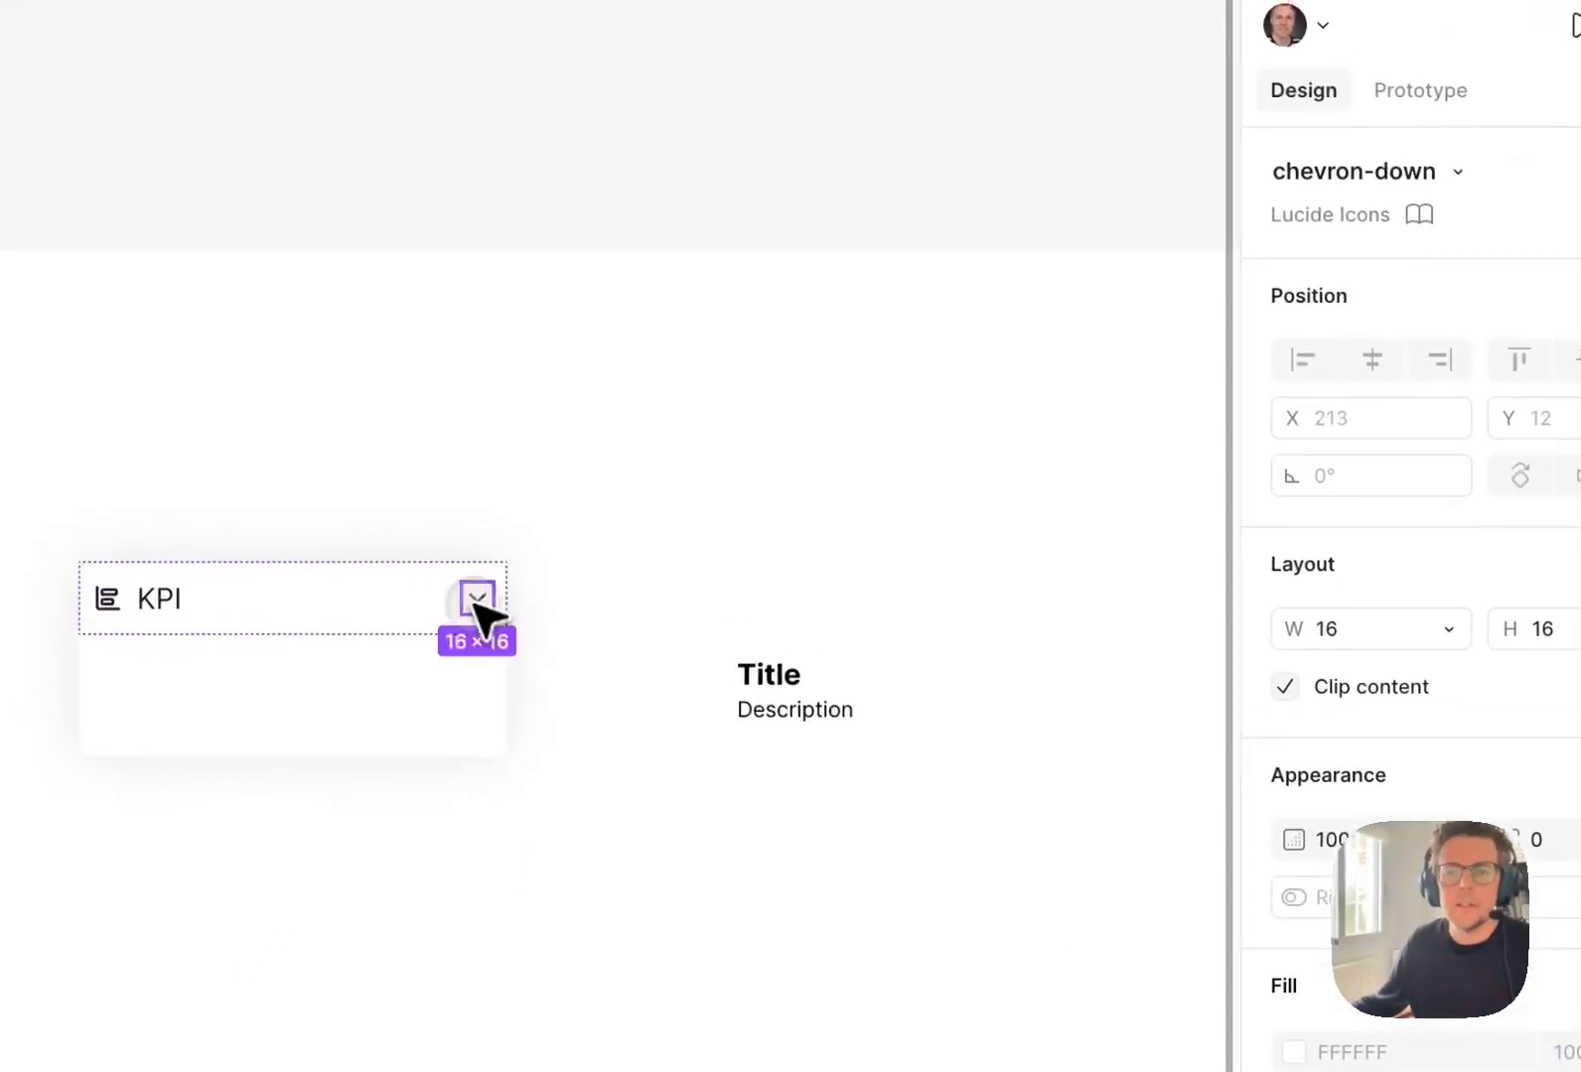
left_click(1458, 172)
type("dots")
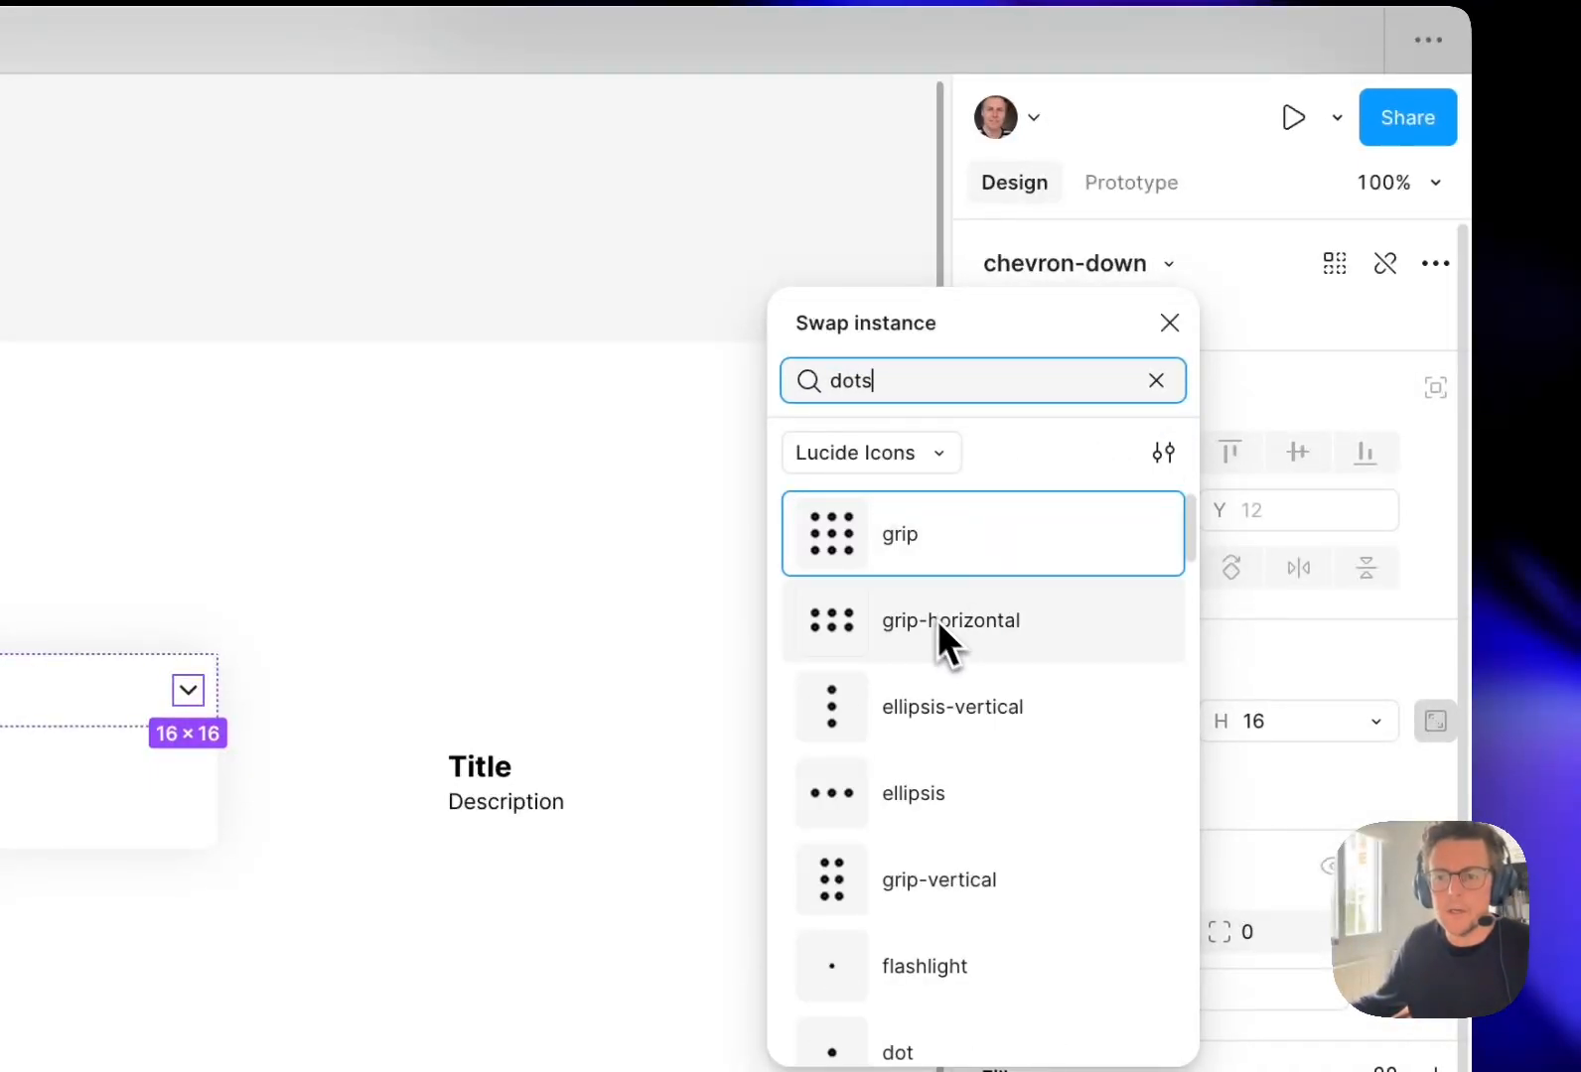
left_click(921, 707)
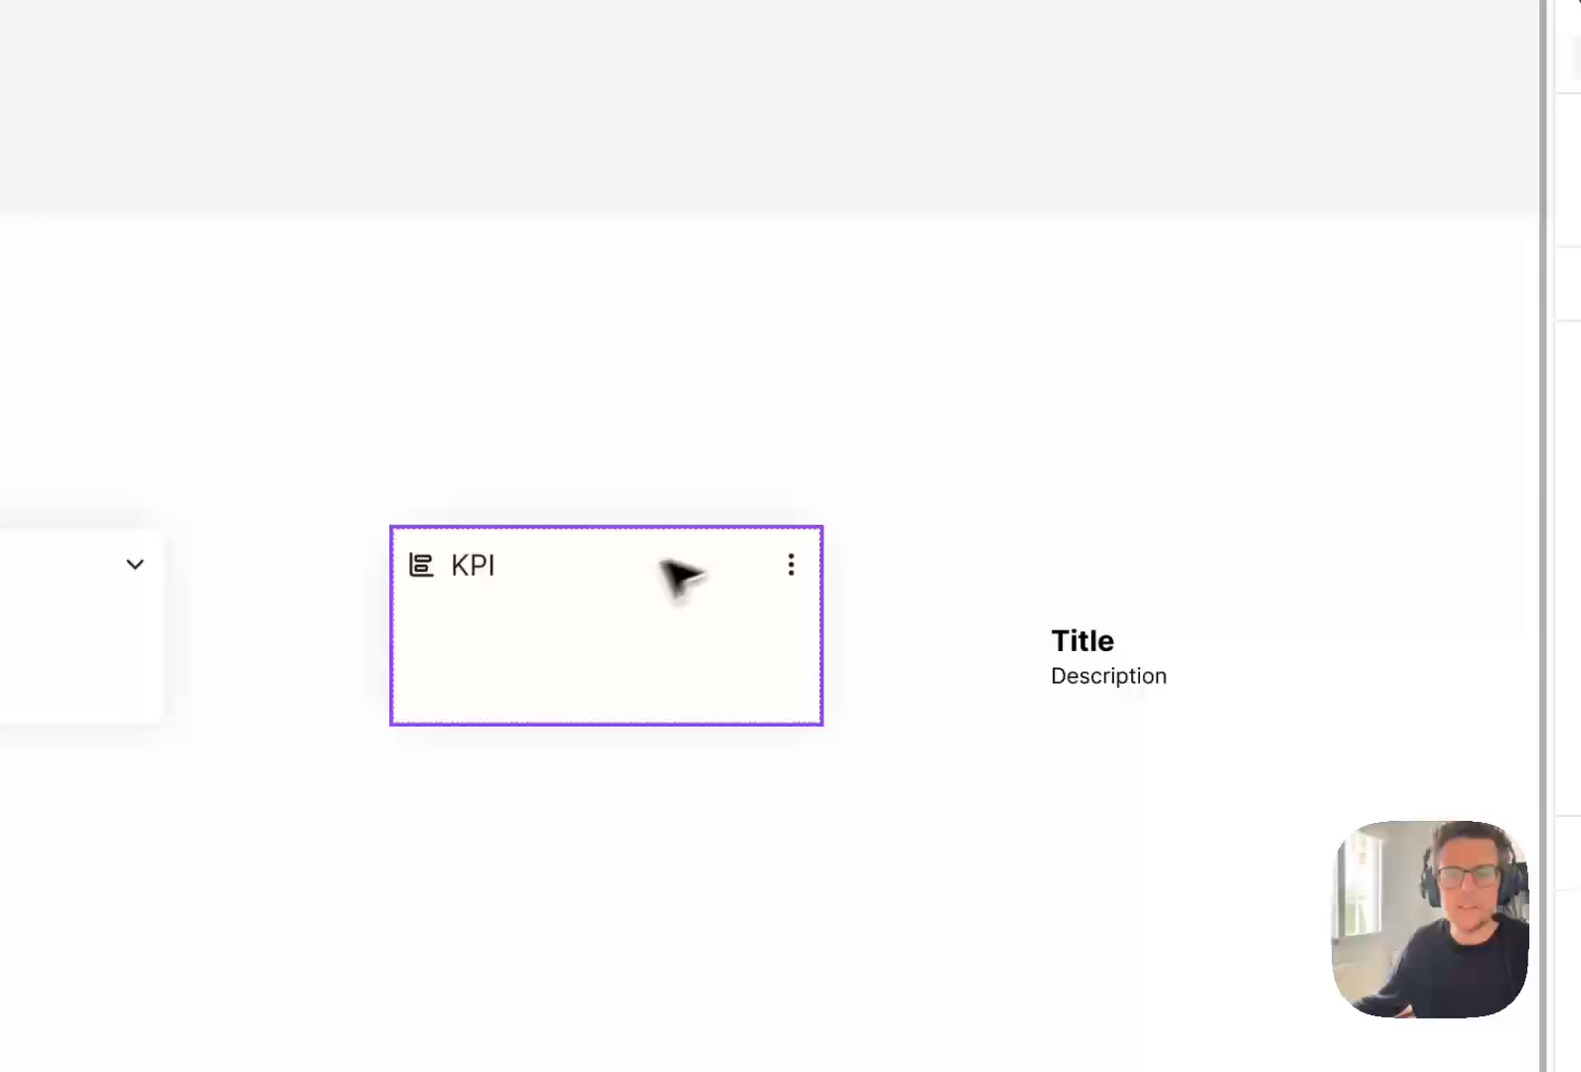
Move the <Card.KPI> component slightly closer to the title and description component.
left_click_drag(638, 613, 709, 612)
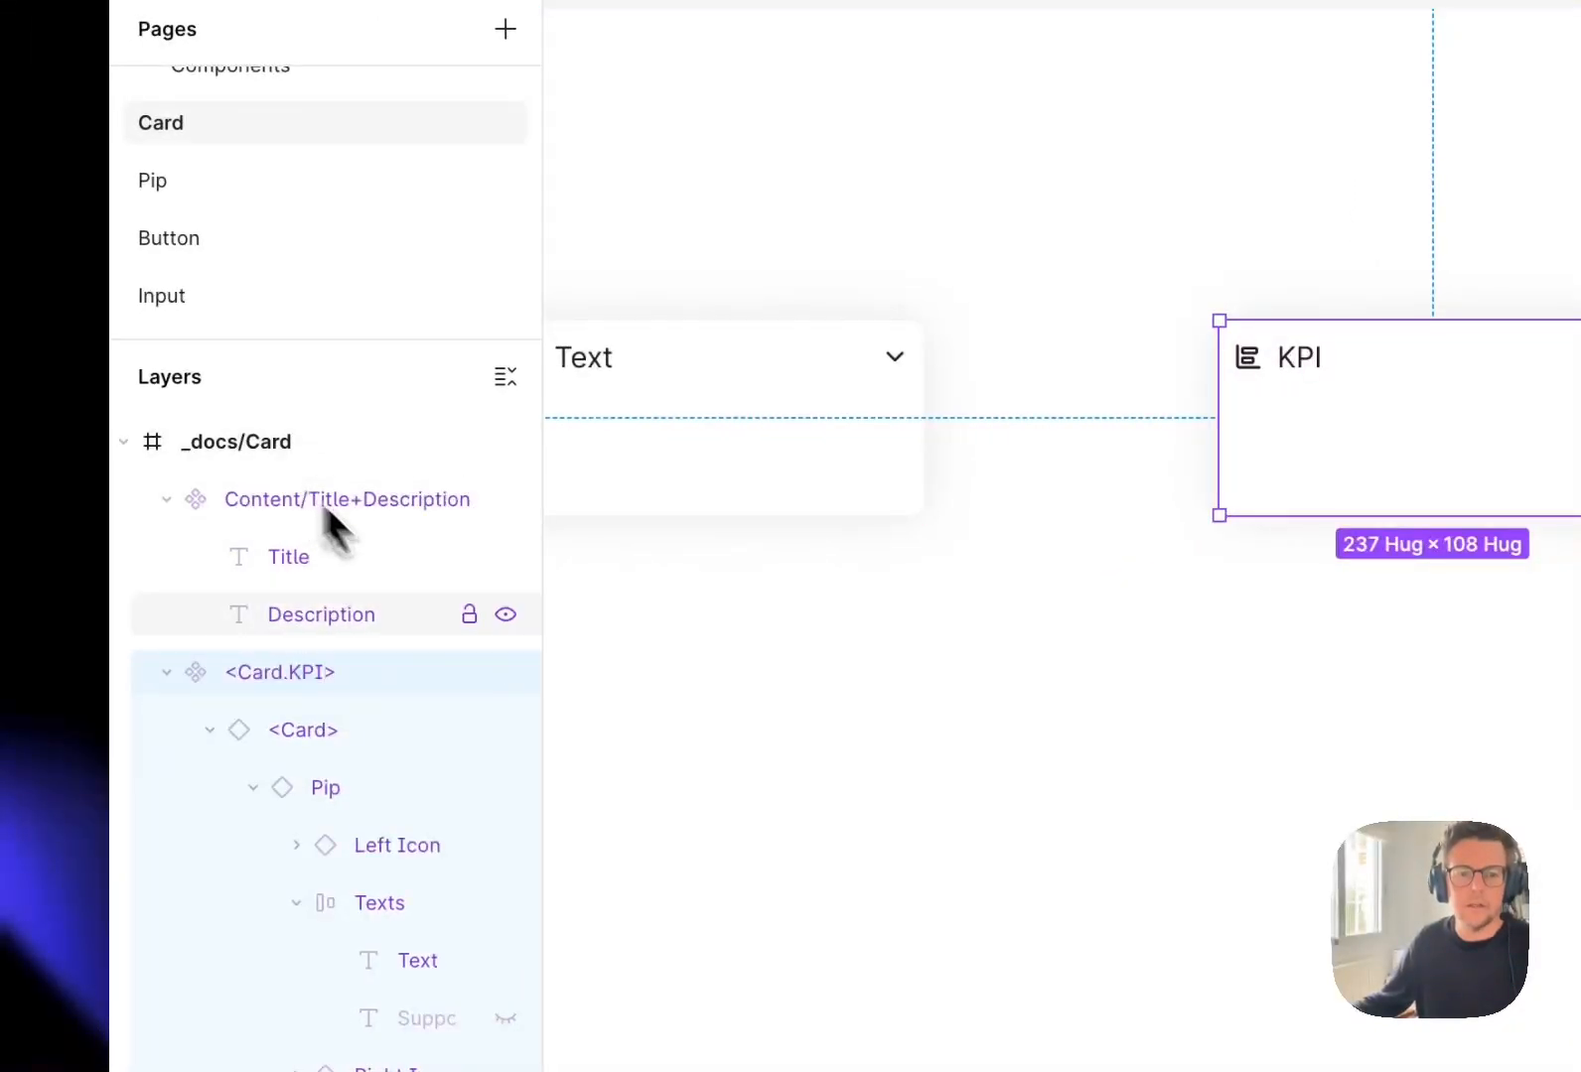
left_click_drag(1386, 433, 1416, 446)
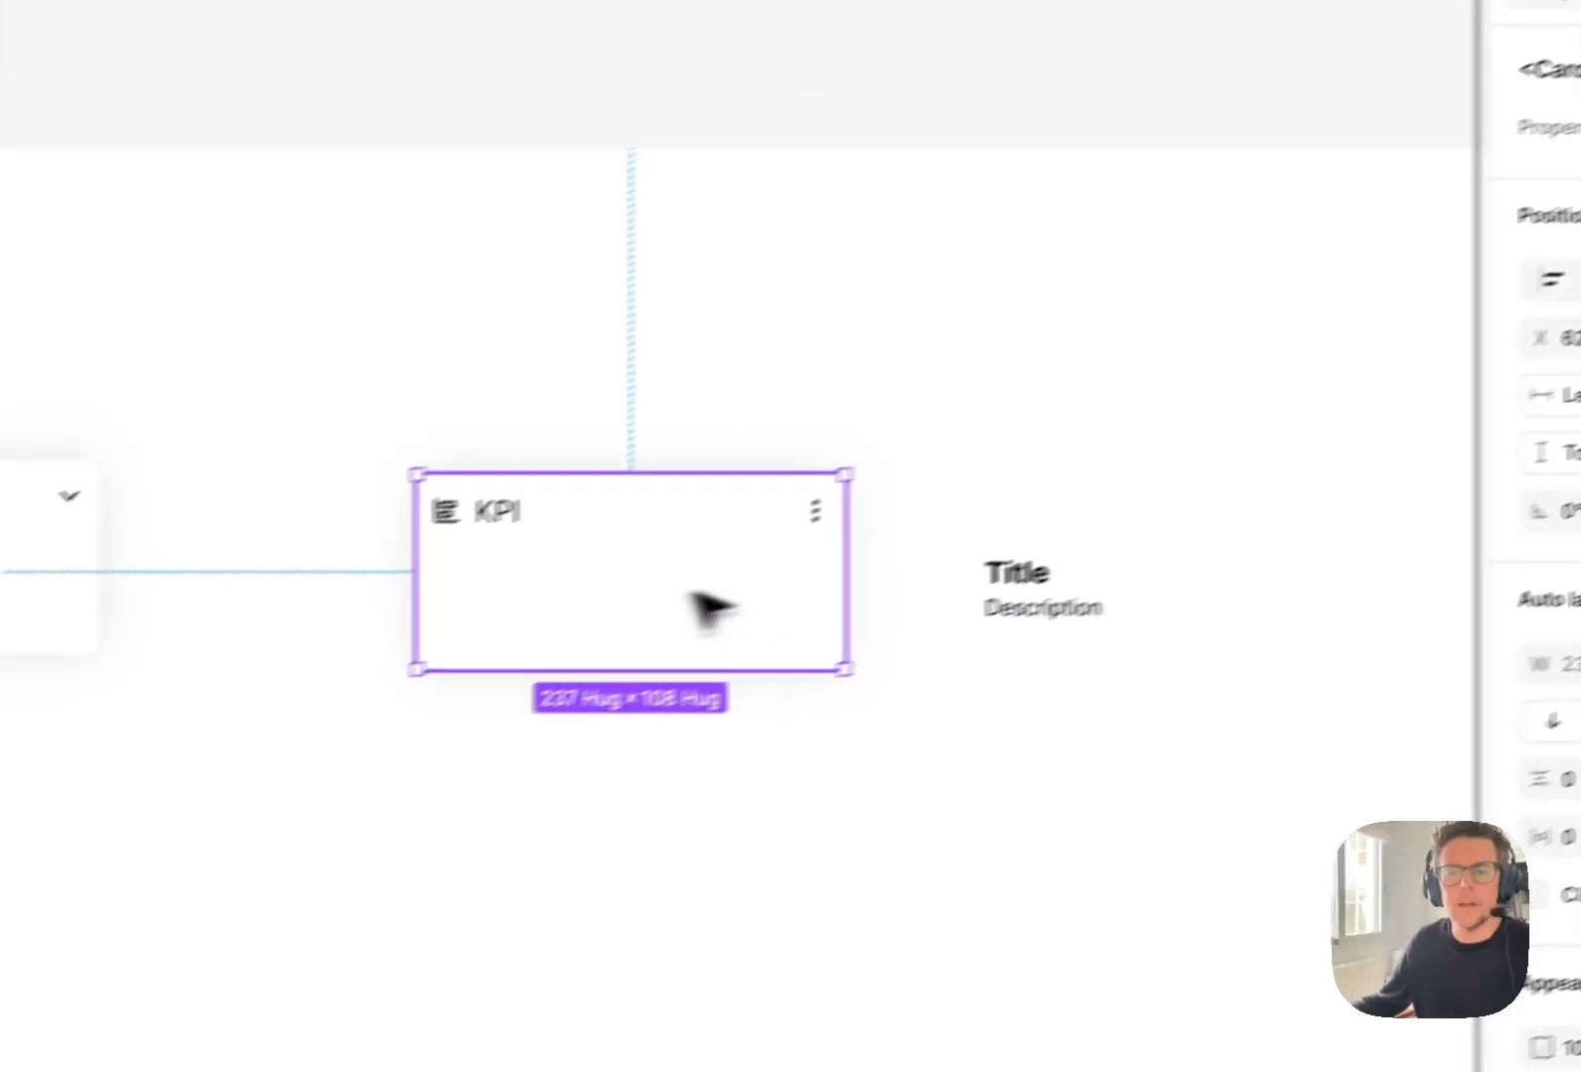
left_click(1391, 492)
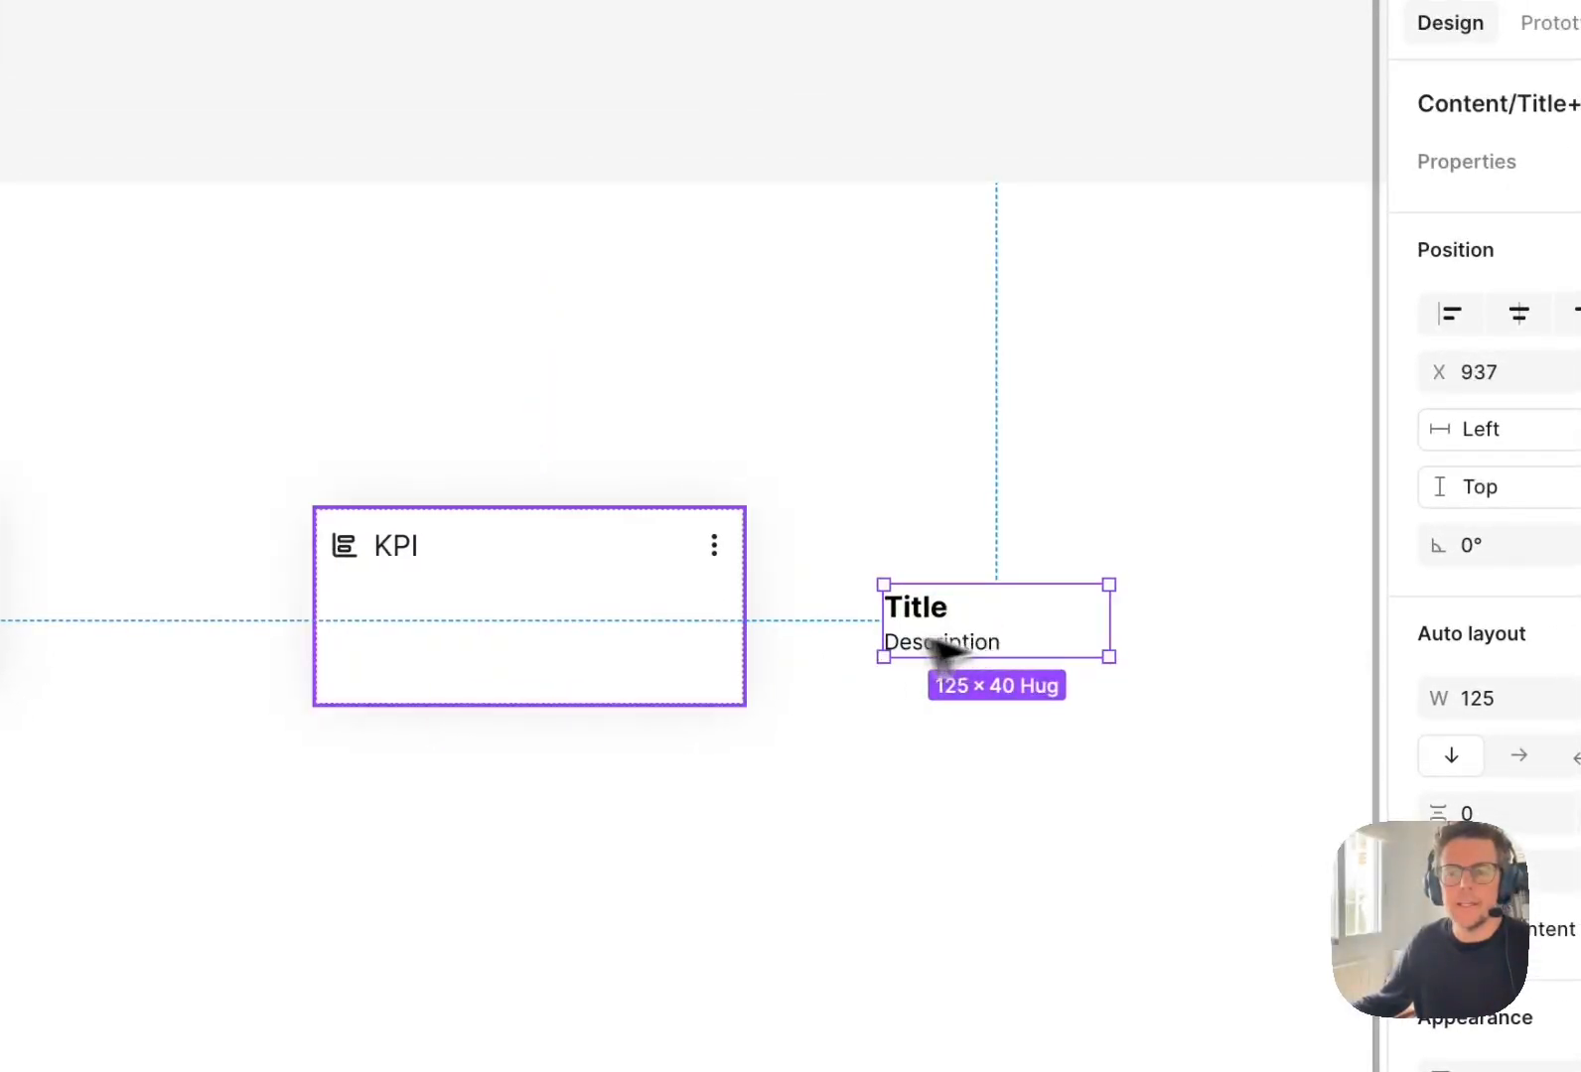
Swap the _instance placeholder in the KPI card's body for the Content/Title+Description component.
left_click(615, 652)
left_click(582, 647)
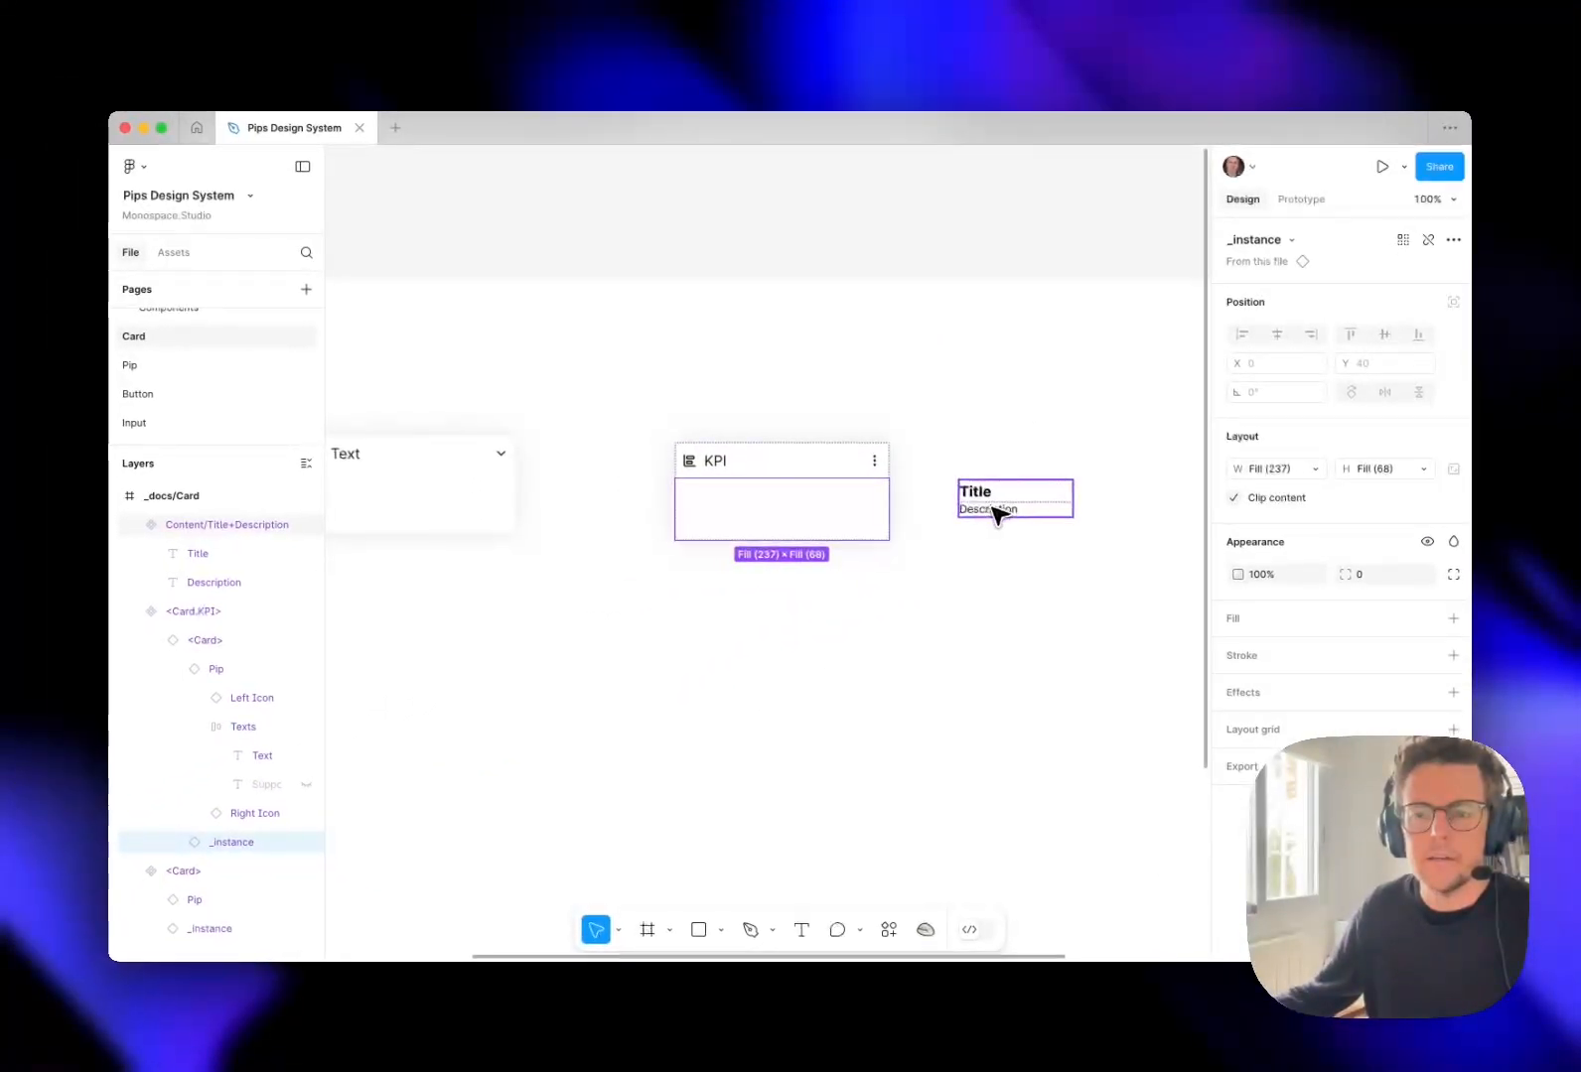
left_click(1291, 241)
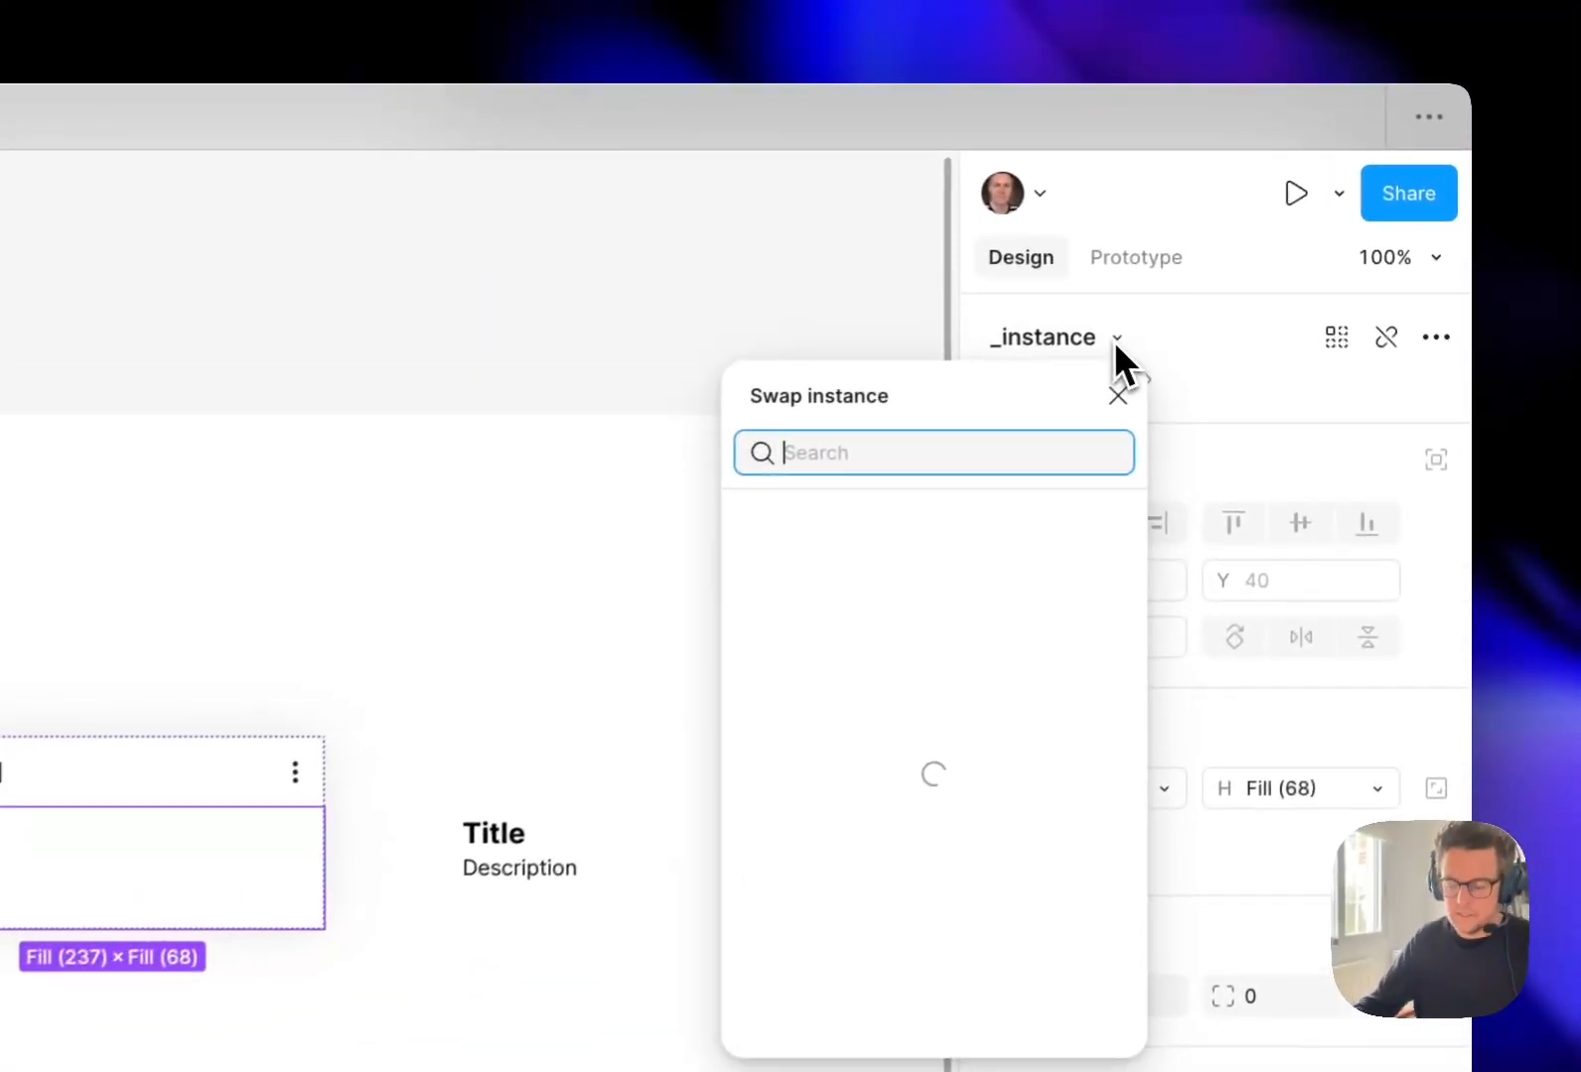
type("text")
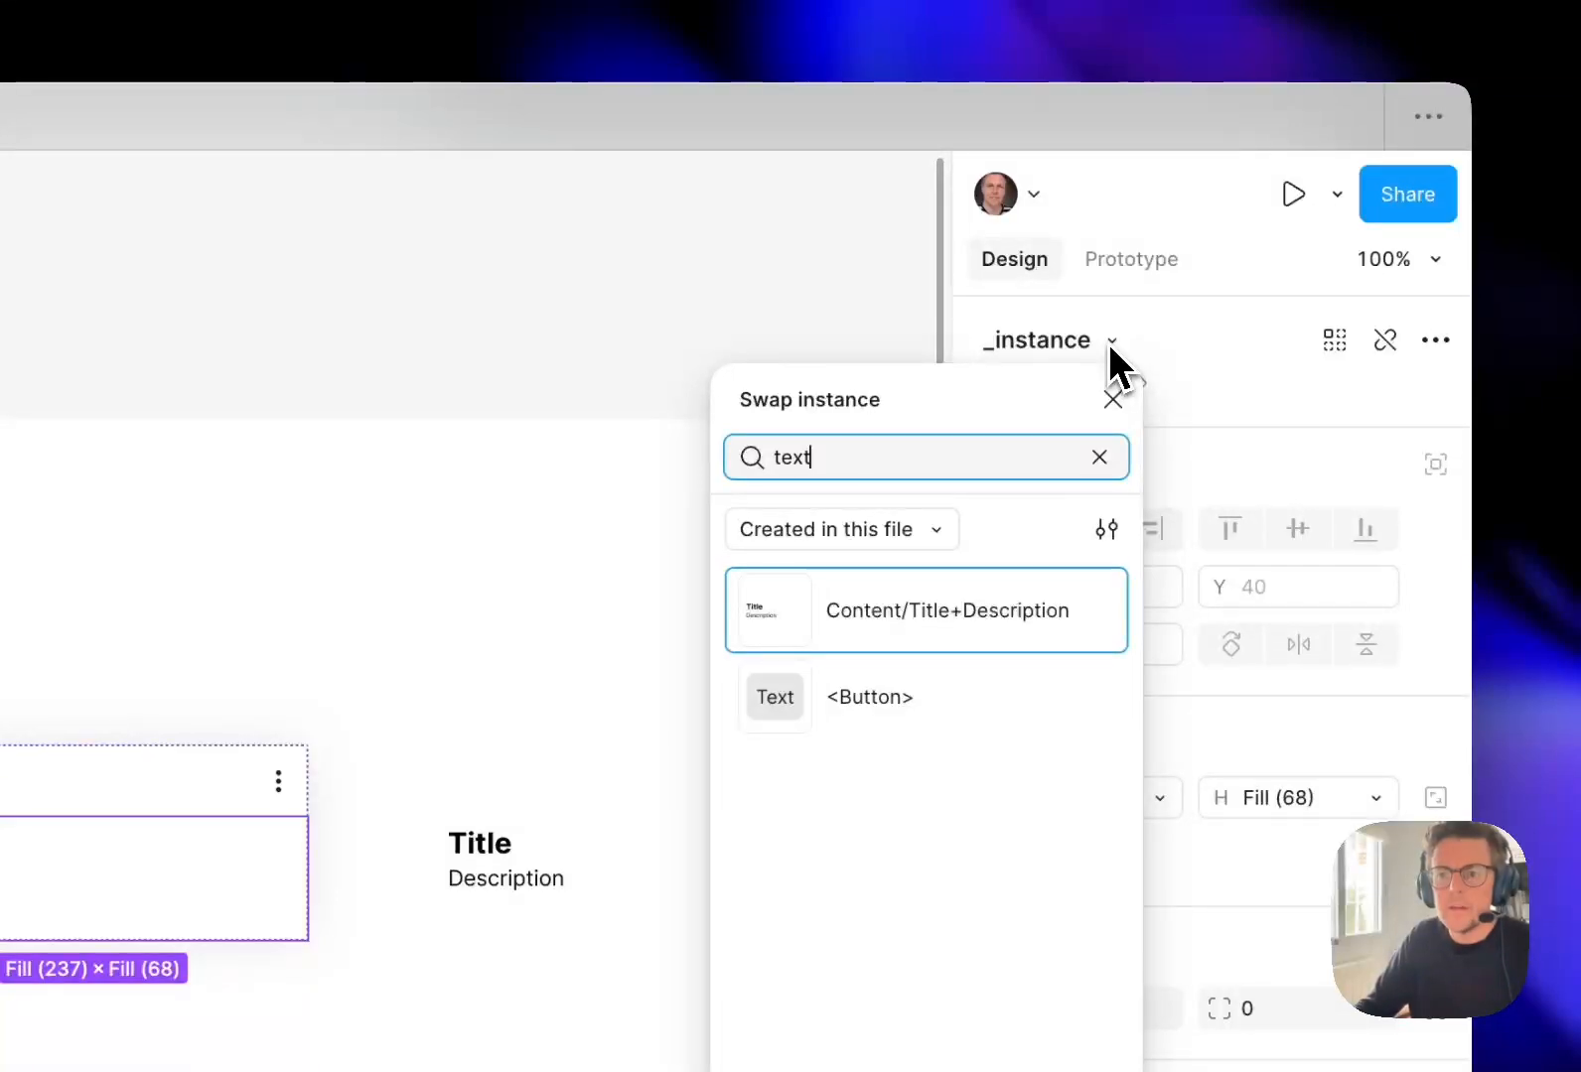
key("Return")
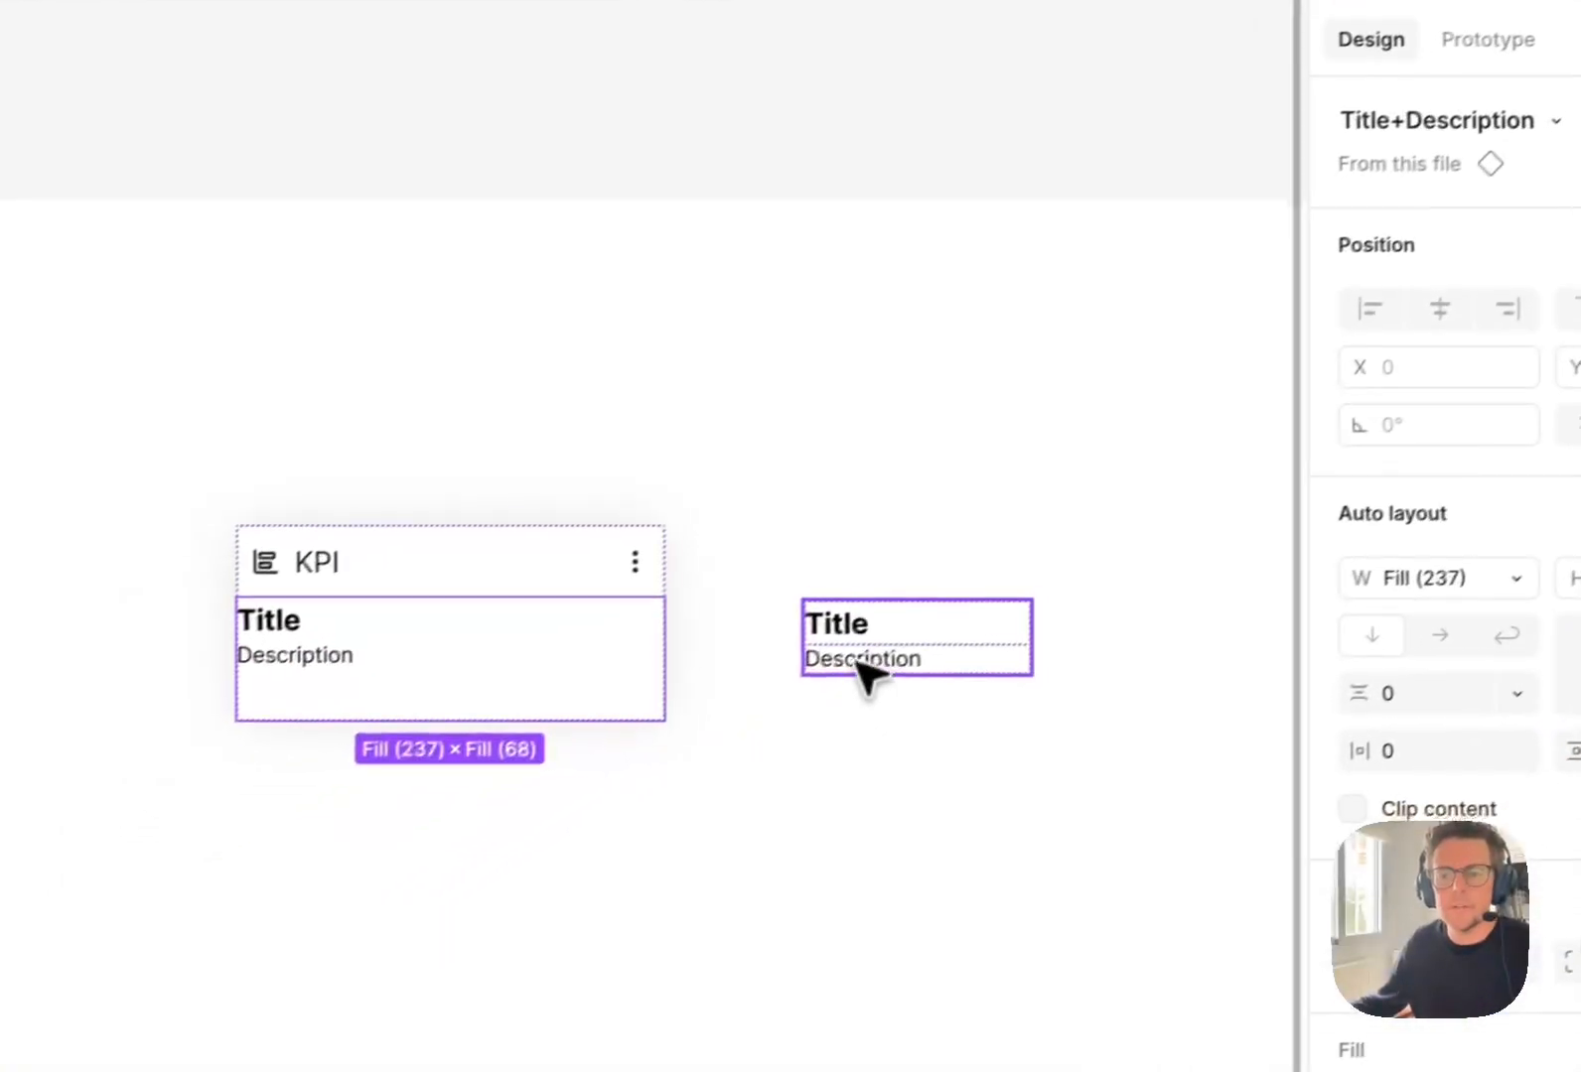
left_click(499, 887)
Apply the spacer-m variable as horizontal and vertical padding to the Title+Description instance in the KPI card.
left_click(529, 632)
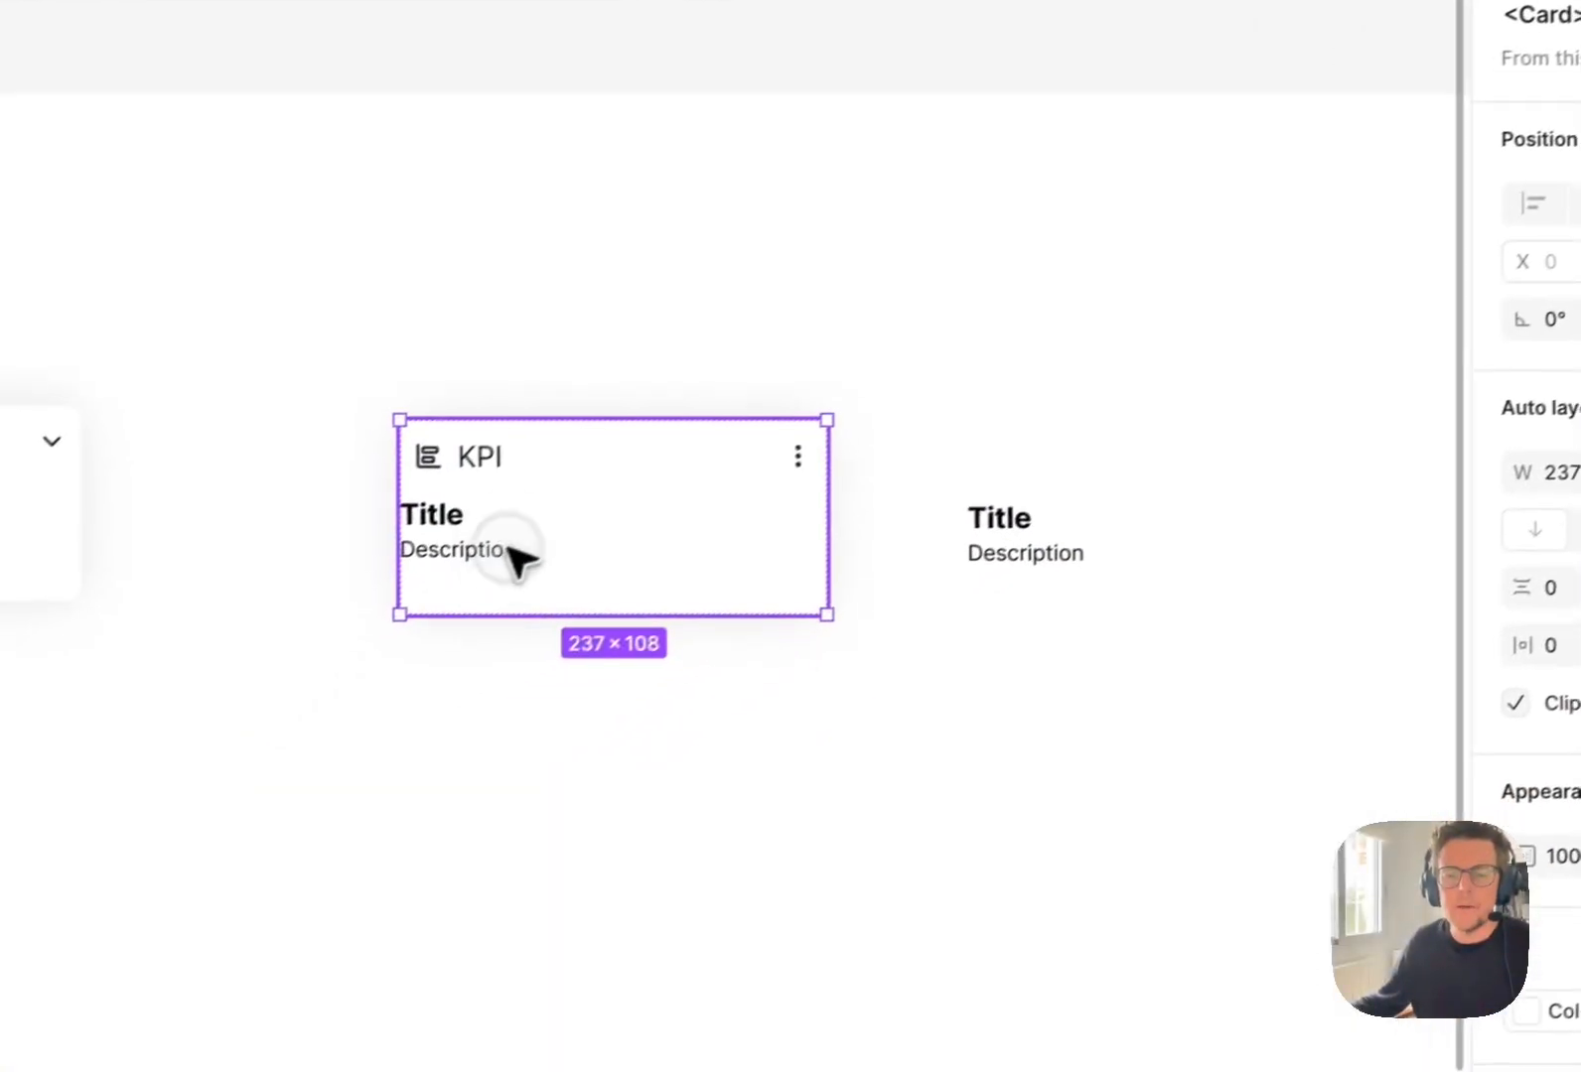
double_click(387, 644)
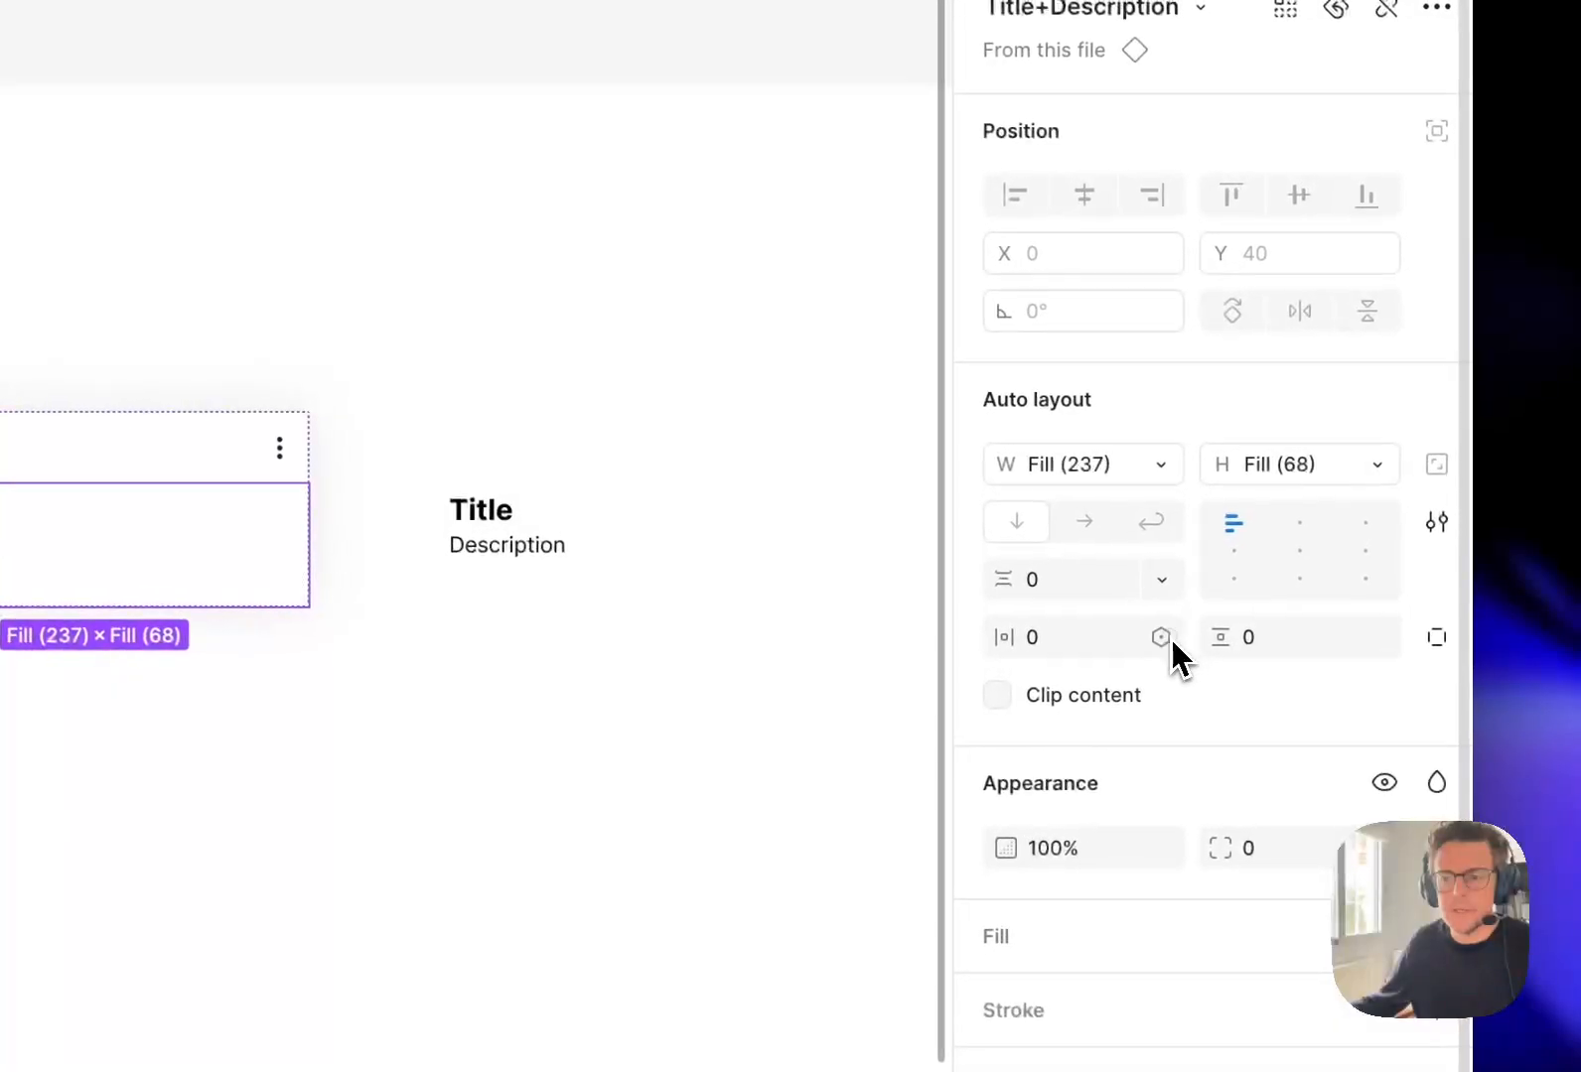
left_click(1283, 585)
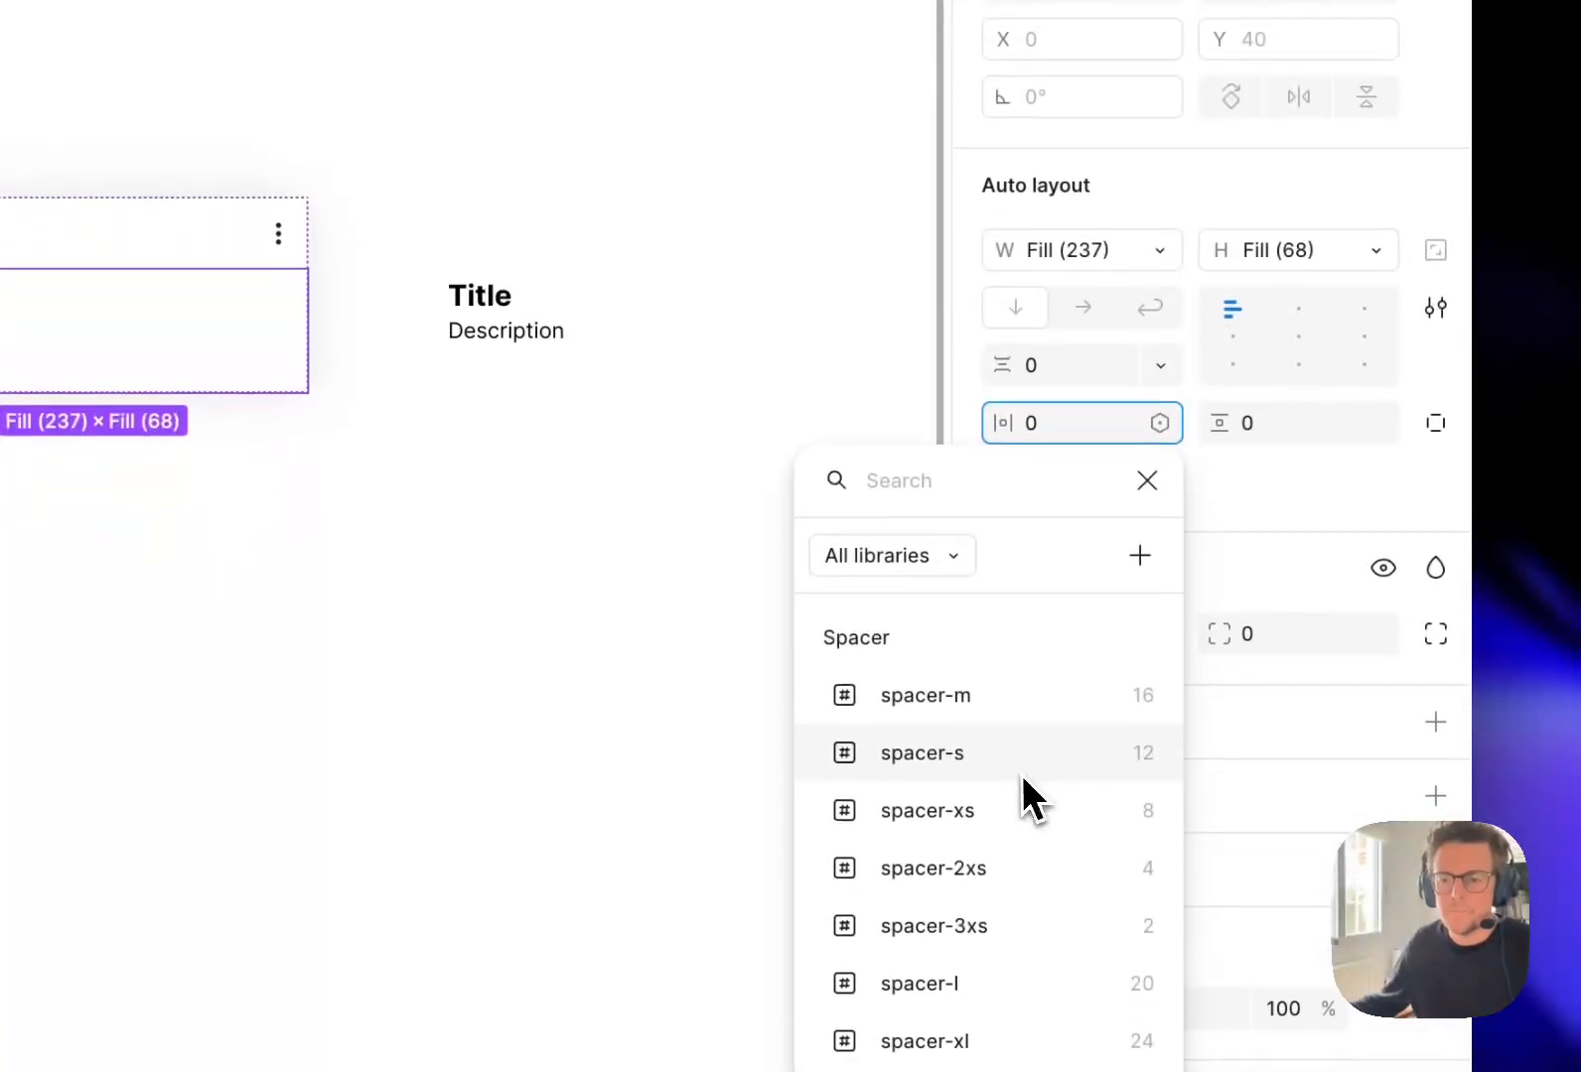
left_click(1030, 912)
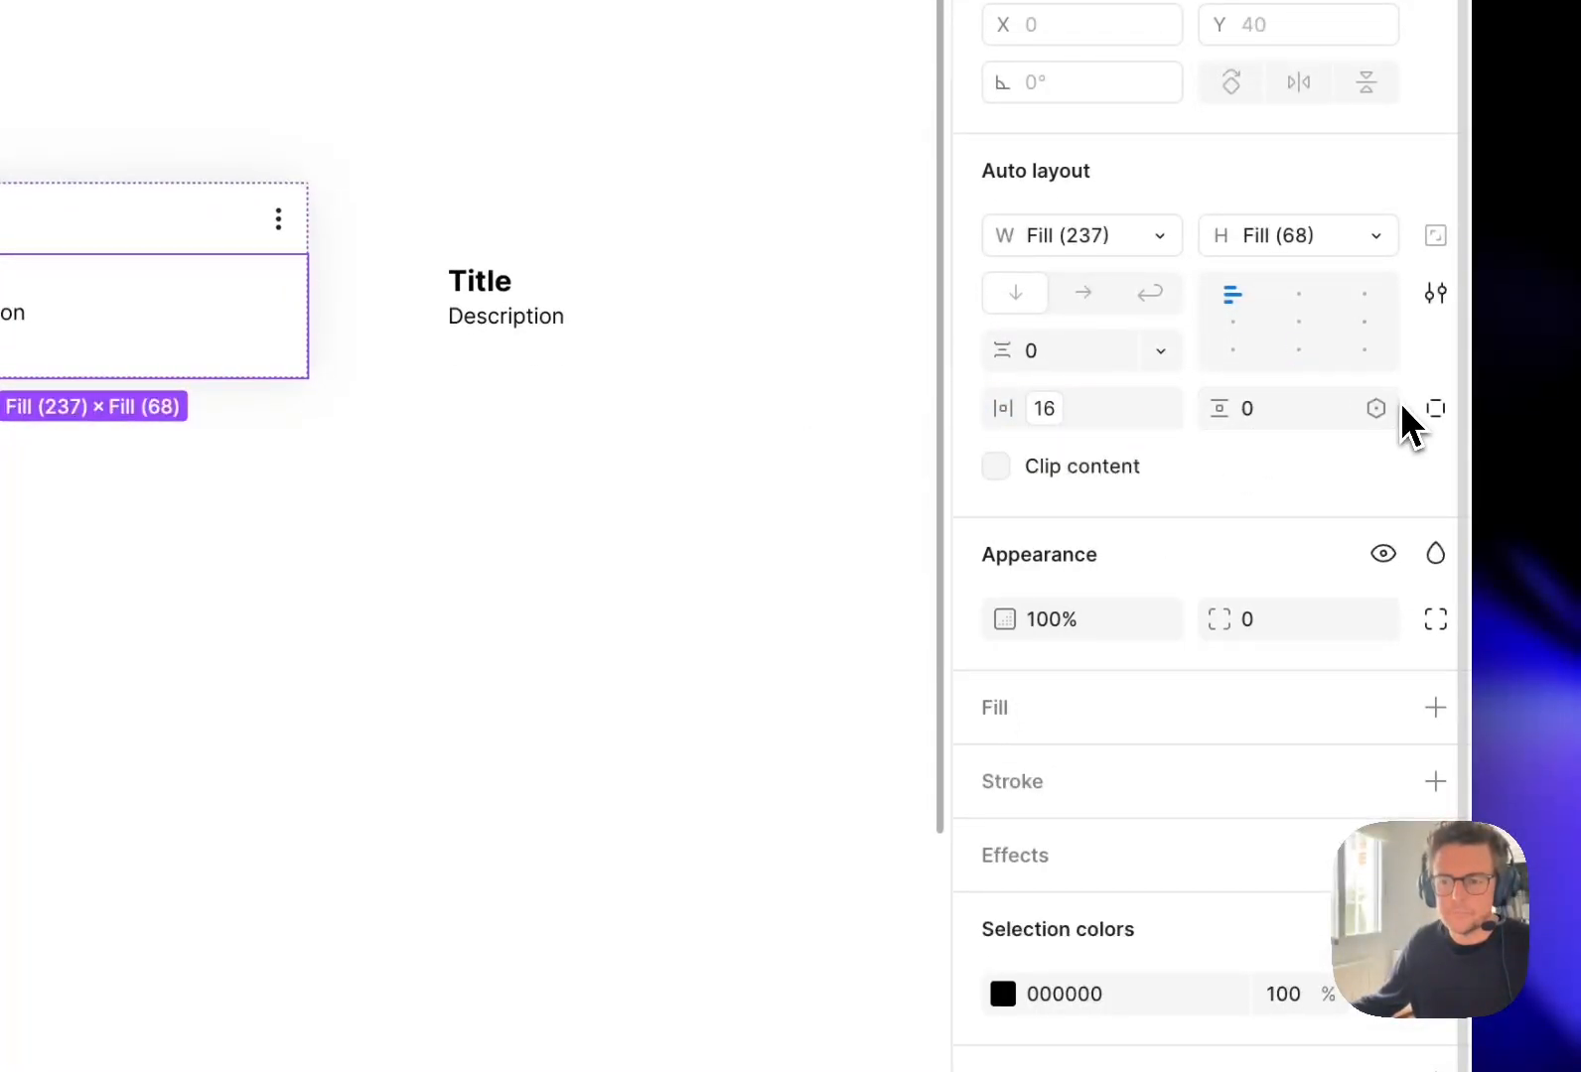
left_click(1375, 408)
left_click(1213, 687)
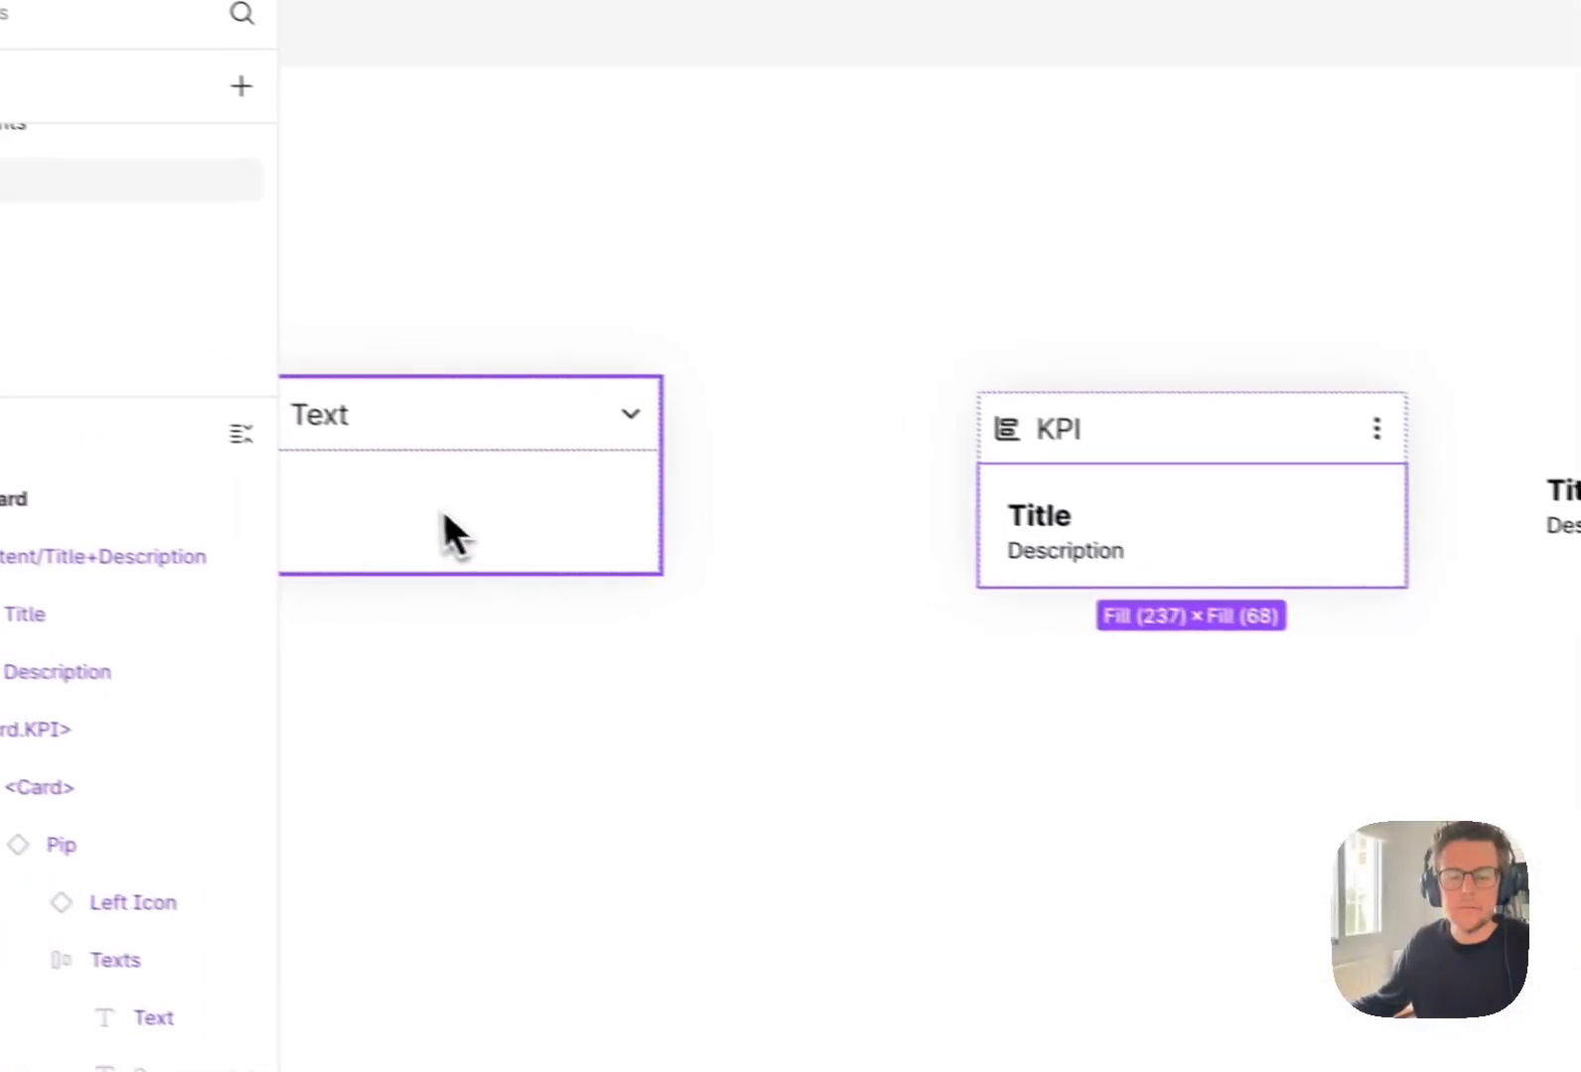
key("Escape")
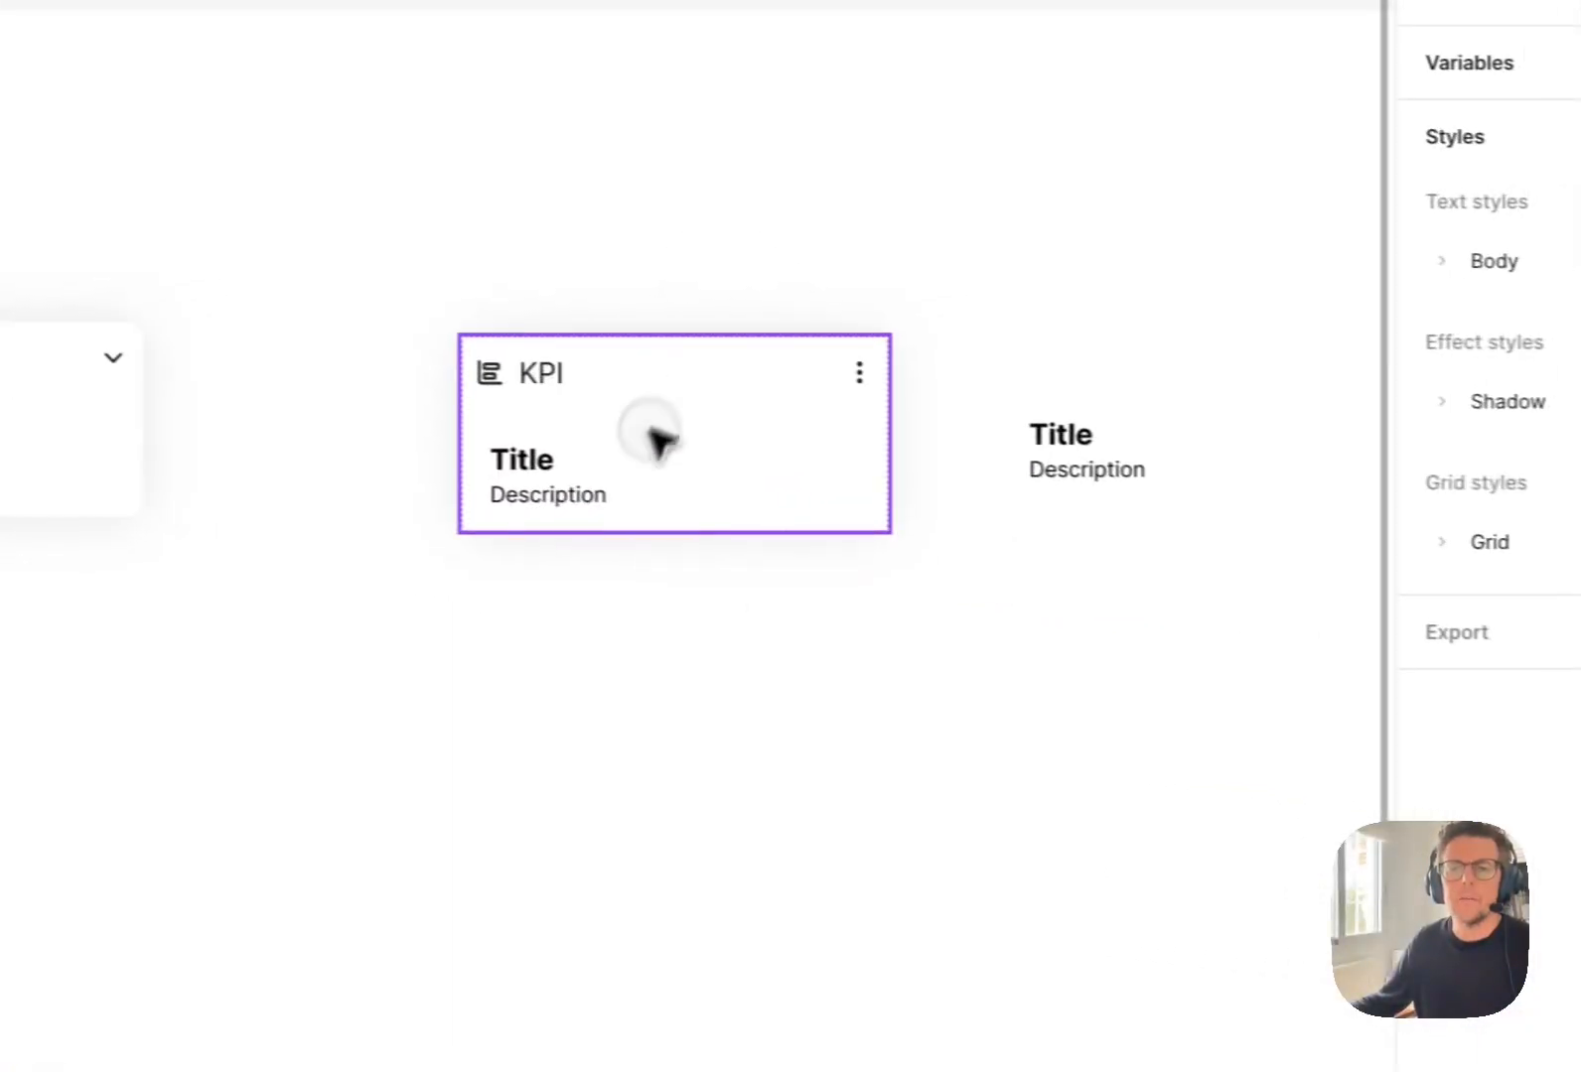
Place two test copies of the KPI card below the original and delete them.
left_click_drag(960, 468, 954, 446)
left_click_drag(611, 407, 1058, 635)
left_click(883, 799)
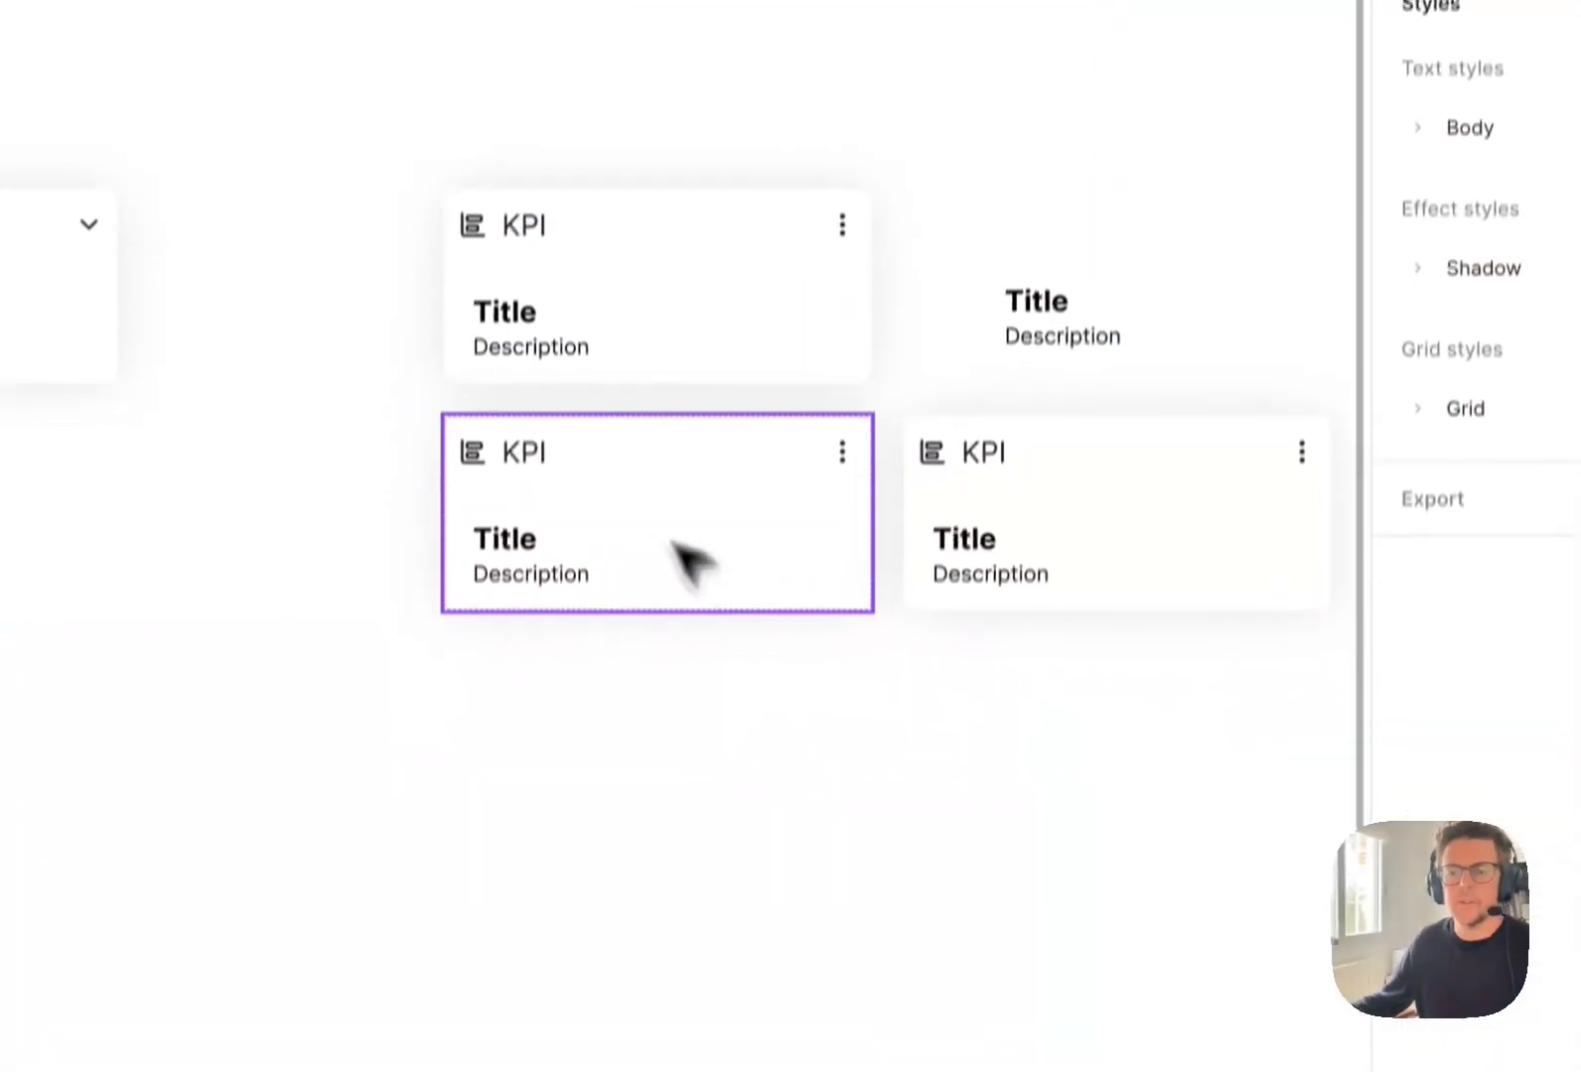
left_click(978, 675)
left_click(695, 469, "shift")
key("BackSpace")
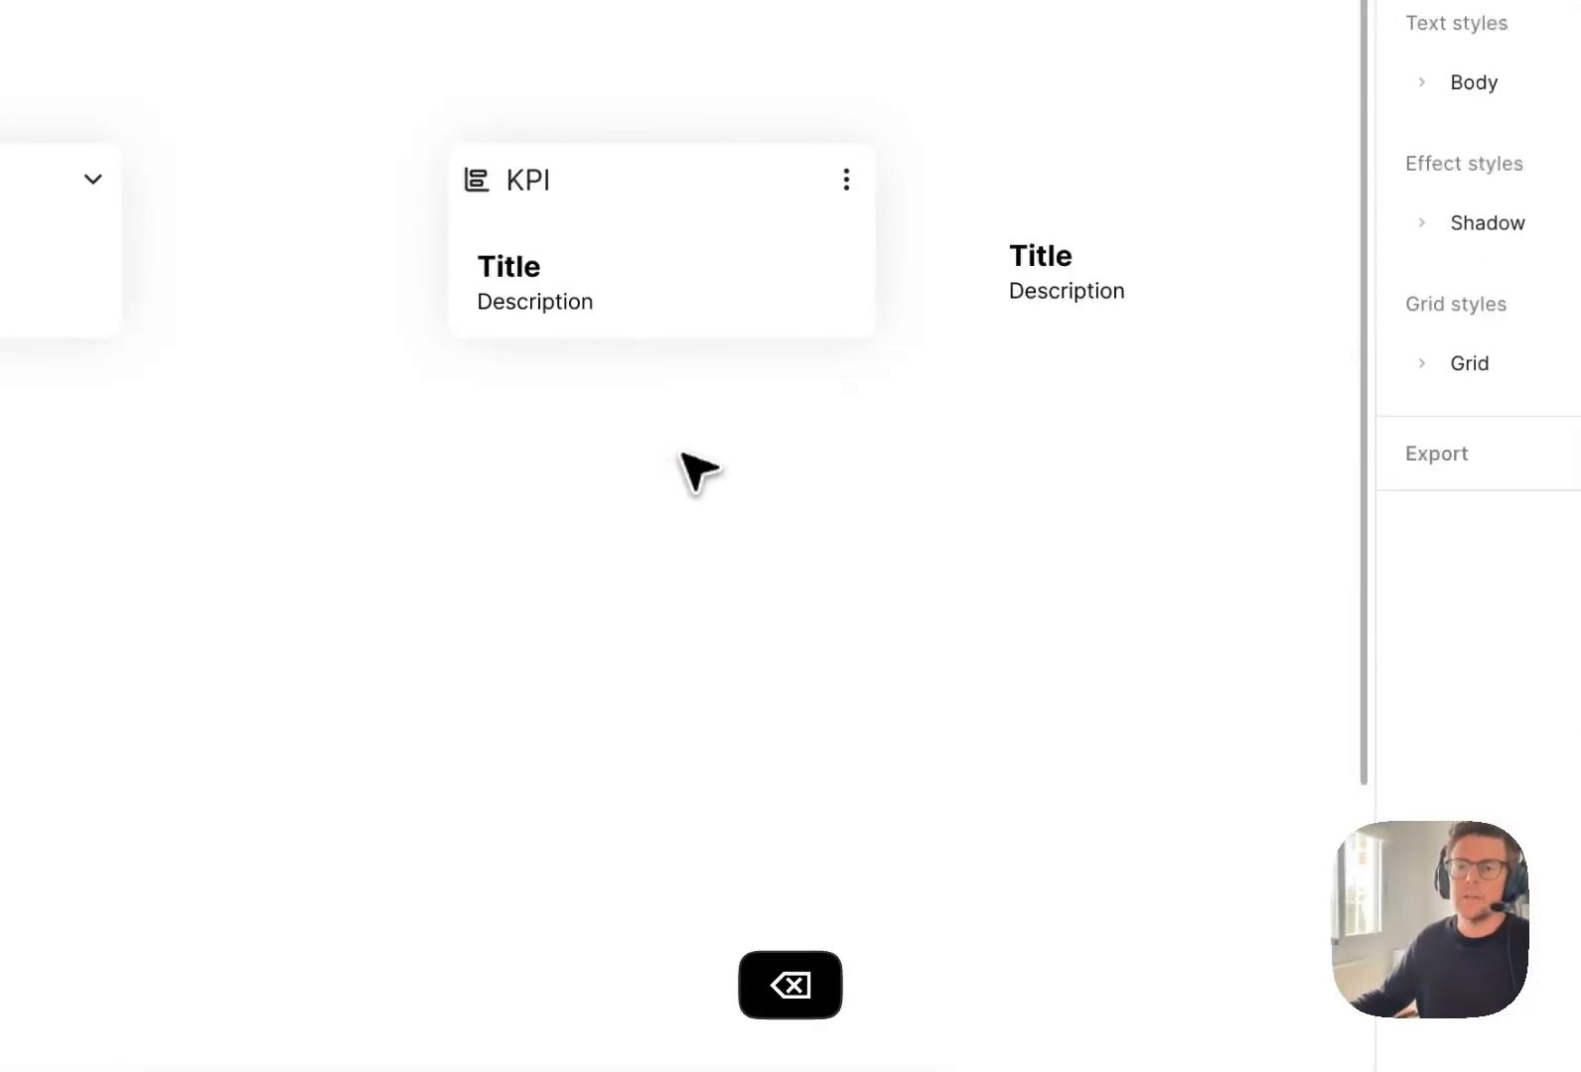
Cut the main Content/Title+Description component from the _docs/Card frame.
mouse_move(1040, 755)
left_mouse_down()
mouse_move(991, 743)
mouse_move(1020, 762)
left_mouse_up()
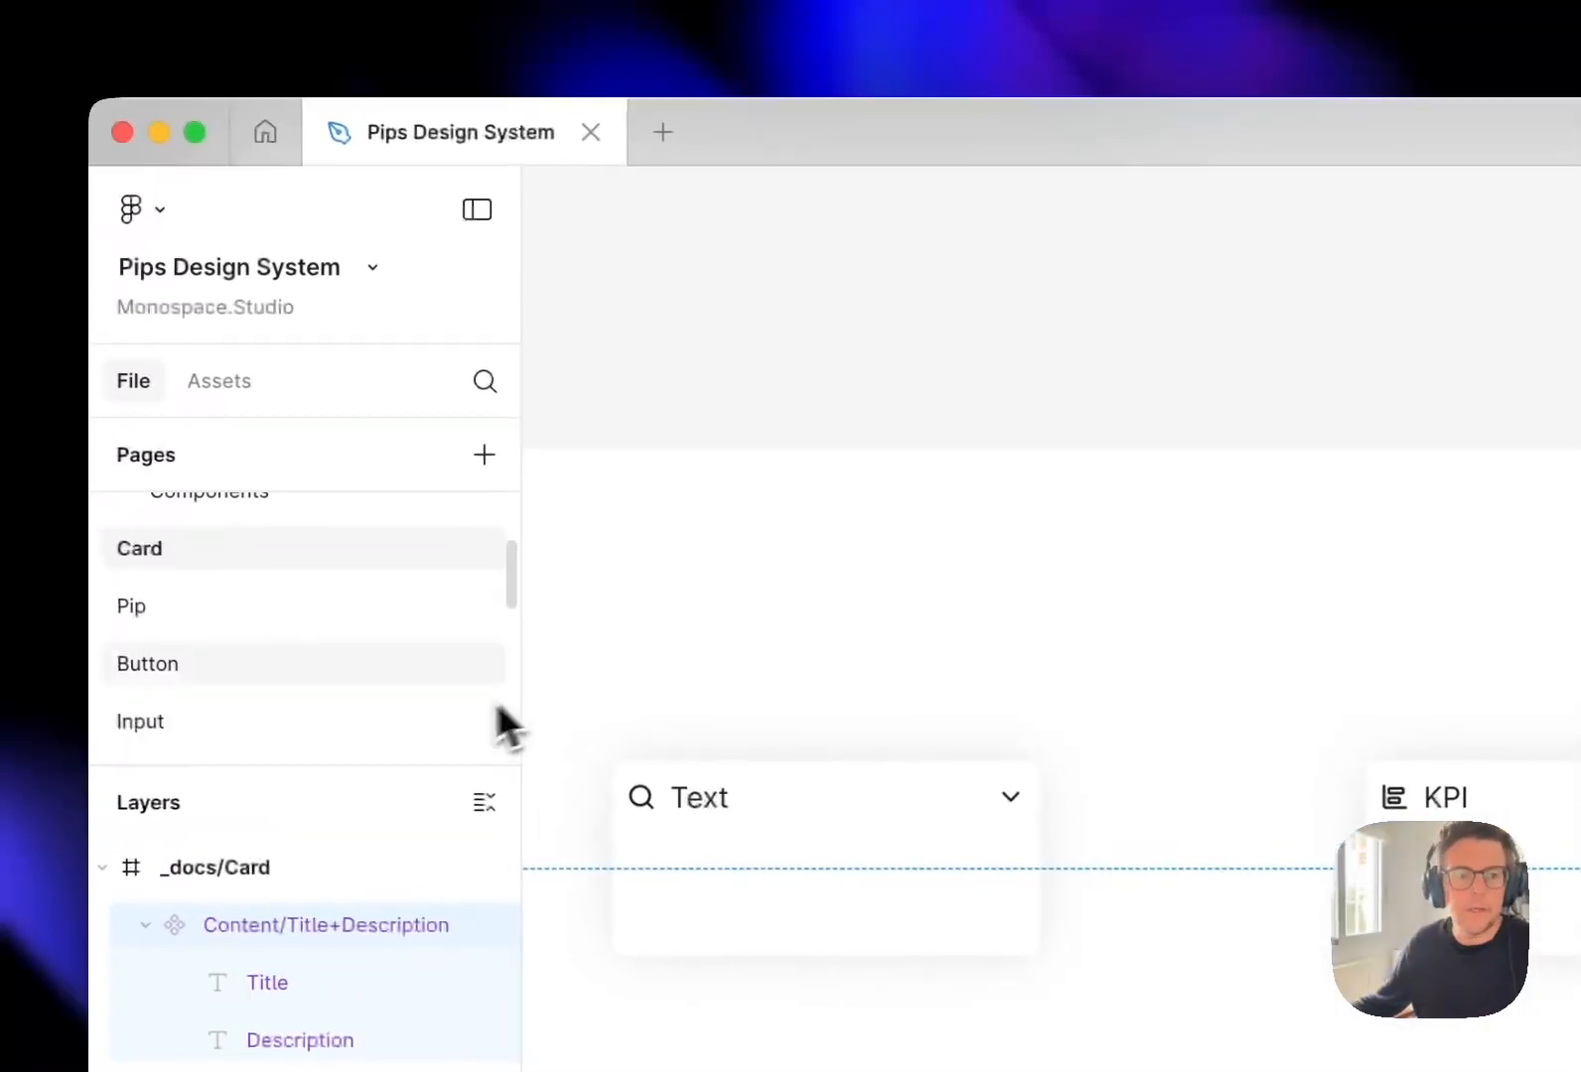
scroll(238, 411, "down", 3)
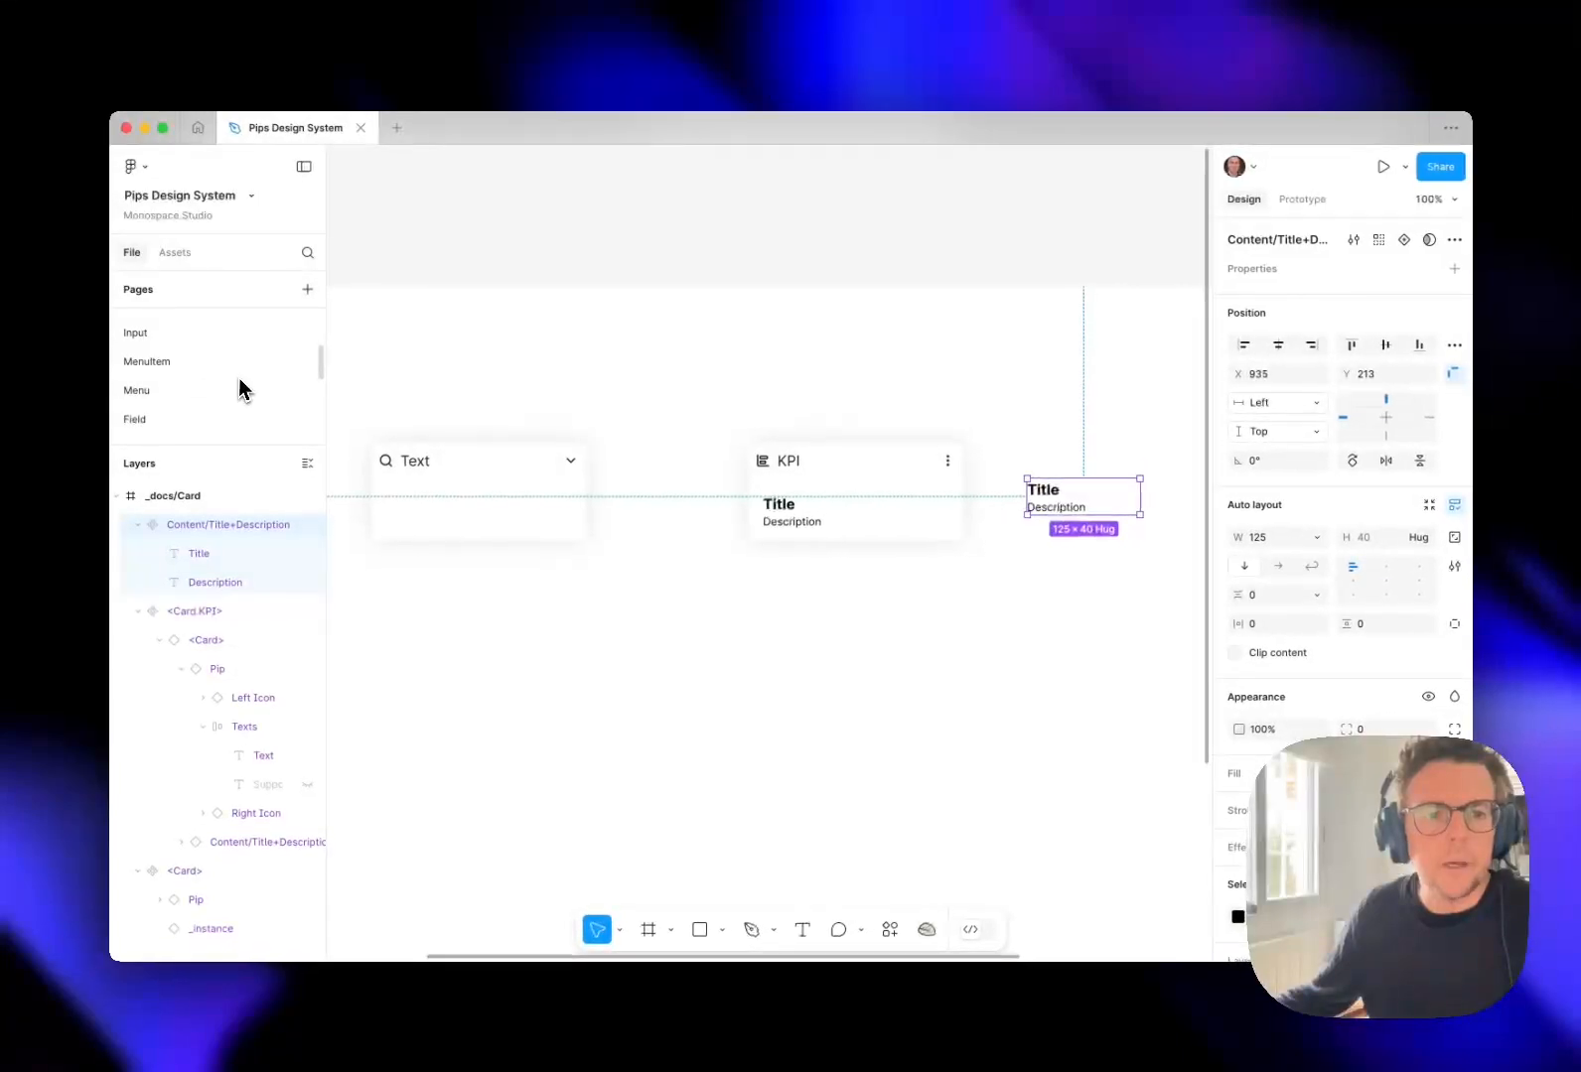
key("cmd+x")
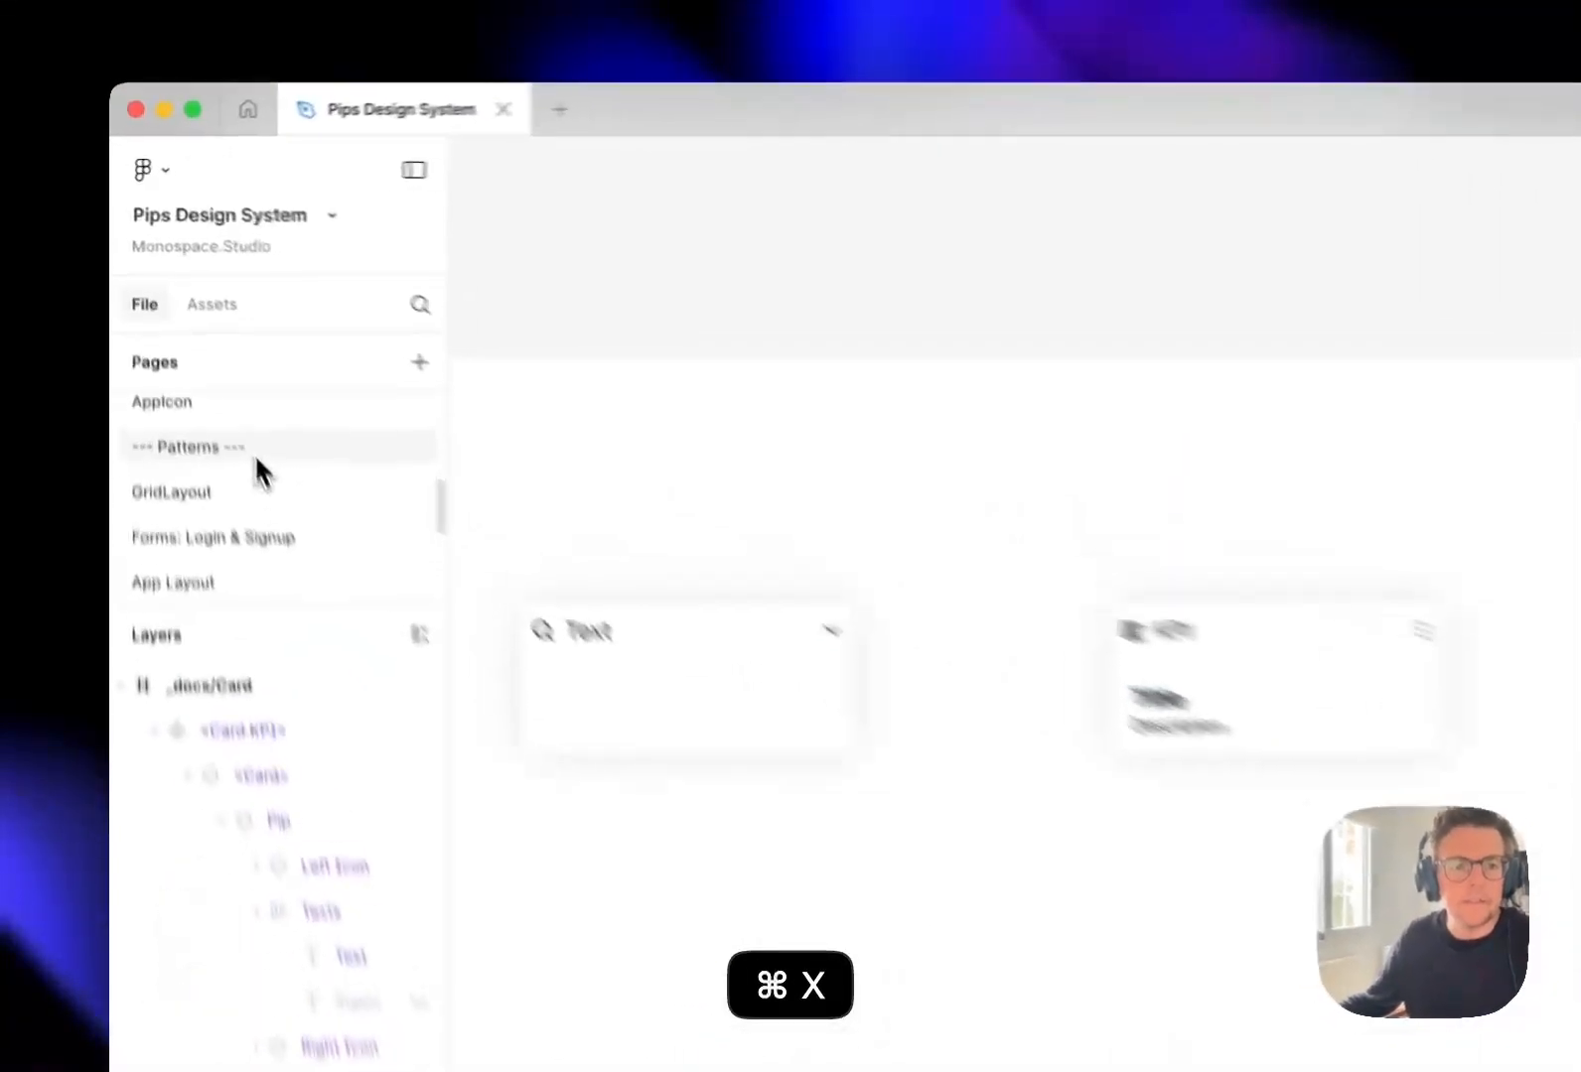
Add a page named Text Blocks directly below the Patterns divider page.
left_click(269, 343)
left_click(307, 289)
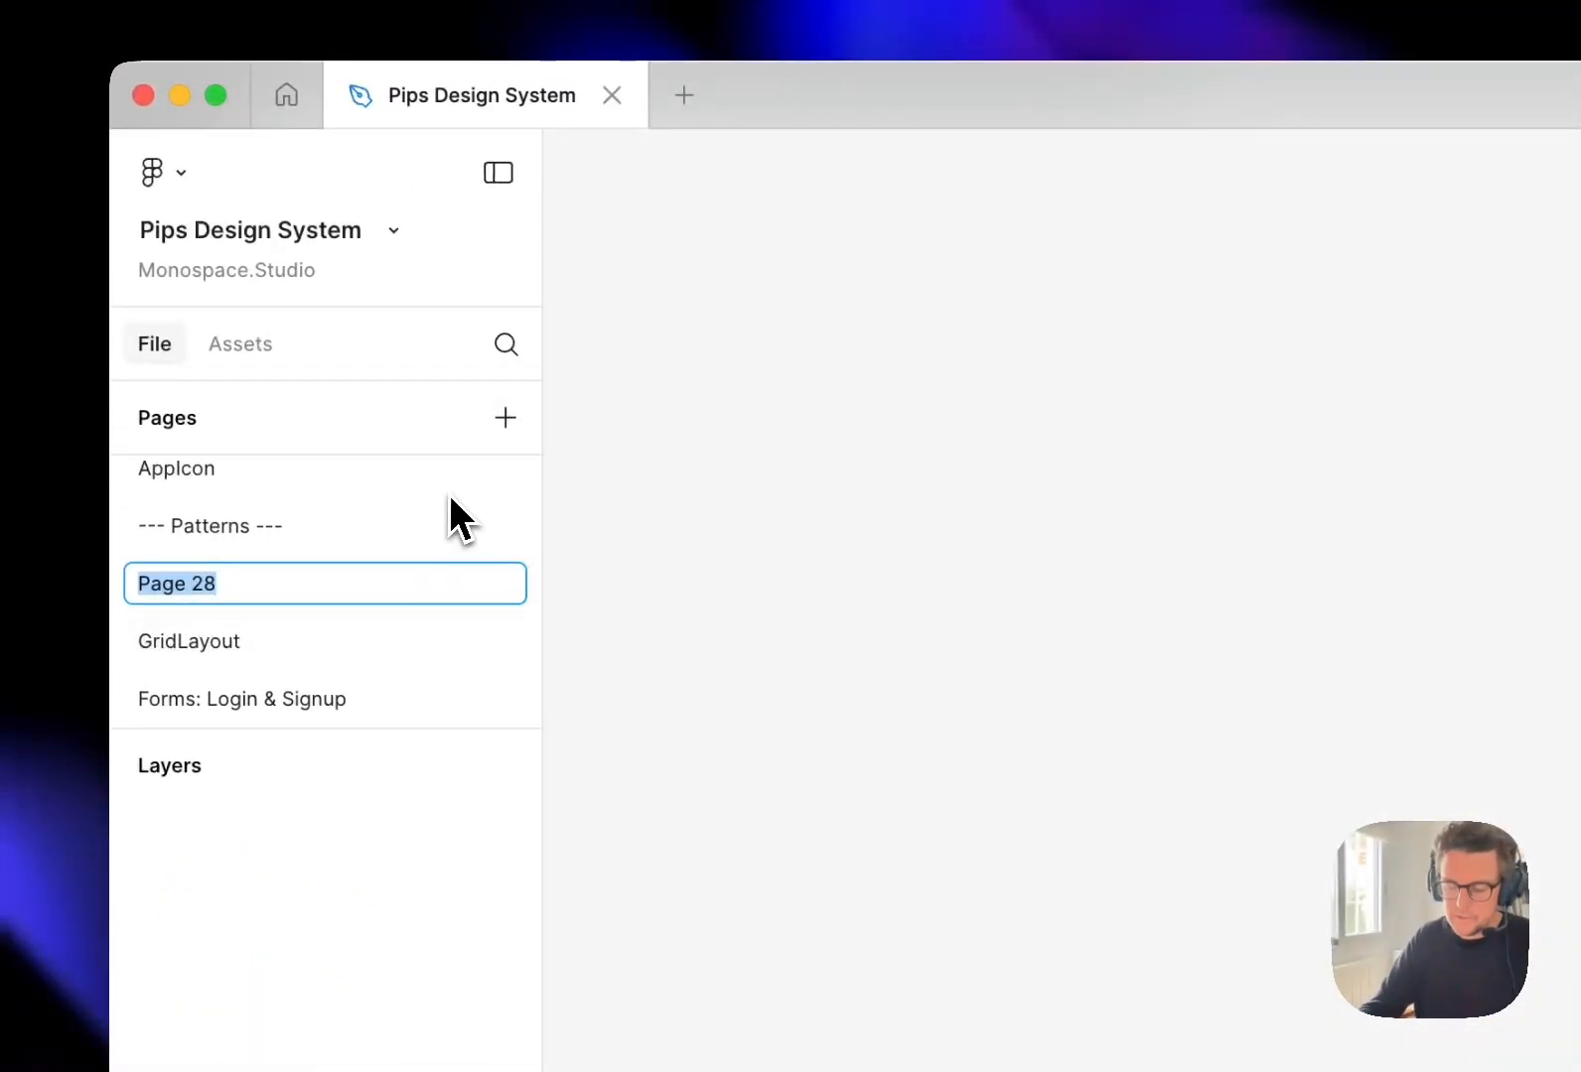
type("Text Blocks")
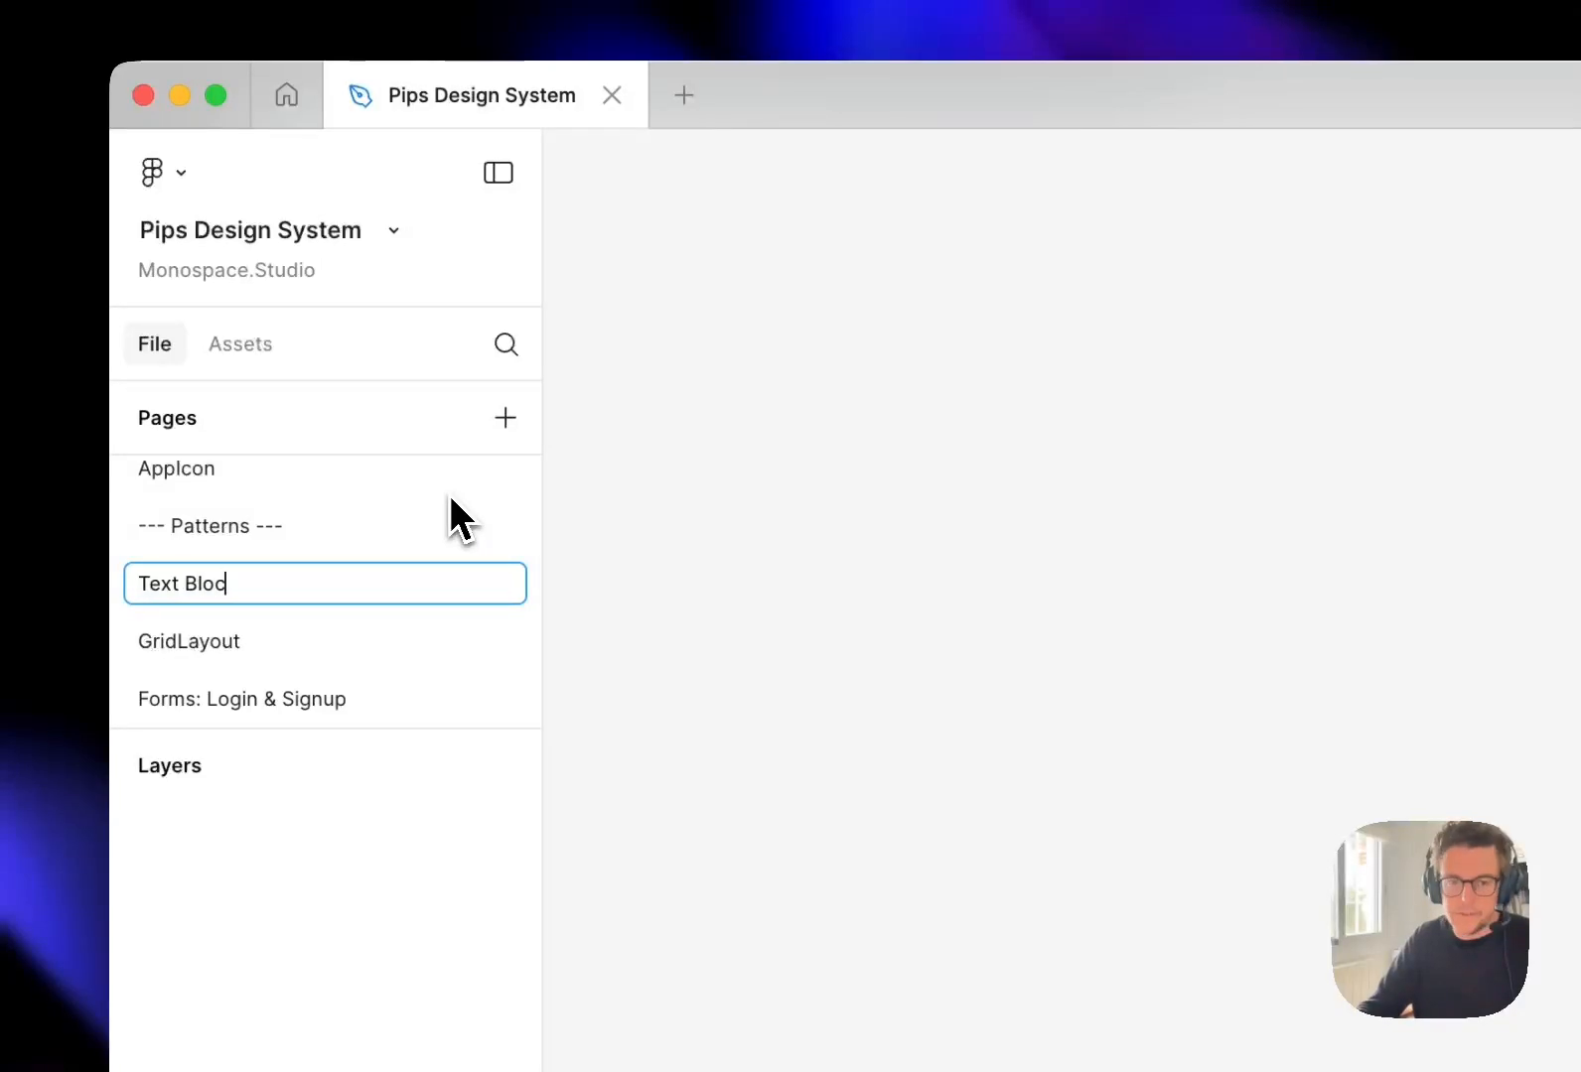
key("Return")
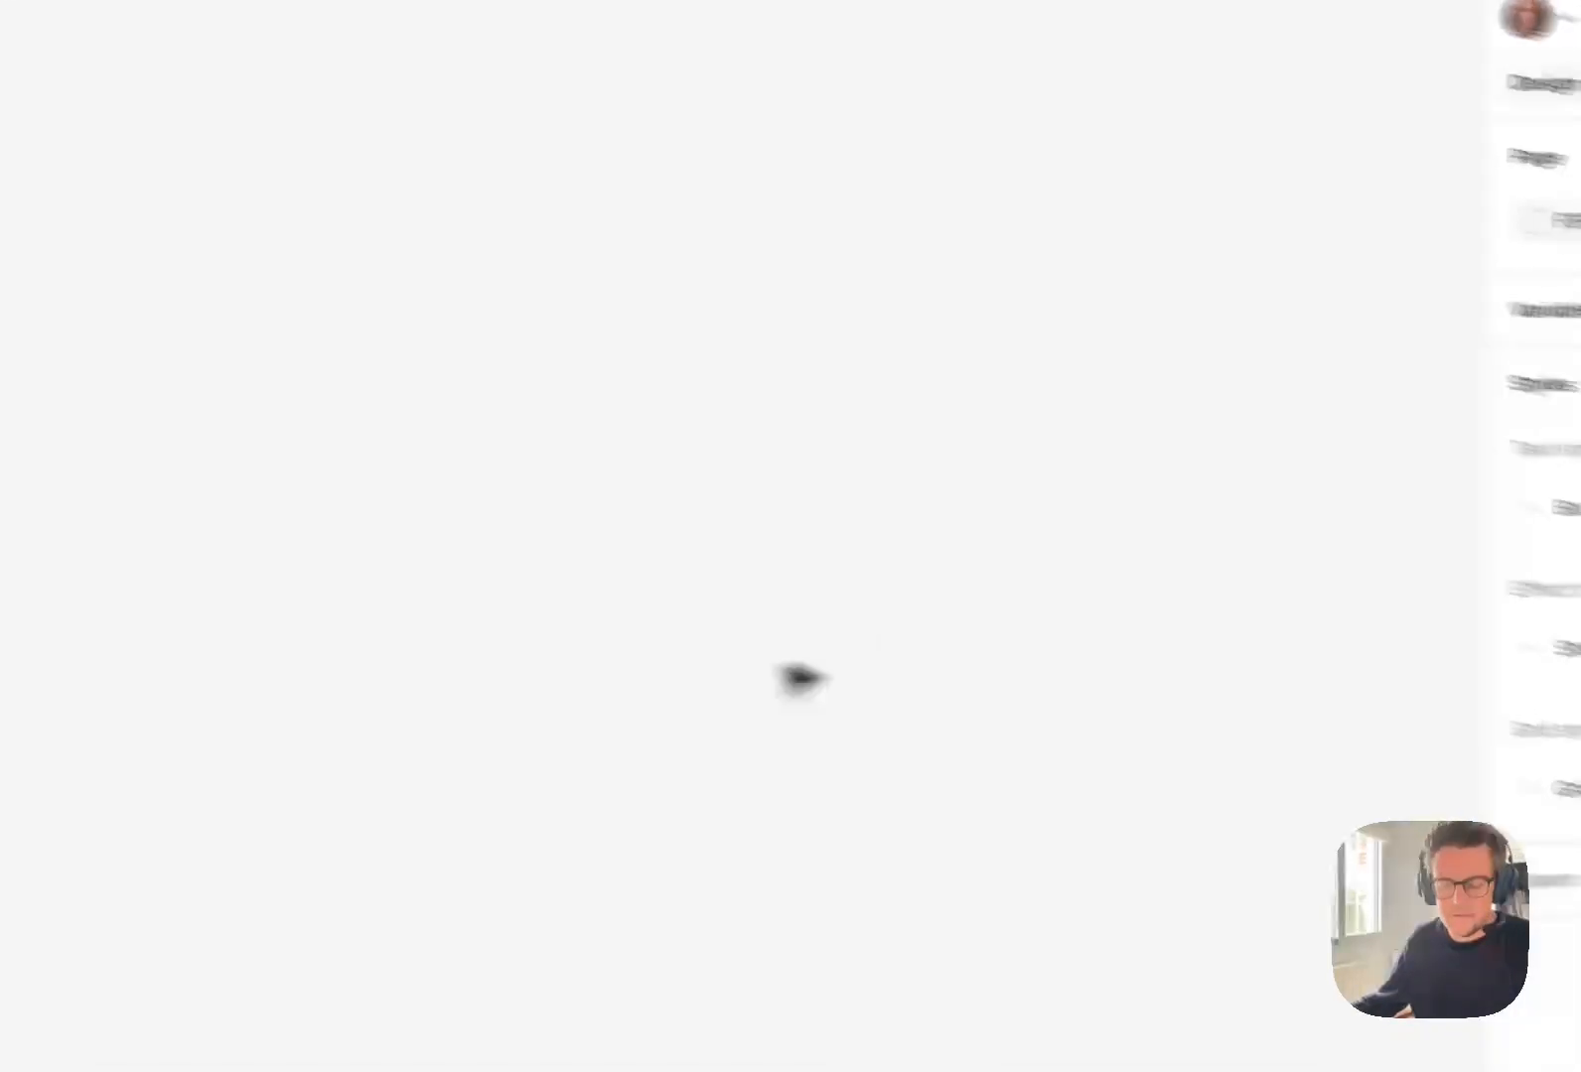
Create a 1440 × 1024 Desktop frame on the Text Blocks page and rename it _docs/TextBlocks.
key("f")
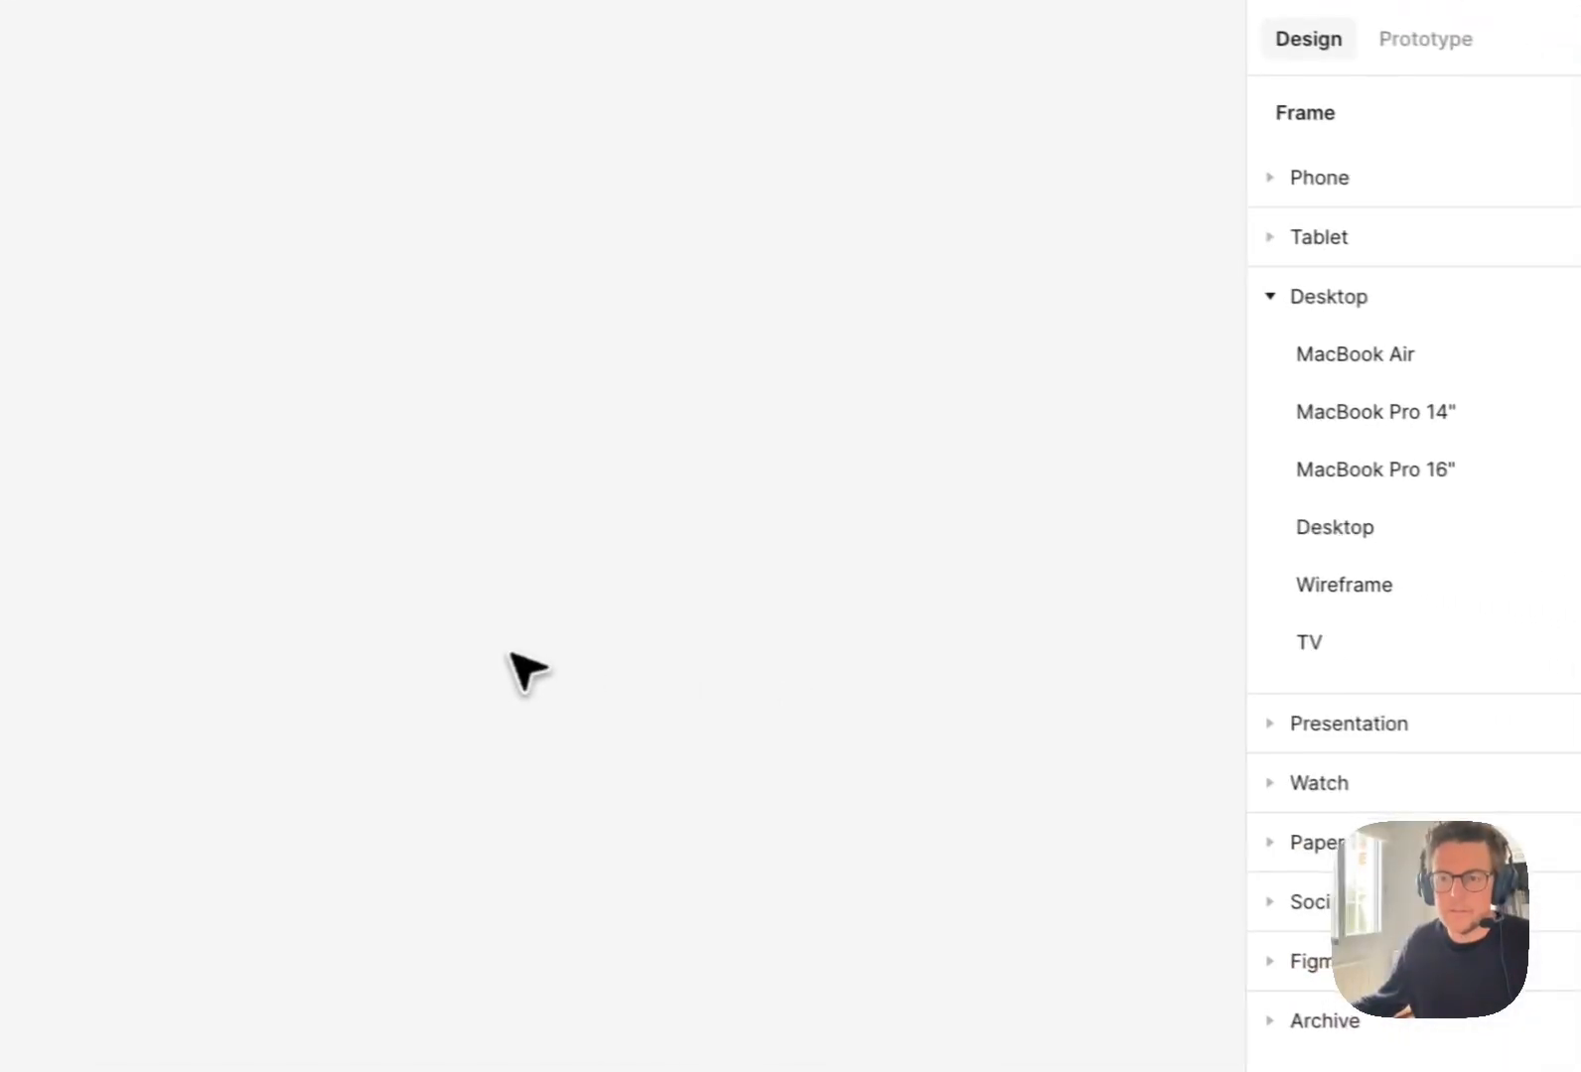
left_click(1181, 554)
key("cmd+r")
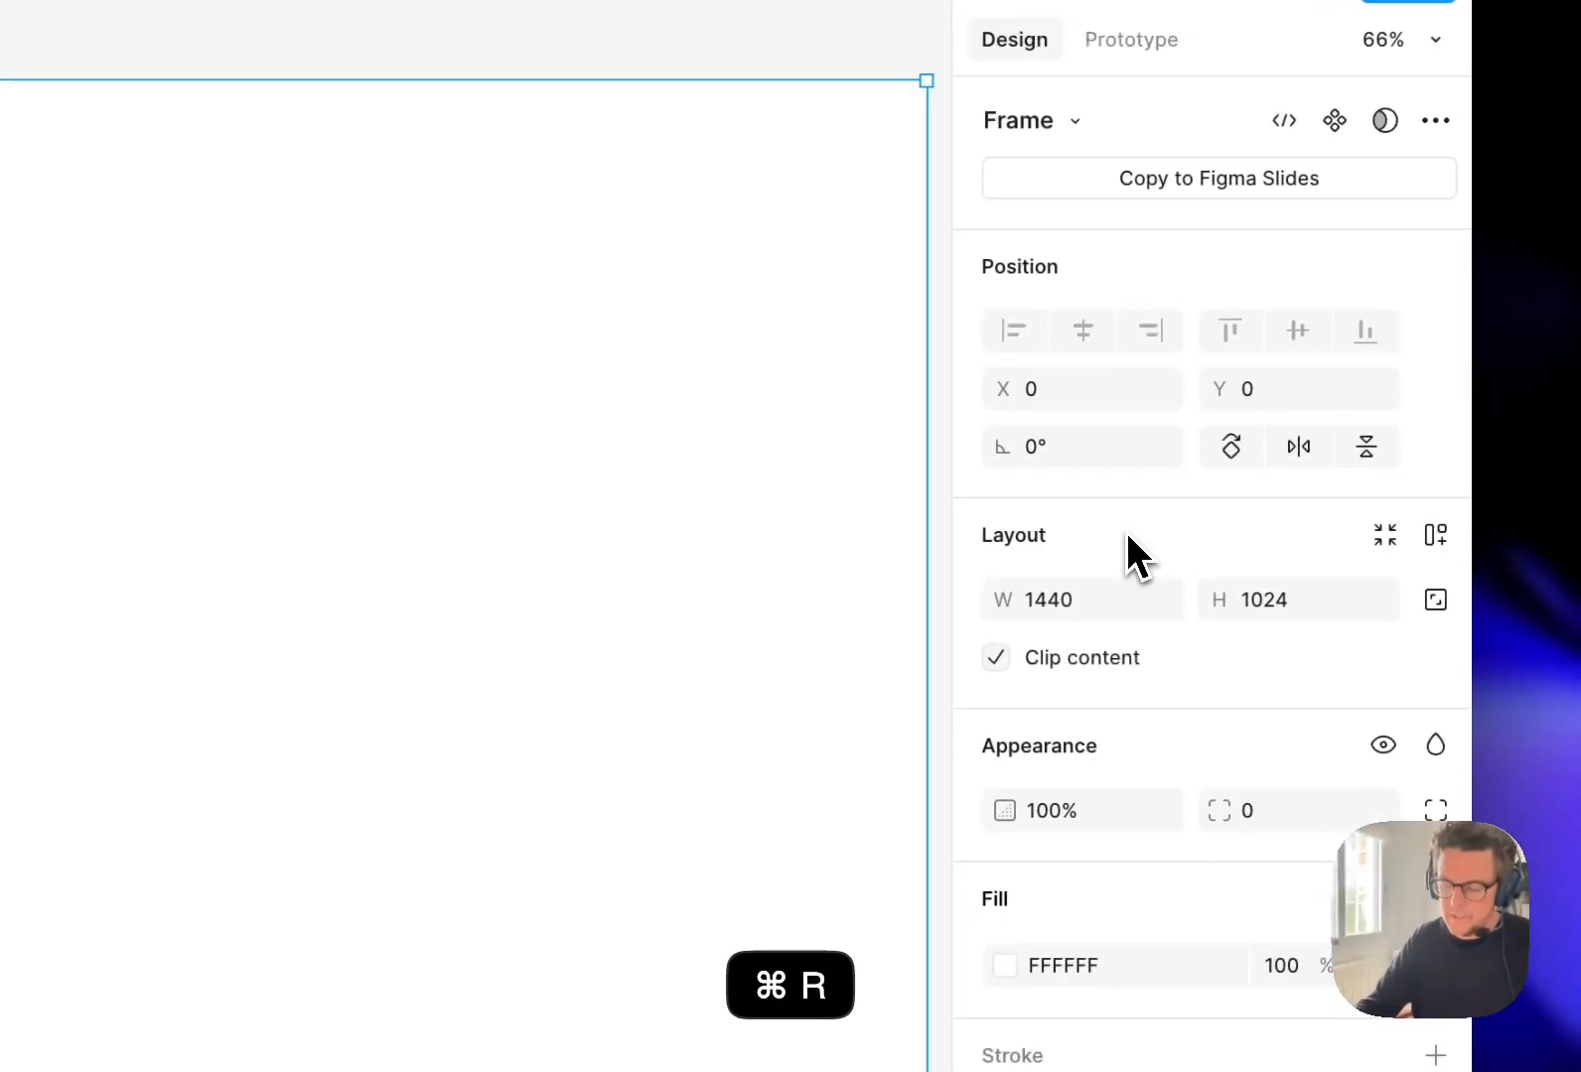
key("shift+slash")
type("_dpocs/")
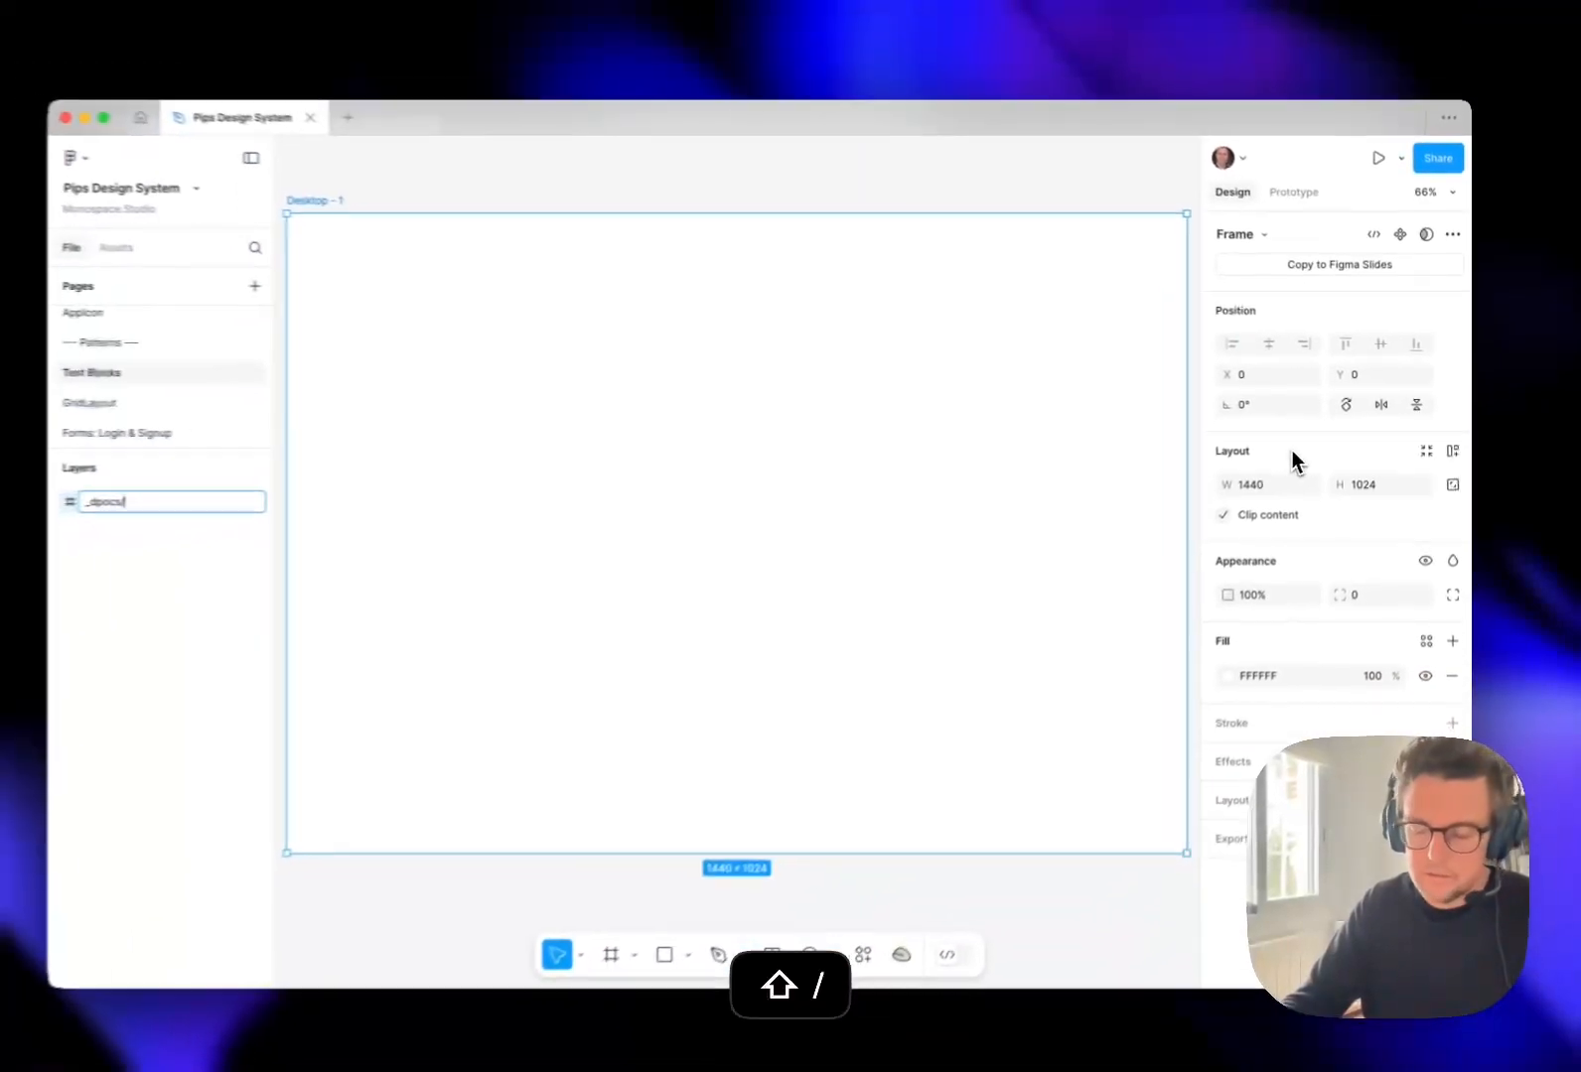
type("TextBlocks")
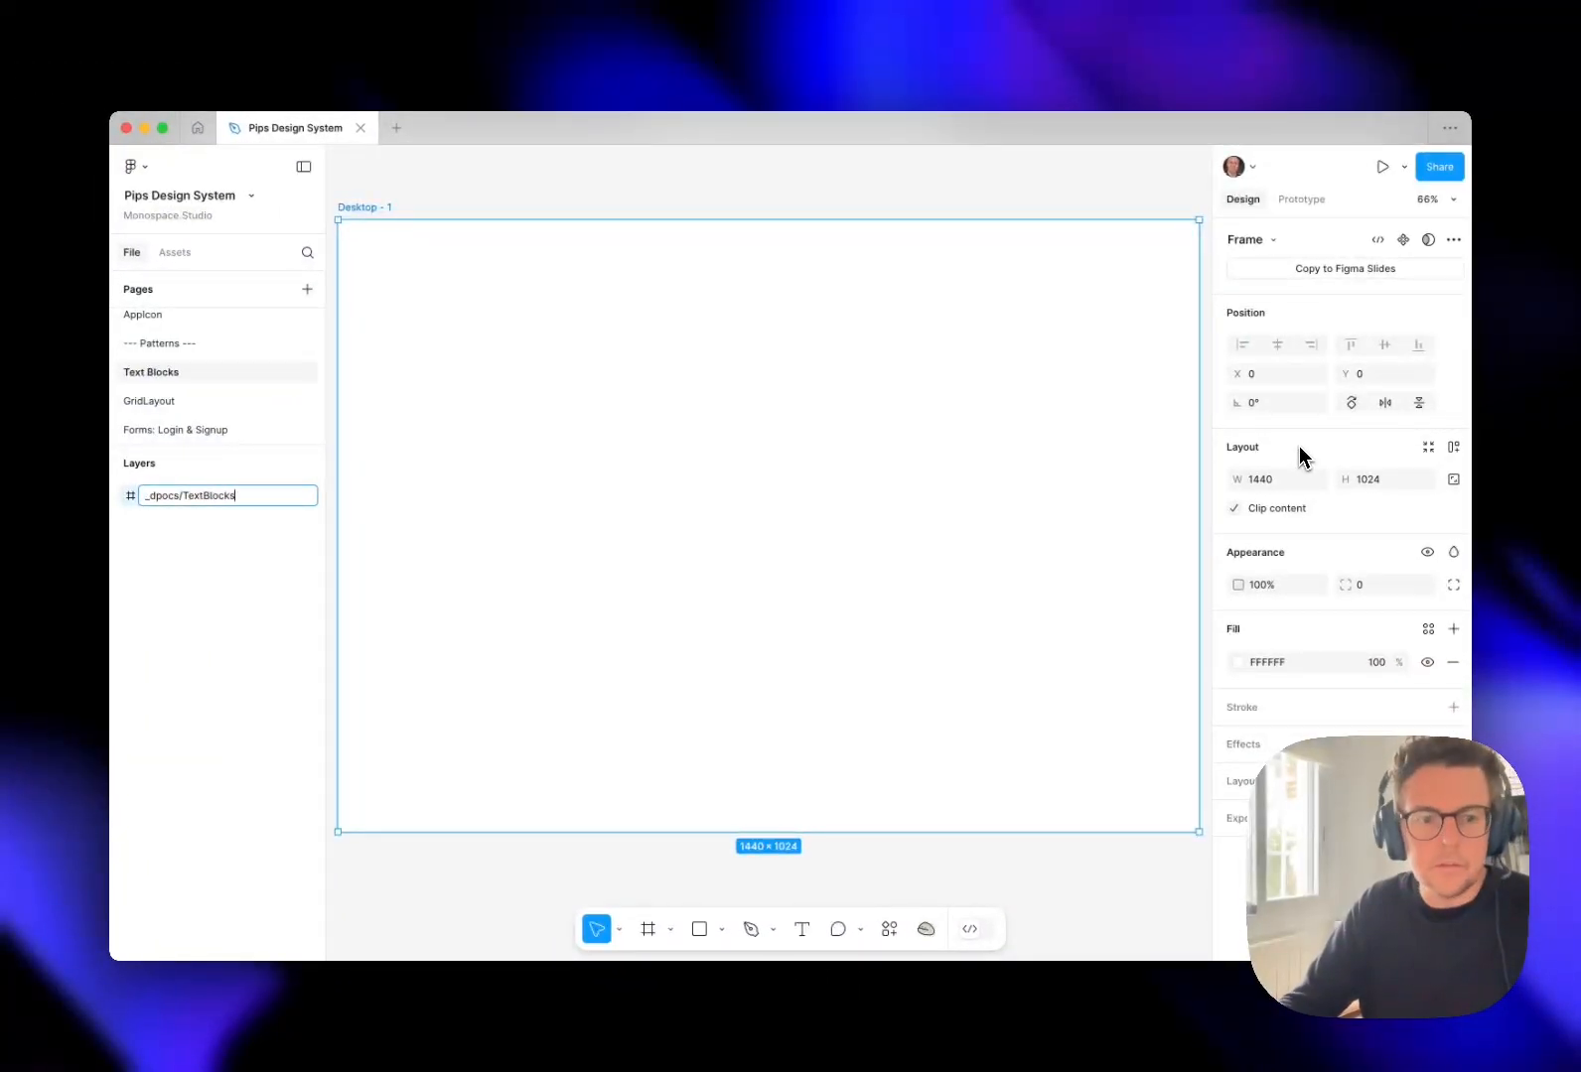
key("super+Left")
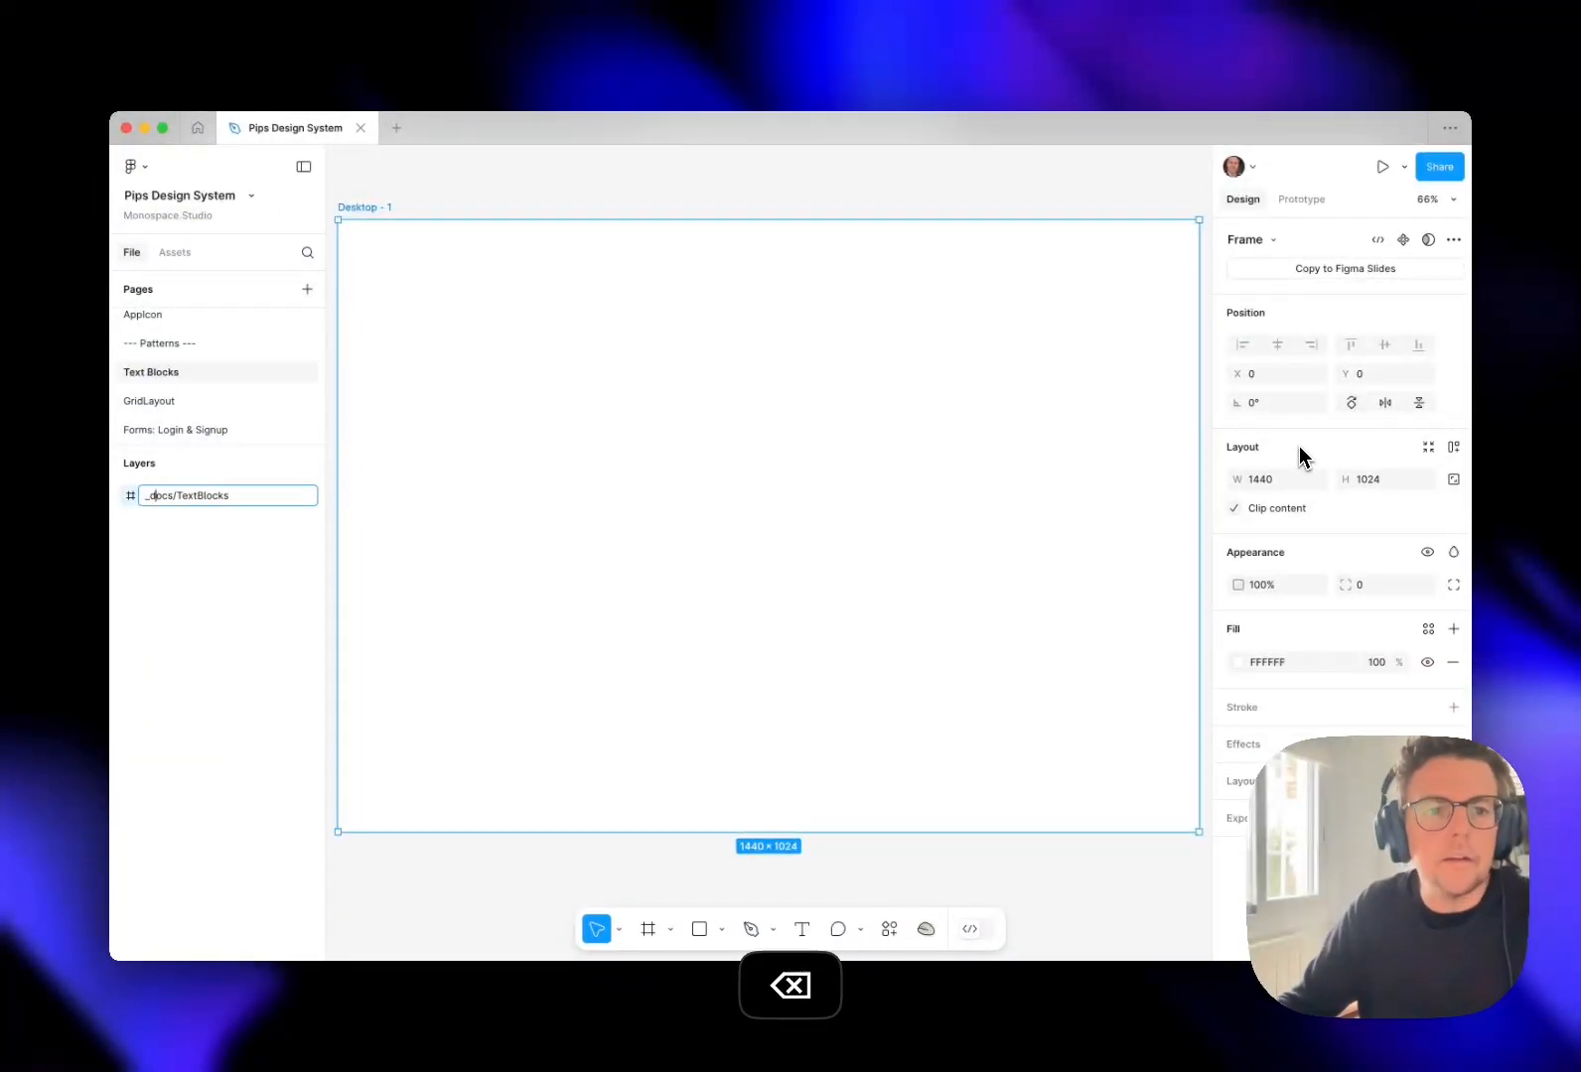
key("Return")
Paste the Content/Title+Description component into the _docs/TextBlocks frame and move it near the frame's upper-left area.
left_click_drag(671, 452, 723, 542)
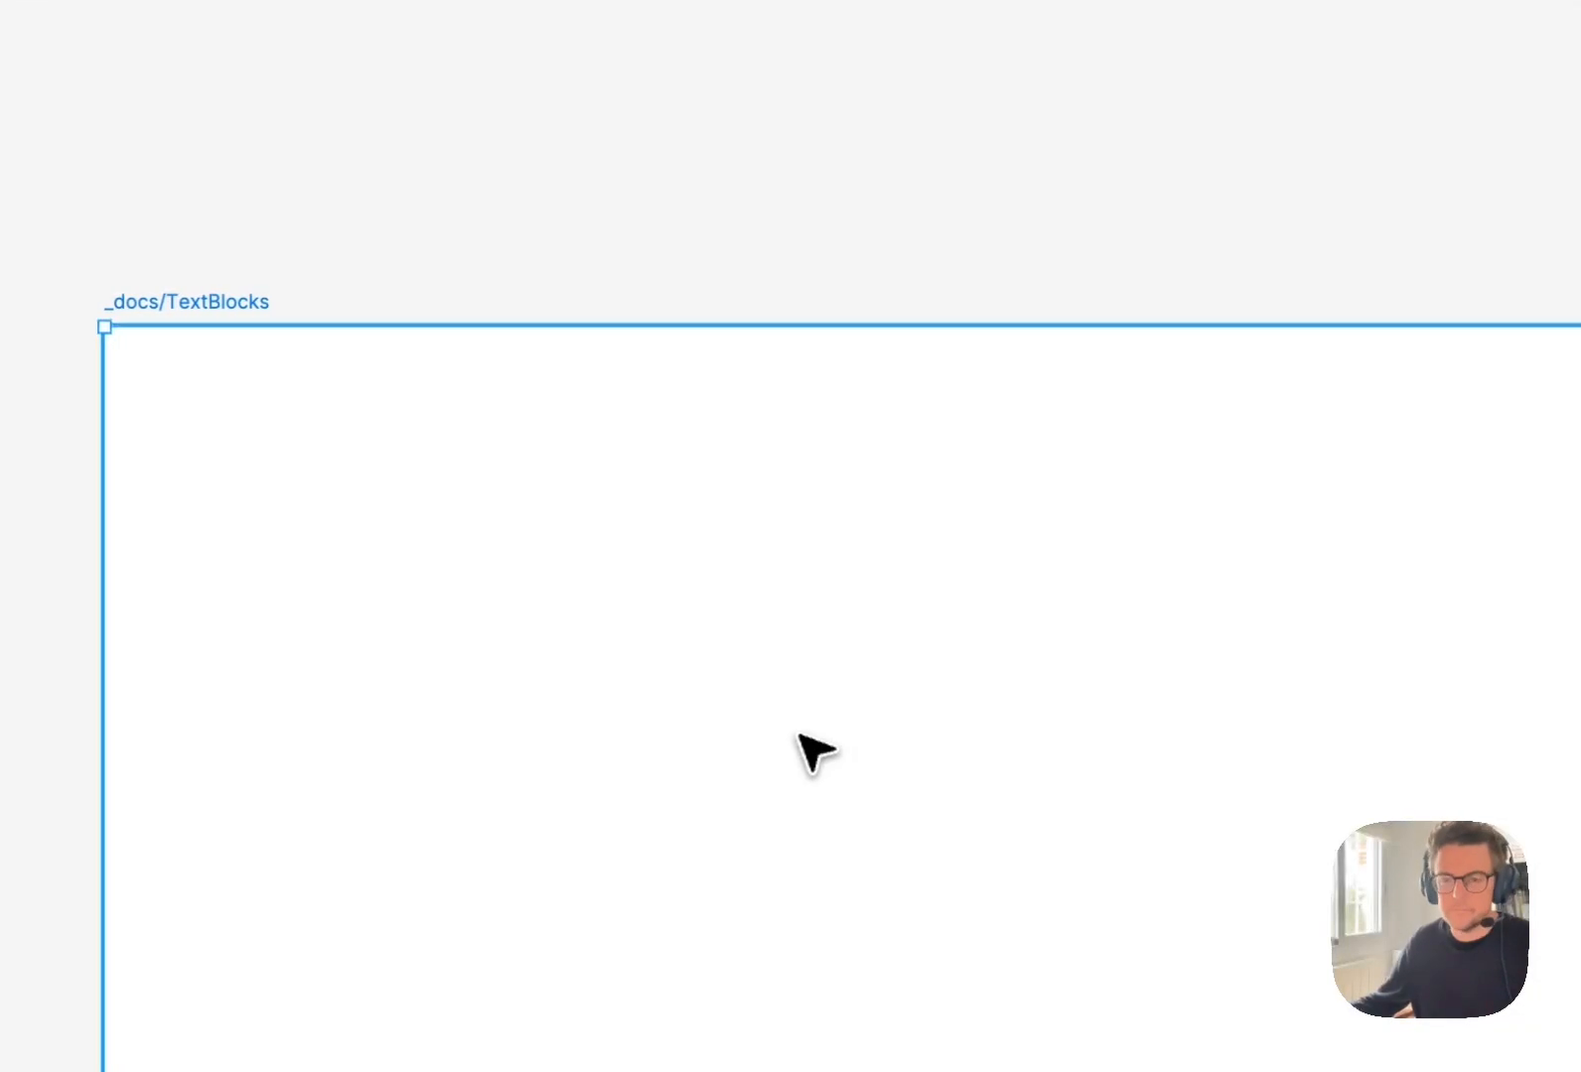
left_click(1098, 218)
key("super+v")
left_click_drag(985, 684, 608, 412)
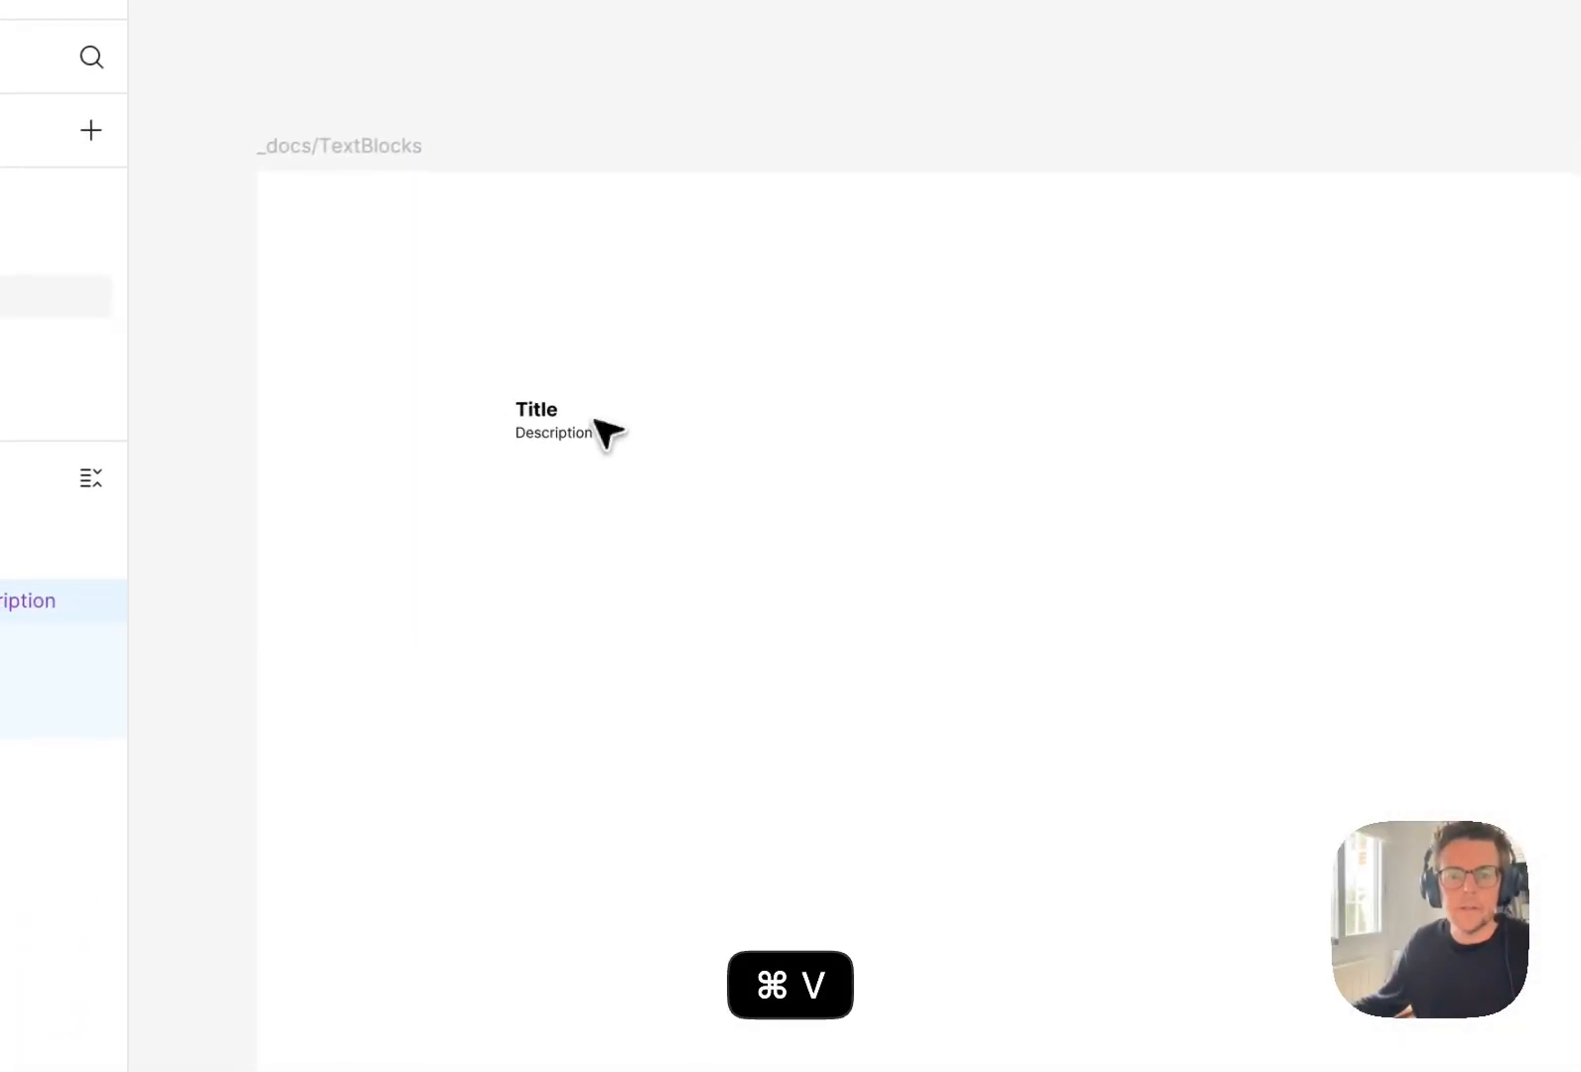
left_click(741, 427)
Return to the Card page and select the <Card.KPI> component.
scroll(275, 417, "up", 3)
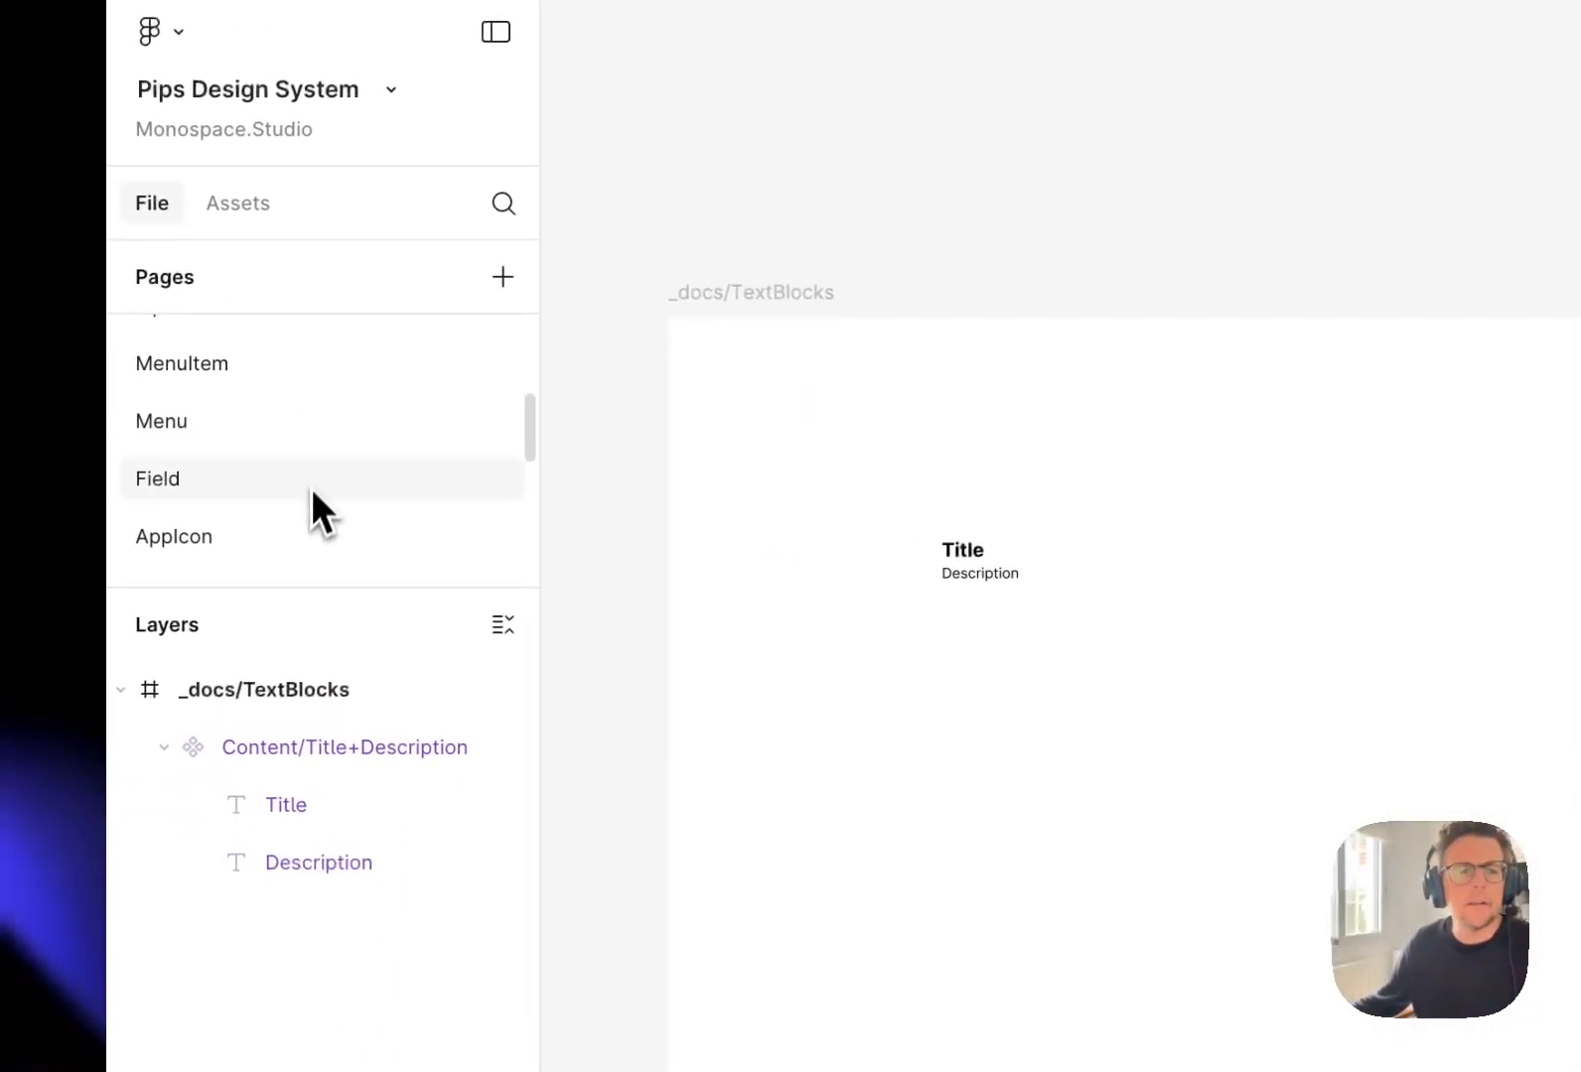
scroll(311, 489, "up", 5)
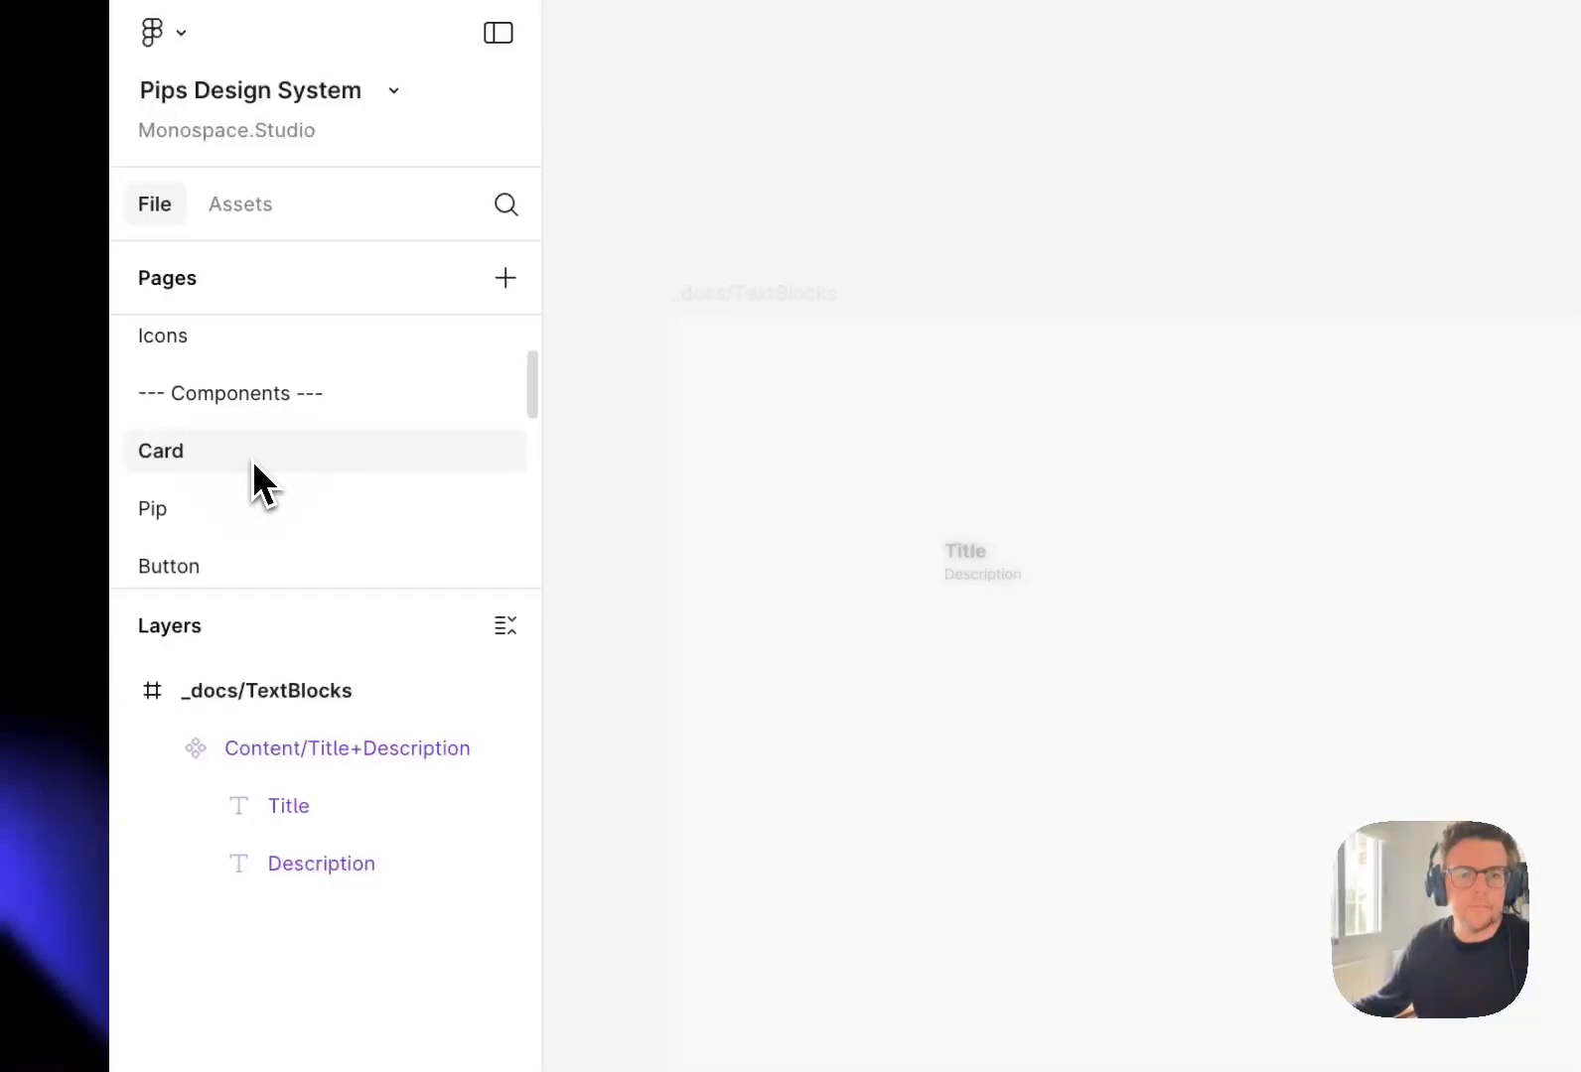
left_click(903, 716)
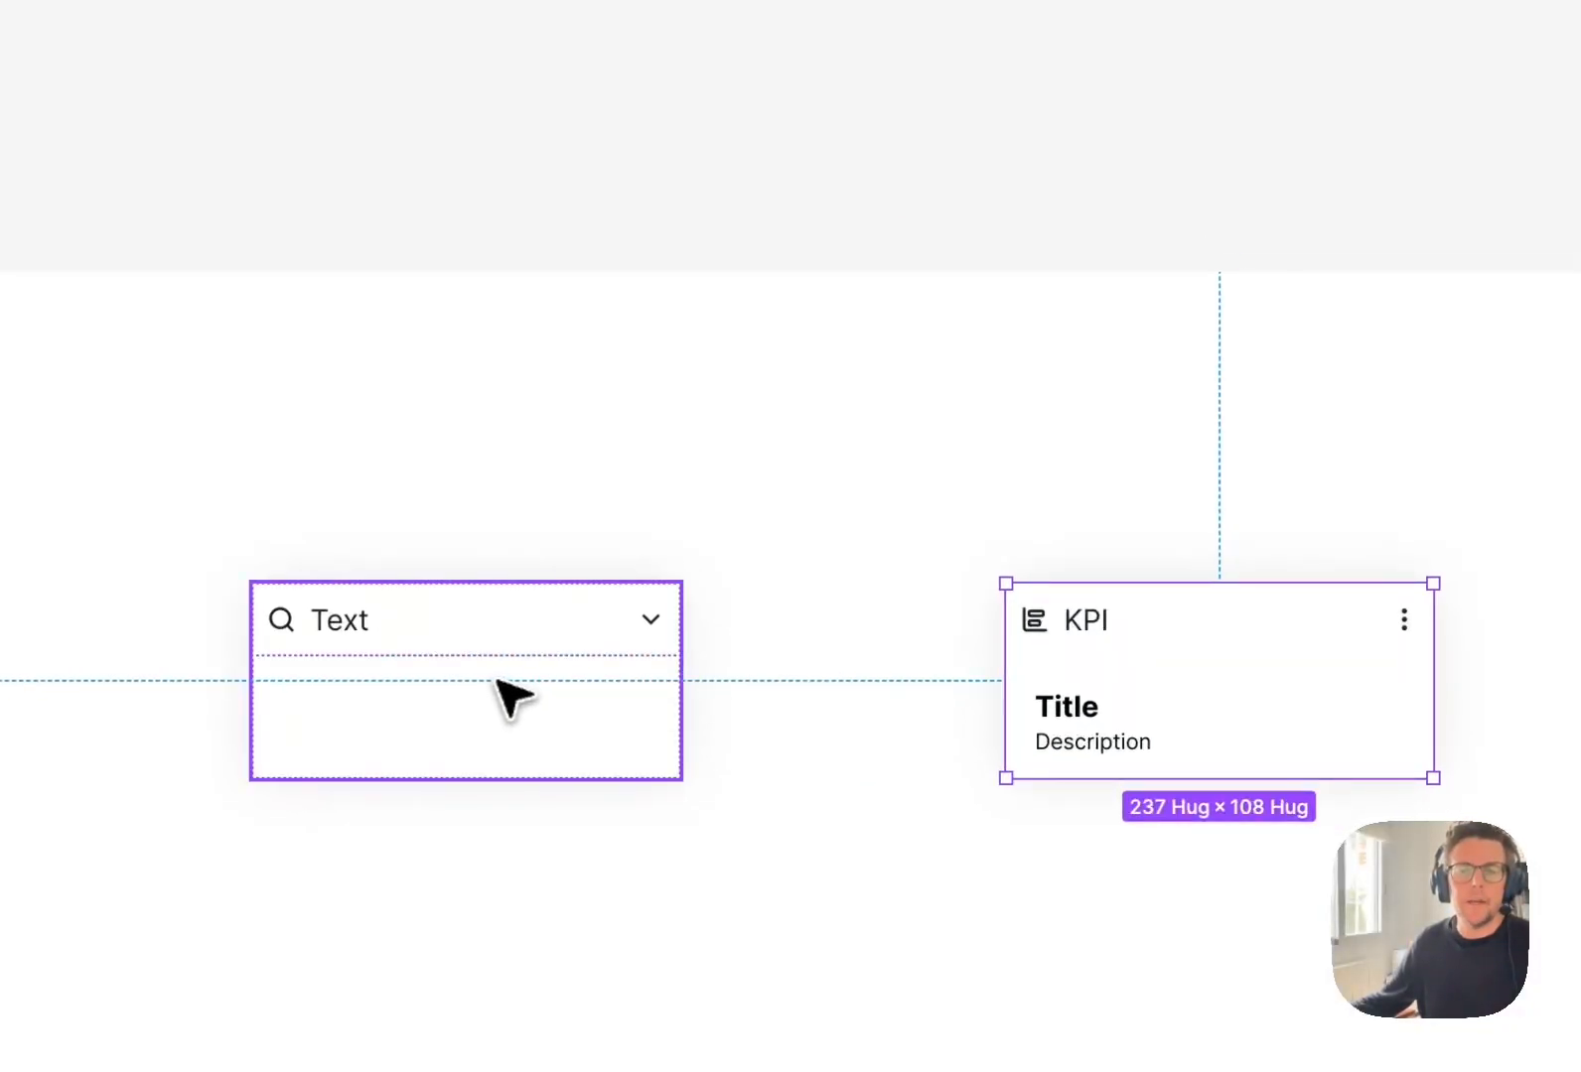
key("space")
mouse_move(851, 594)
left_mouse_down()
mouse_move(820, 597)
mouse_move(844, 590)
left_mouse_up()
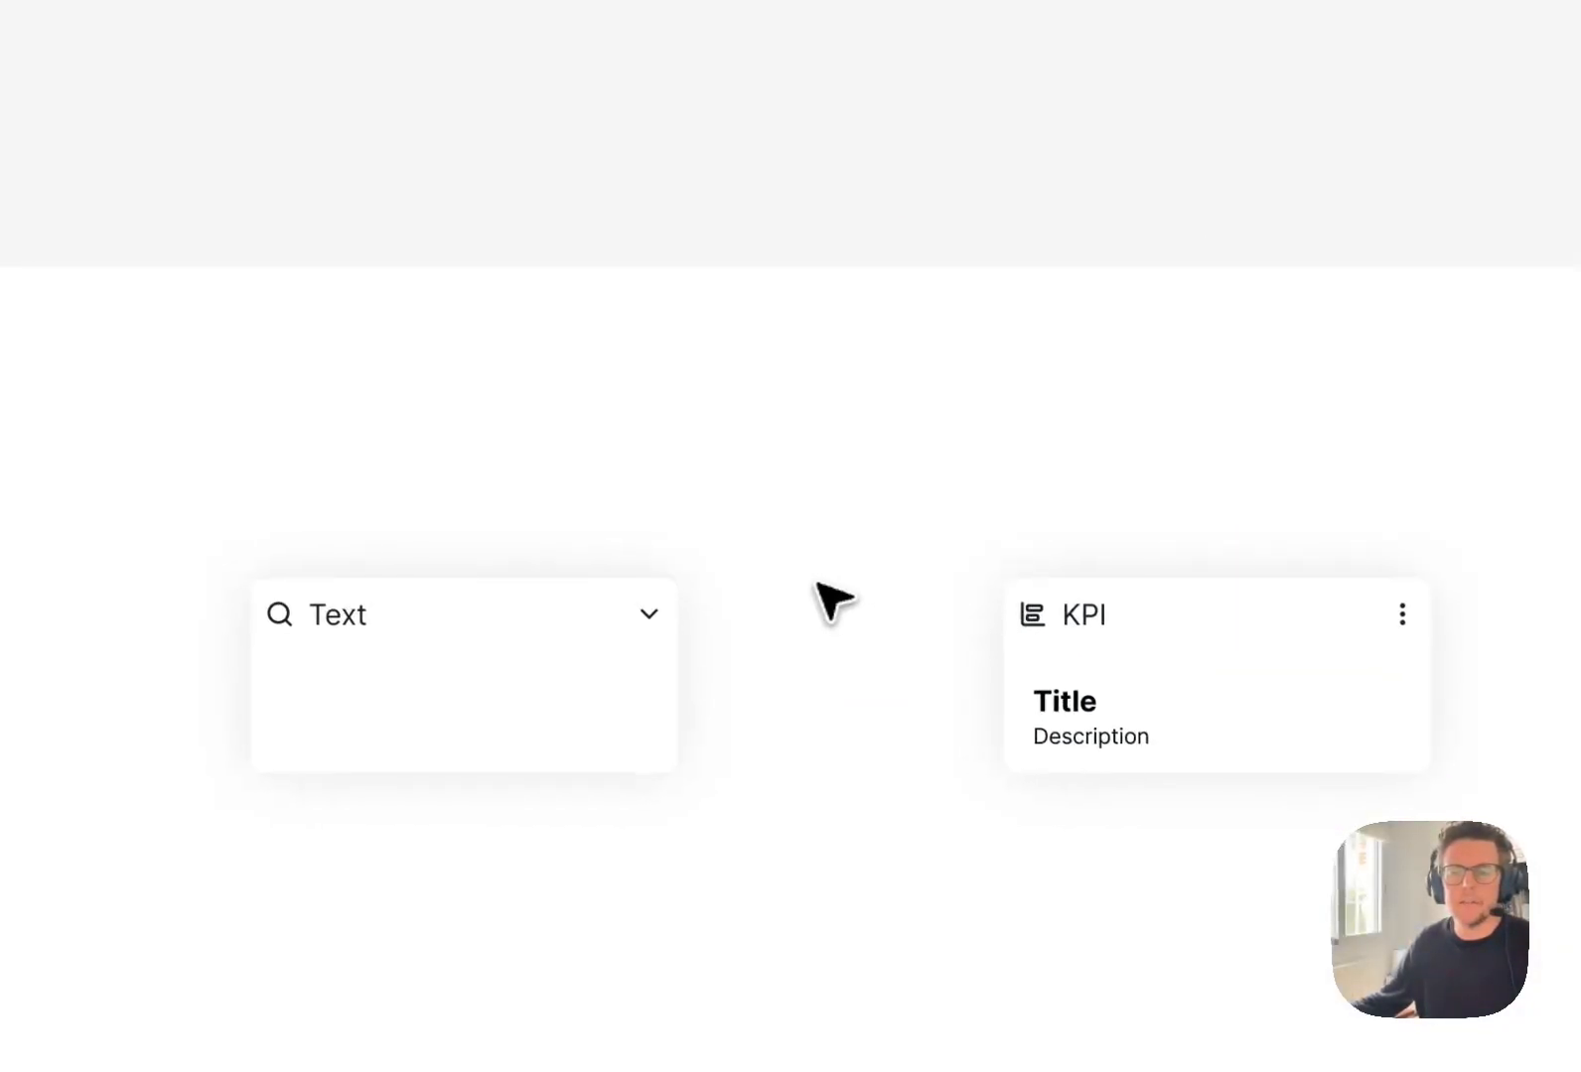
left_click(1213, 666)
key("space")
left_click_drag(940, 647, 963, 643)
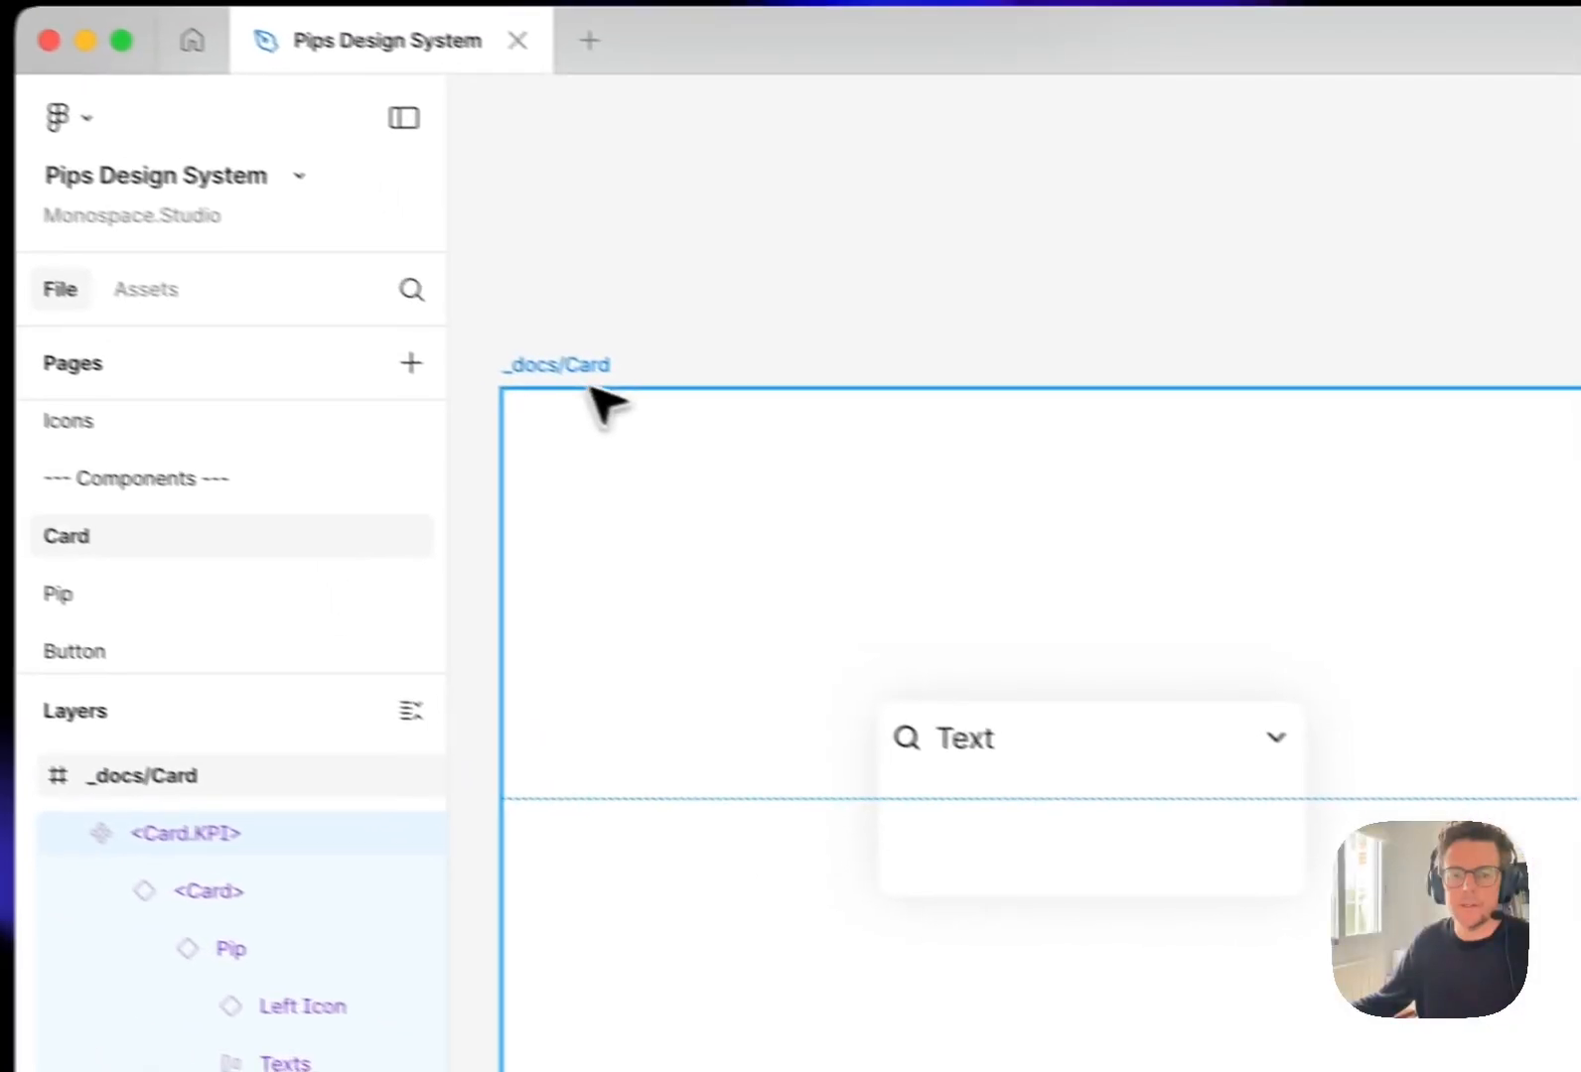
key("space")
left_click_drag(1509, 645, 1526, 619)
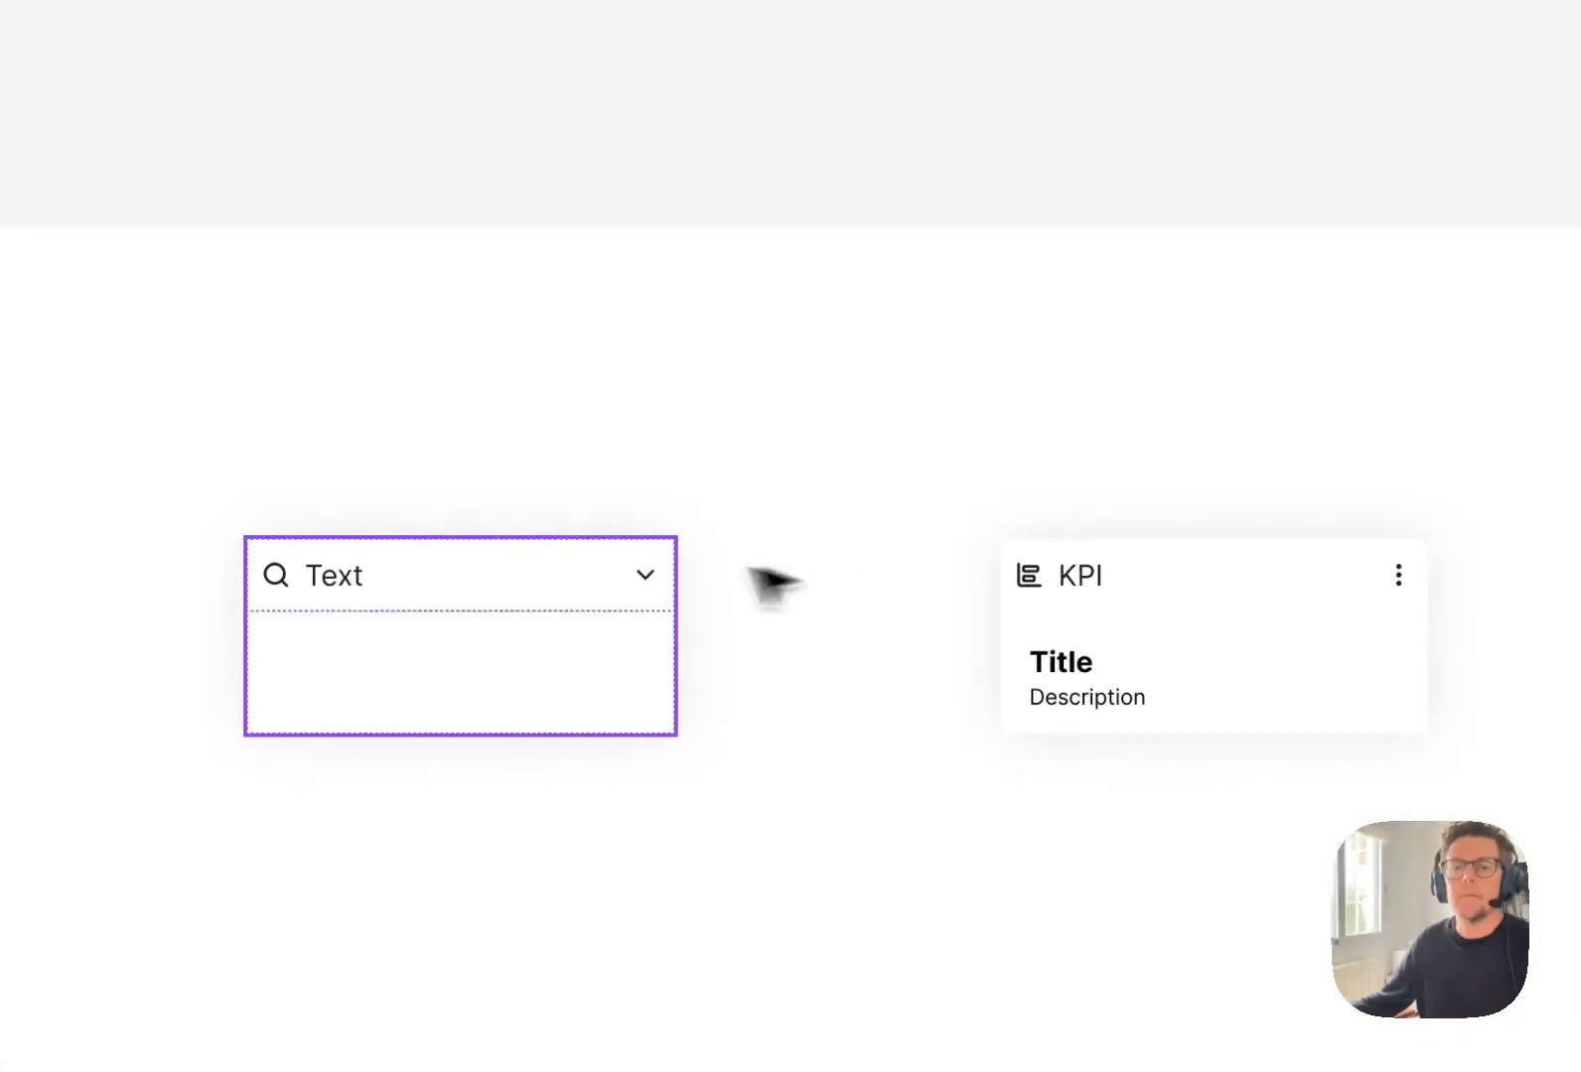
left_click(1169, 625)
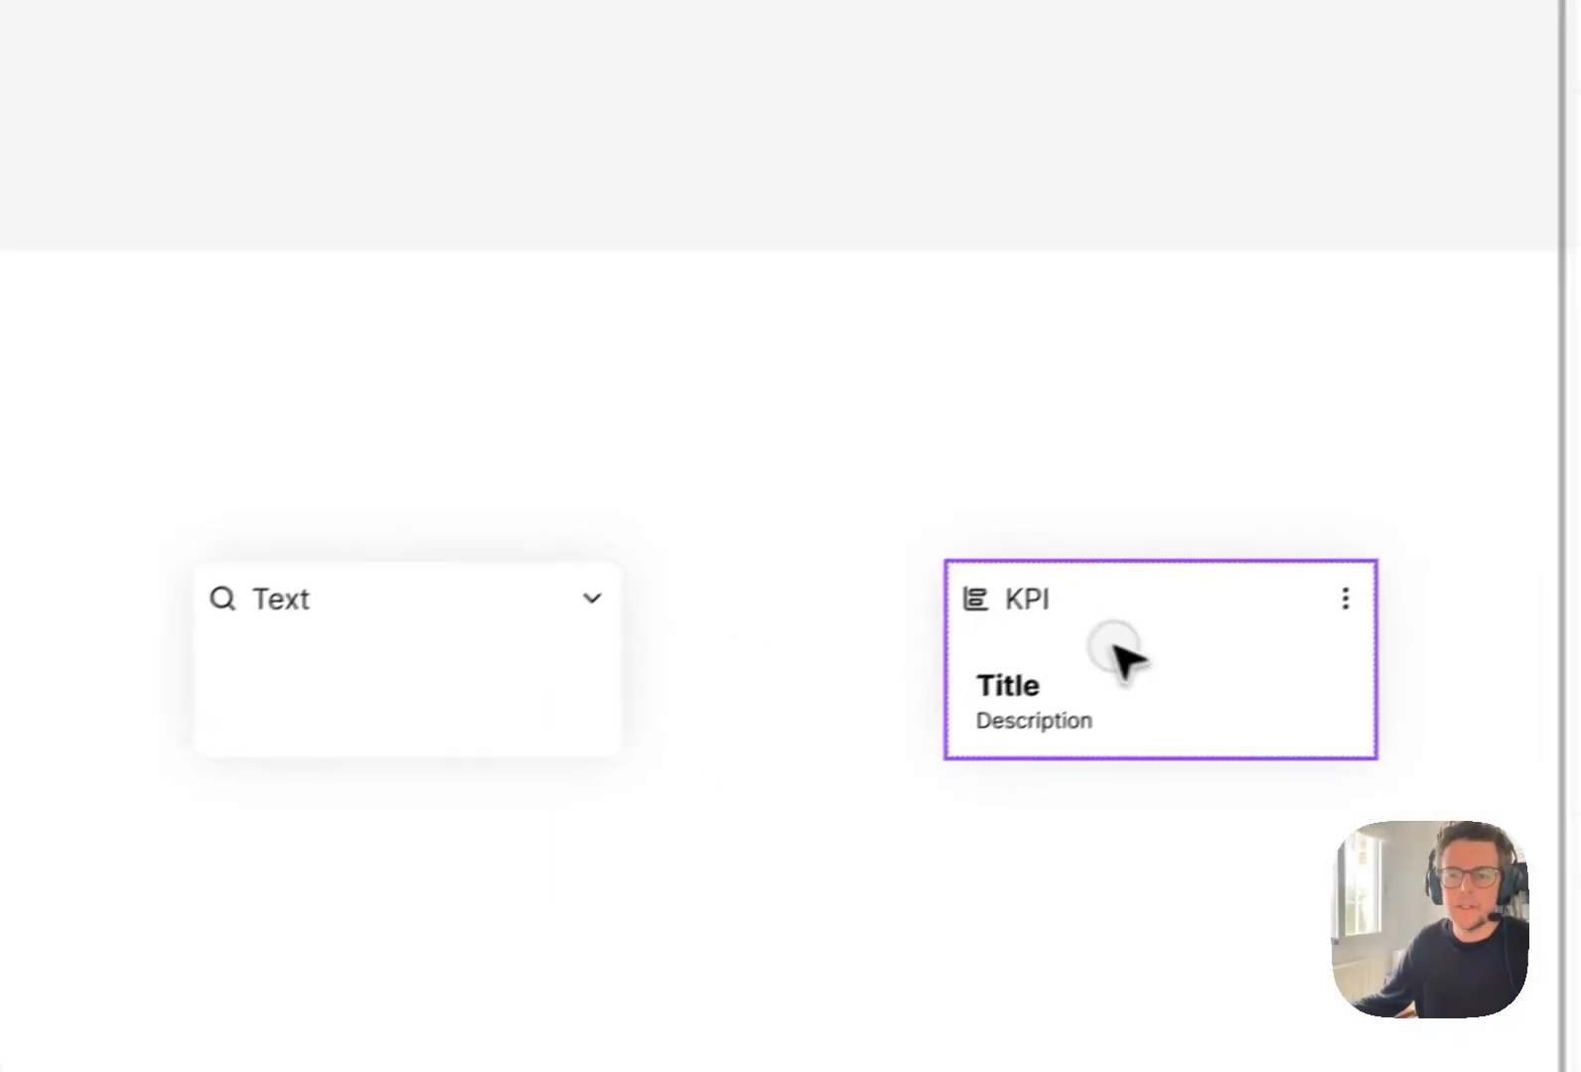
left_click(882, 608)
key("space")
left_click_drag(903, 588, 770, 580)
left_click(956, 620)
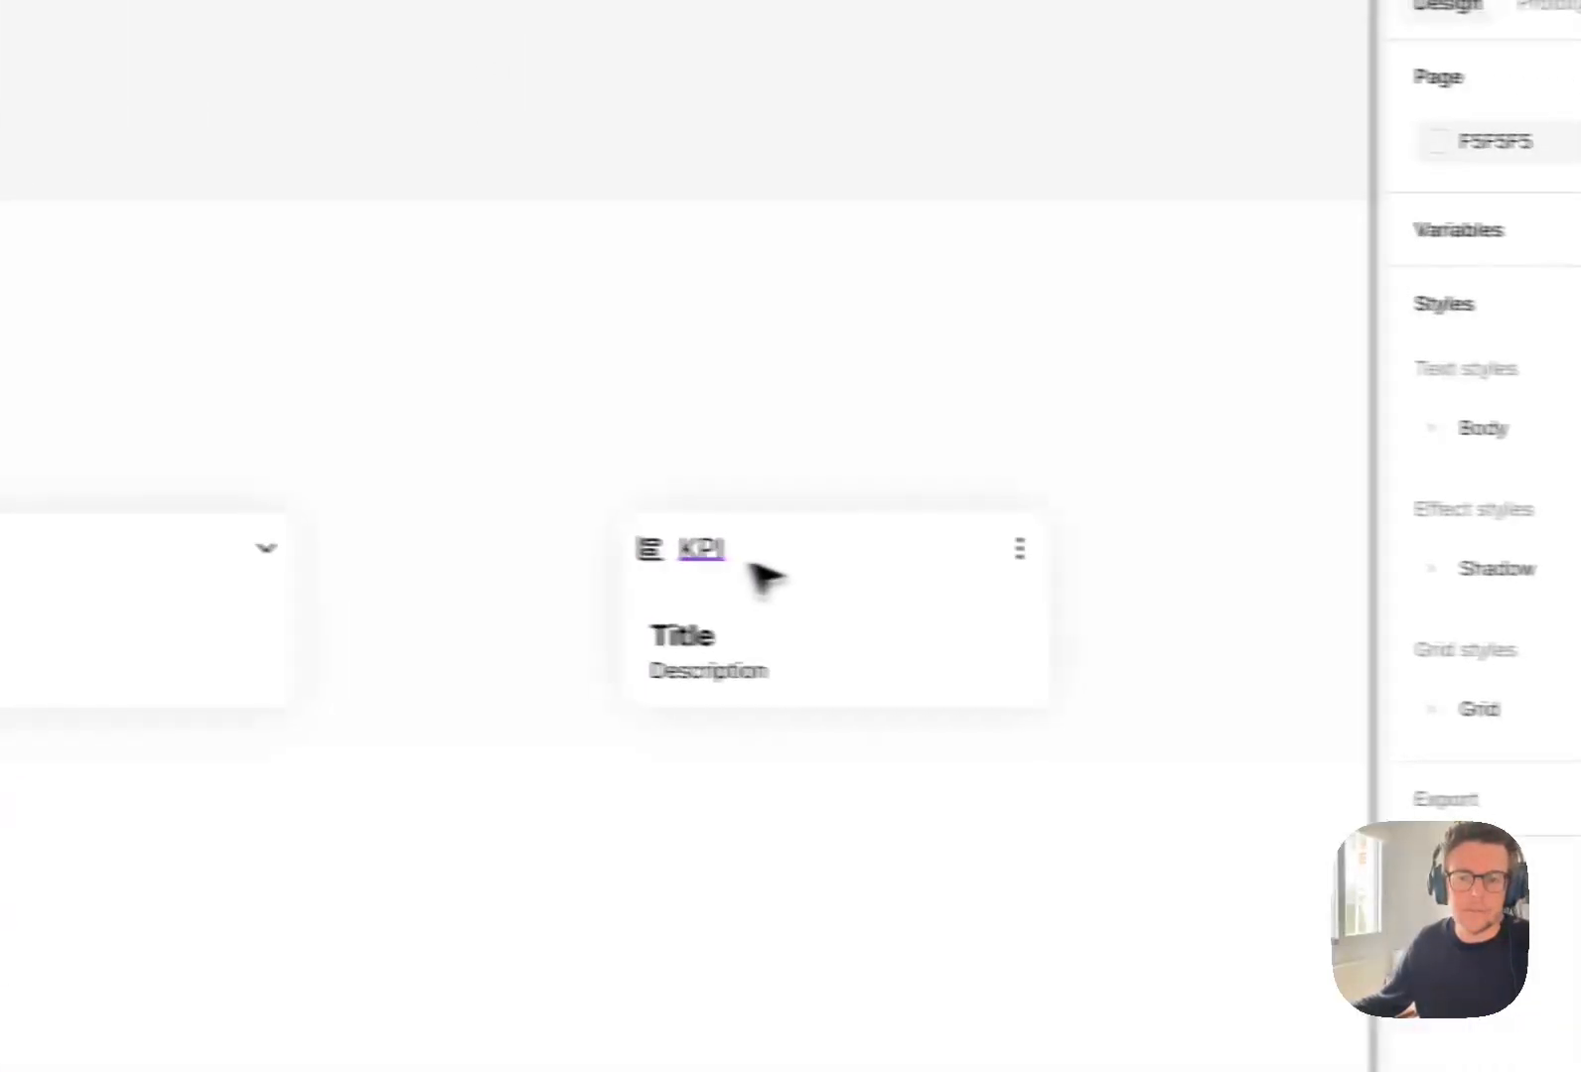
Try the text Title in the KPI card's header and undo the change.
left_click(723, 554)
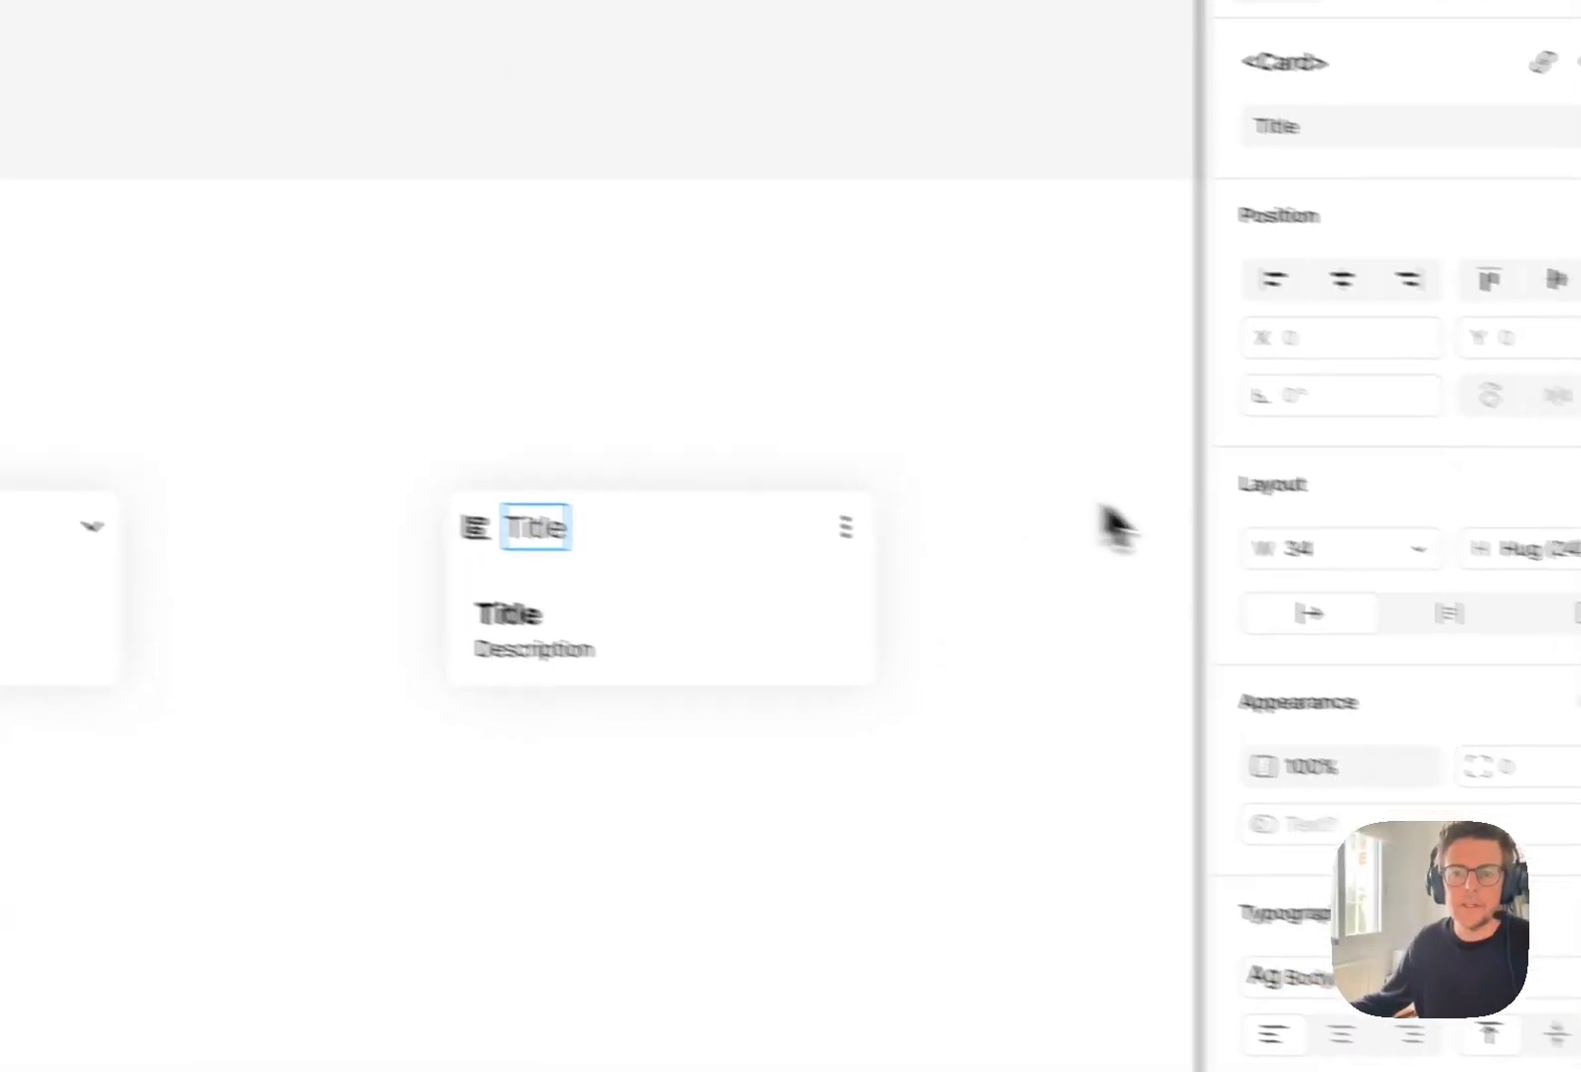
left_click(797, 231)
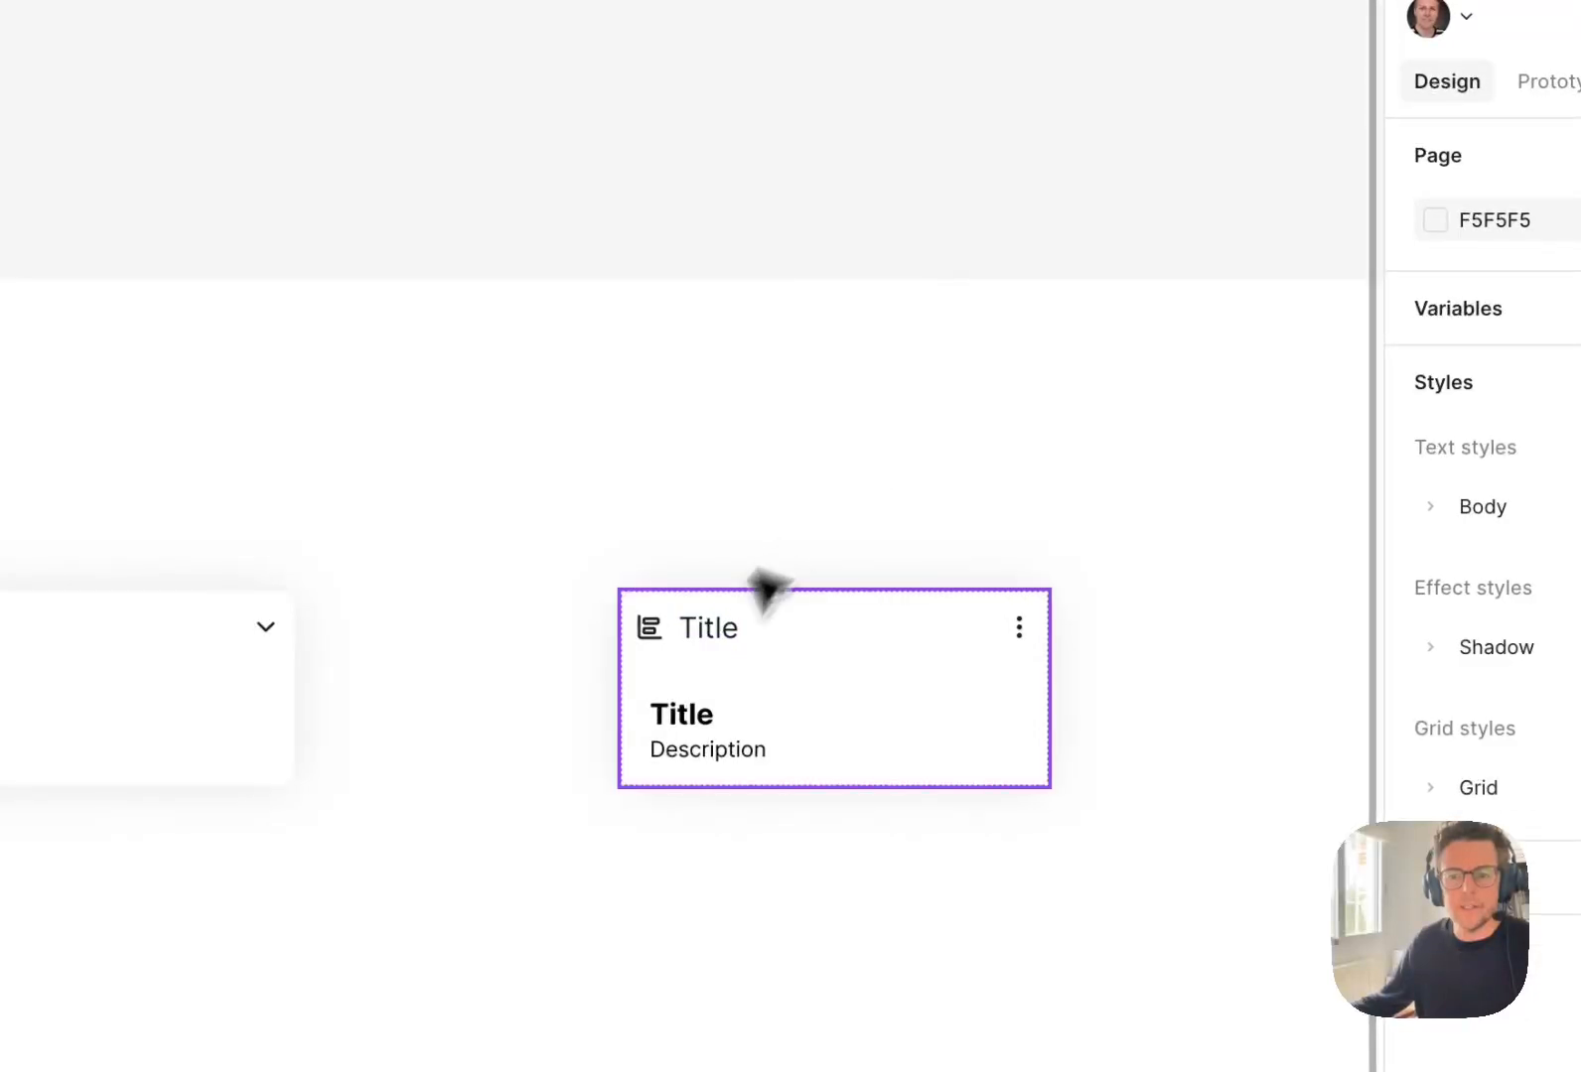
key("super+z")
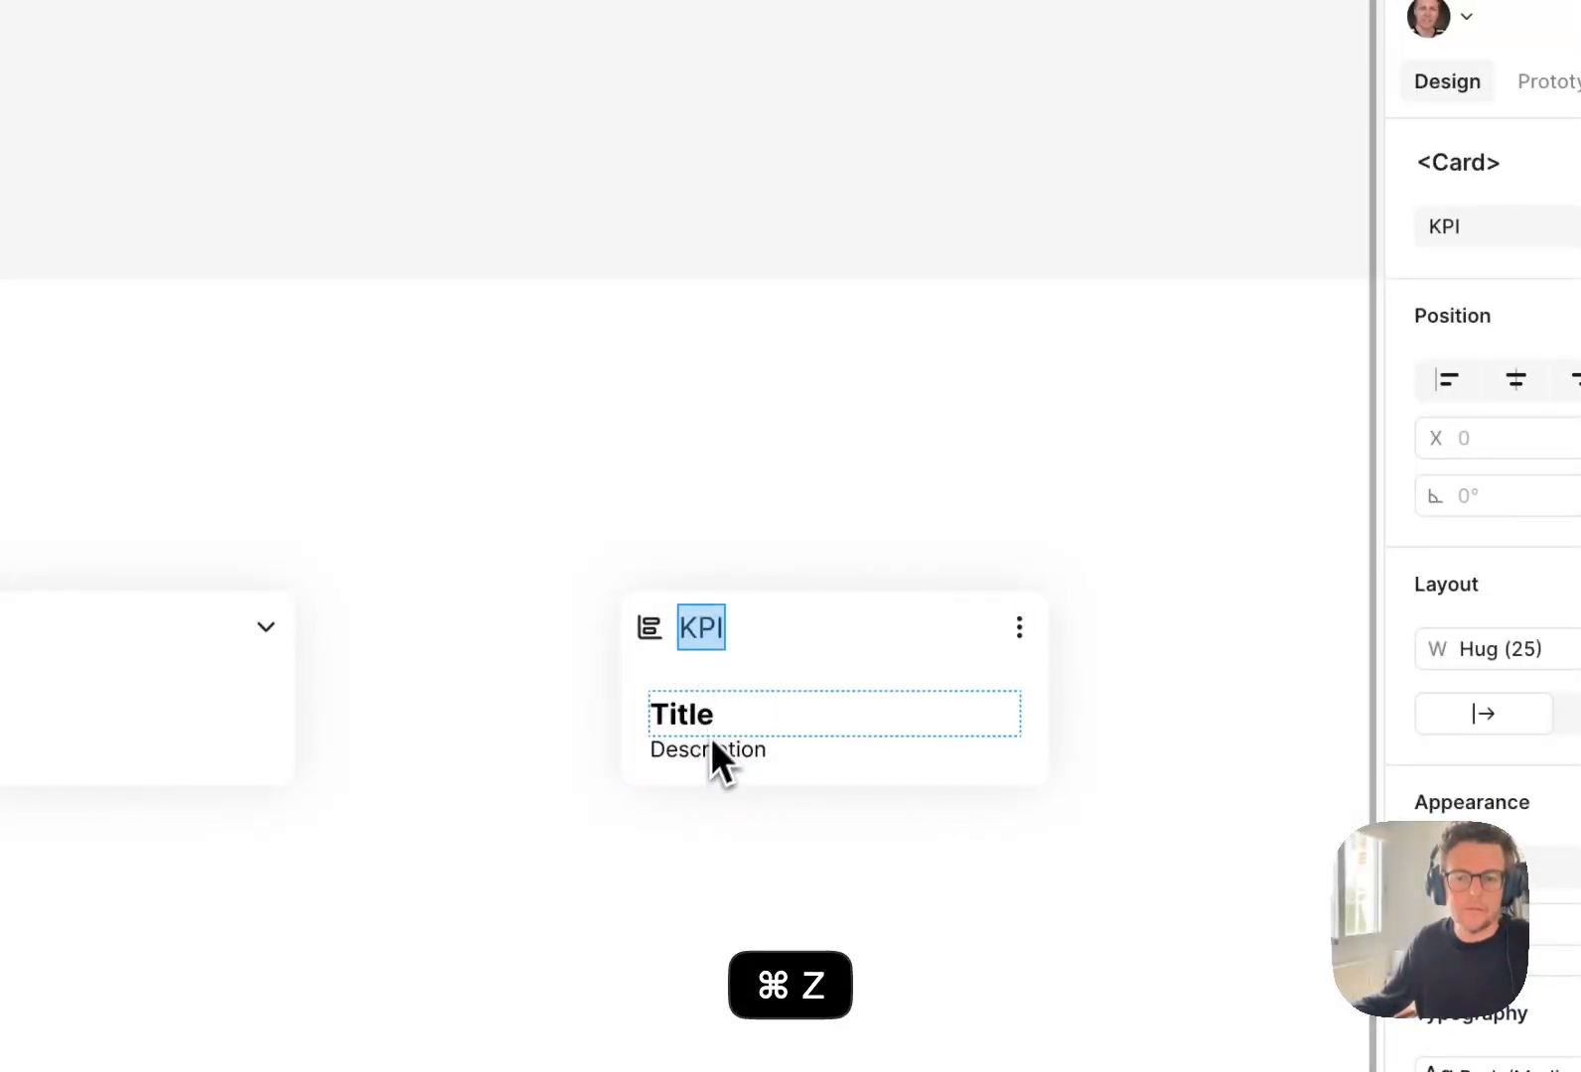
Change the KPI card's body title to Total and its description to Difference.
left_click(774, 365)
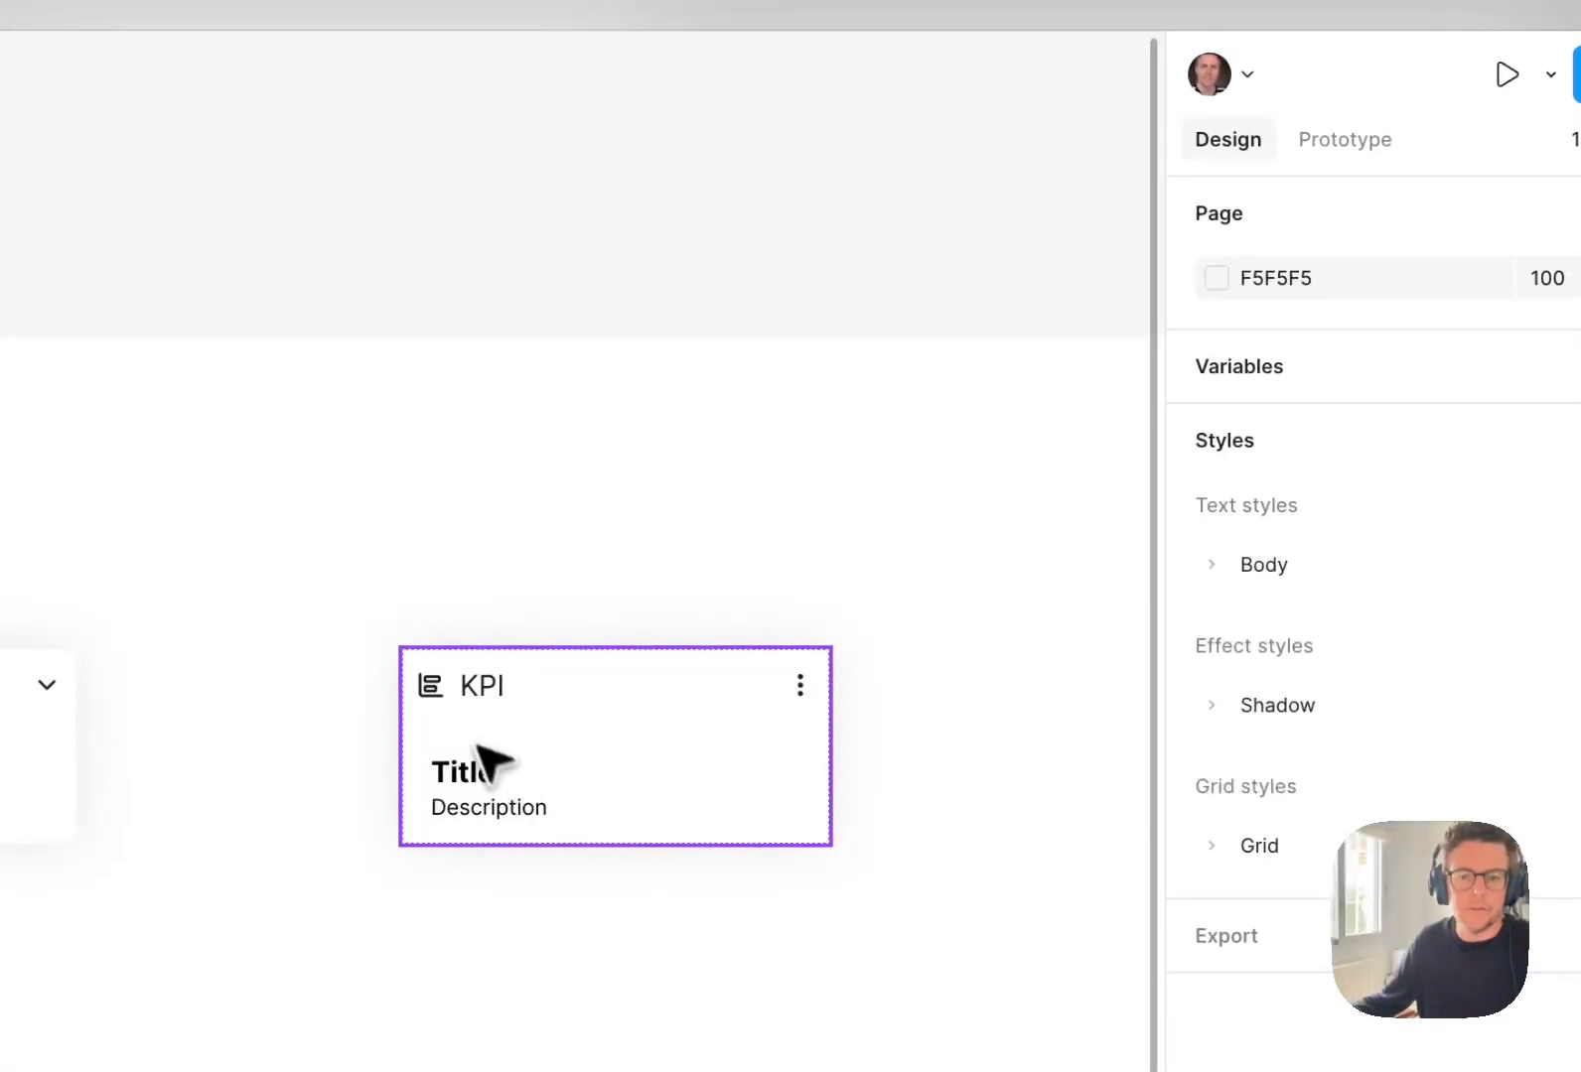
double_click(475, 780)
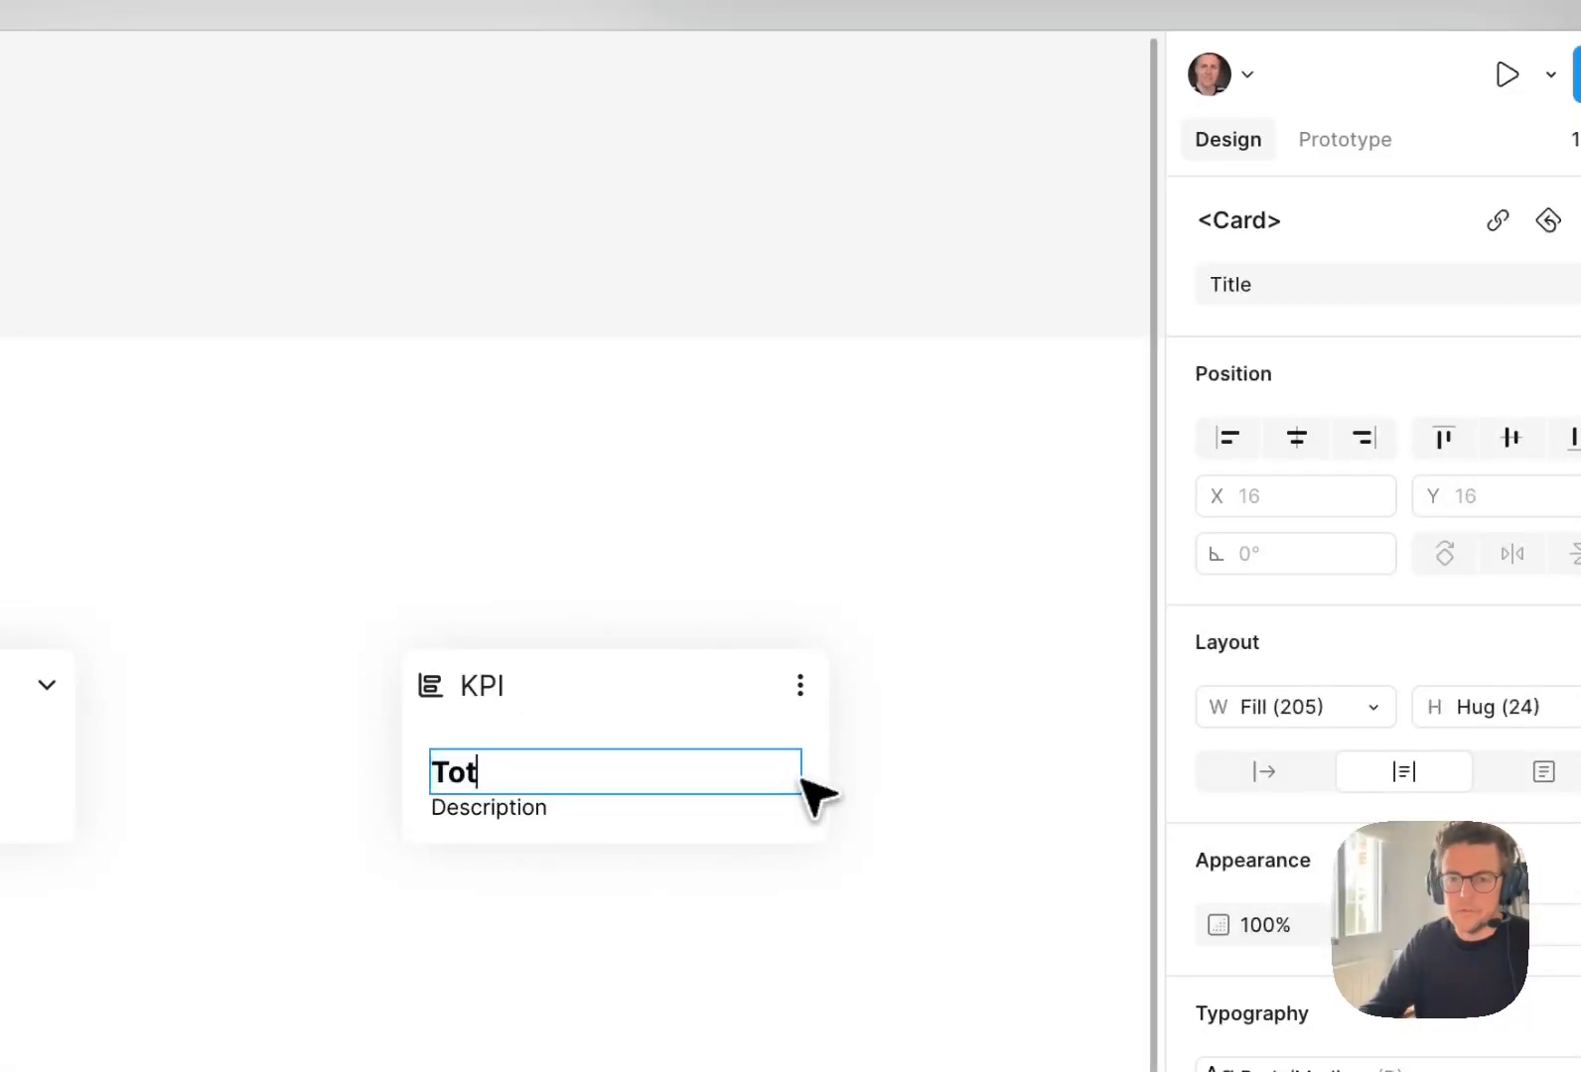
double_click(489, 807)
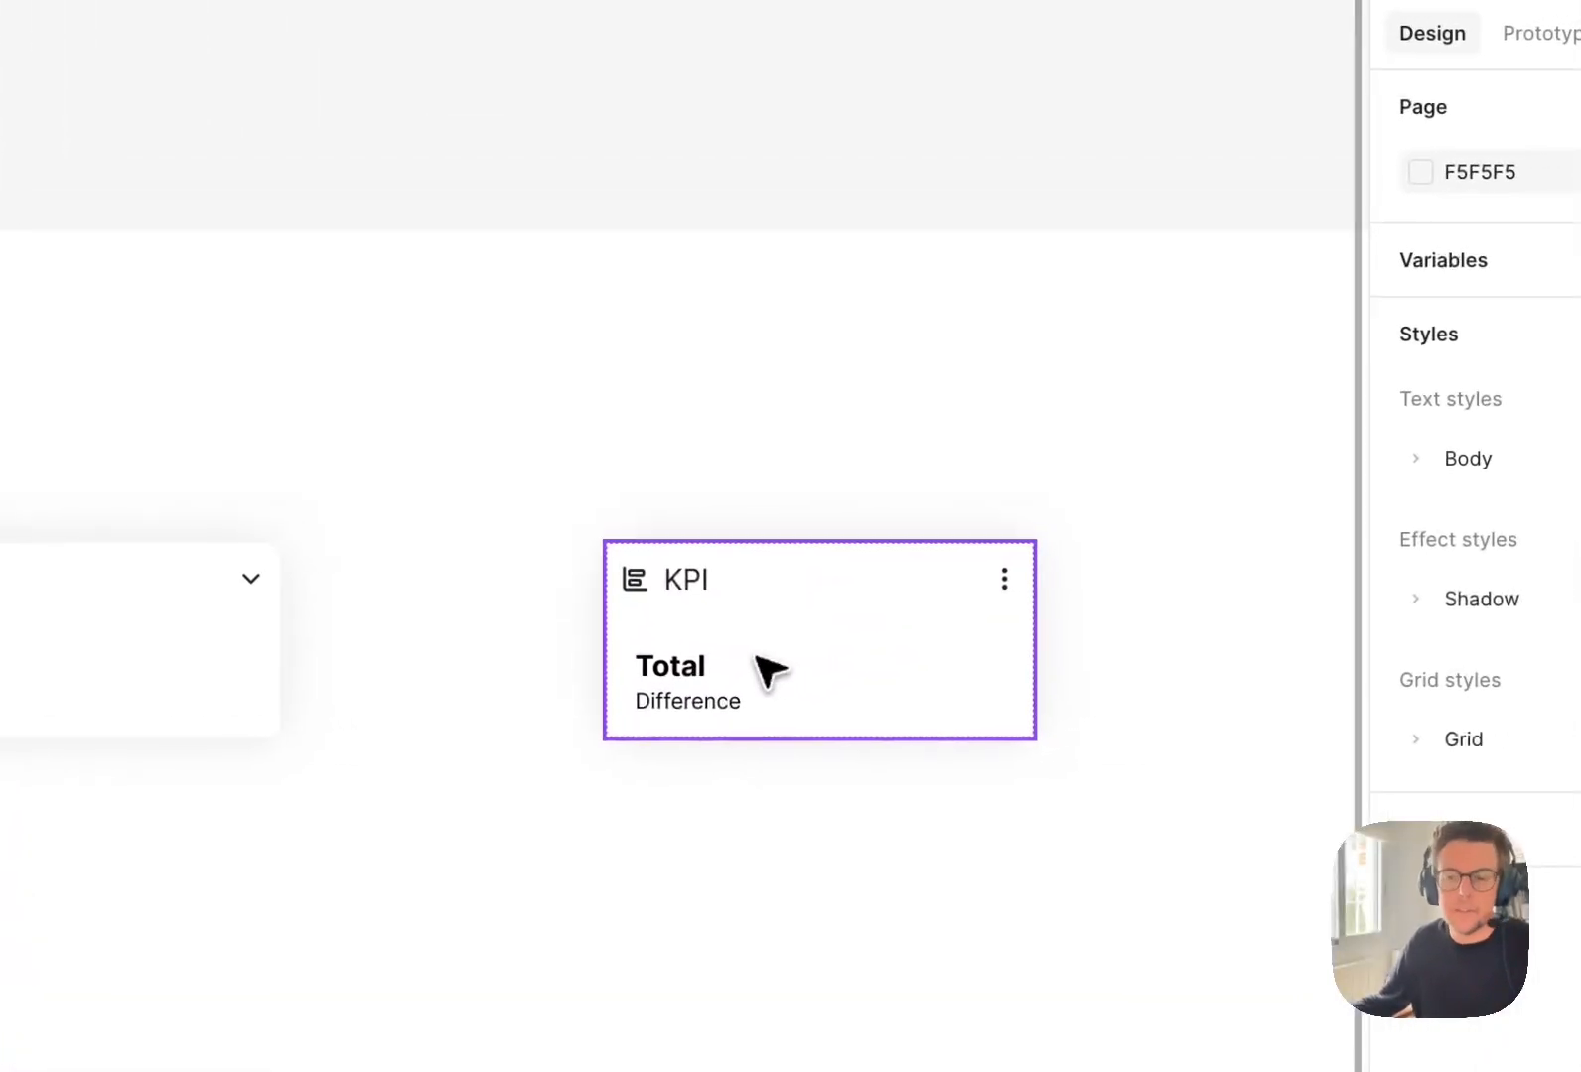
Copy the <Card.KPI> component and open the Page/Home page.
left_click(759, 665)
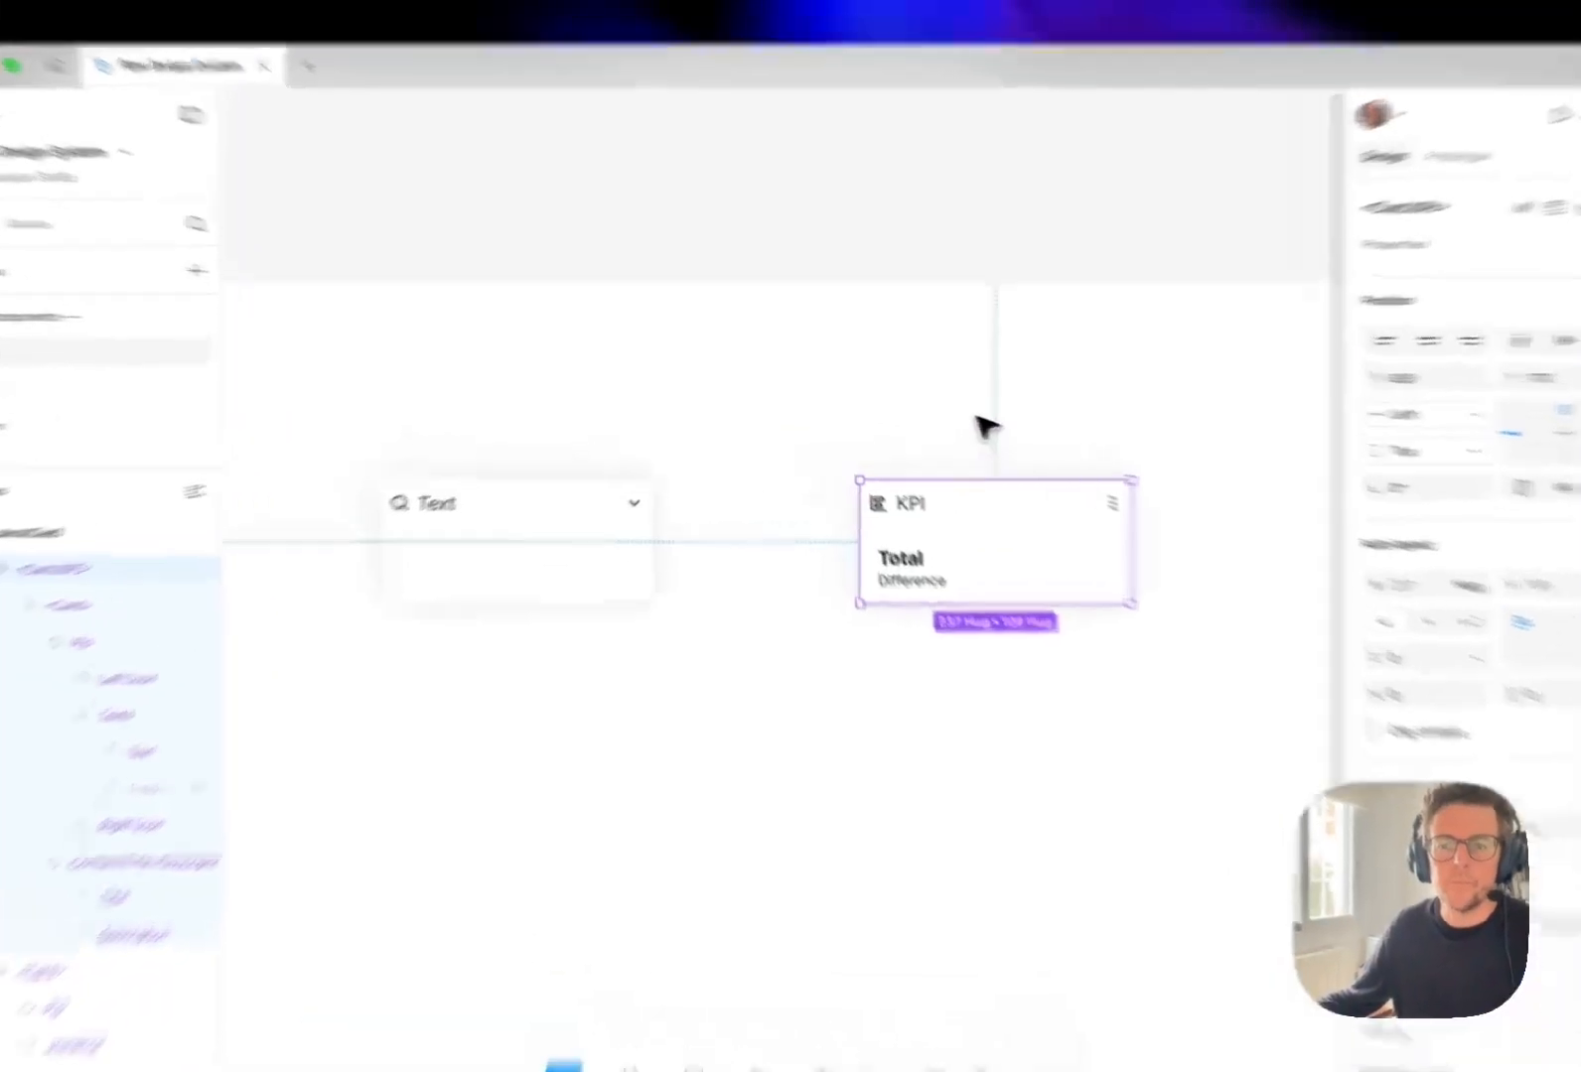
key("super+c")
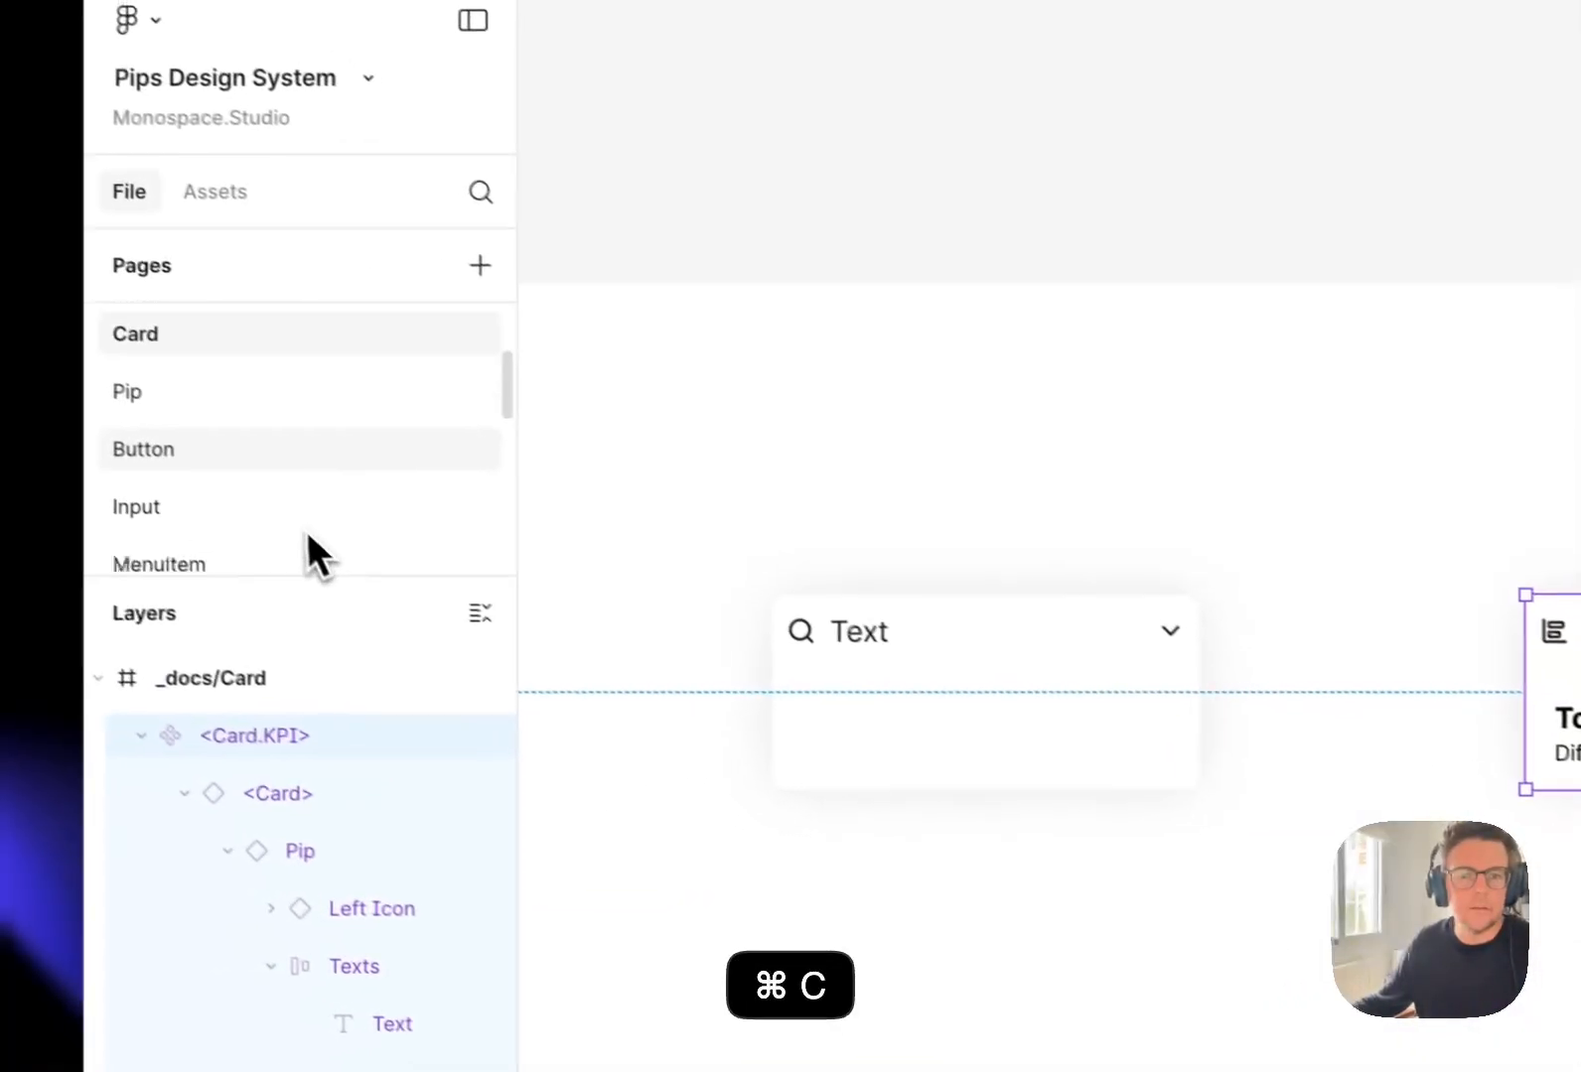
scroll(90, 467, "down", 10)
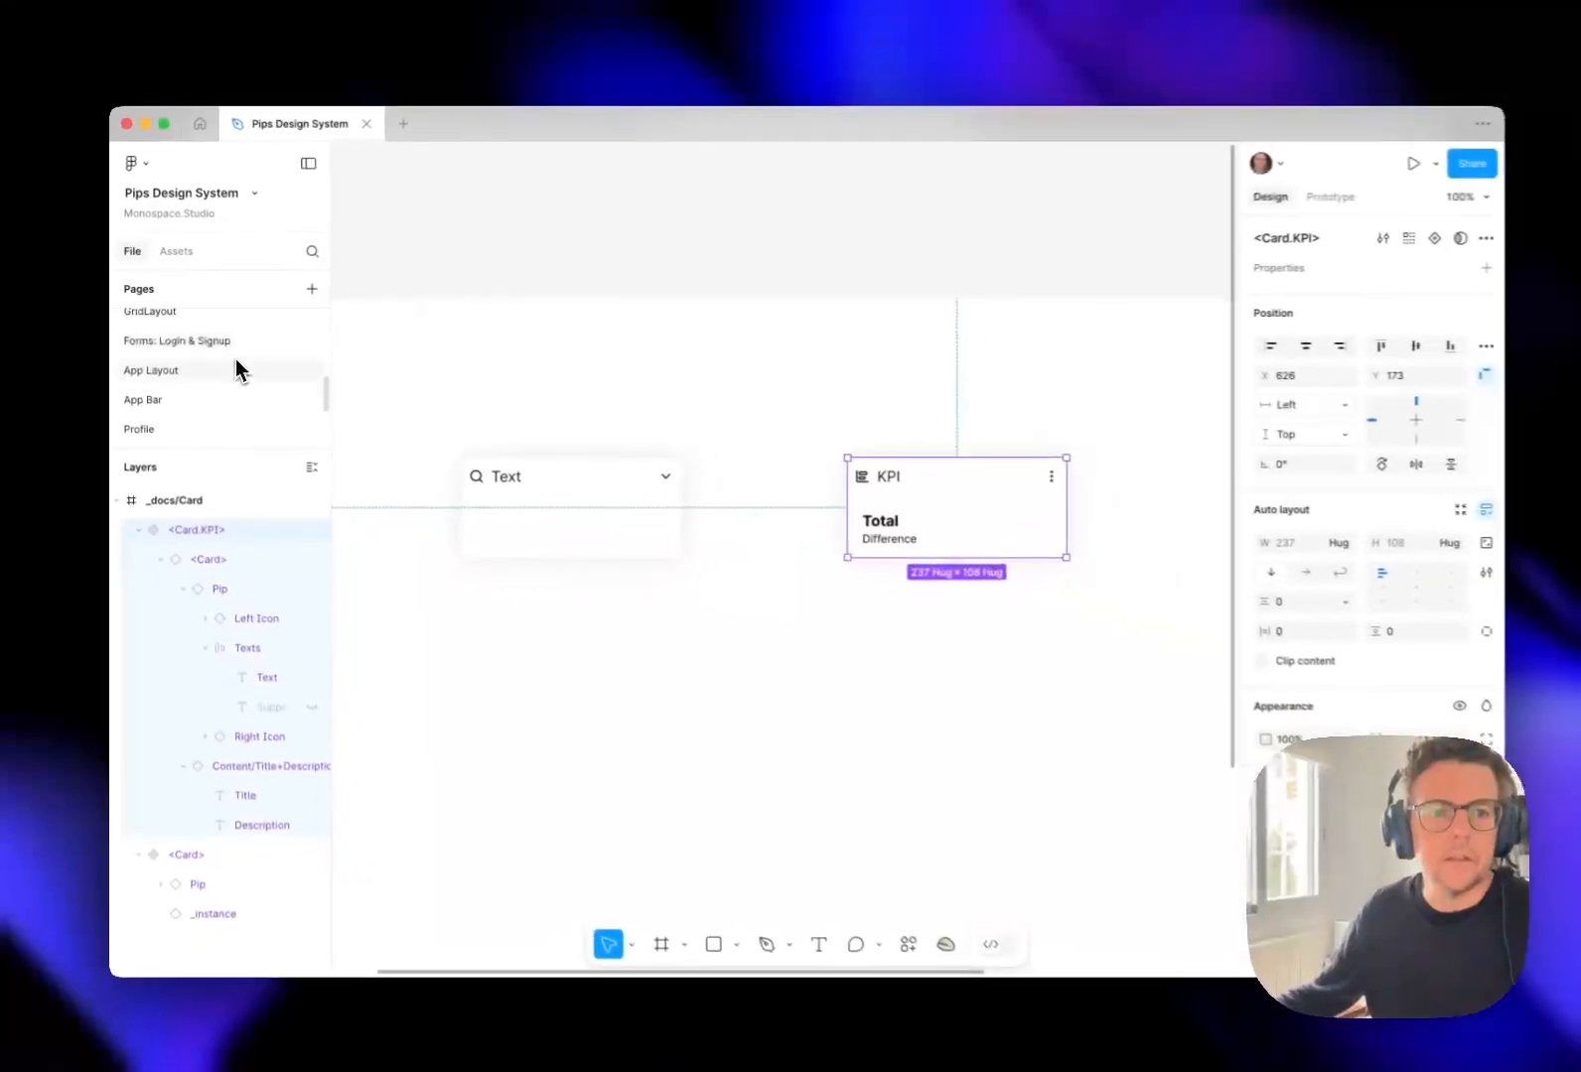
scroll(171, 369, "down", 4)
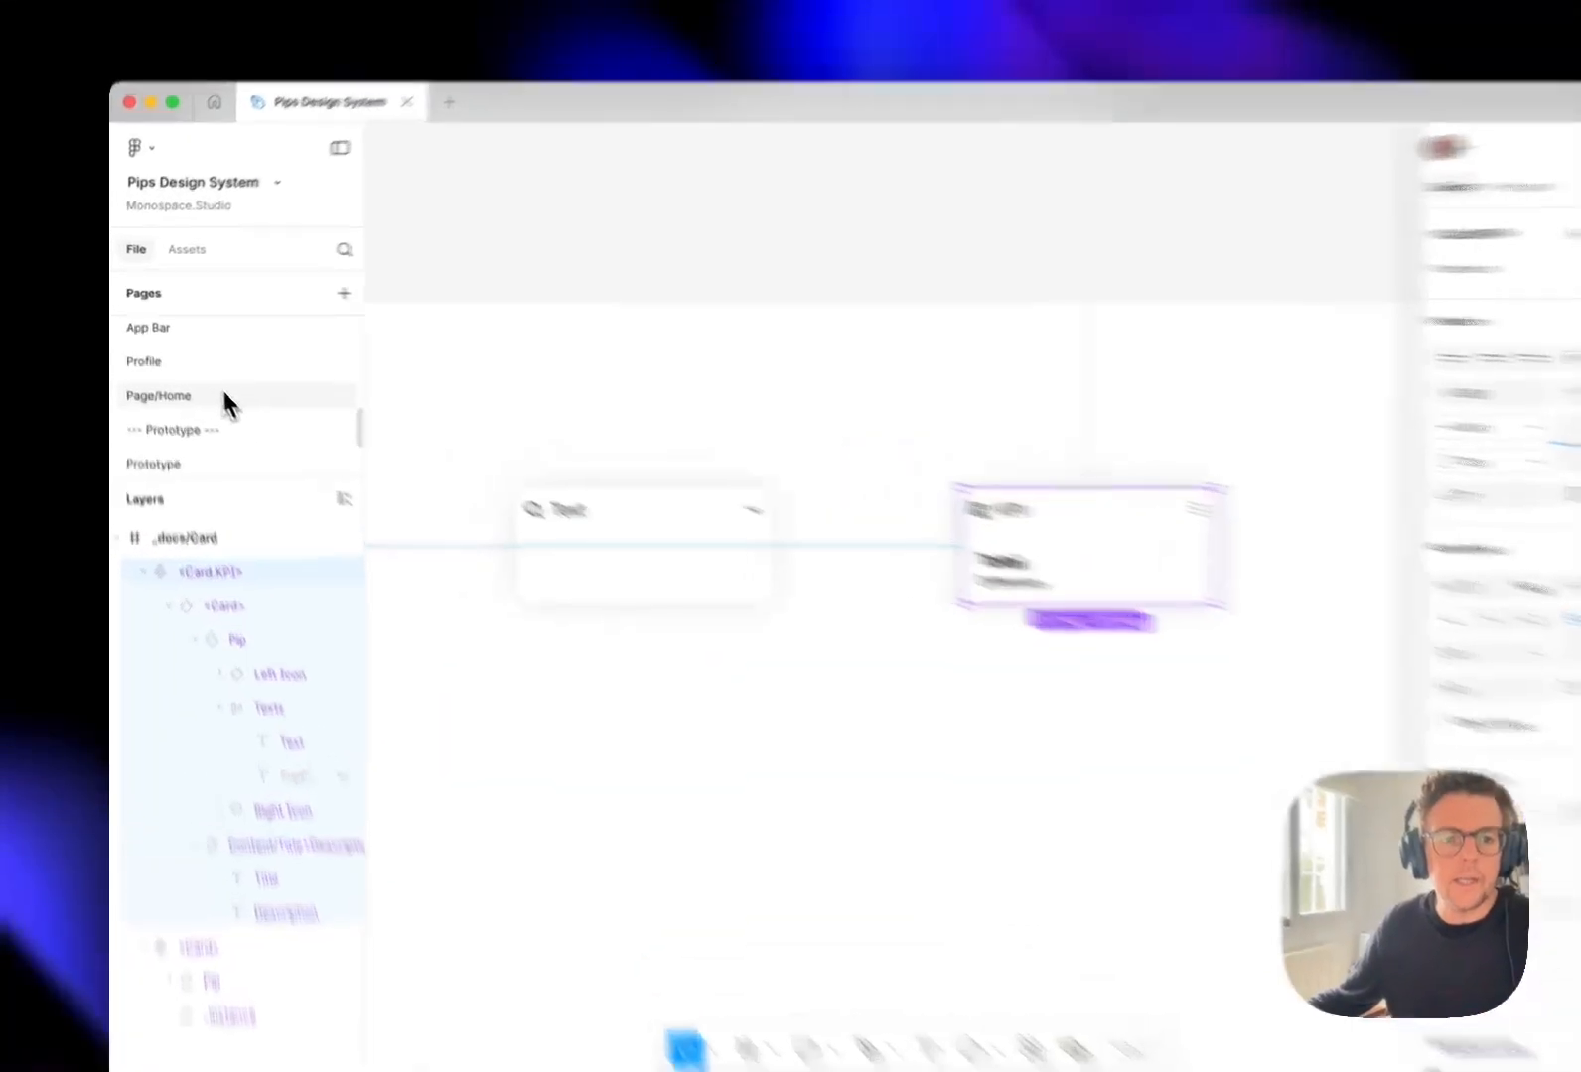
left_click(154, 376)
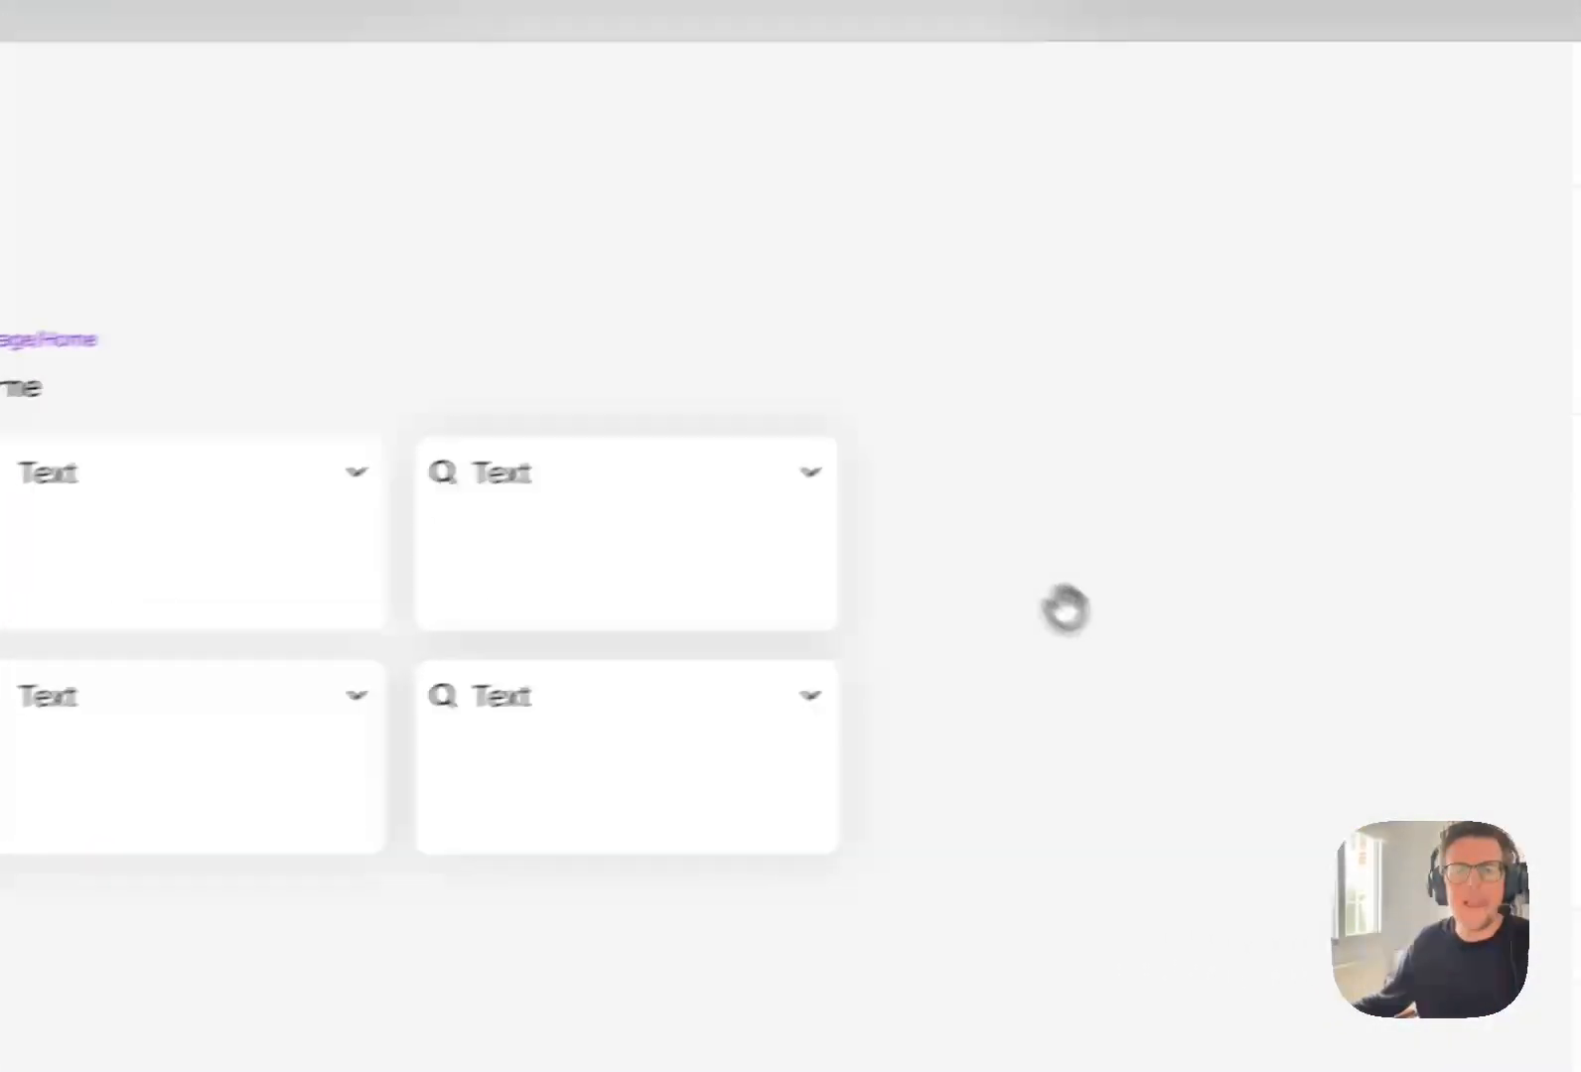
Swap the first card in the top row of the Page/Home grid for the <Card.KPI> component.
left_click_drag(1065, 607, 1031, 737)
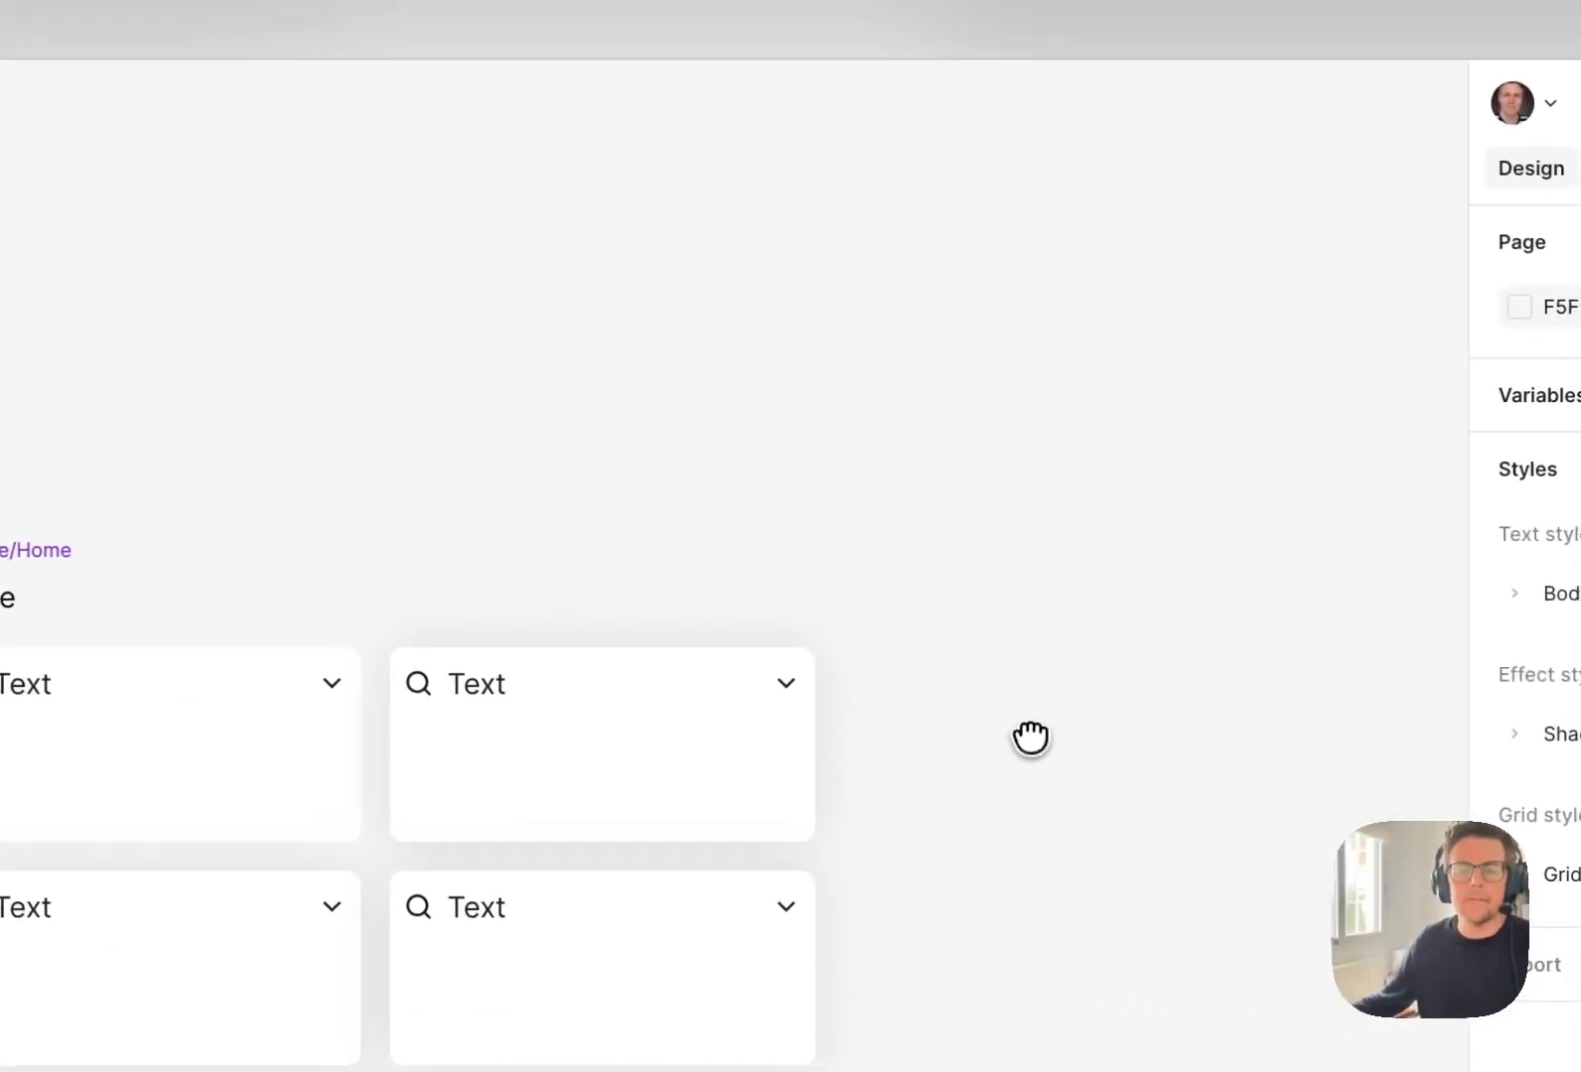
left_click(506, 641)
double_click(541, 629)
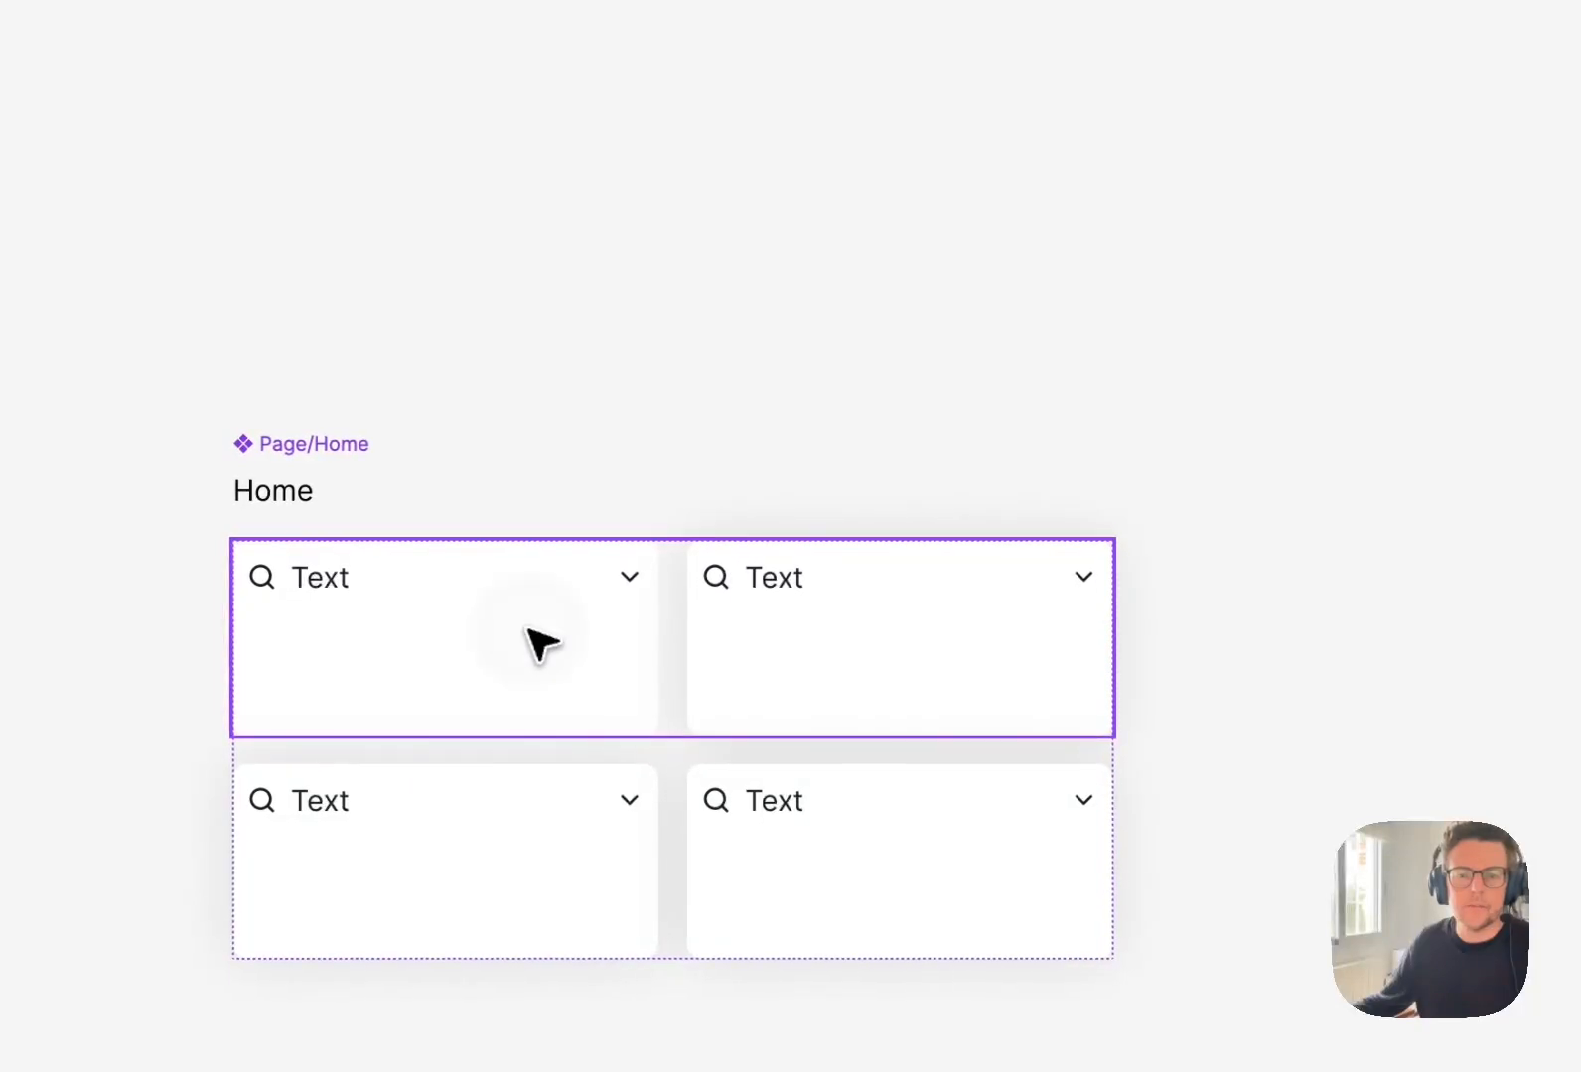
left_click(528, 629)
left_click(1133, 241)
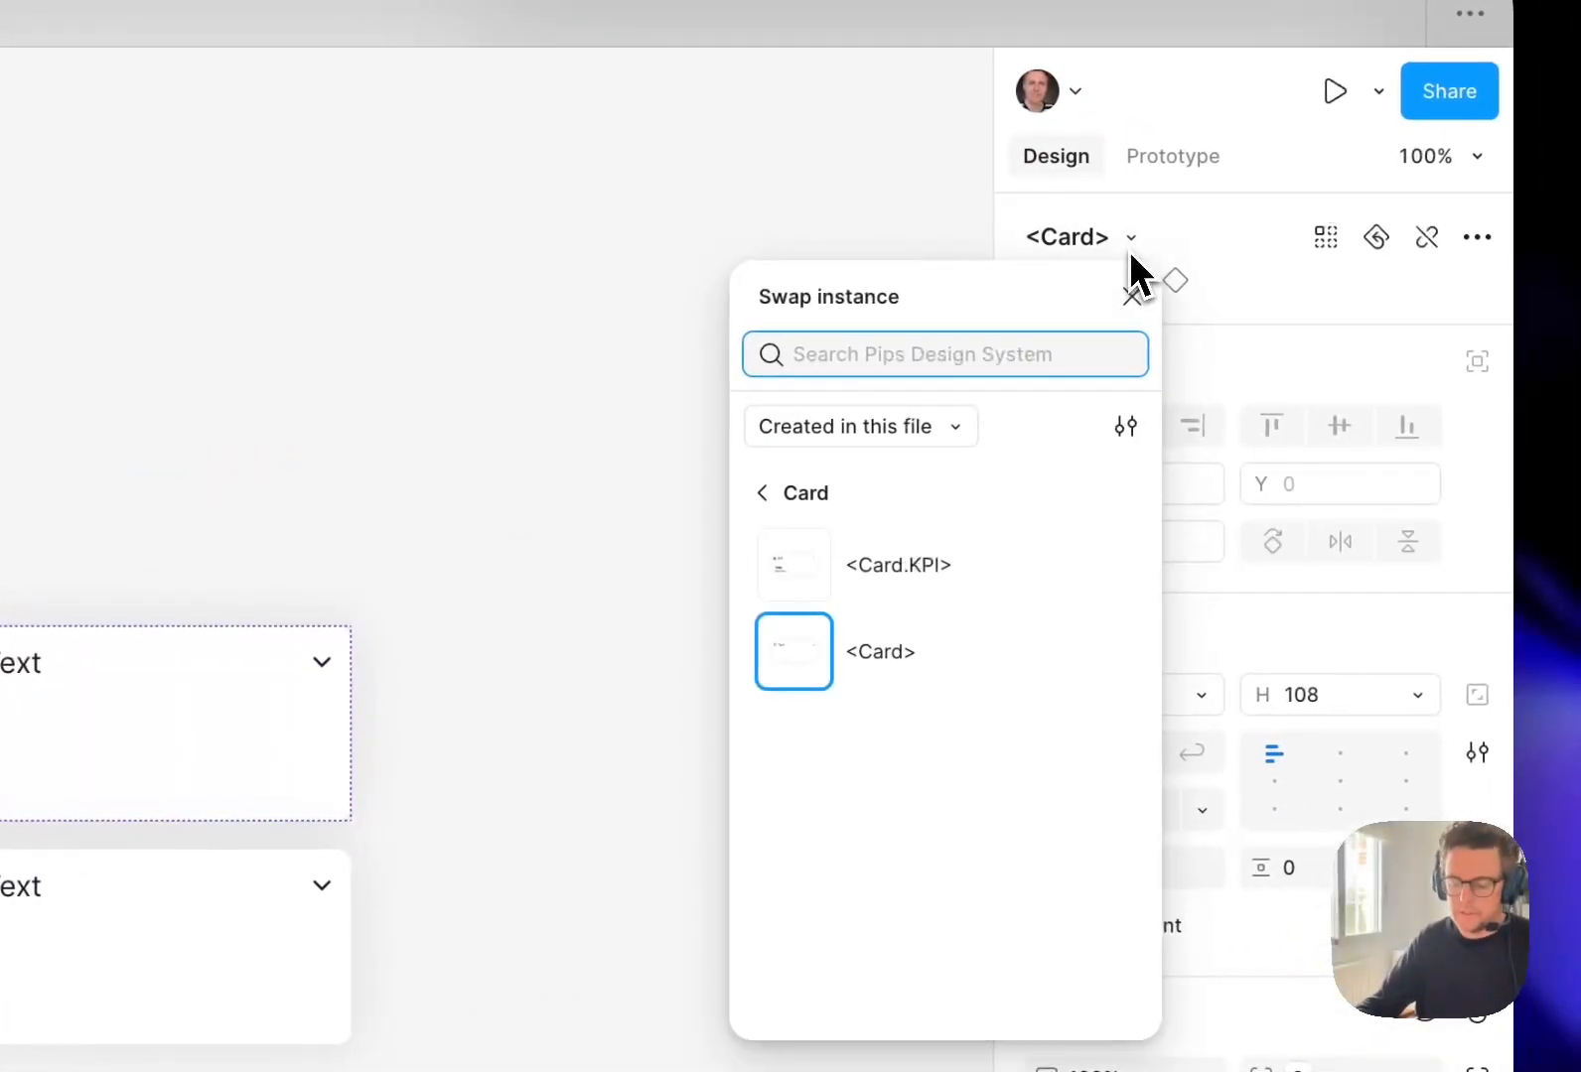
type("kpi")
key("Return")
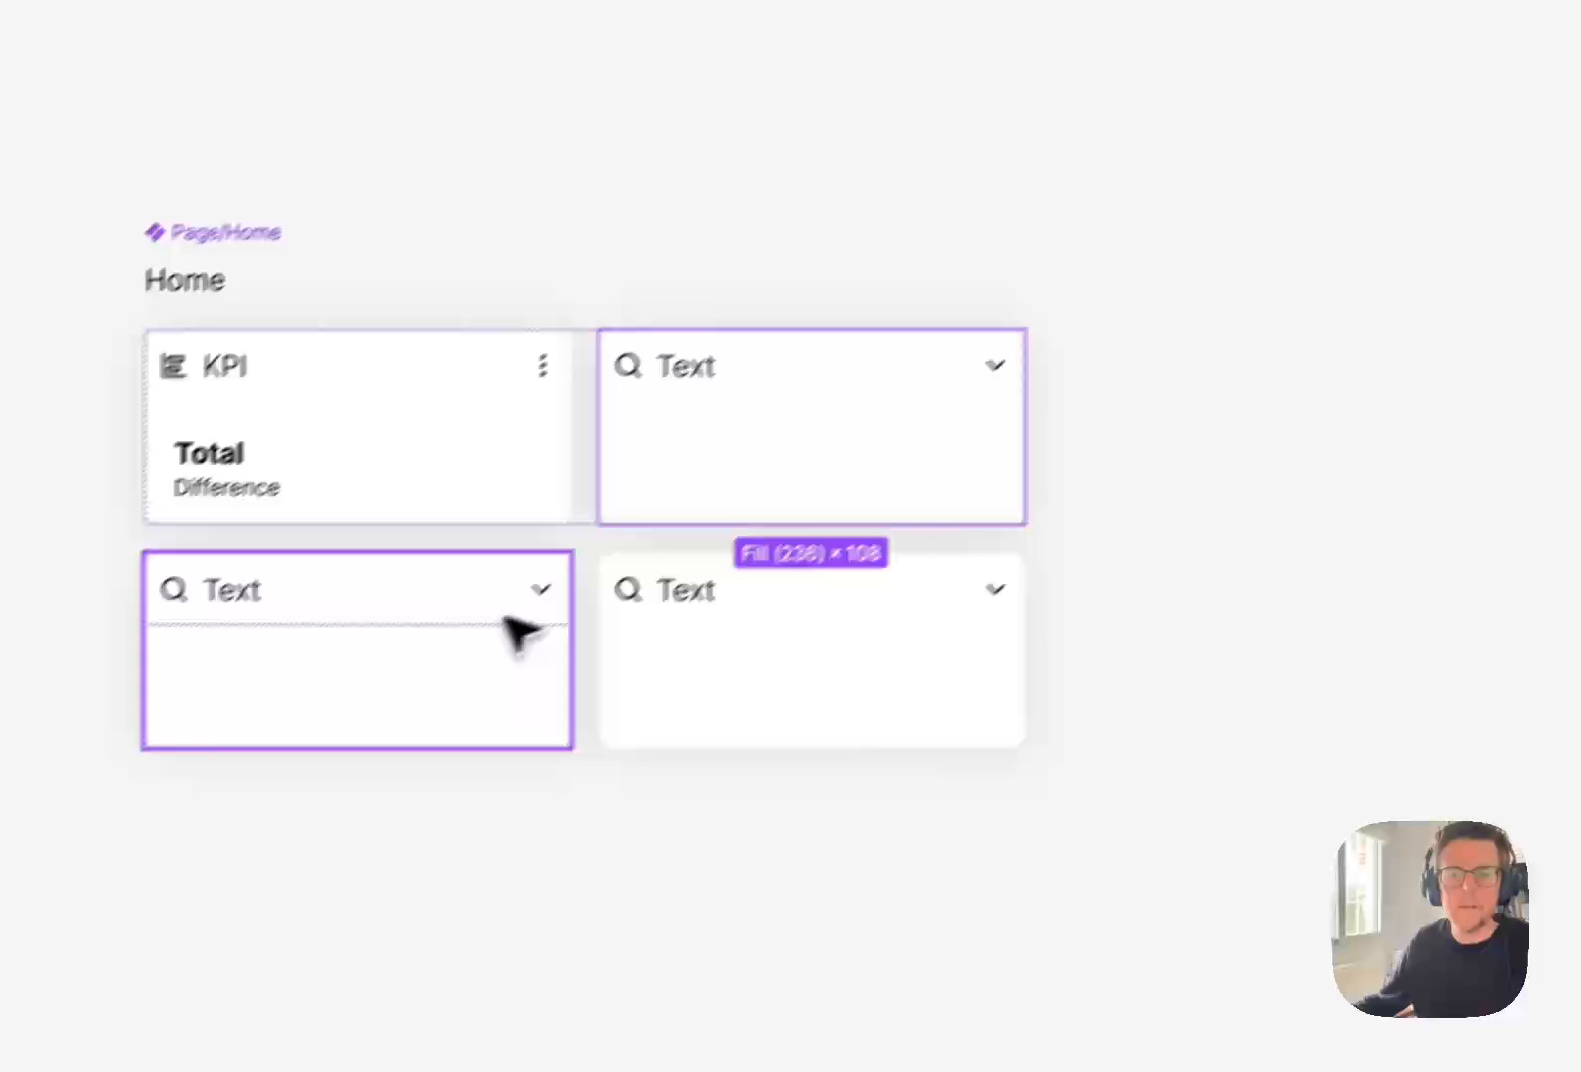
Swap the remaining three <Card> instances in the Page/Home grid for <Card.KPI>.
left_click(667, 677, "shift")
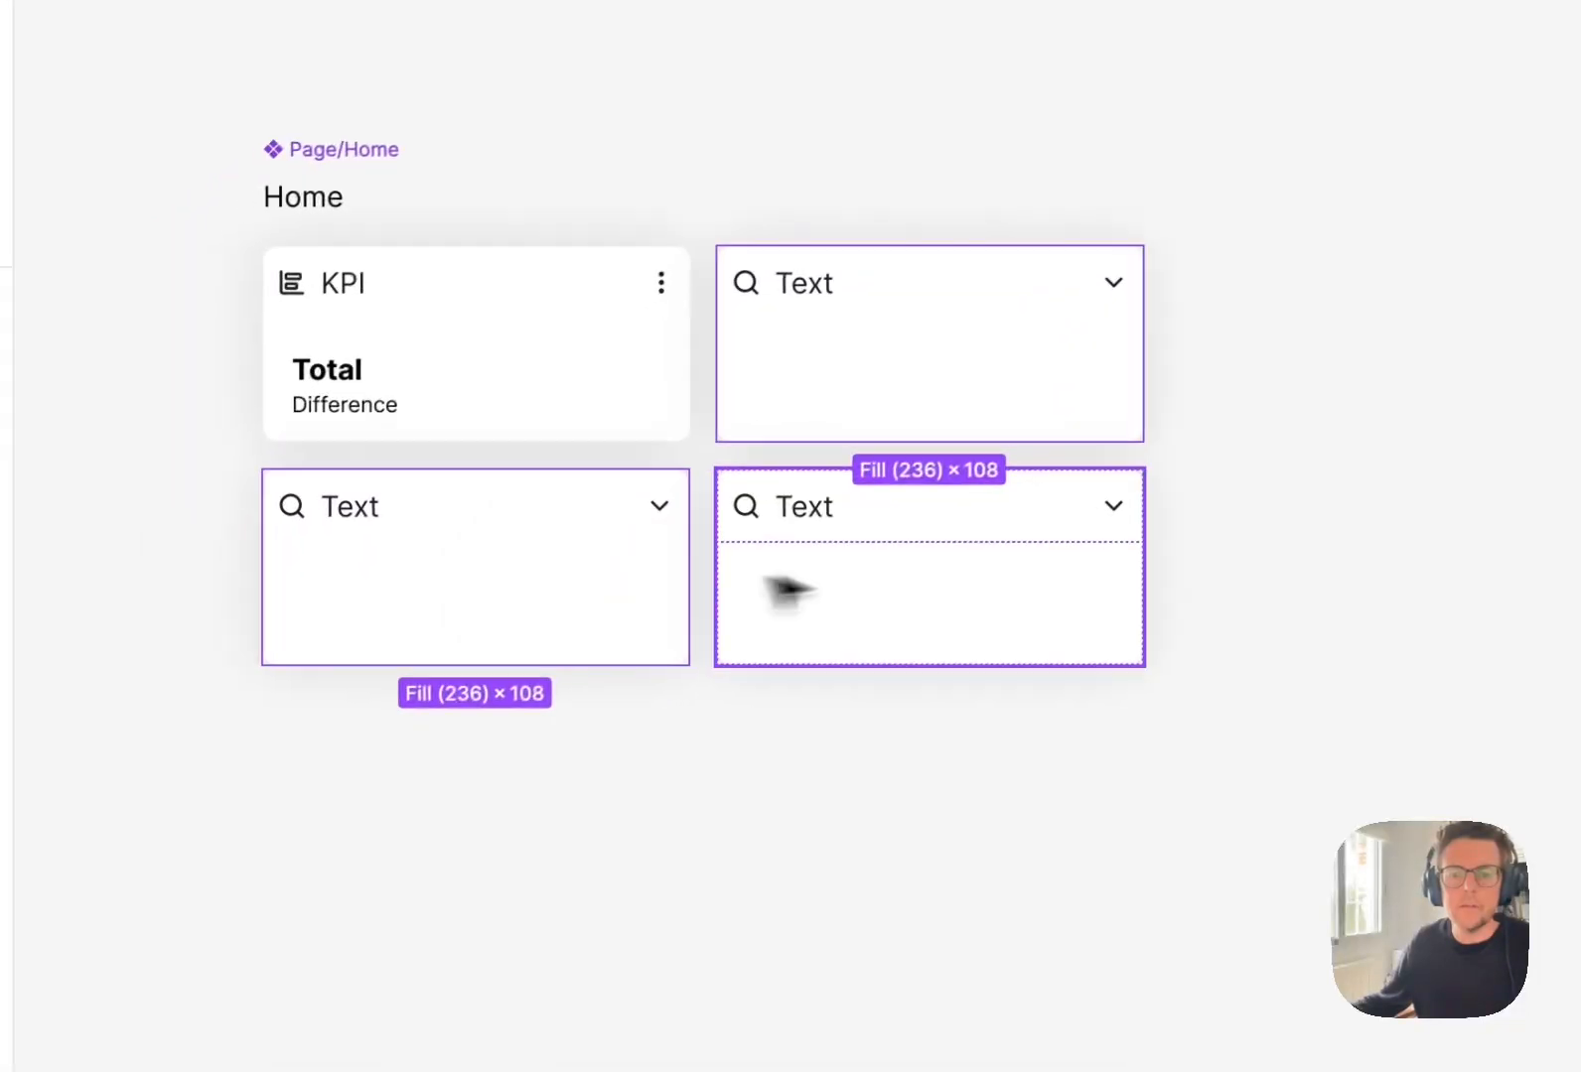
left_click(1118, 247)
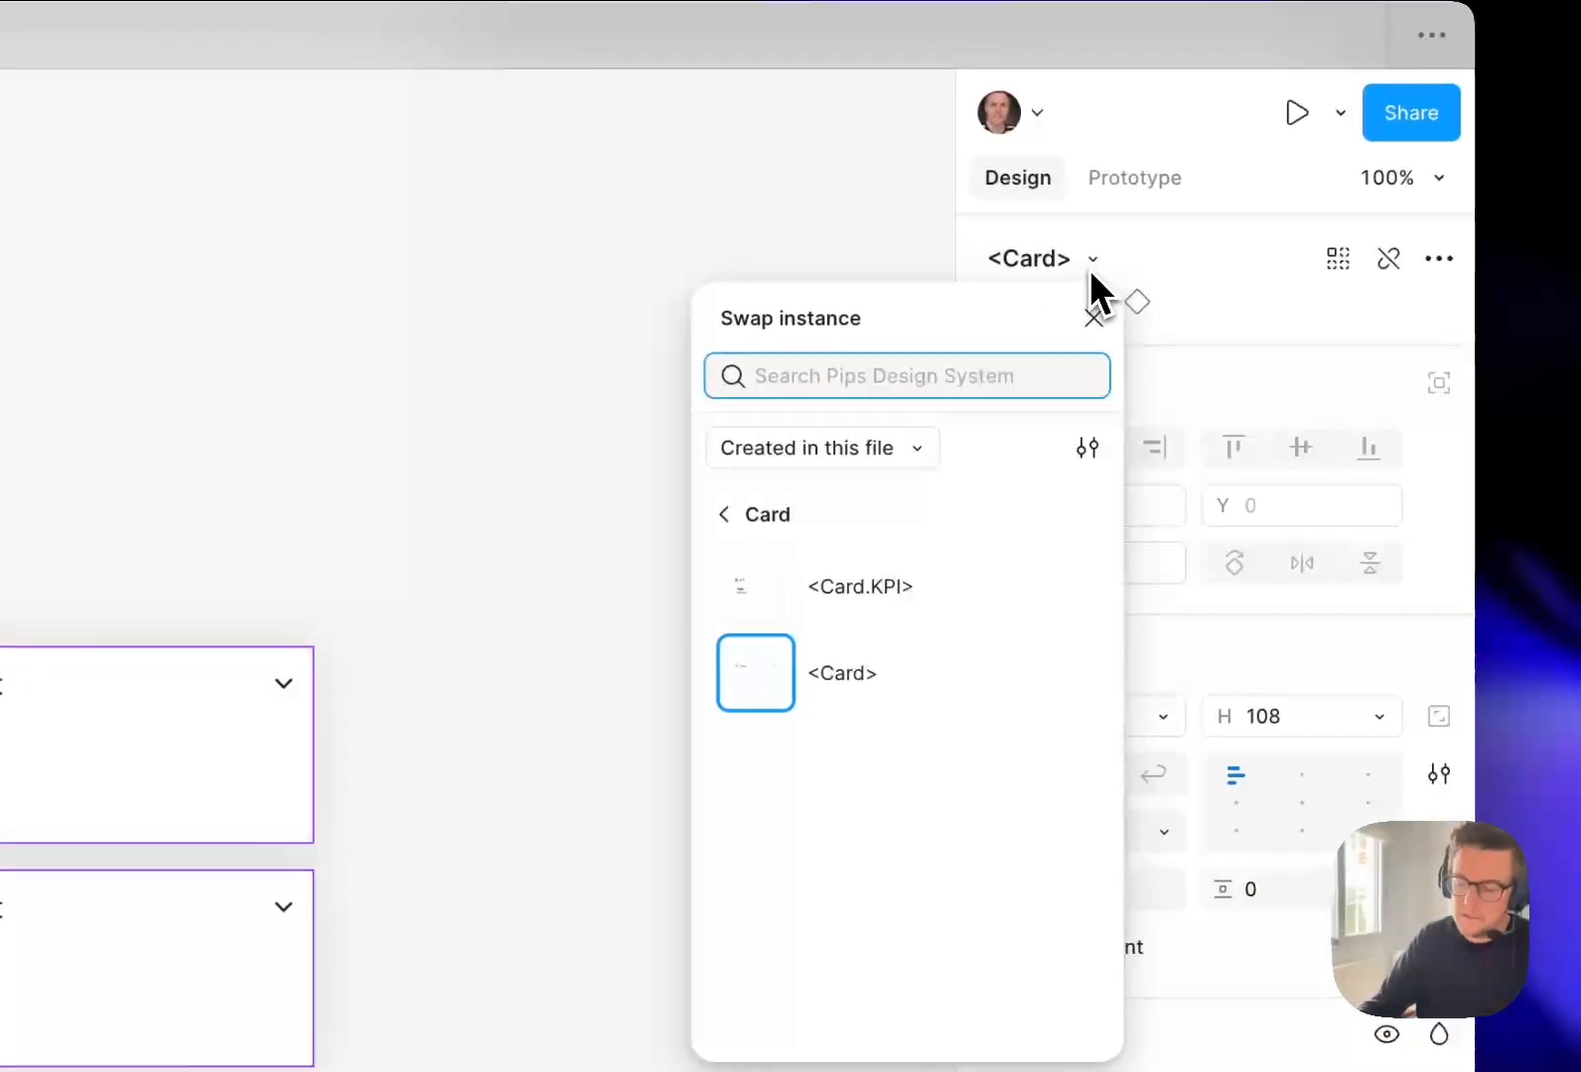
type("kpi")
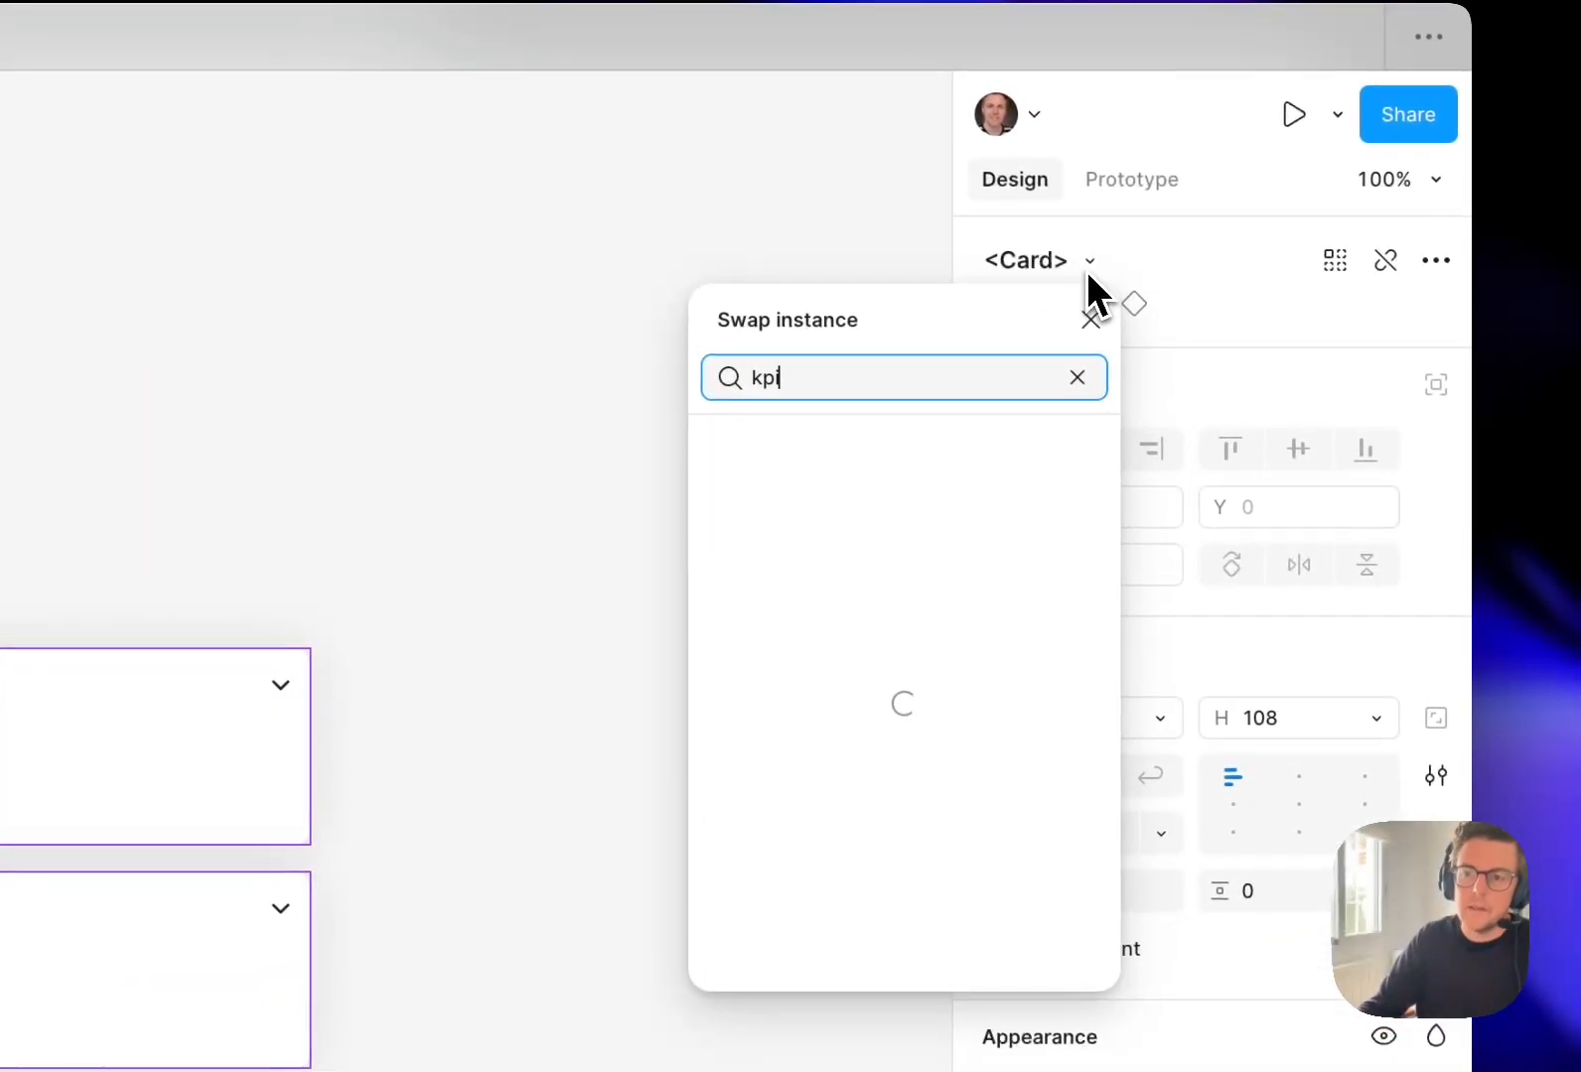
key("Return")
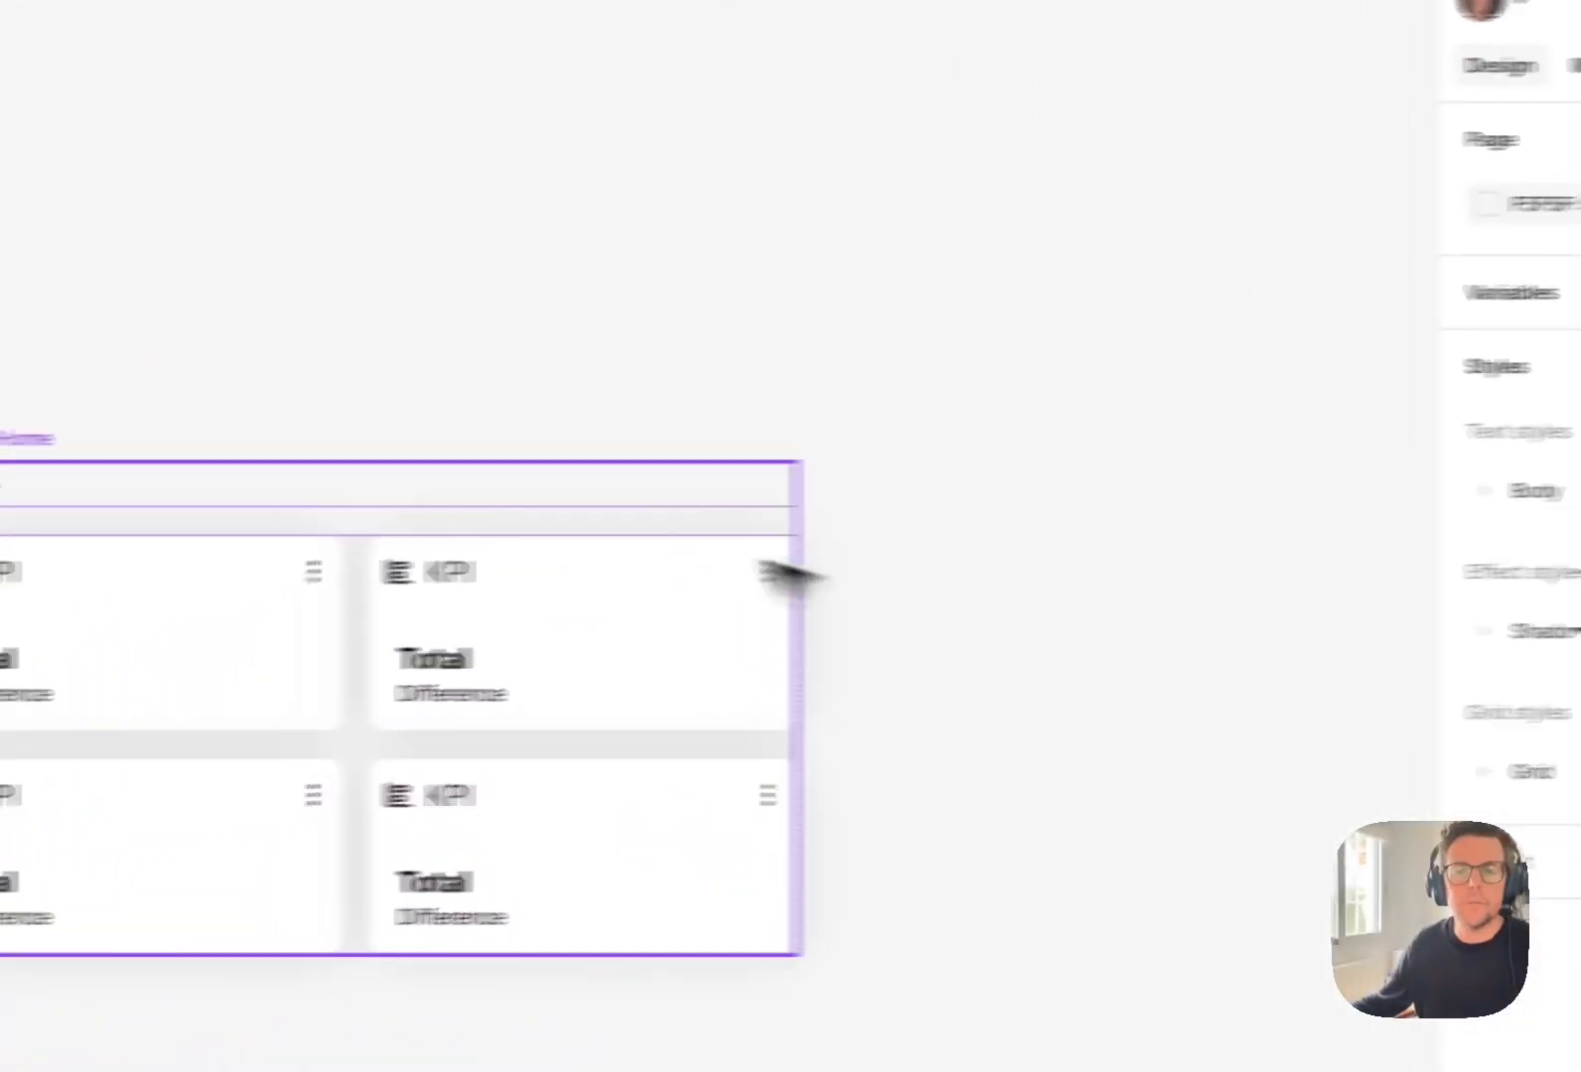
Fill the first KPI card with the header Revenue, the total $54,321 and the difference +5 on last month.
double_click(447, 609)
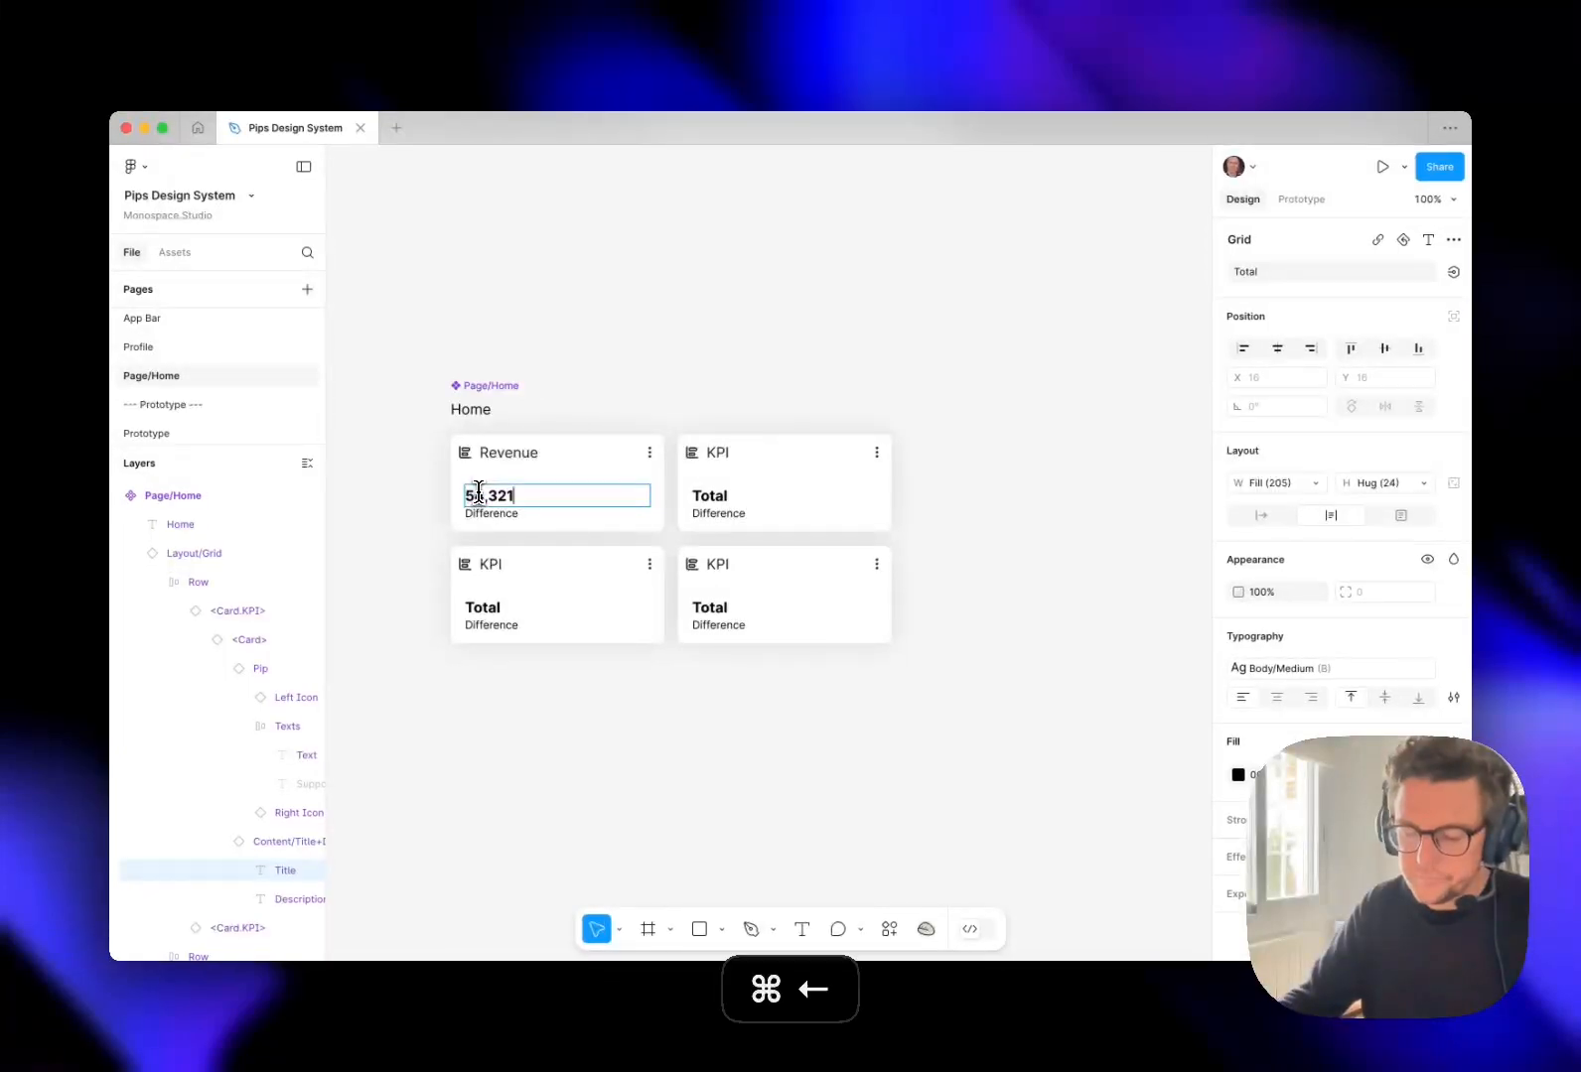
double_click(496, 514)
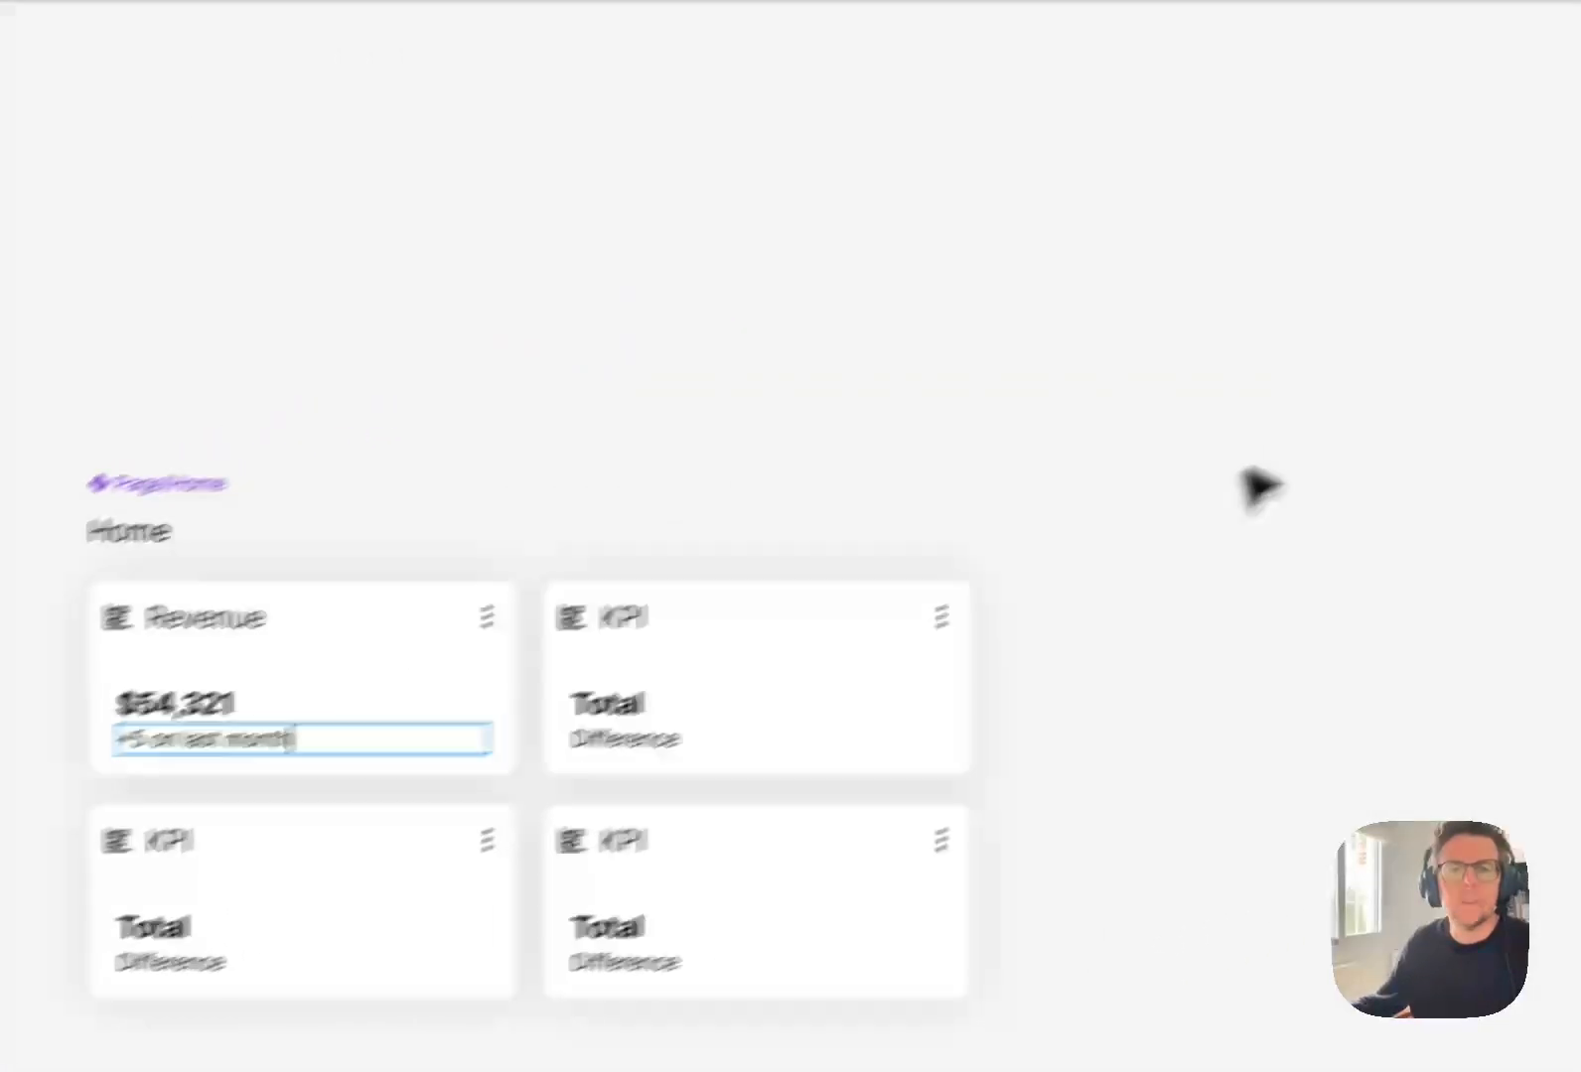
left_click(1097, 568)
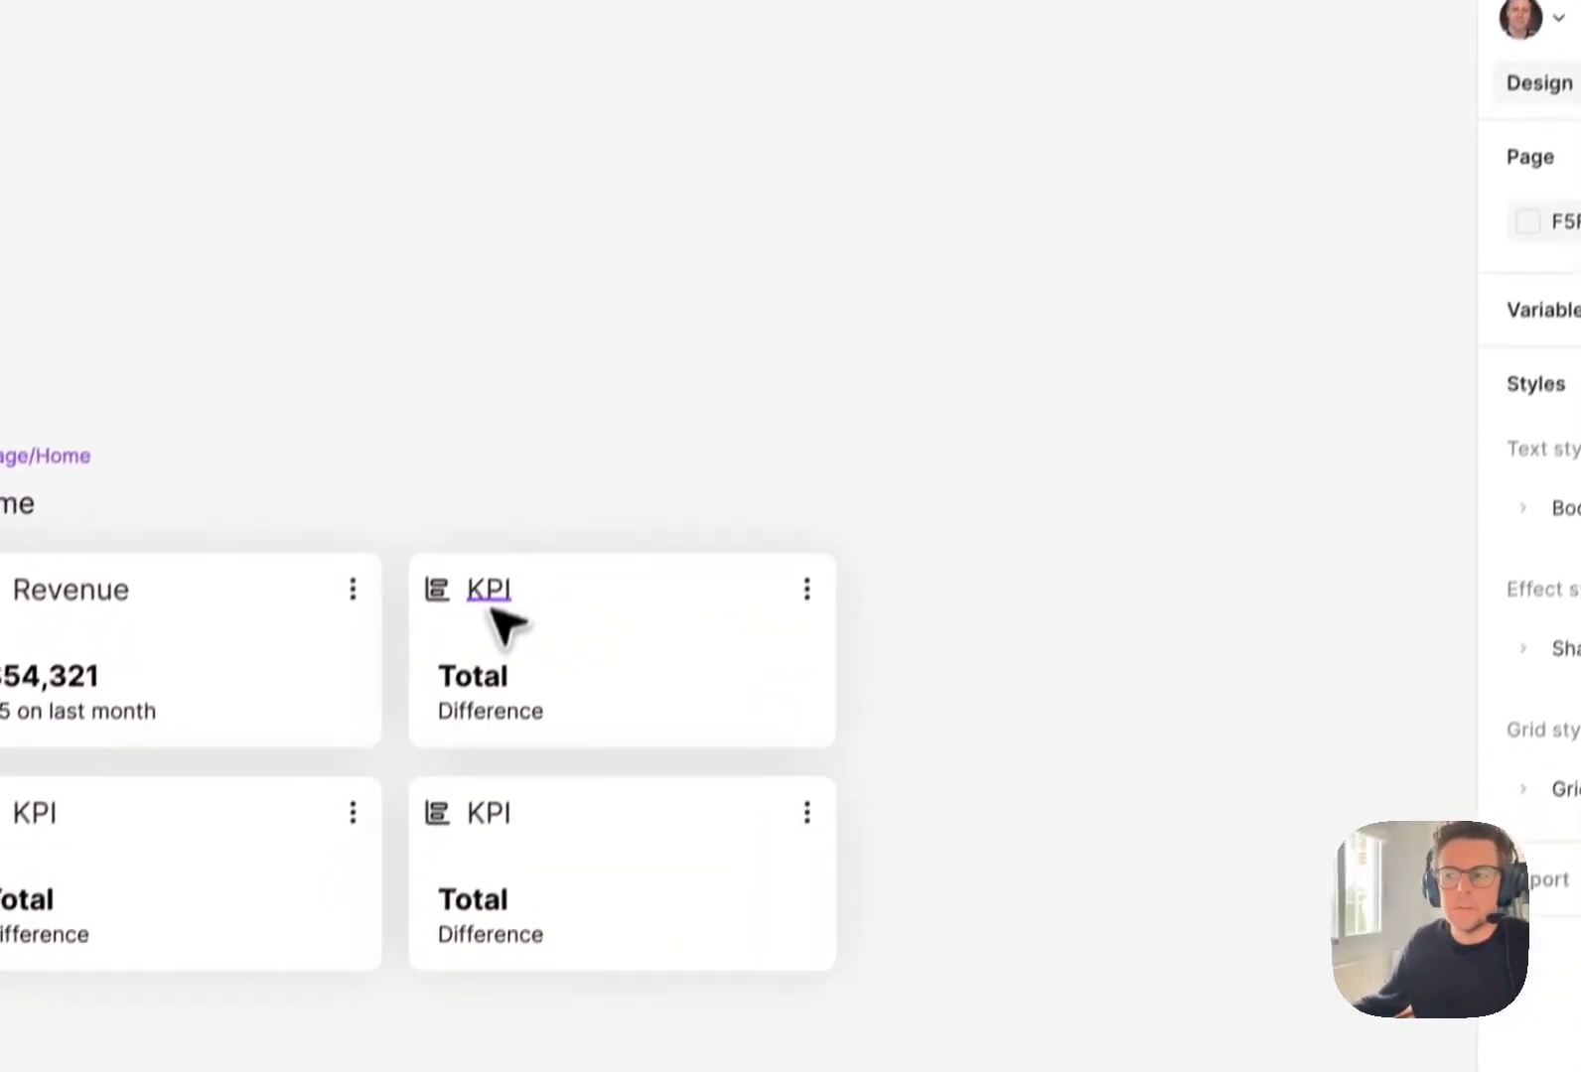
Fill the second KPI card with the header Sales, the total $60,000 and the difference +10% on last month.
double_click(491, 596)
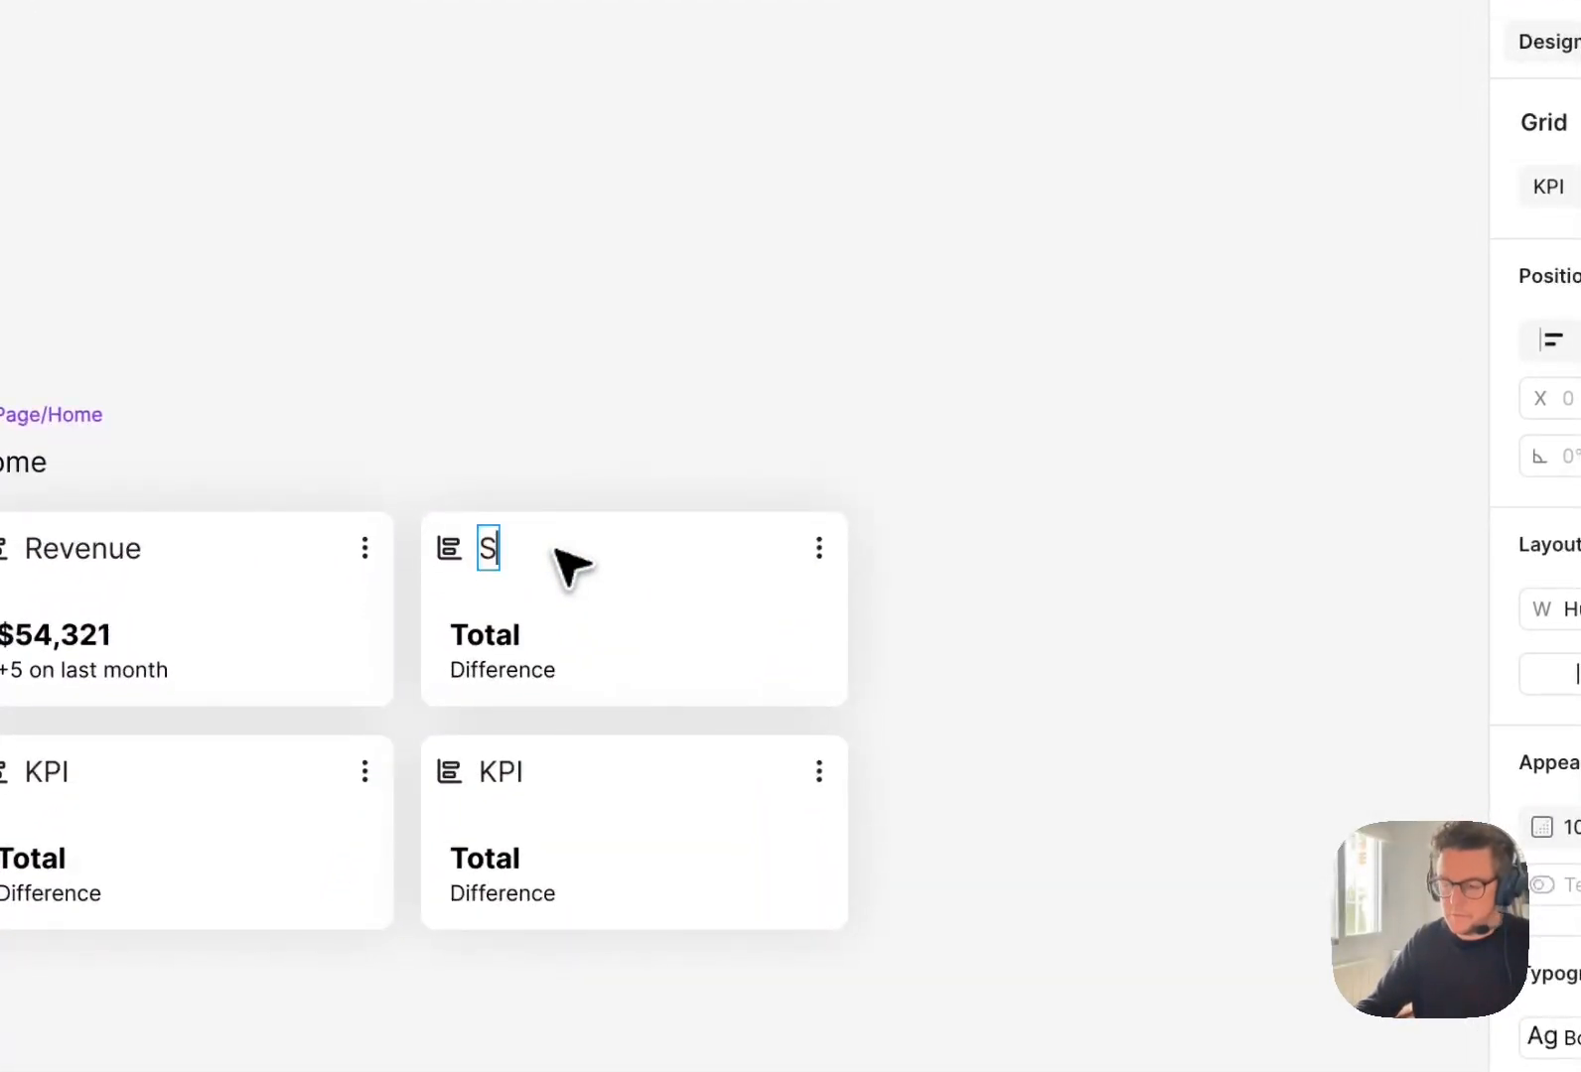
double_click(526, 641)
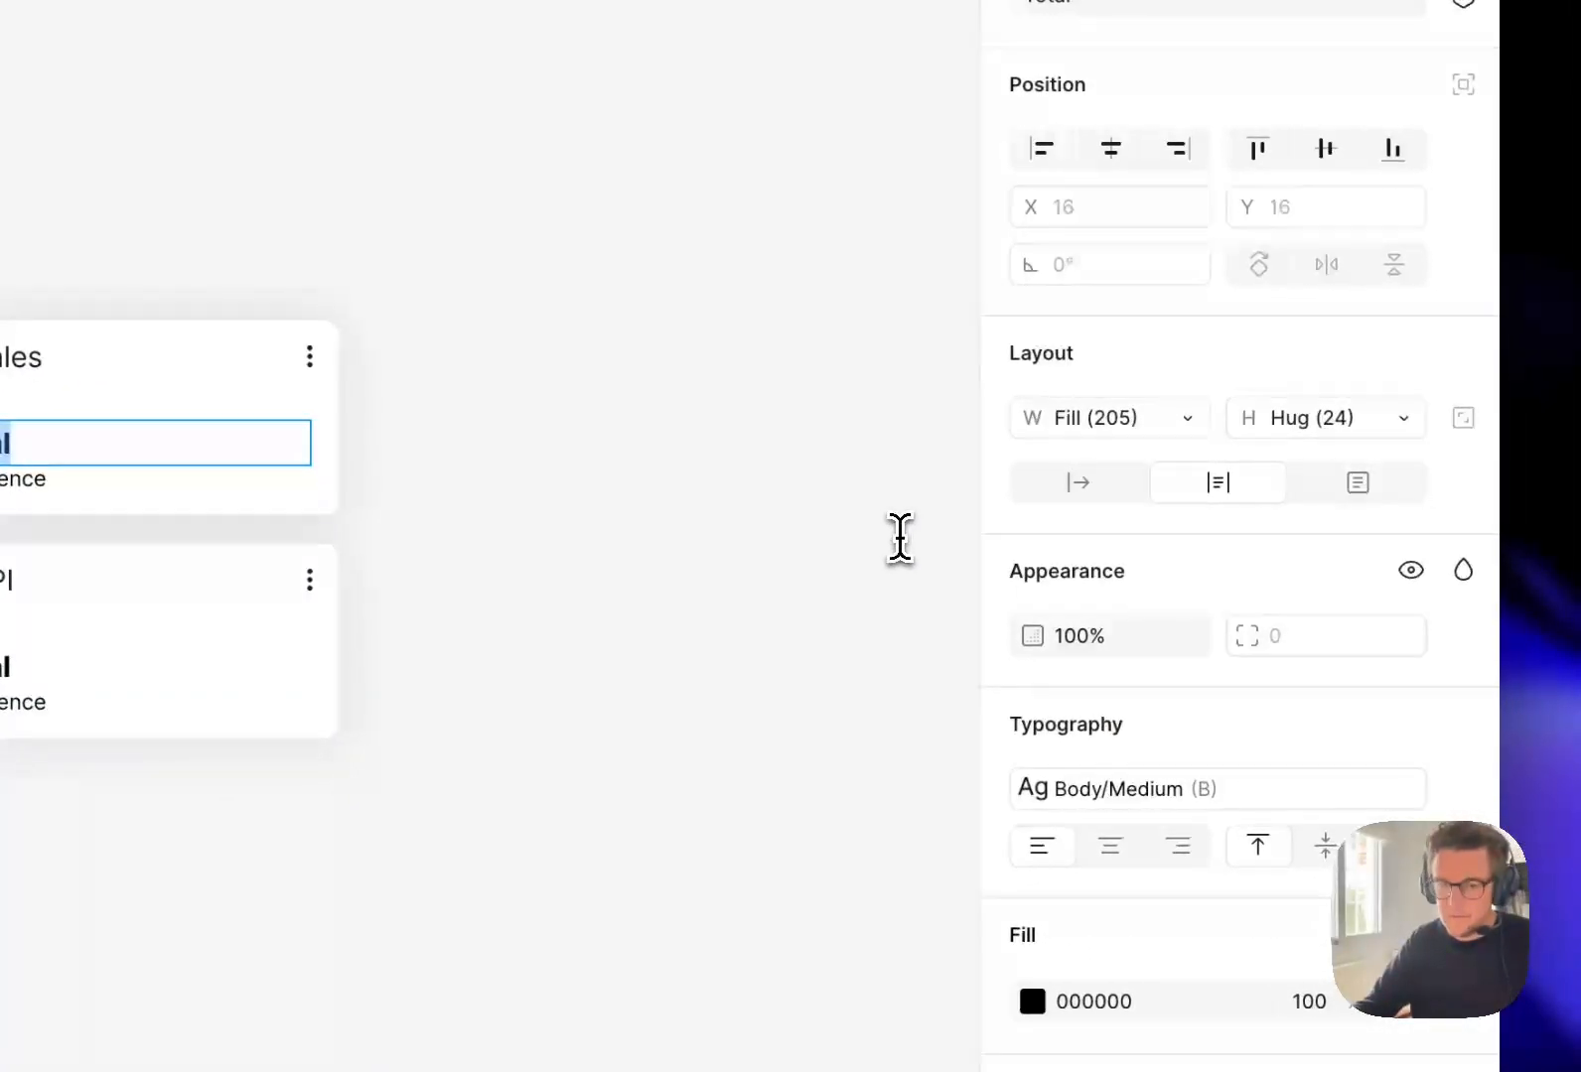
type("$")
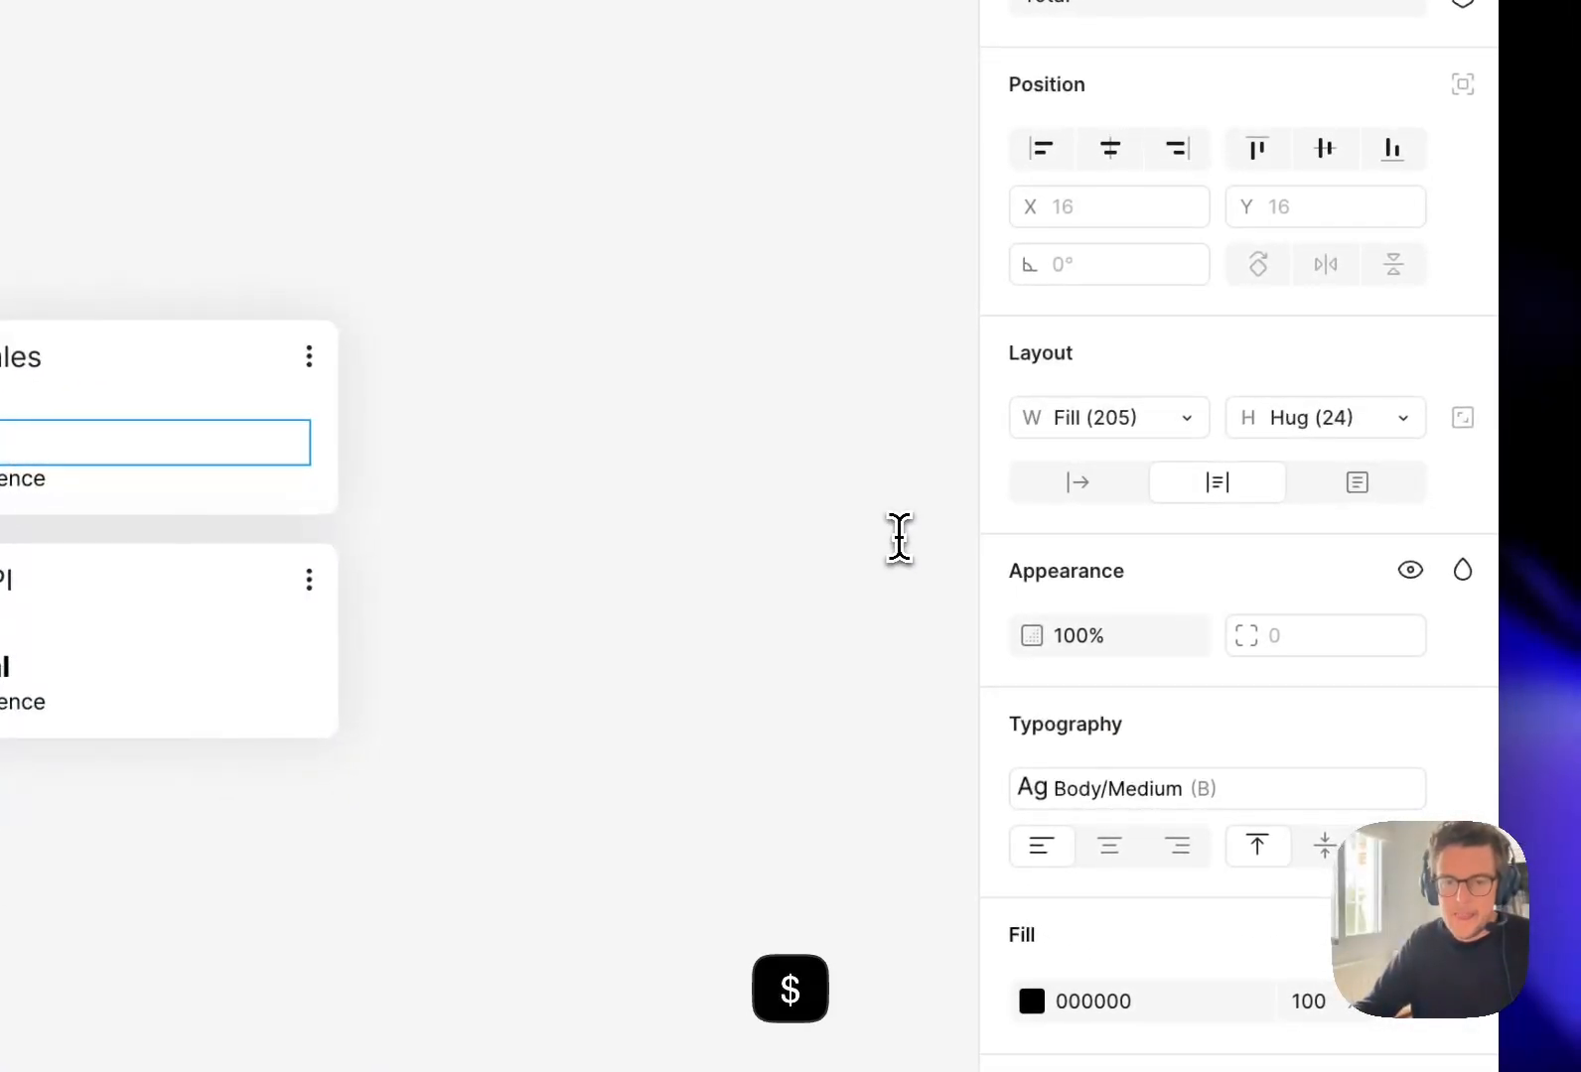
type("60,000")
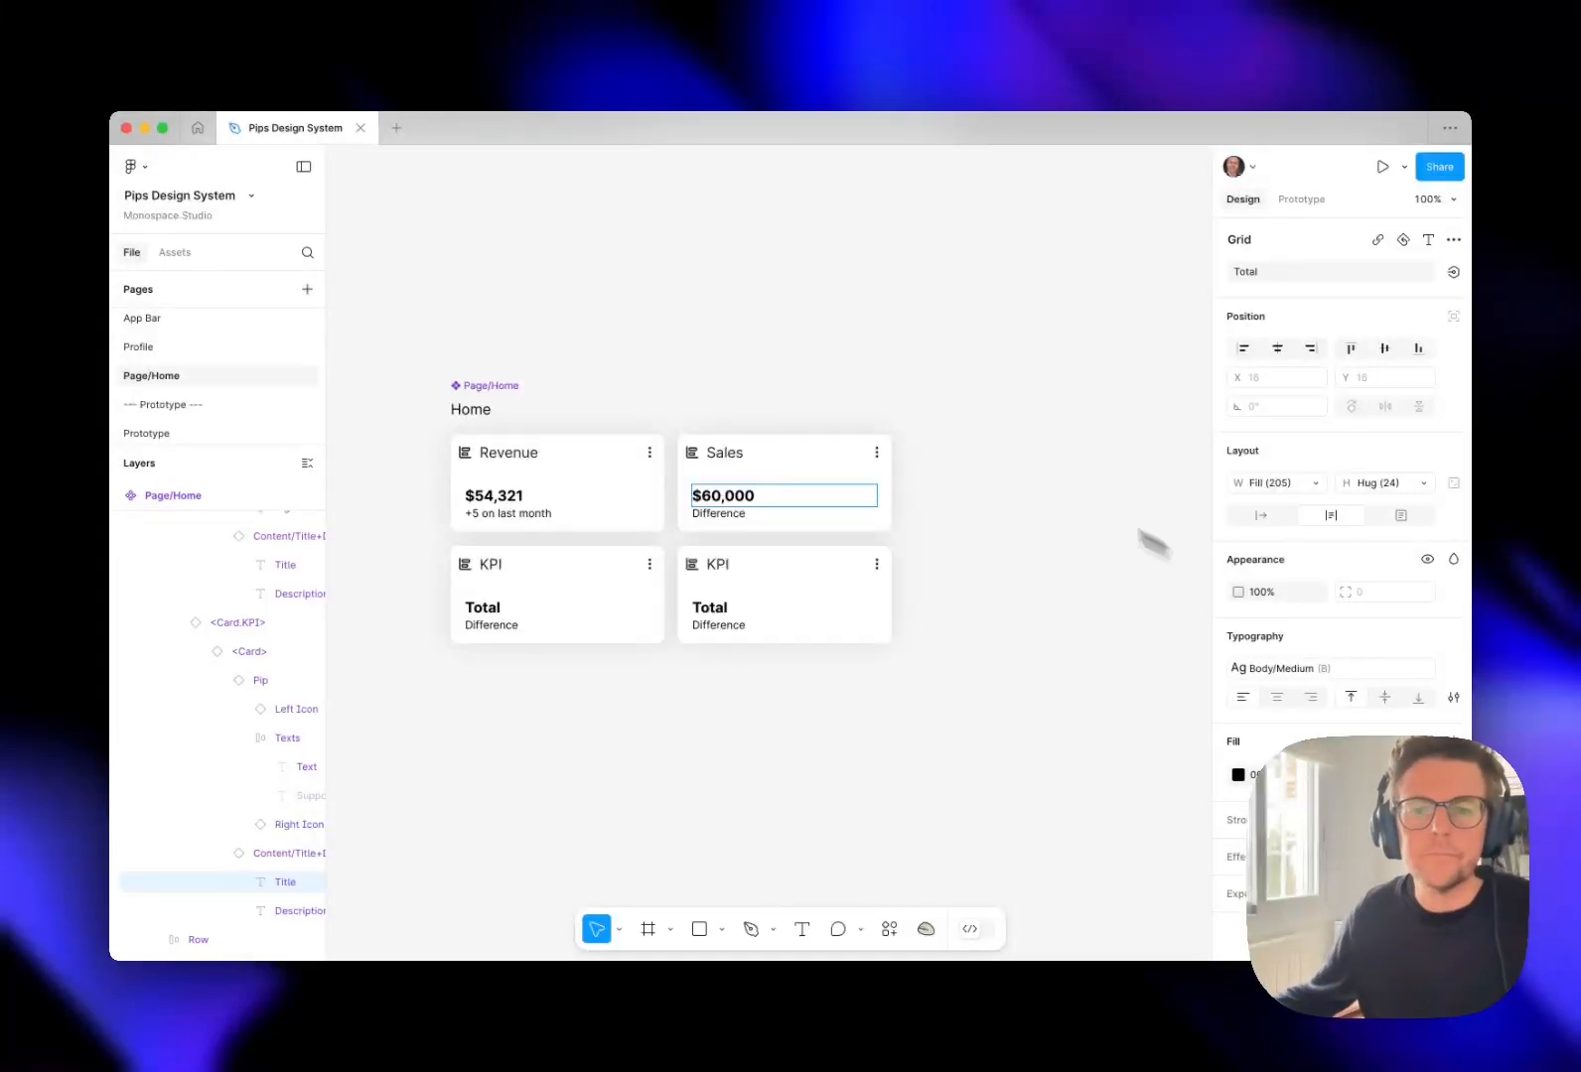
double_click(723, 513)
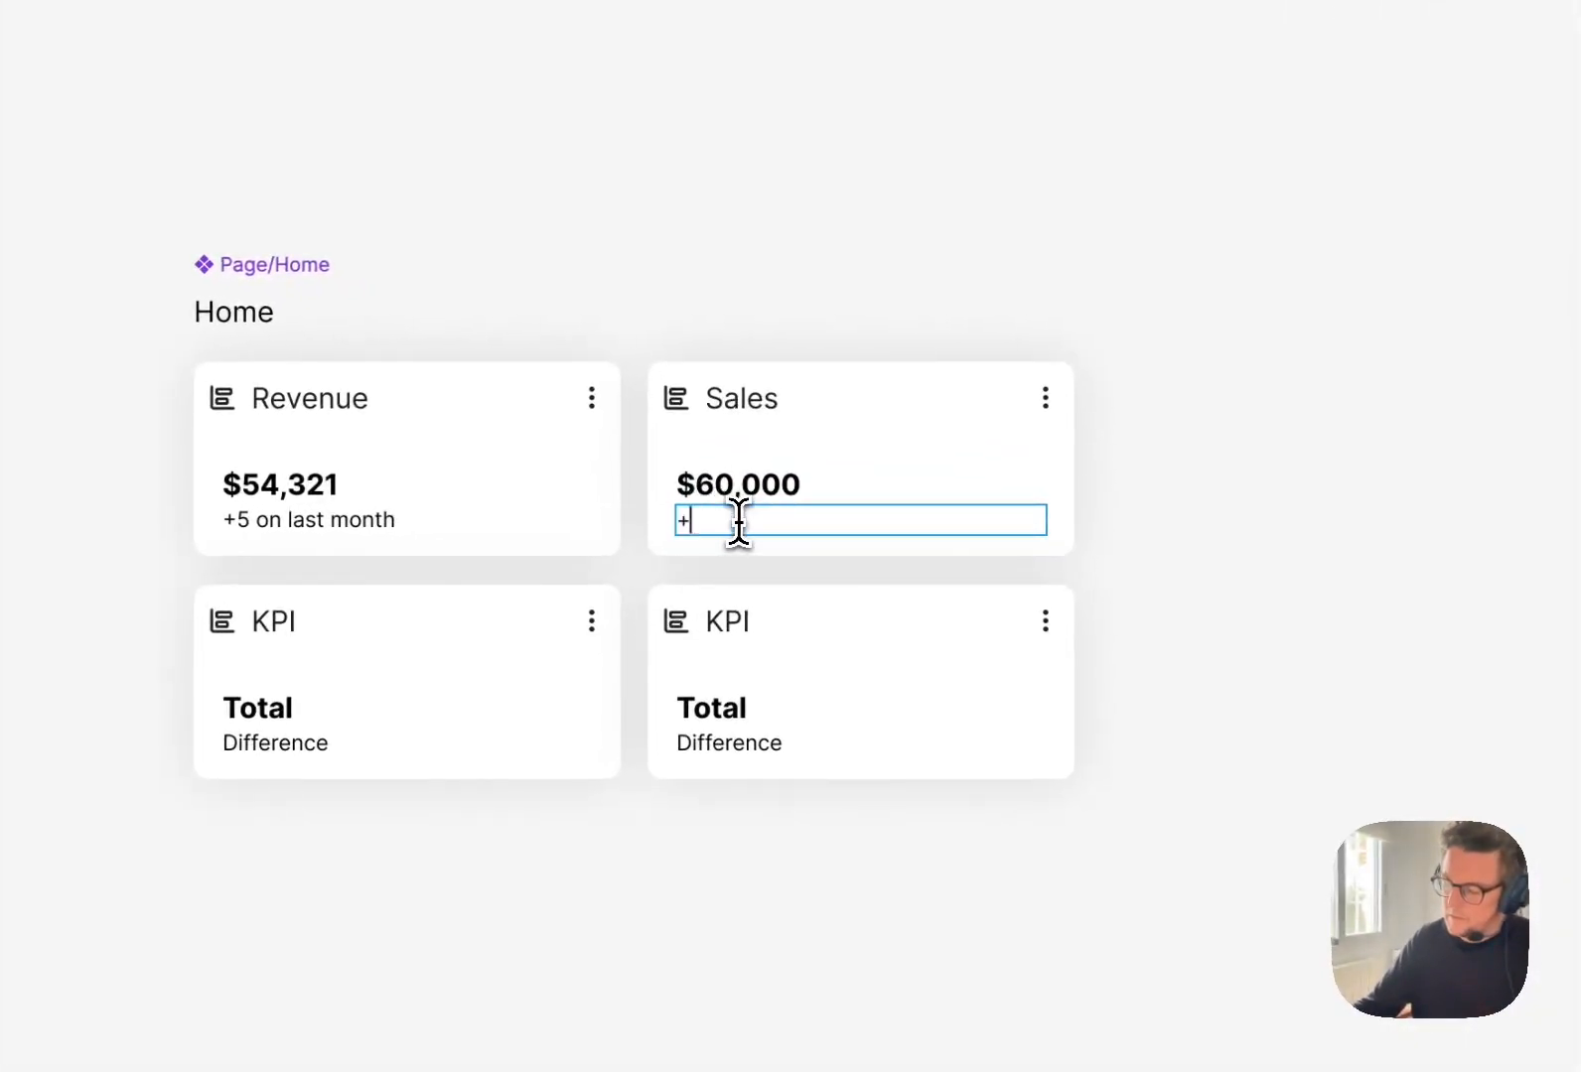
type("+10% on last month")
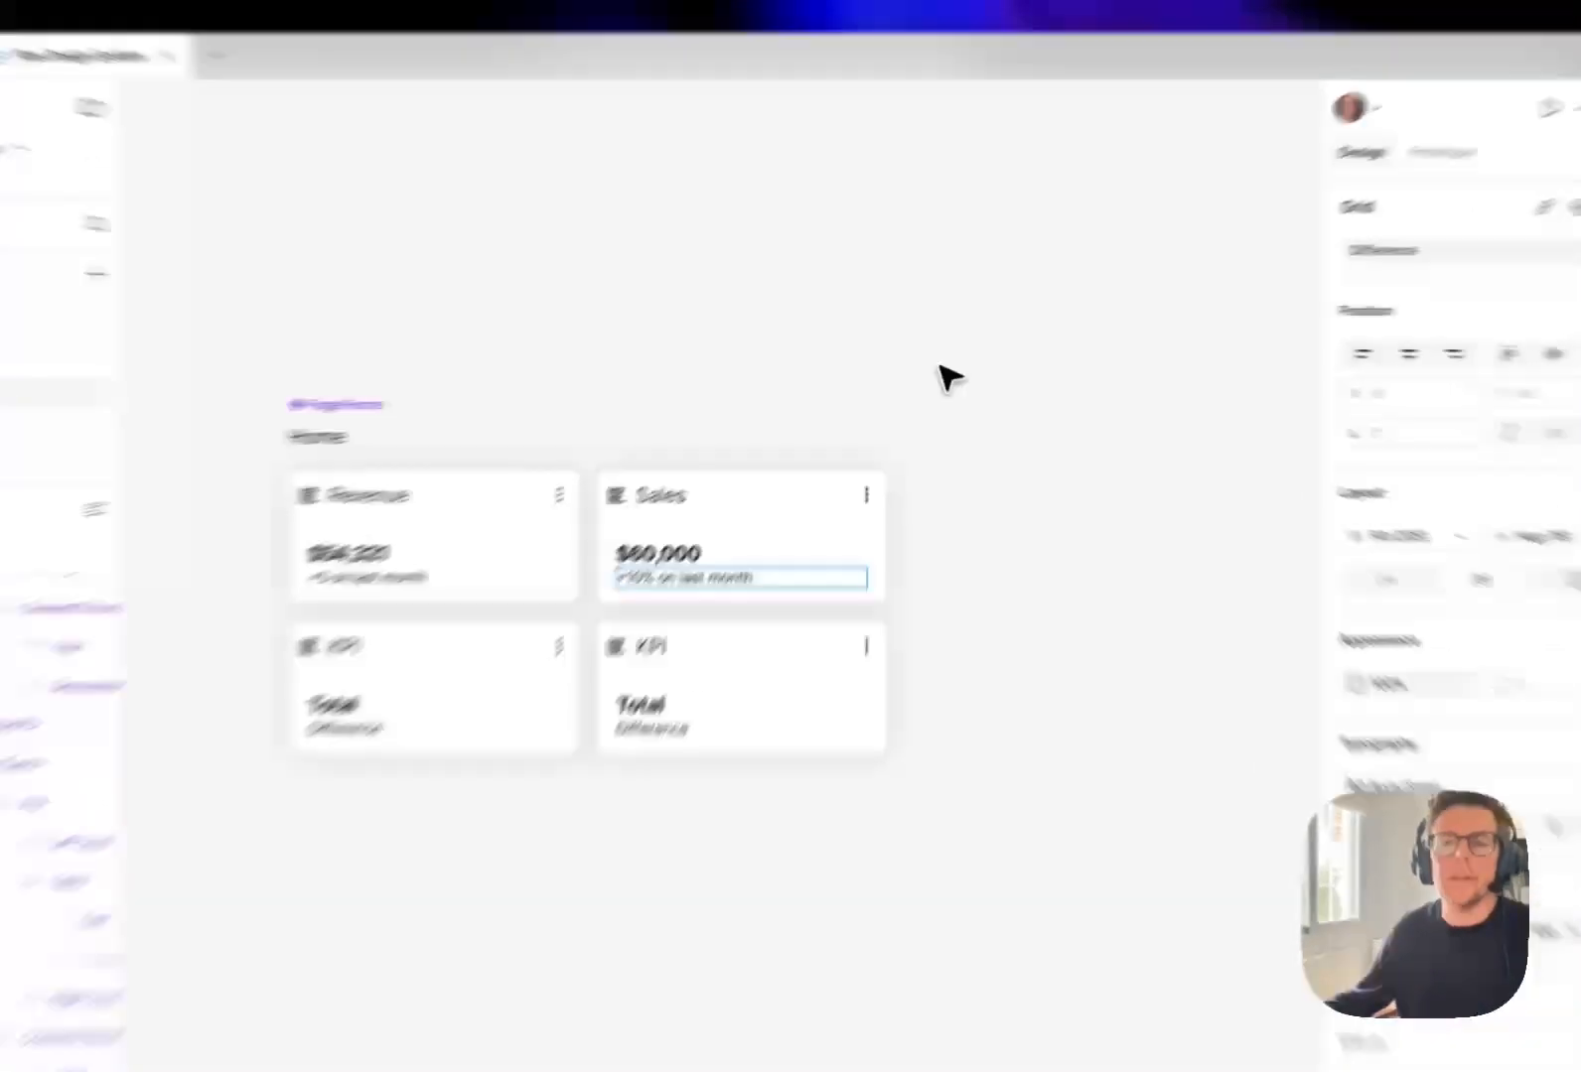
left_click(1006, 441)
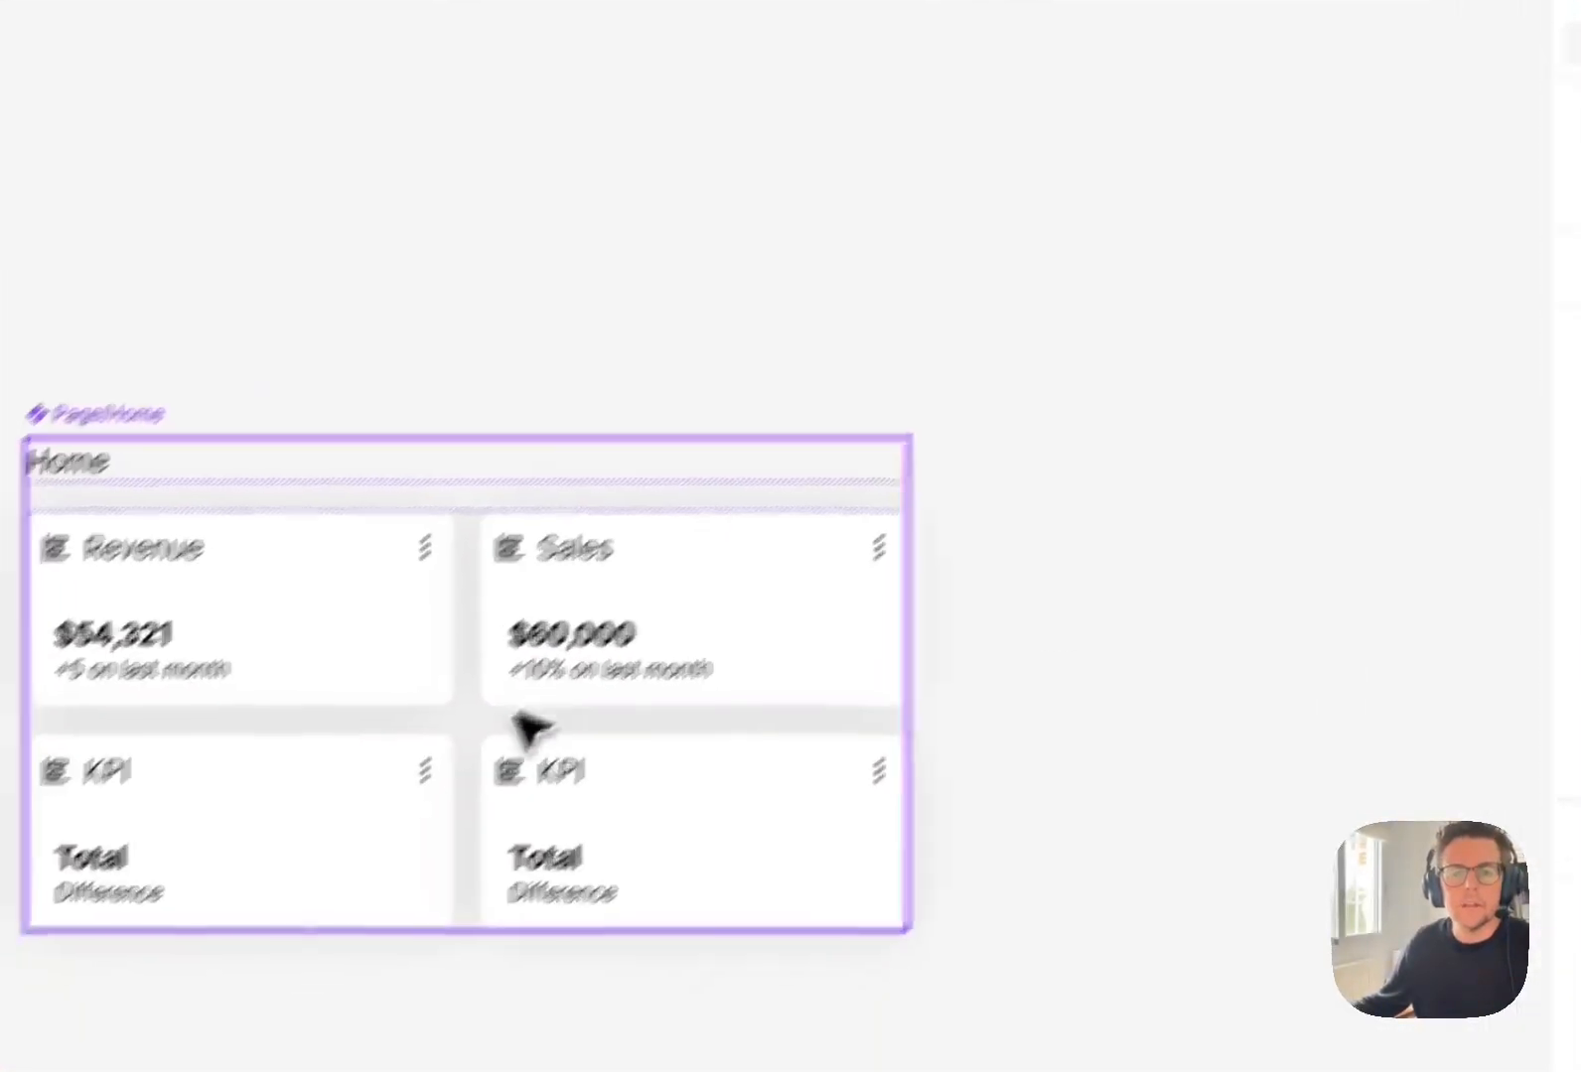
Paste a copy of the Sales card below the grid and remove the row of two placeholder KPI cards.
left_click(602, 644)
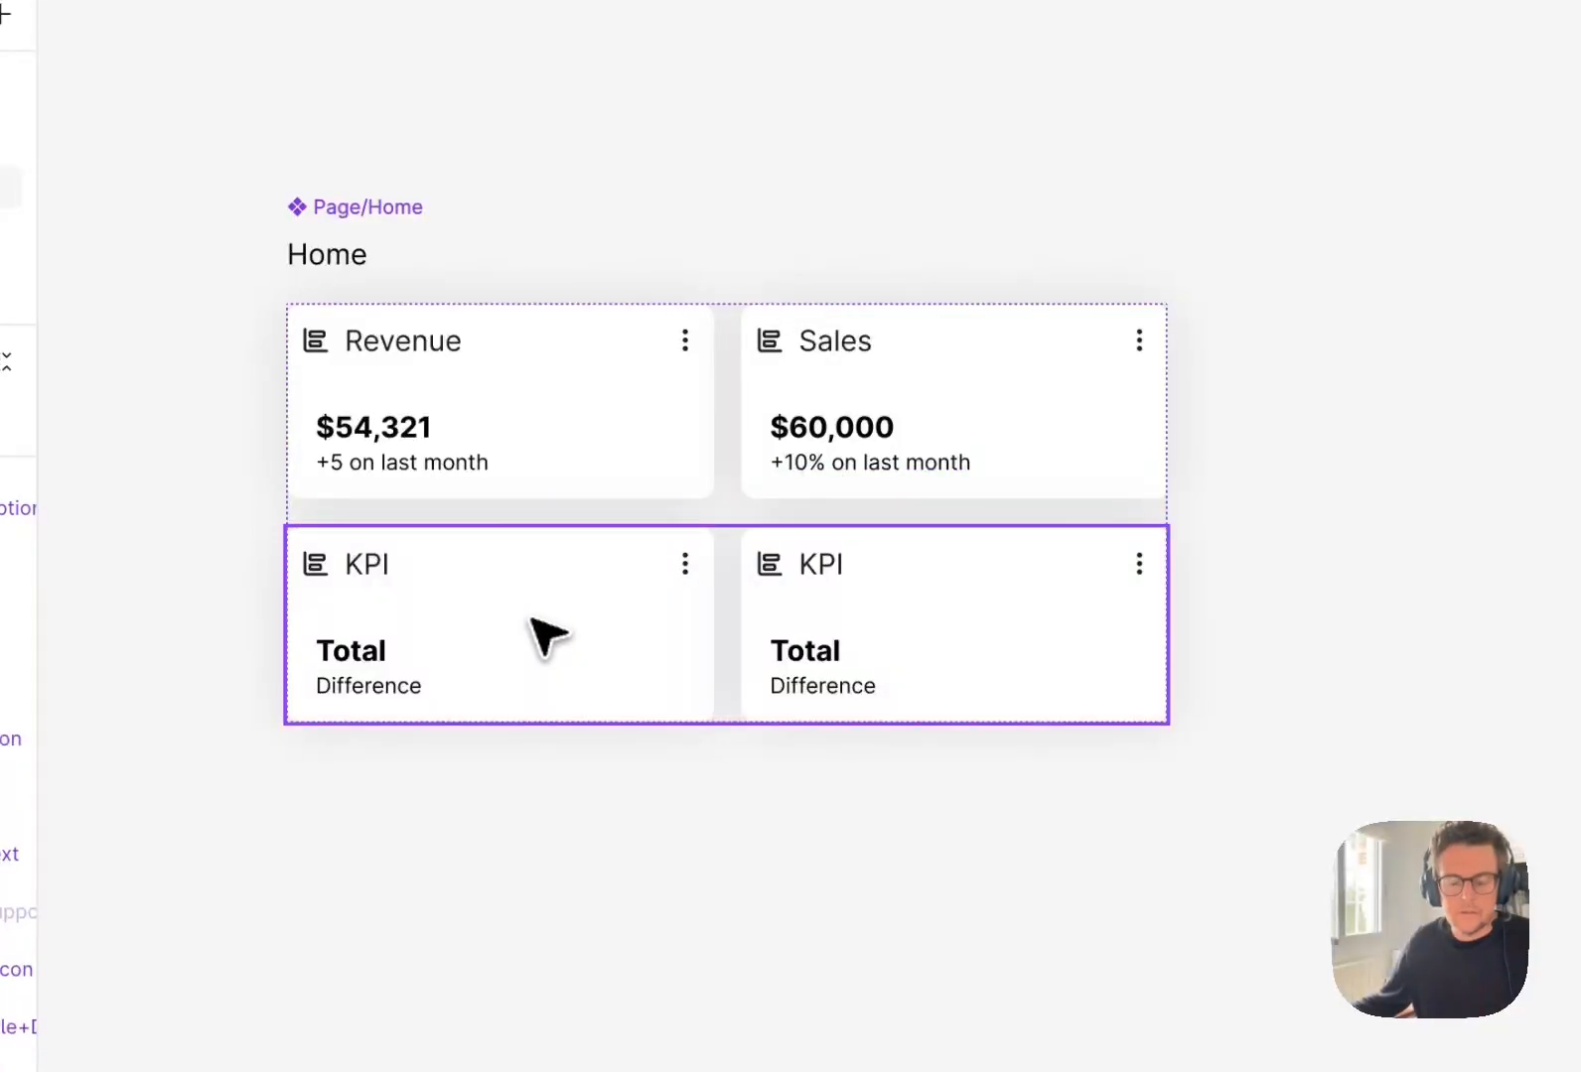
key("super+v")
left_click(581, 681)
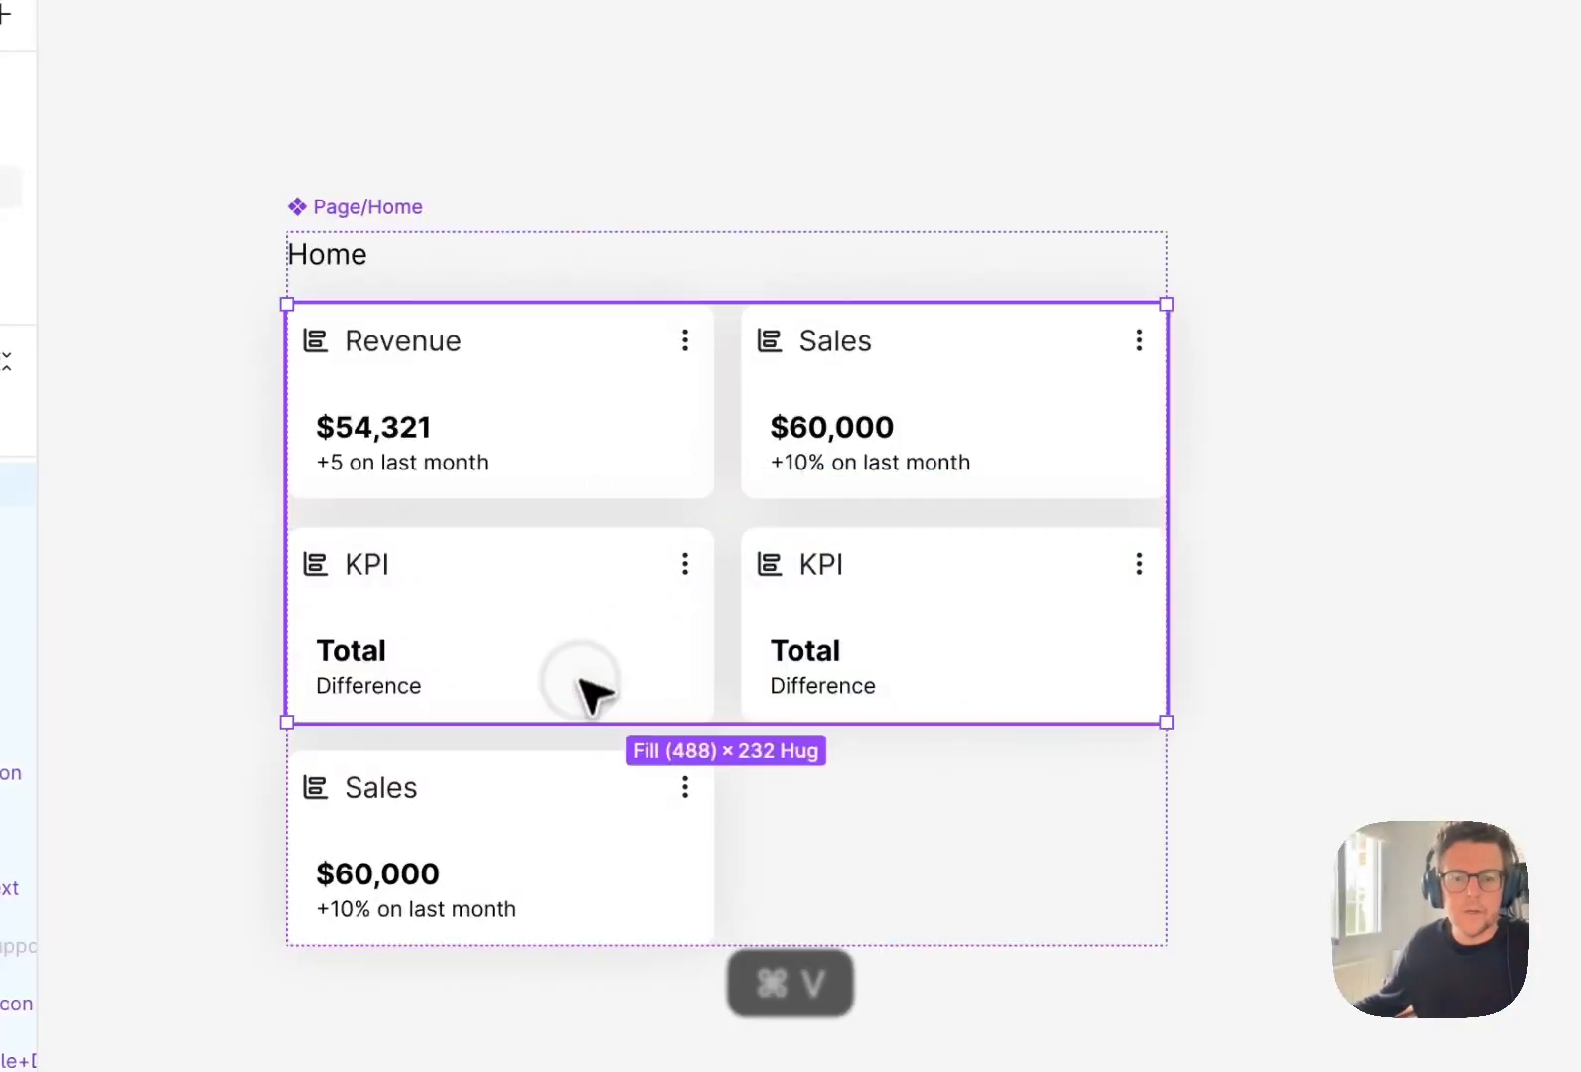
left_click(651, 563)
key("BackSpace")
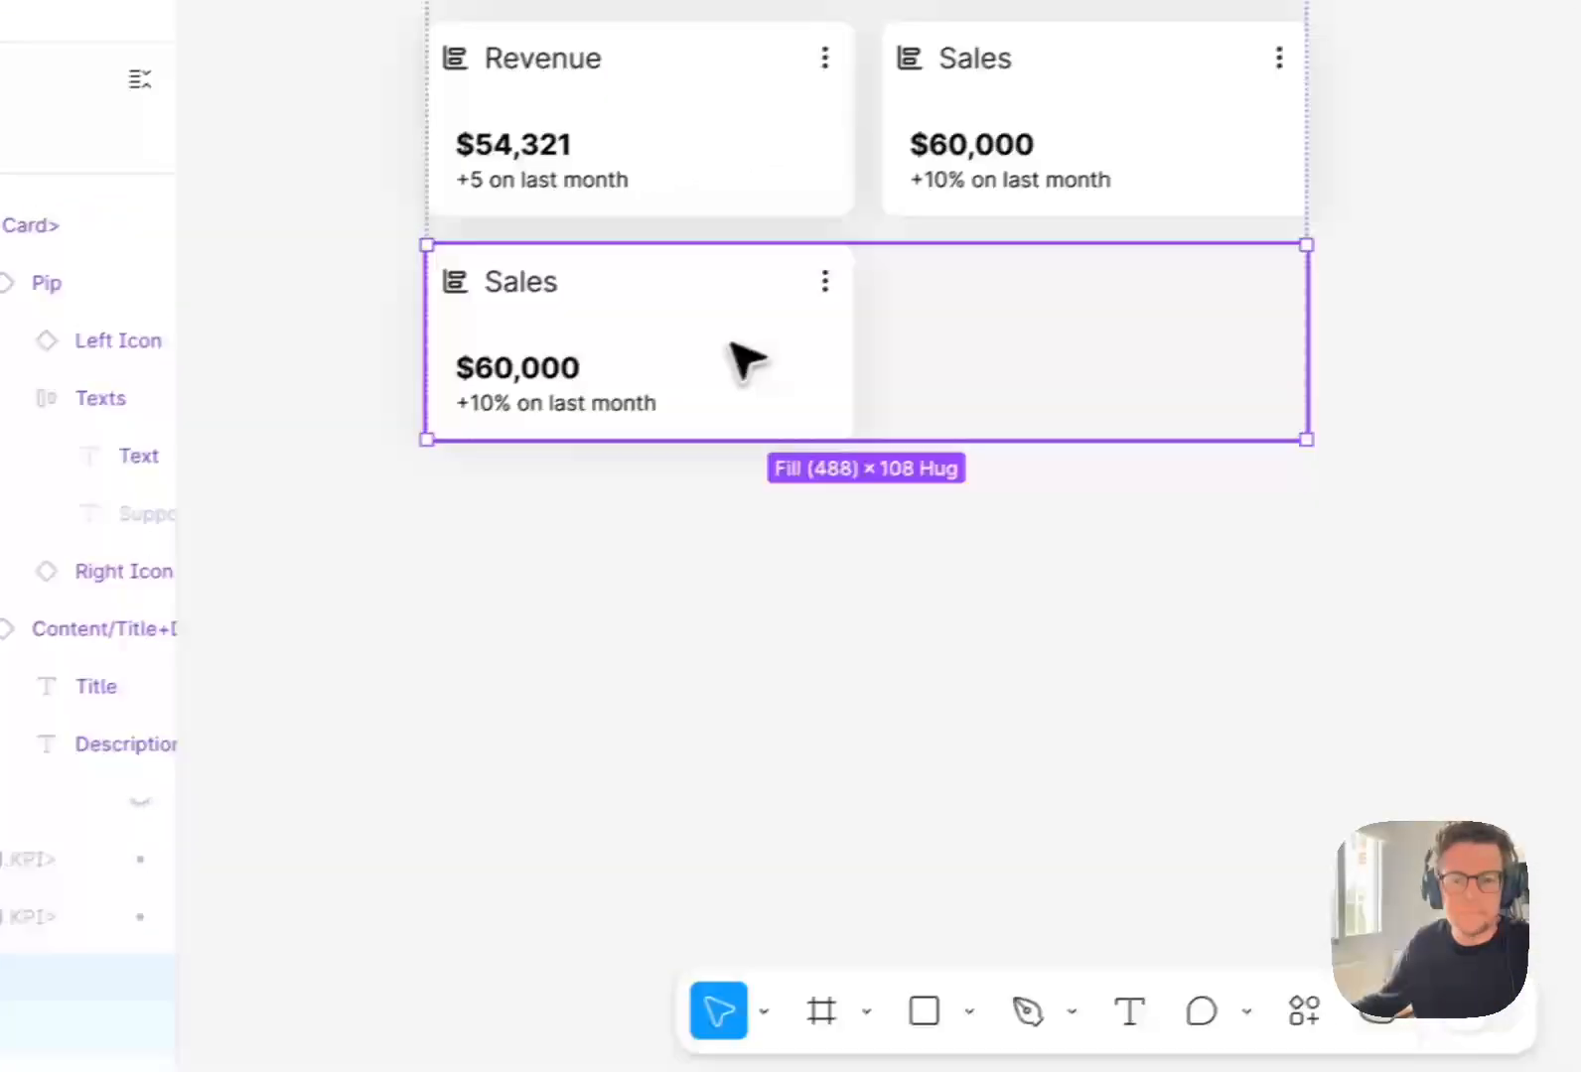
Set the width of the nested <Card> in the lower Sales card to fill its container.
left_click(1122, 263)
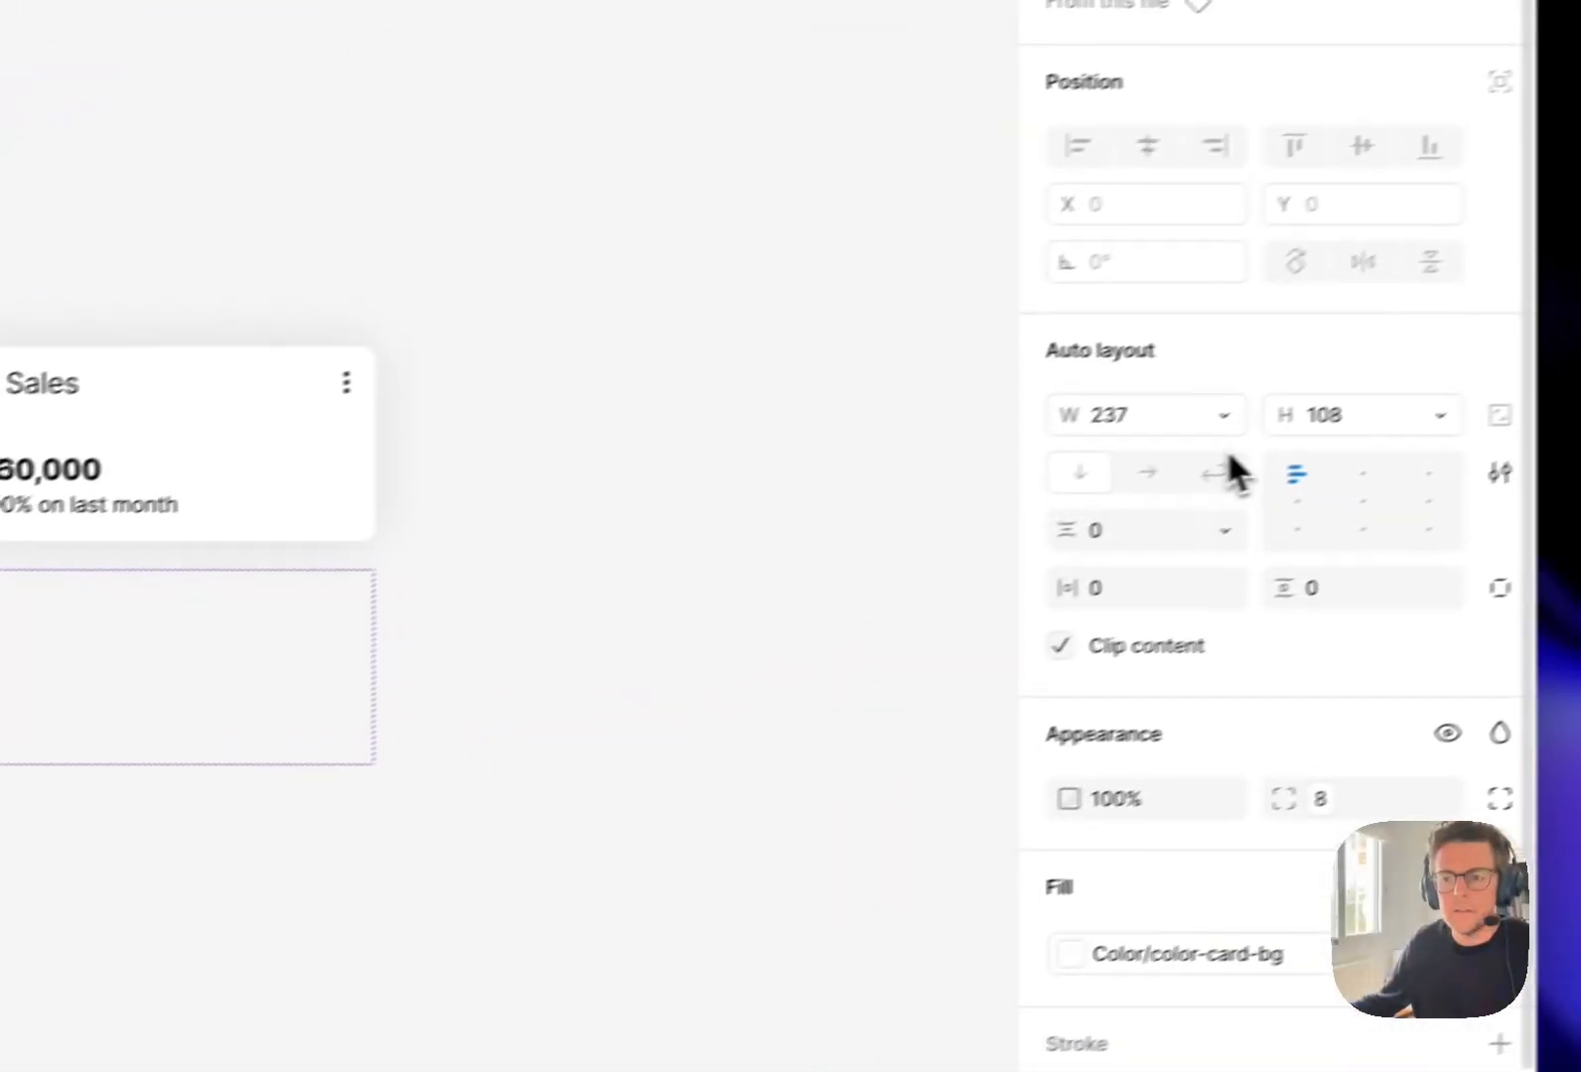
left_click(1159, 438)
left_click(1164, 523)
left_click(631, 621)
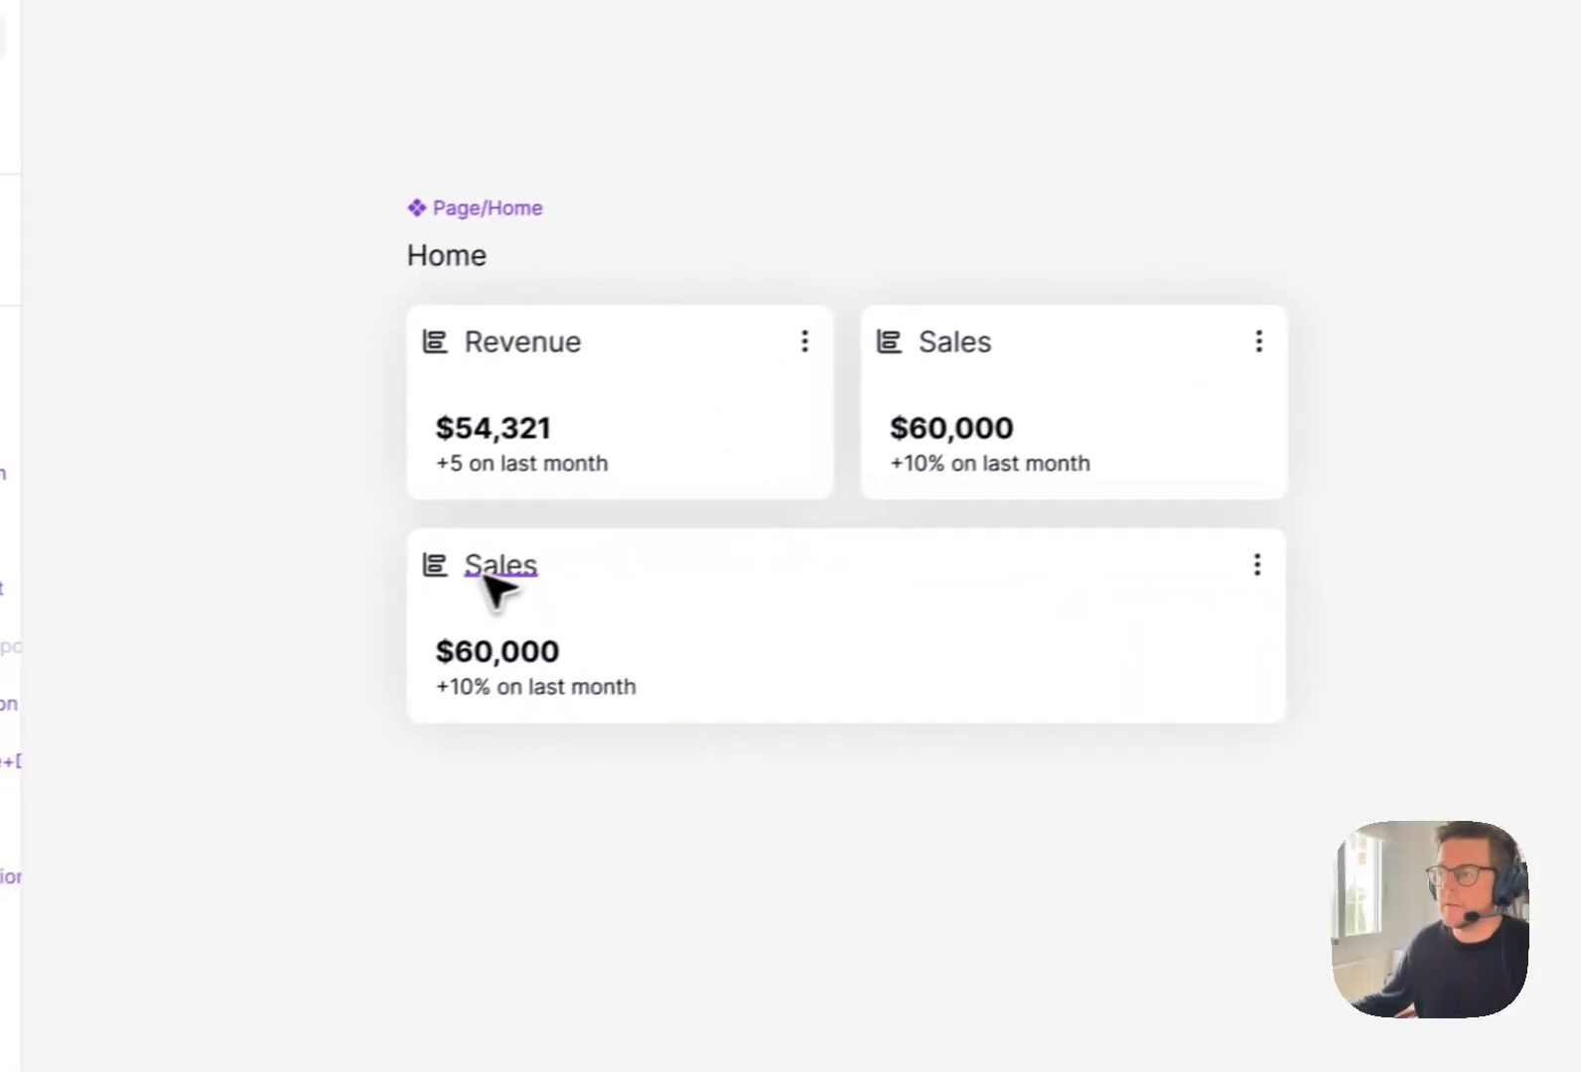
Change the full-width card's header to Subscriptions and its total to +40.
double_click(536, 559)
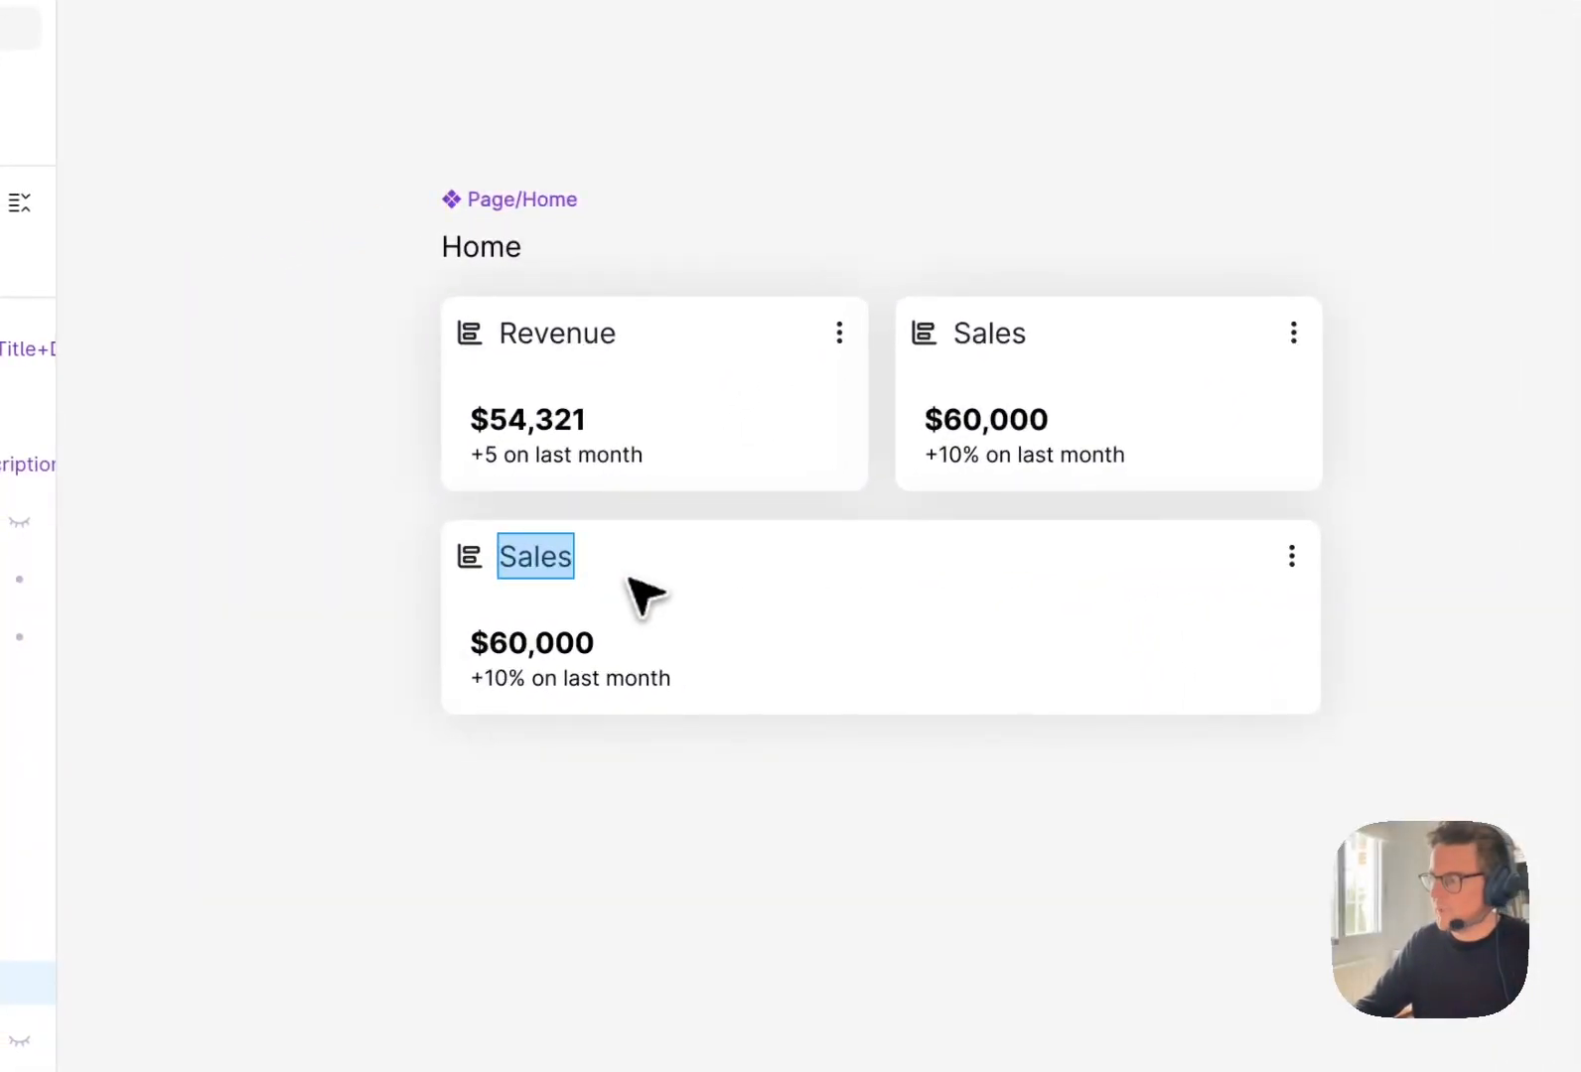
type("Subscriptions")
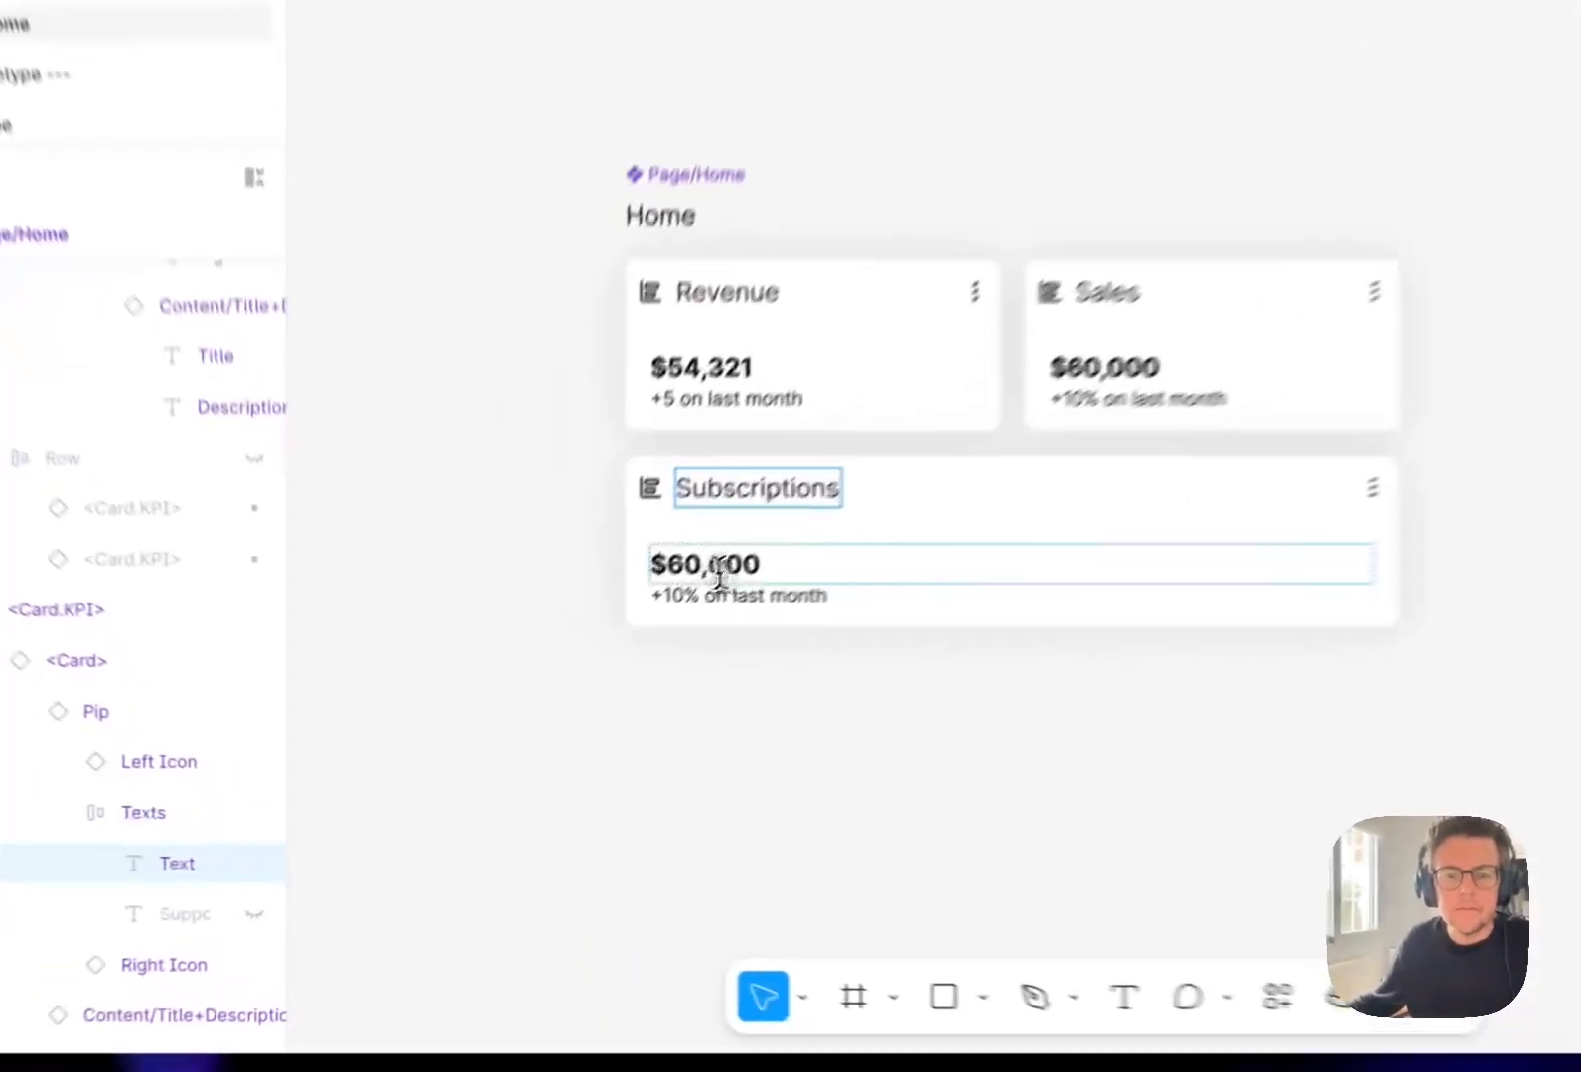
double_click(568, 684)
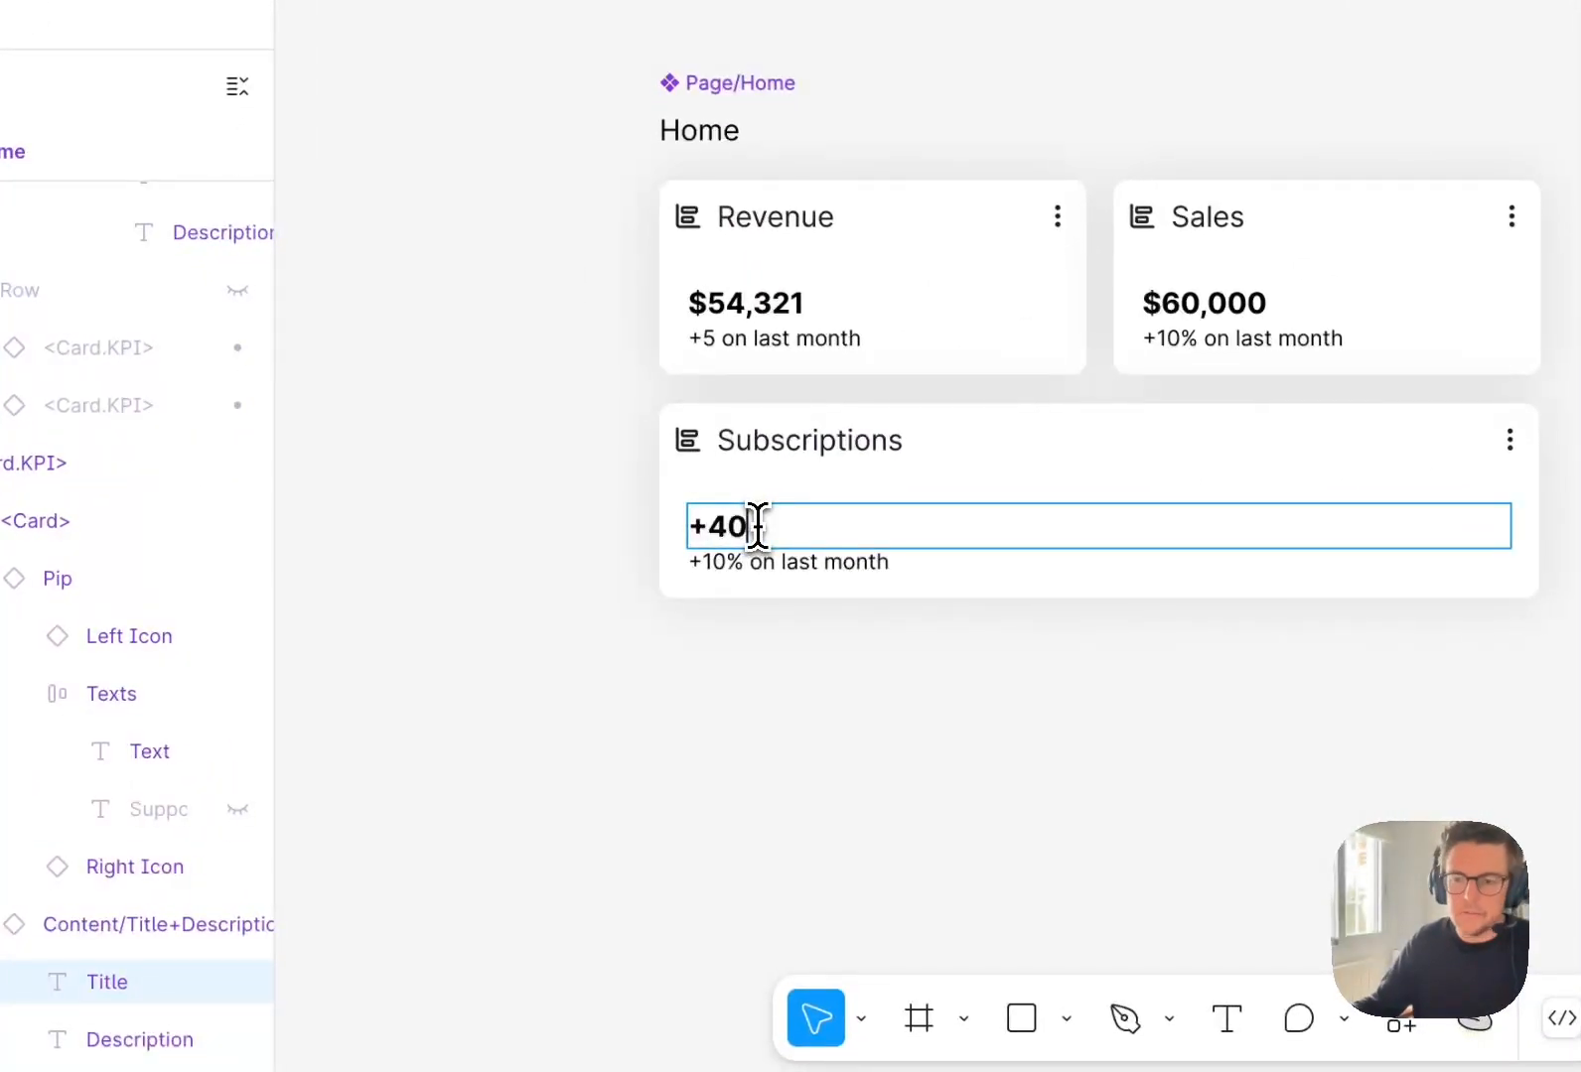
type("+40")
double_click(766, 562)
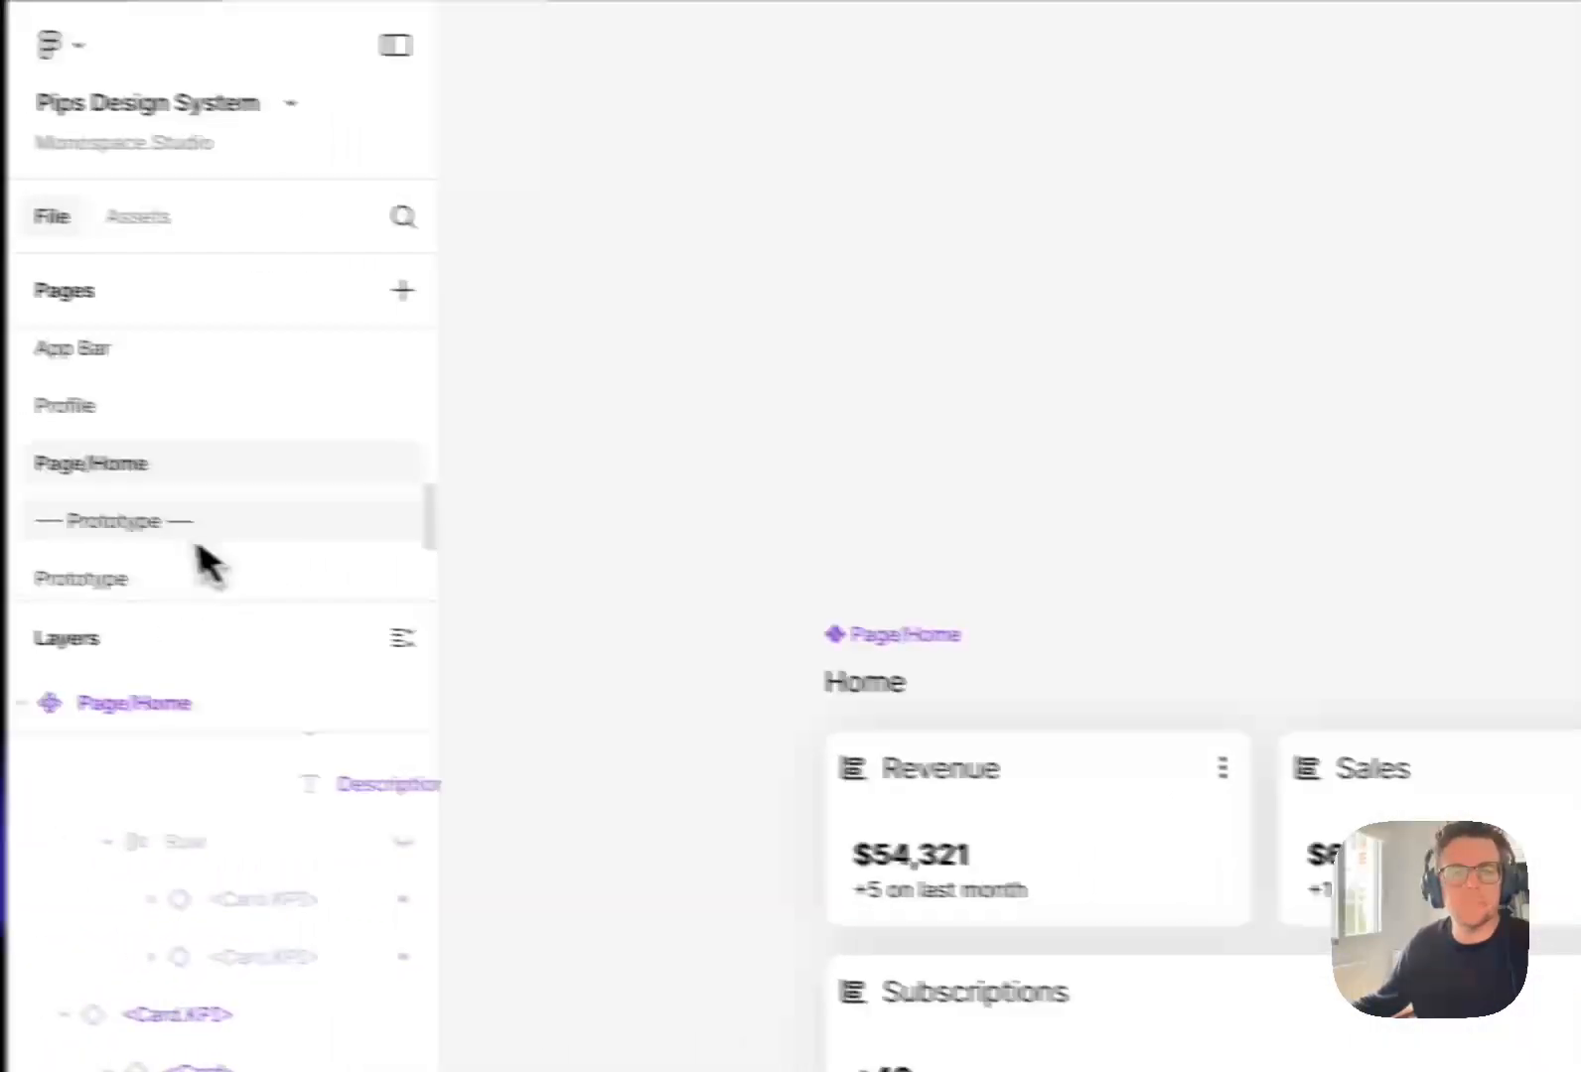
On the Prototype page, set the nested <Card> inside the Home screen's Revenue card to fill its container width.
scroll(207, 536, "down", 2)
left_click(199, 491)
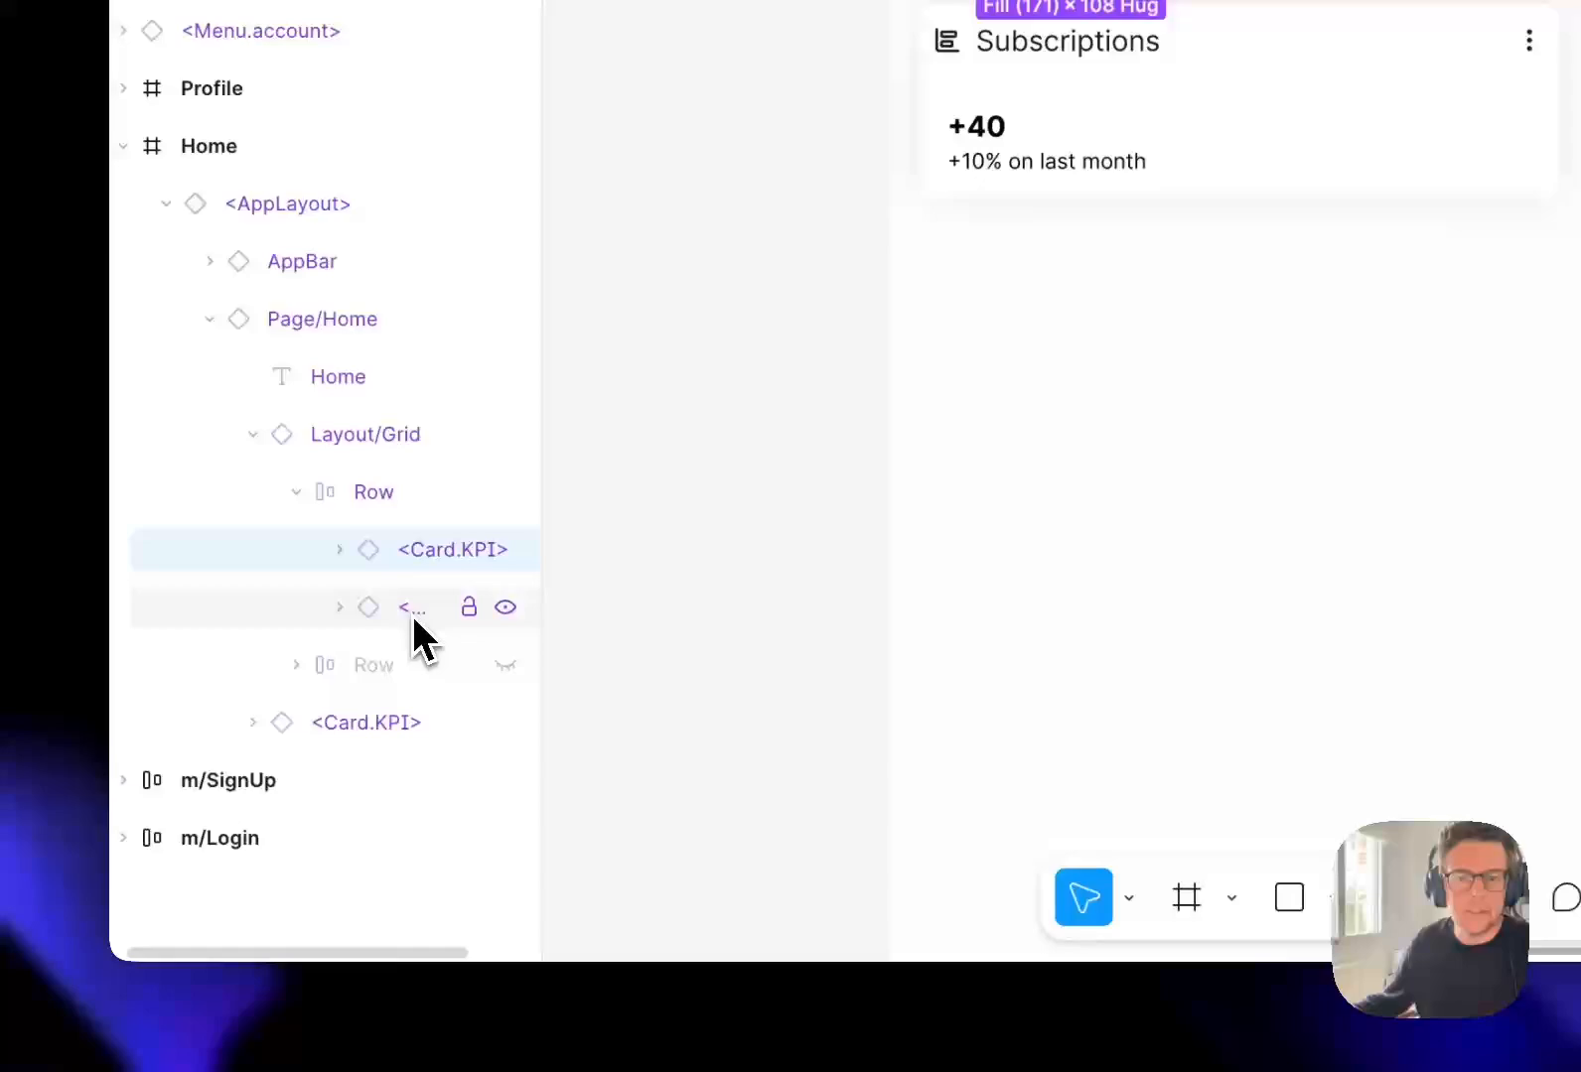
left_click_drag(412, 615, 349, 572)
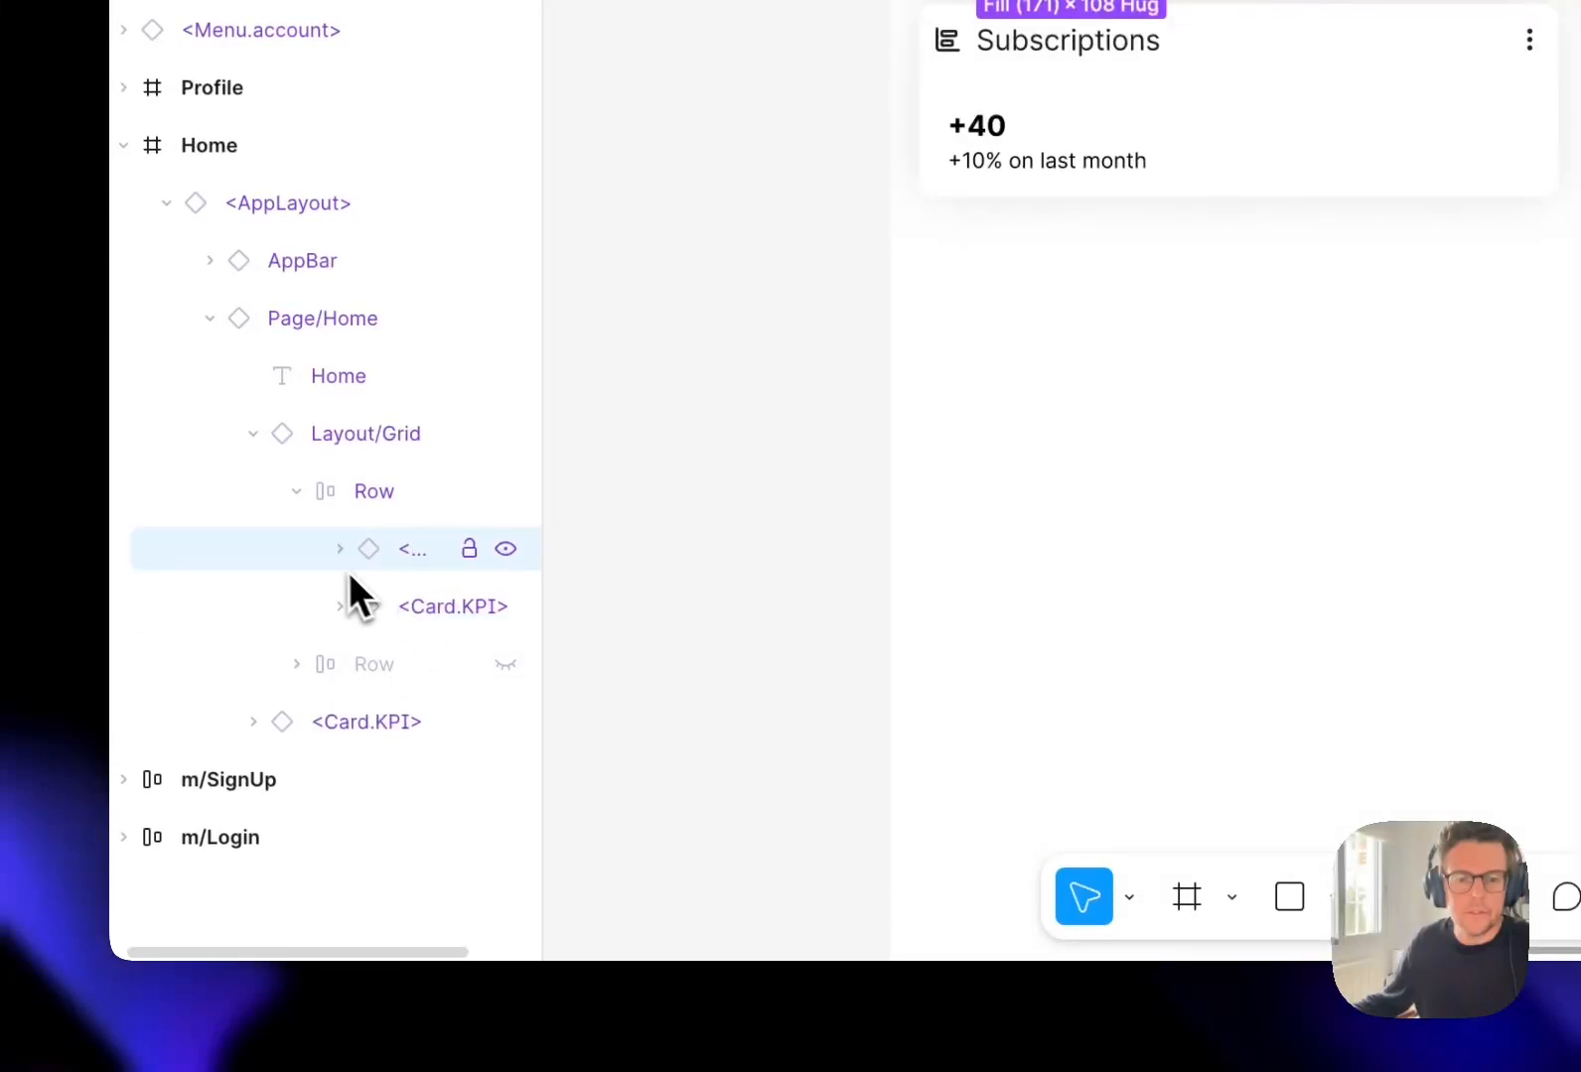
left_click(339, 551)
left_click(439, 612)
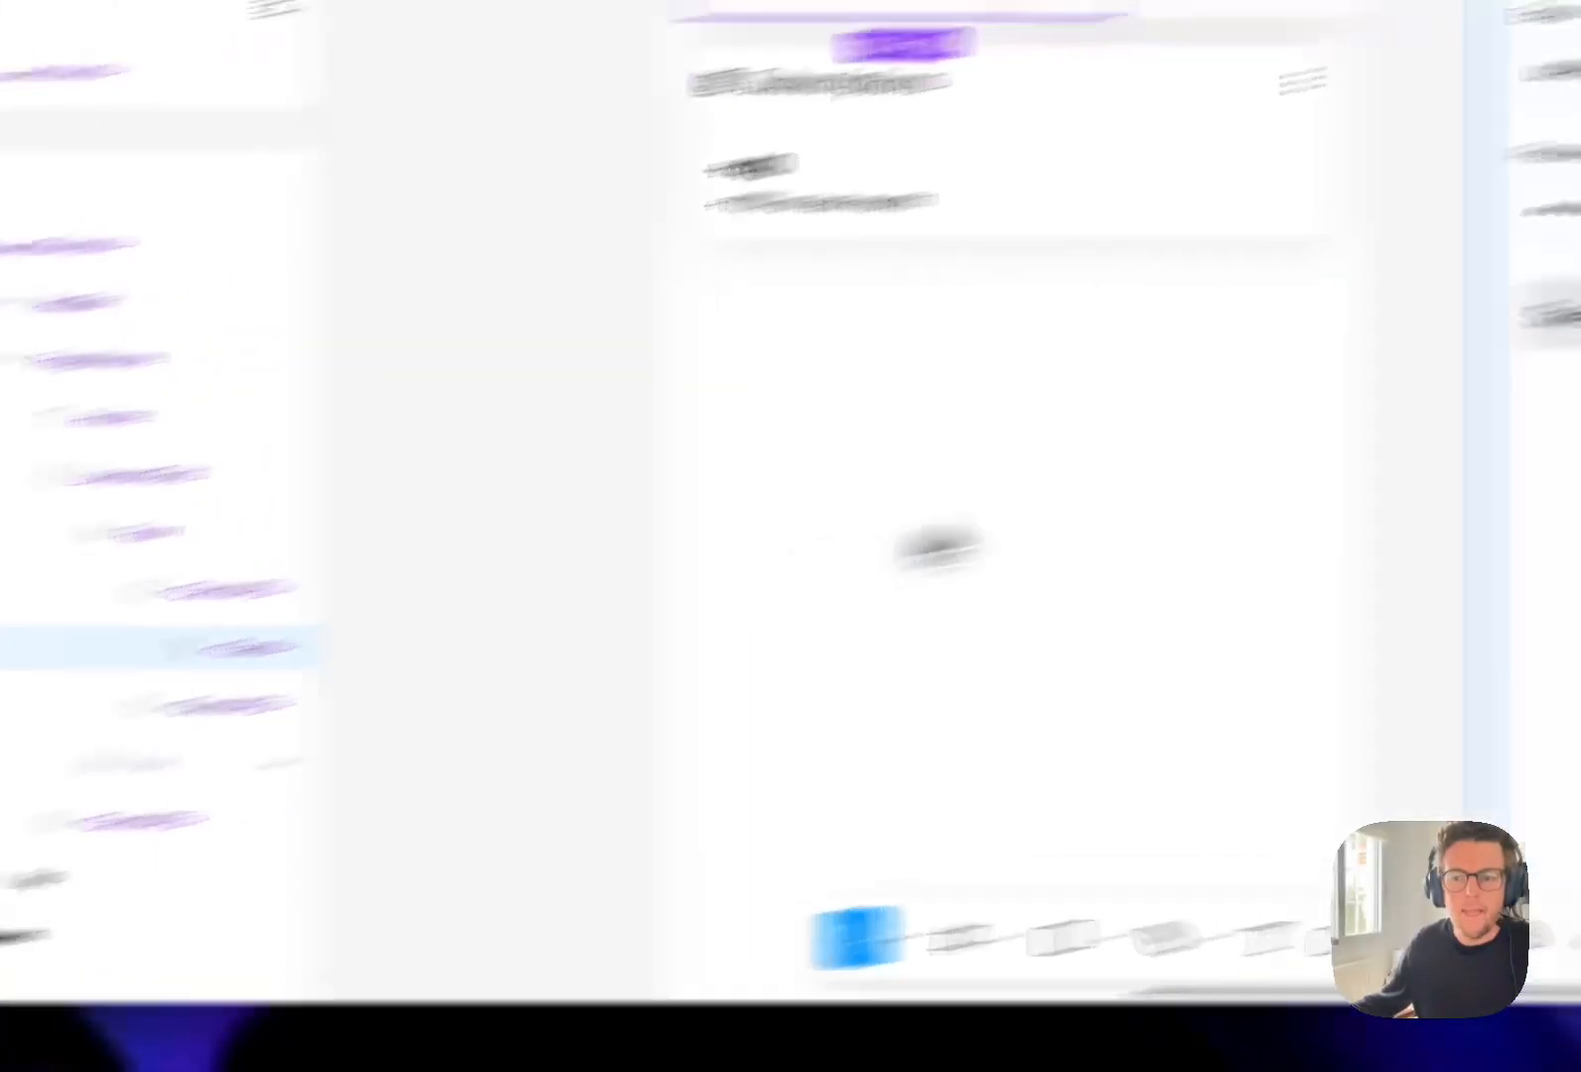
left_click(1180, 443)
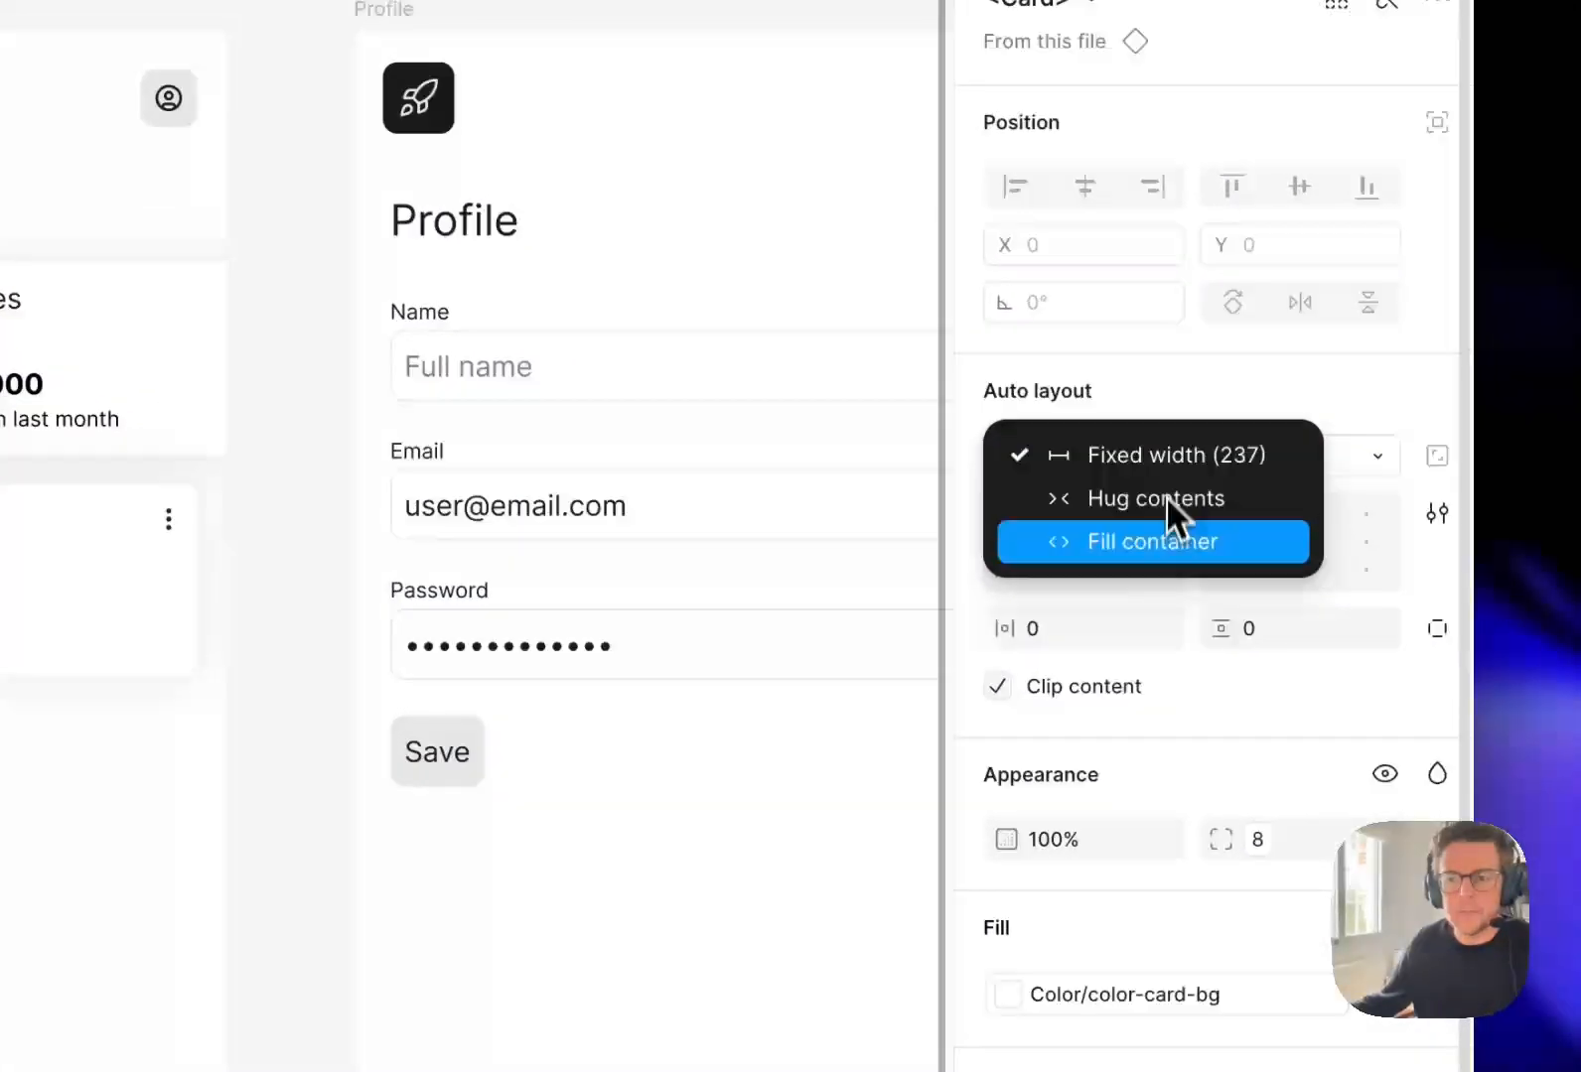
left_click(1166, 536)
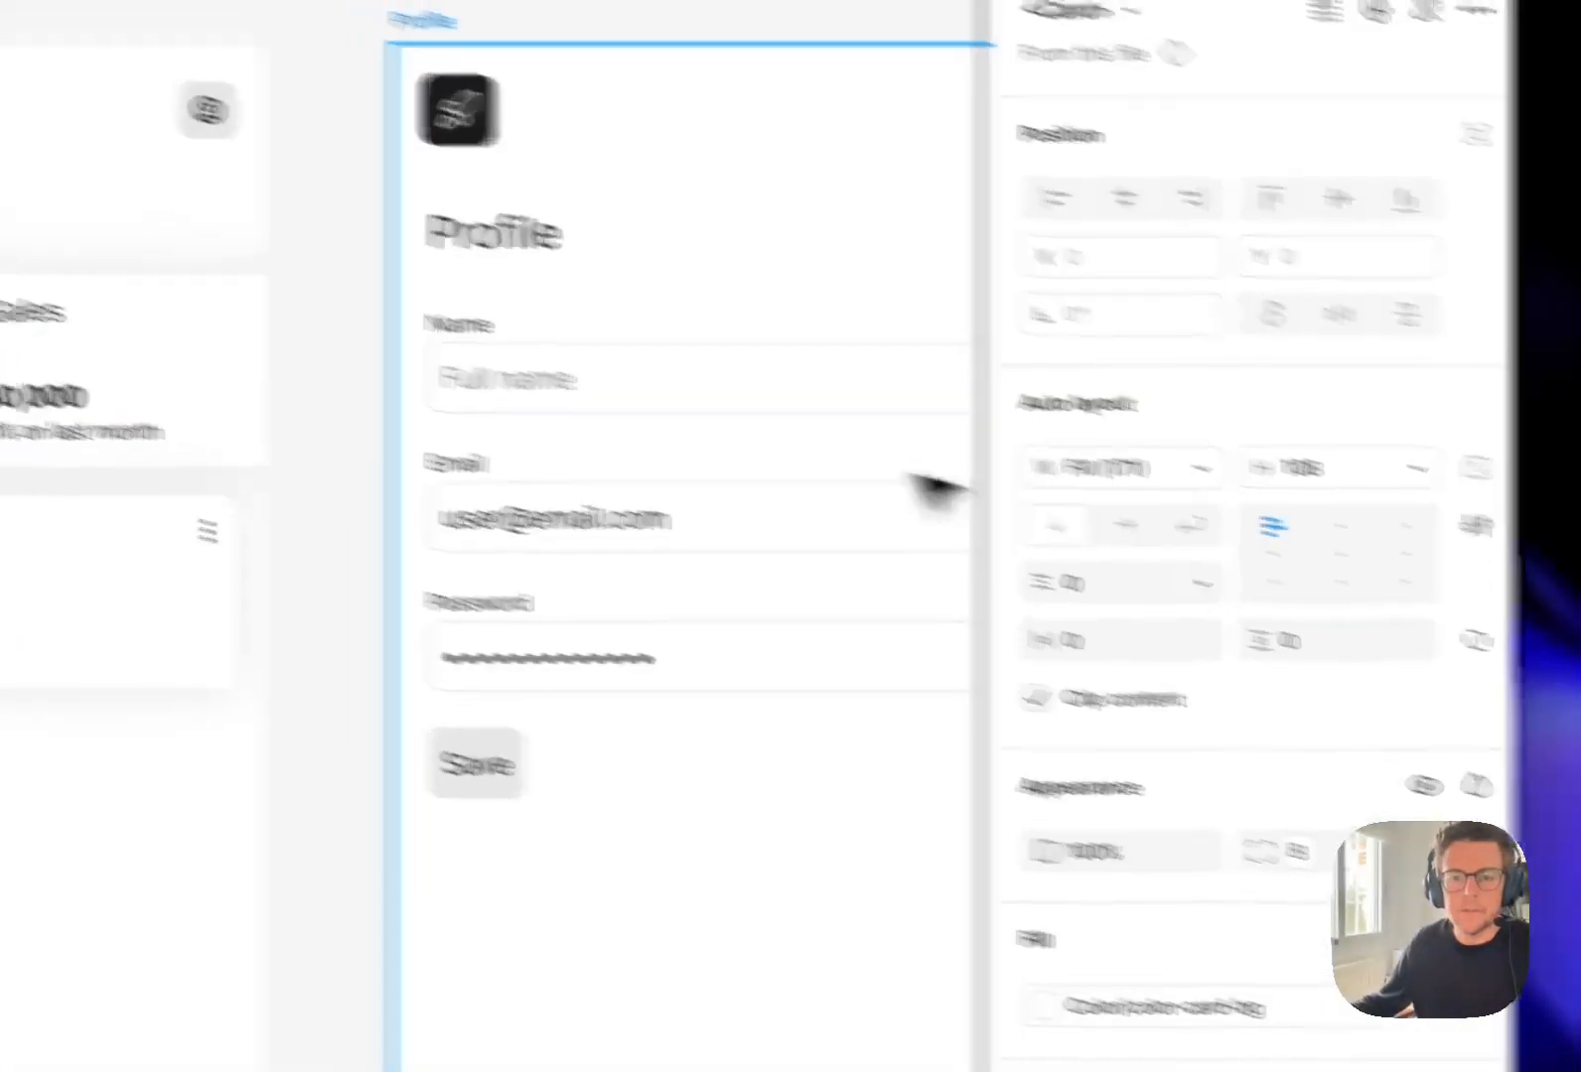
From the Home screen on the Prototype page, go to the main component of the Revenue card.
left_click(194, 425)
double_click(886, 383)
double_click(913, 382)
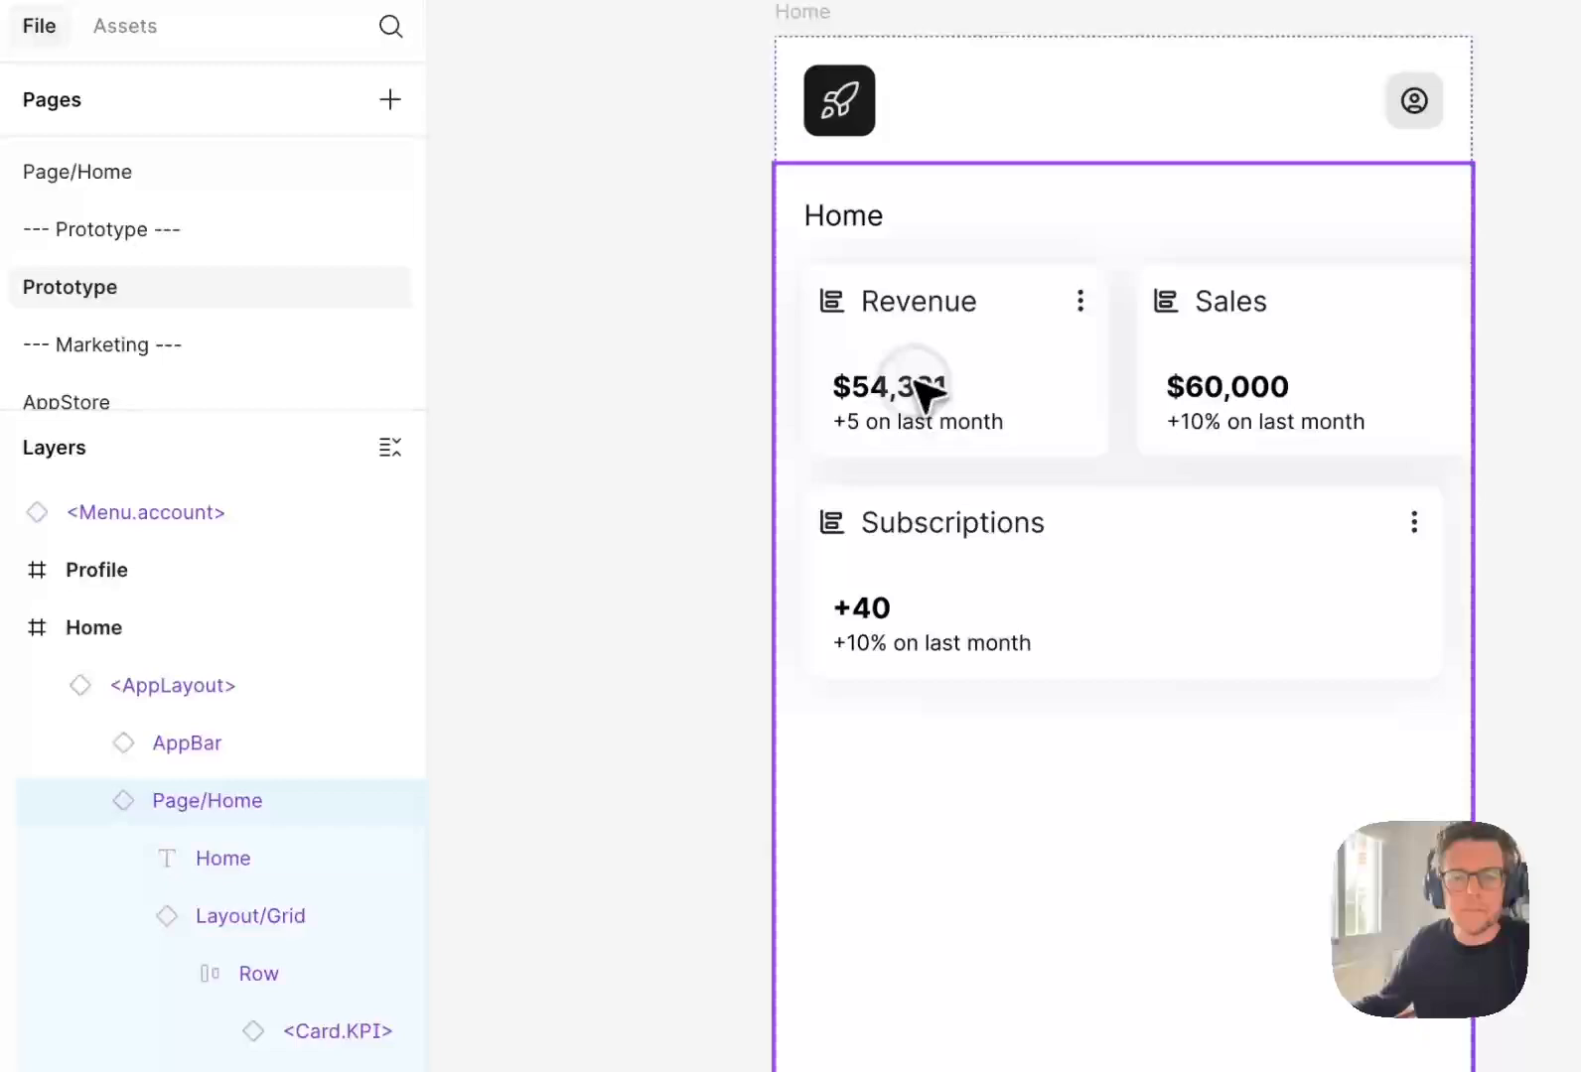
double_click(915, 381)
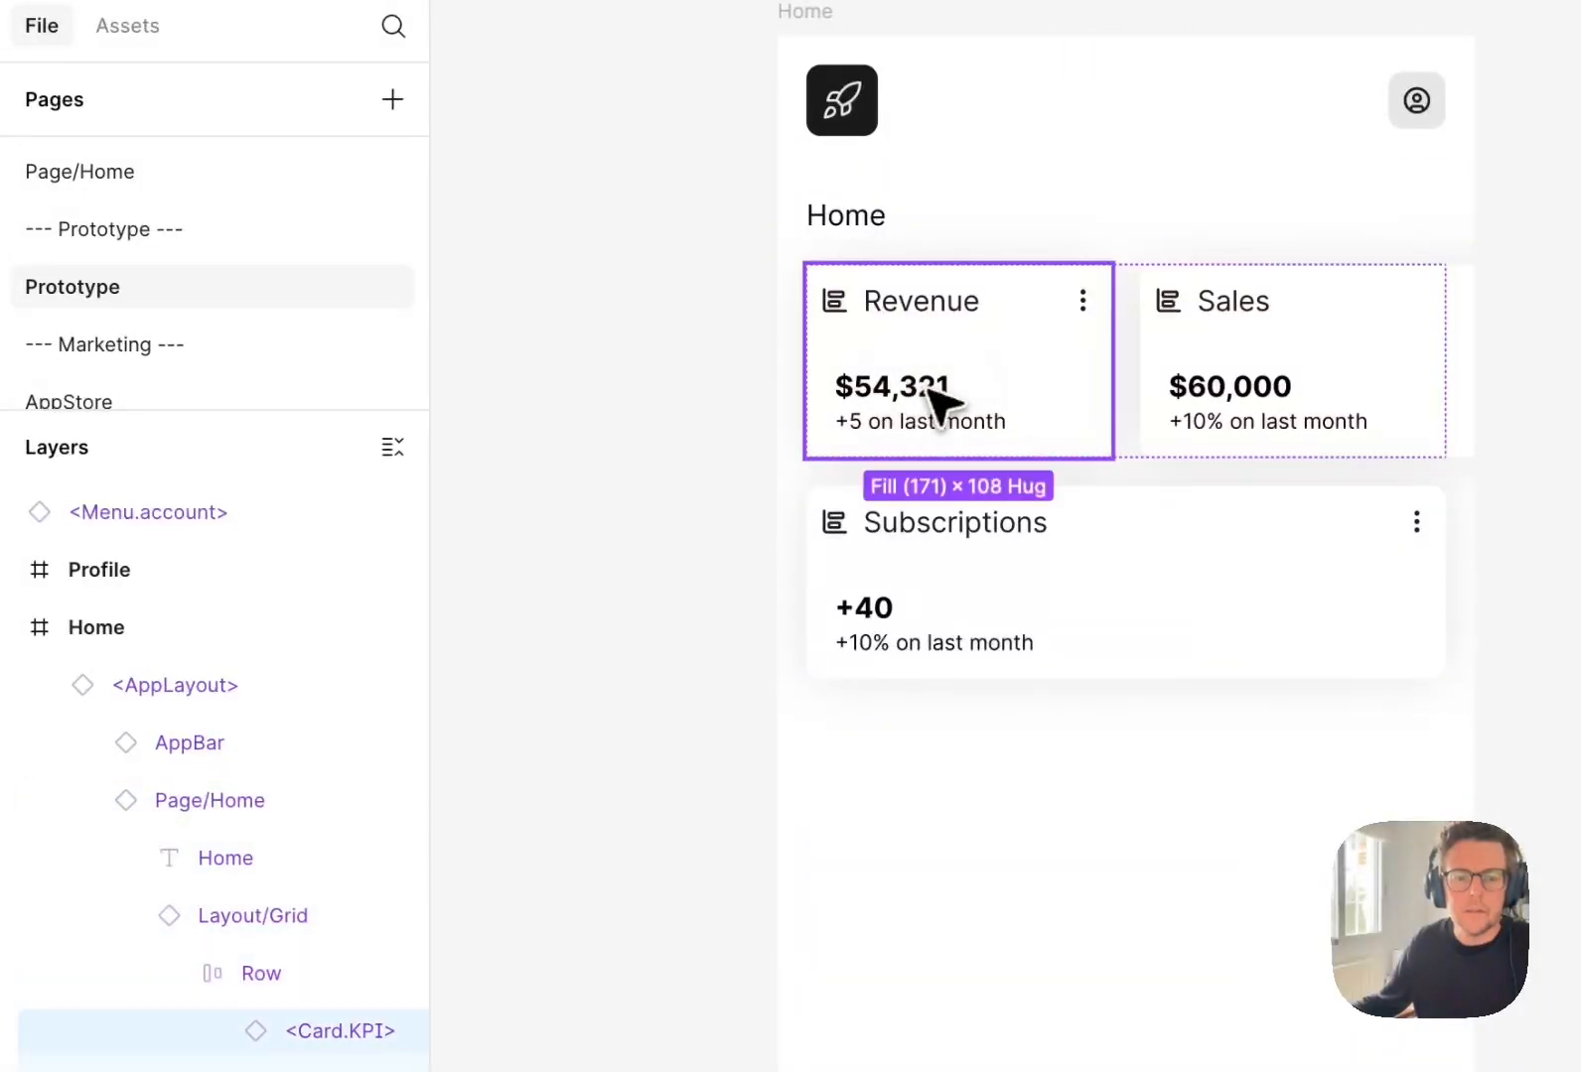
right_click(938, 397)
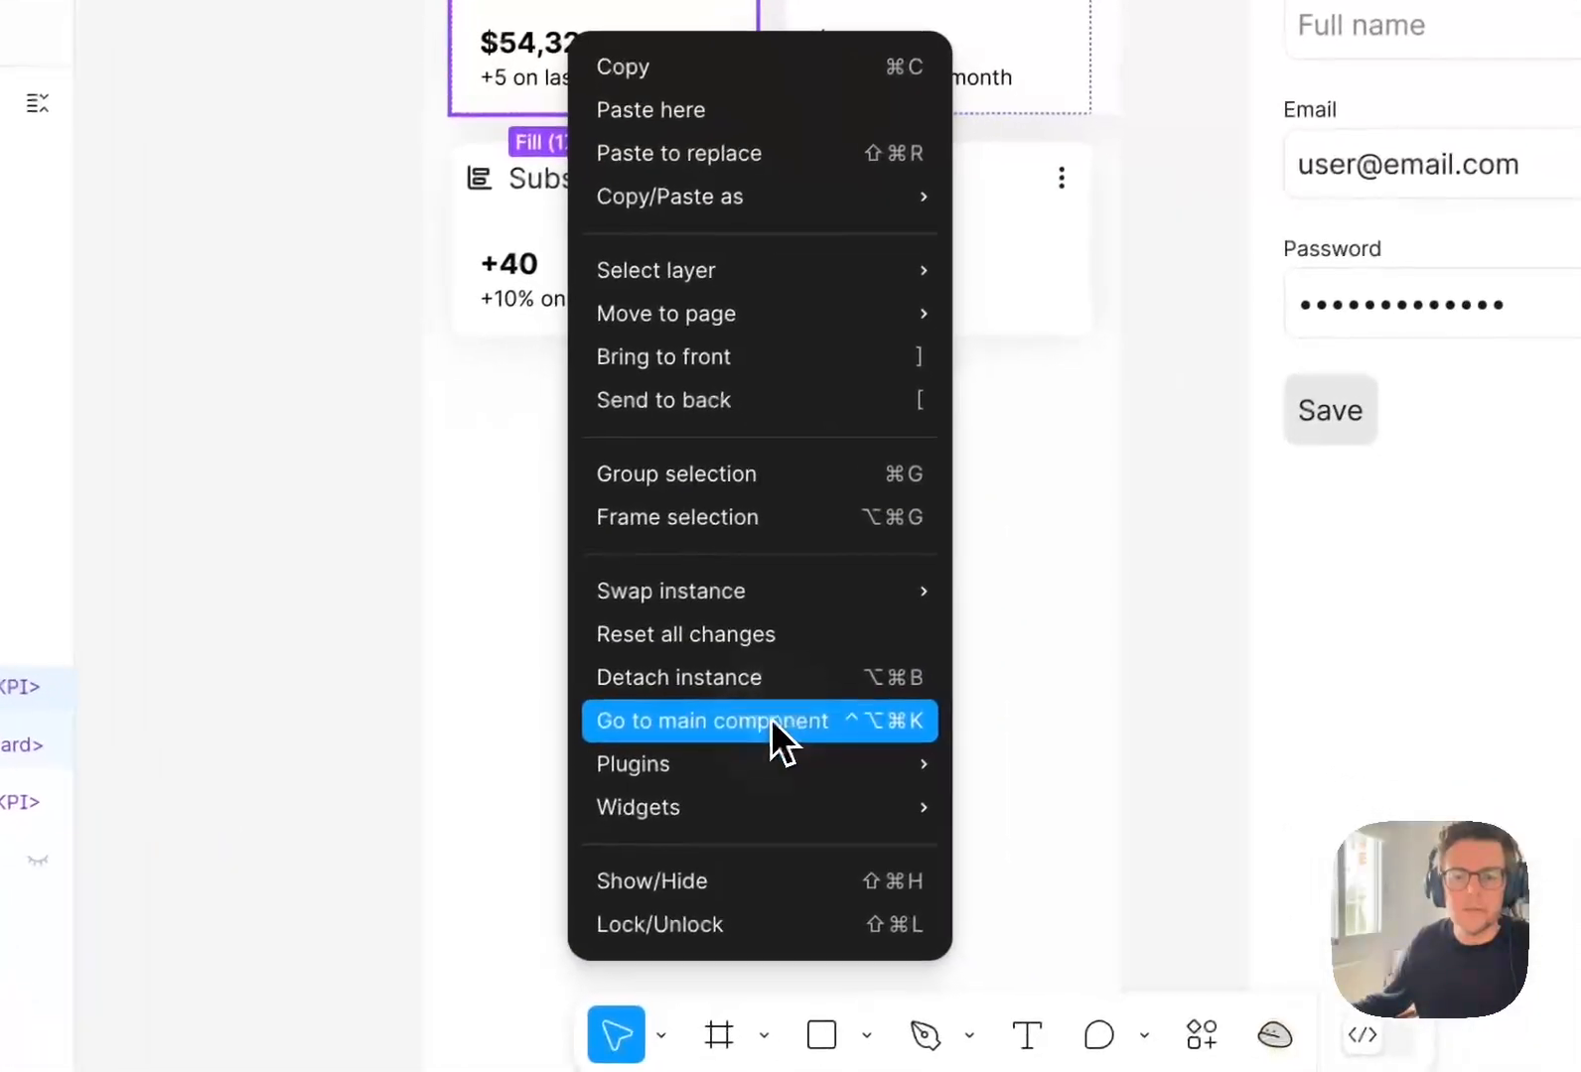
left_click(1132, 1061)
Set the width of the nested <Card> inside the main <Card.KPI> component to fill its container.
left_click(309, 486)
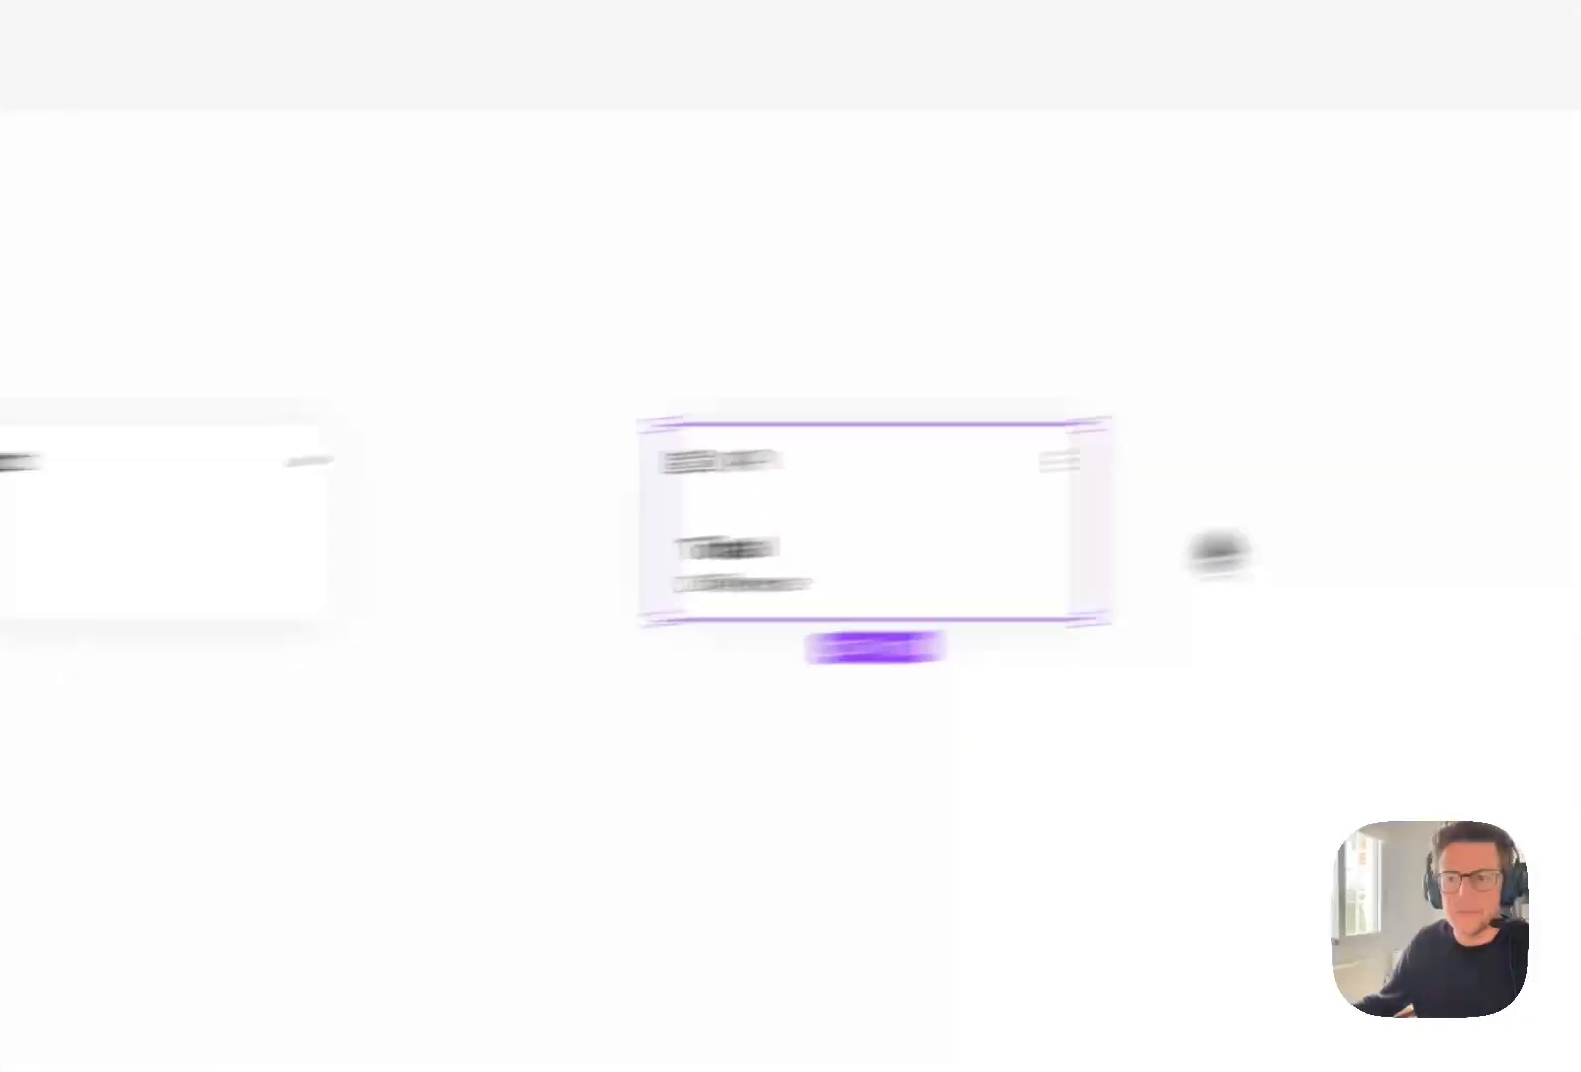
left_click(1281, 580)
left_click(1147, 706)
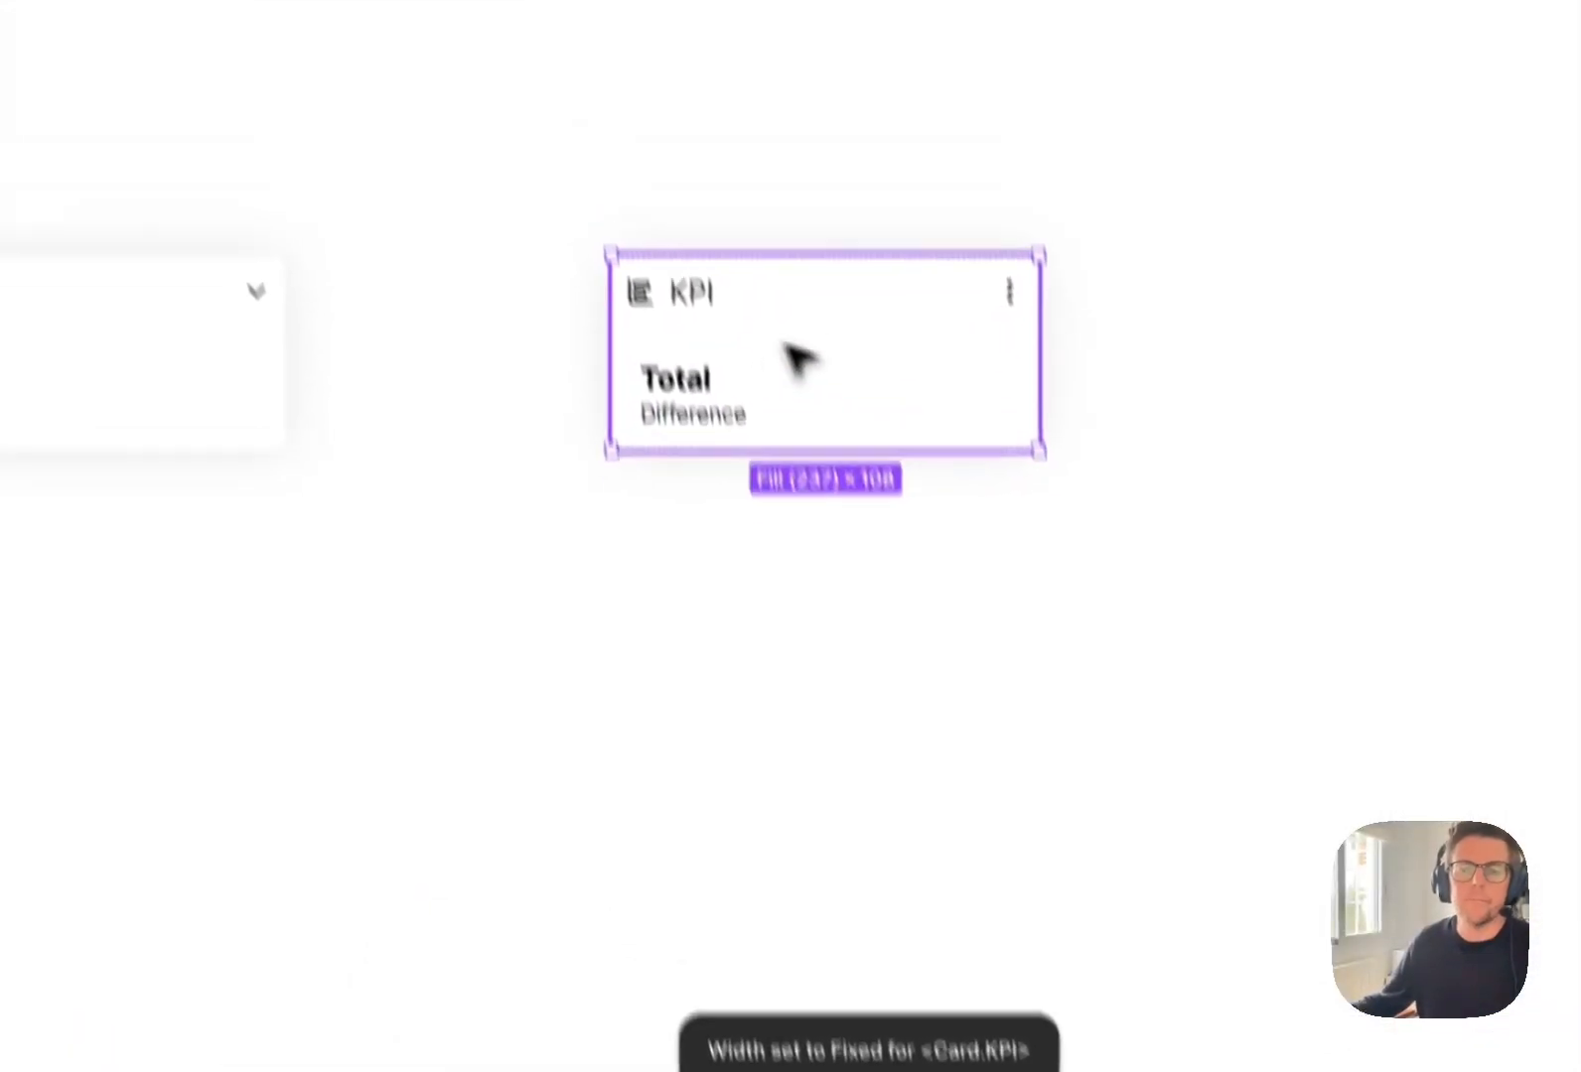
Compare the card grid on the prototype's Home screen with the grid in the Page/Home component.
scroll(240, 357, "down", 3)
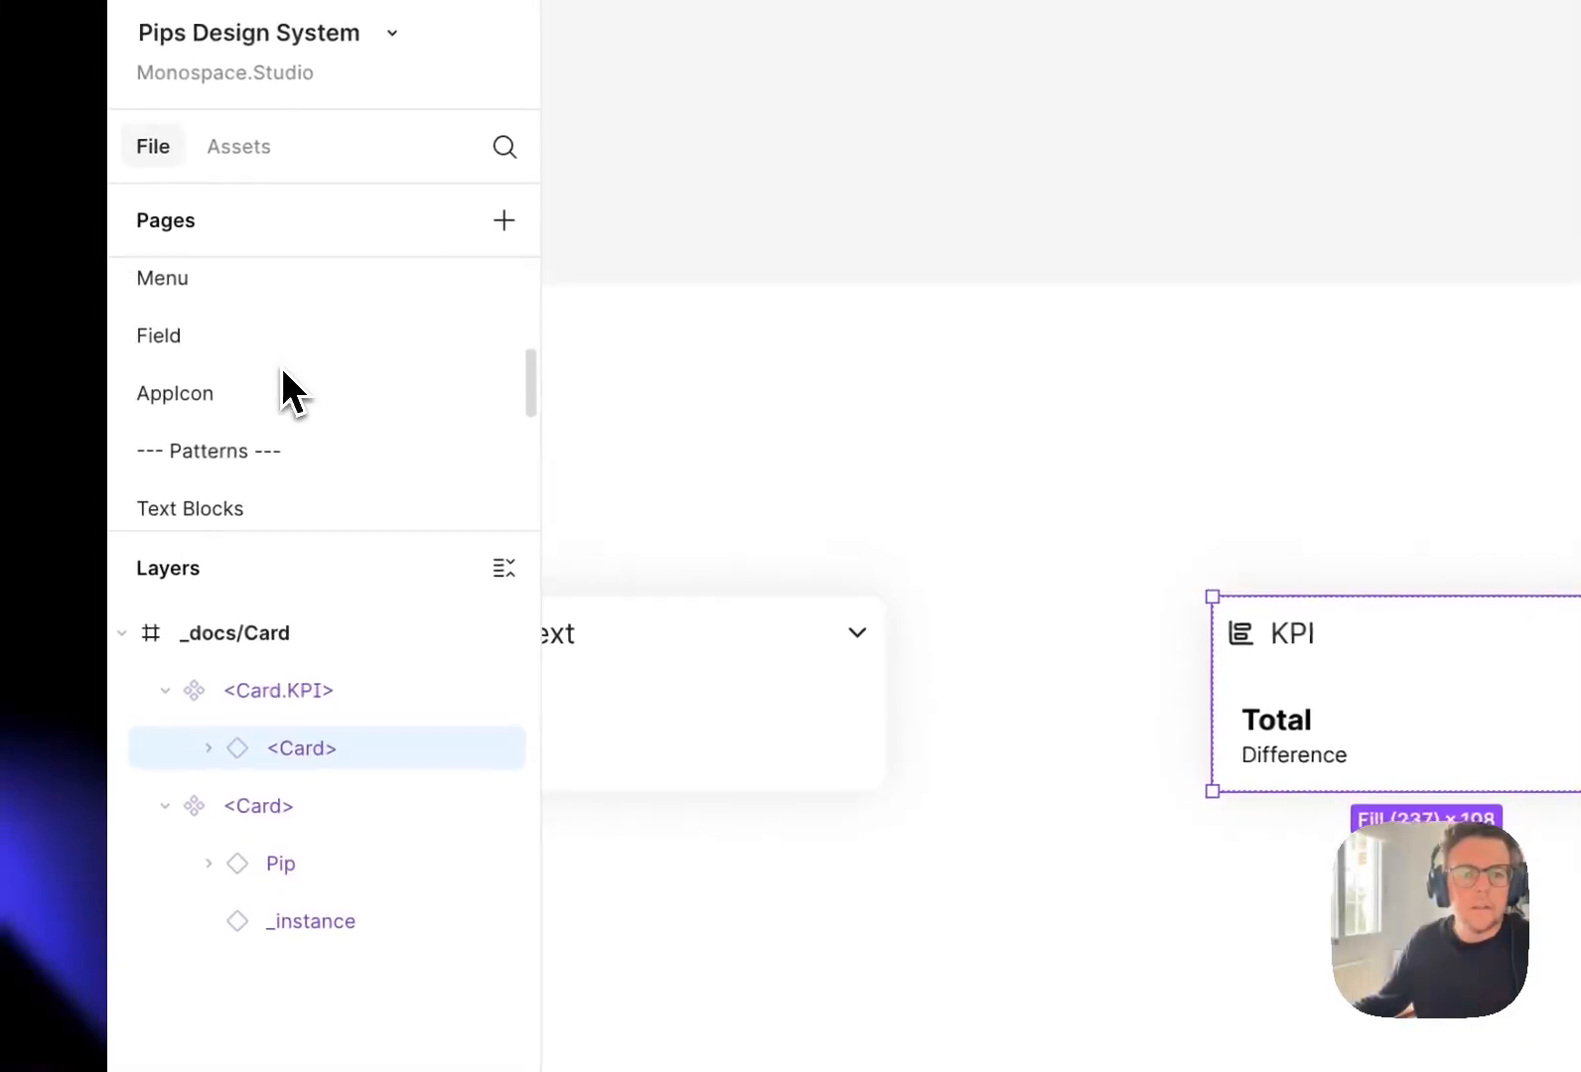
left_click(946, 862)
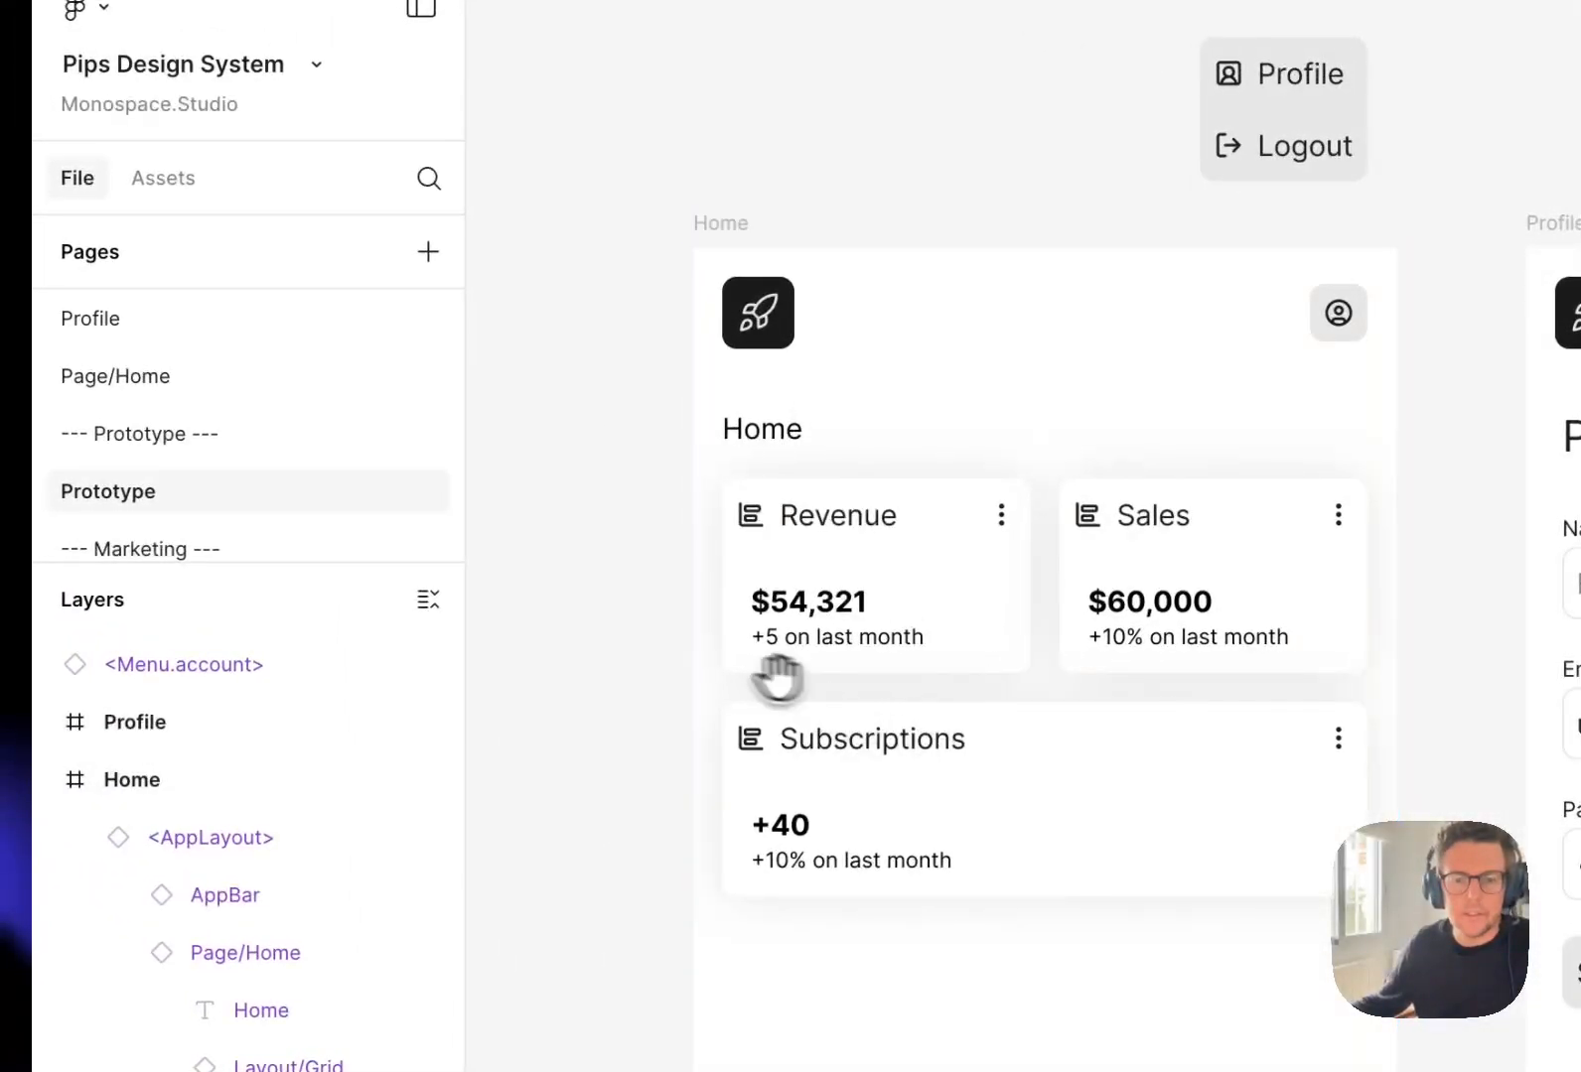
left_click_drag(777, 680, 908, 656)
left_click(1023, 564)
double_click(1032, 572)
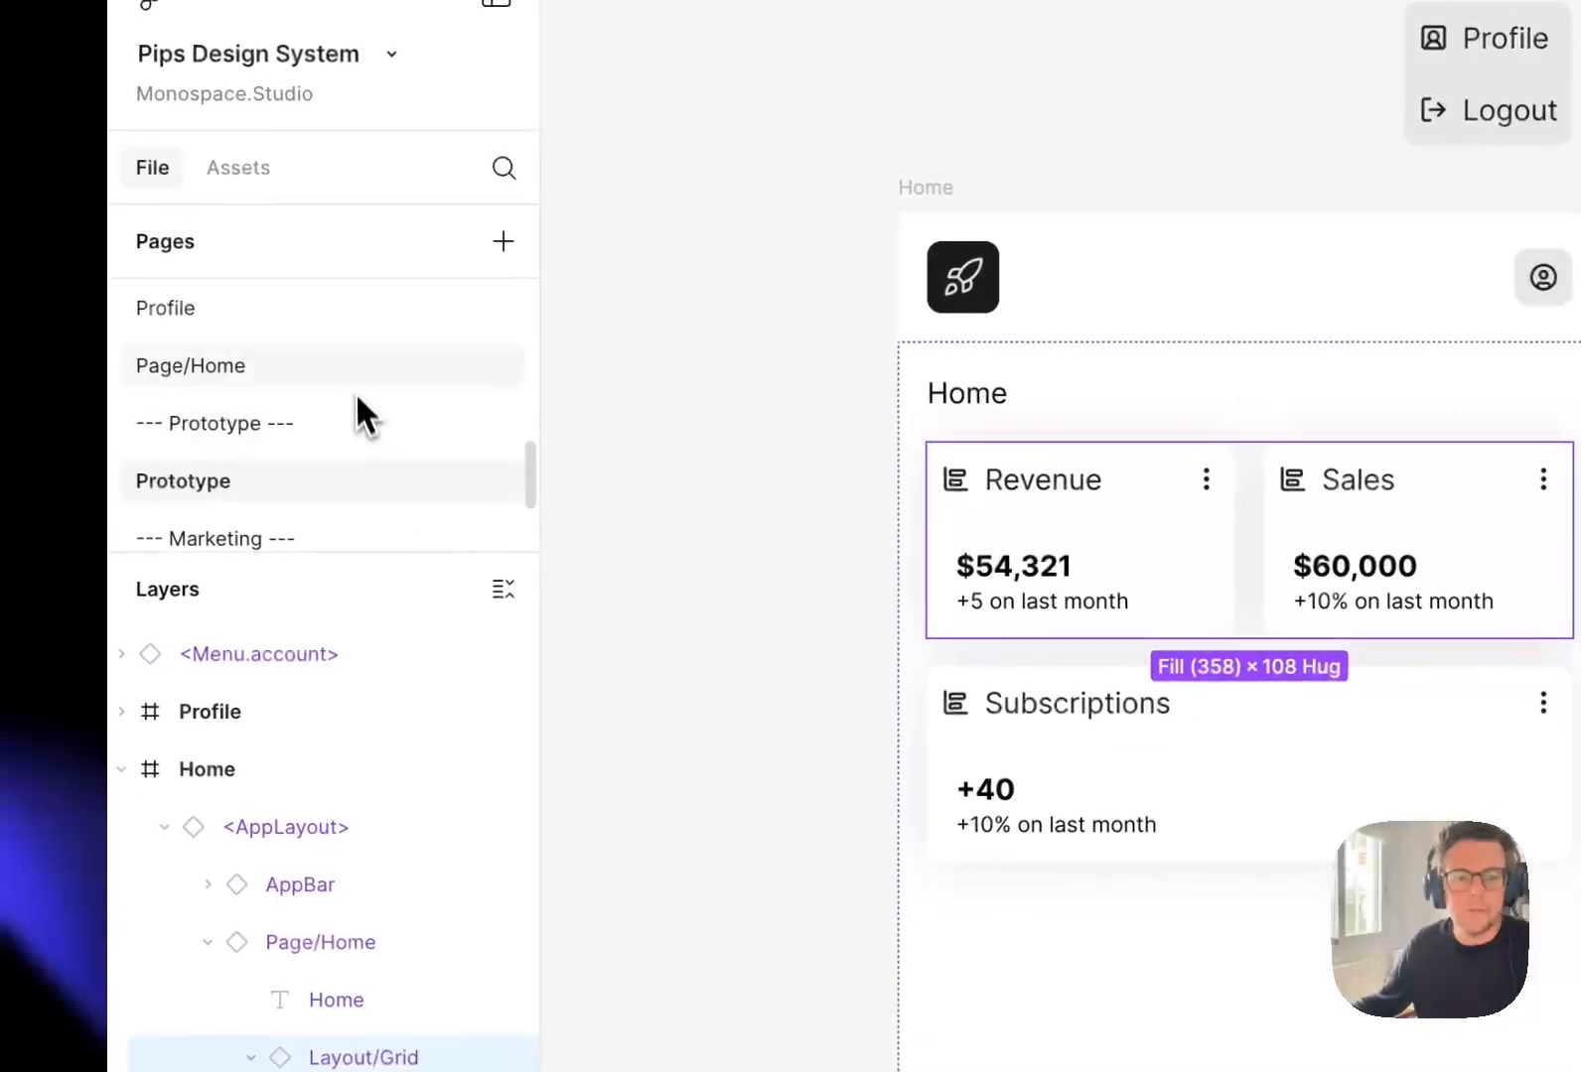
left_click(278, 393)
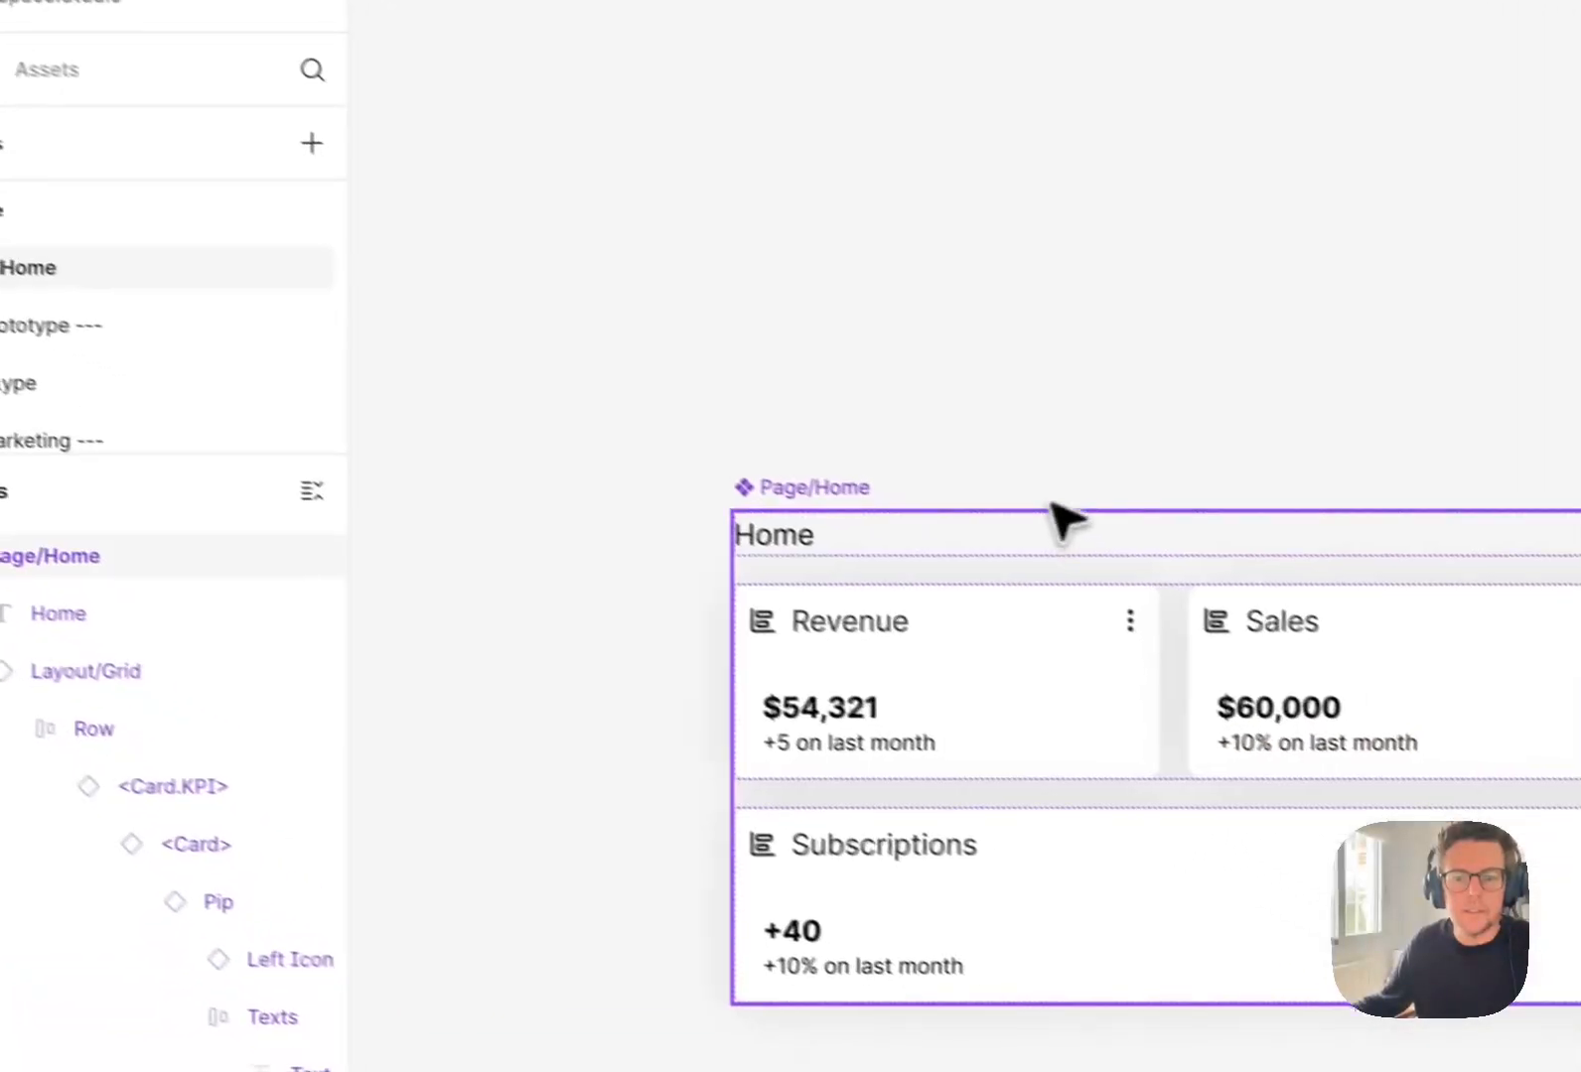
double_click(1036, 755)
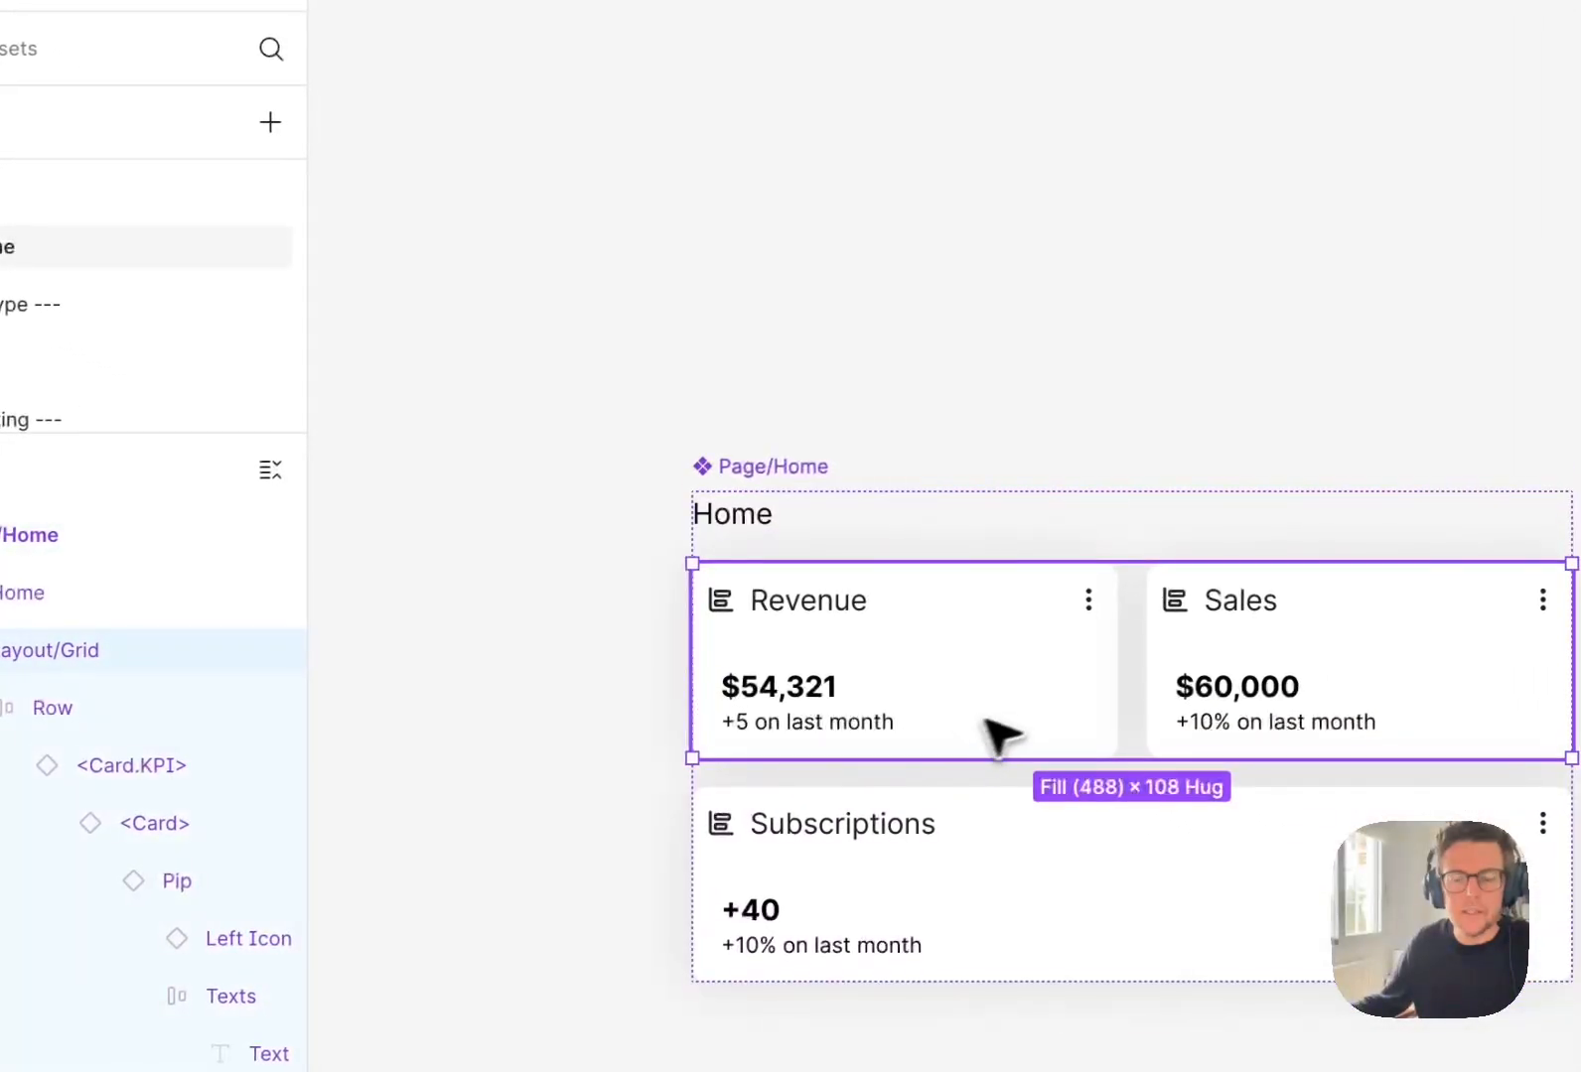
left_click(816, 350)
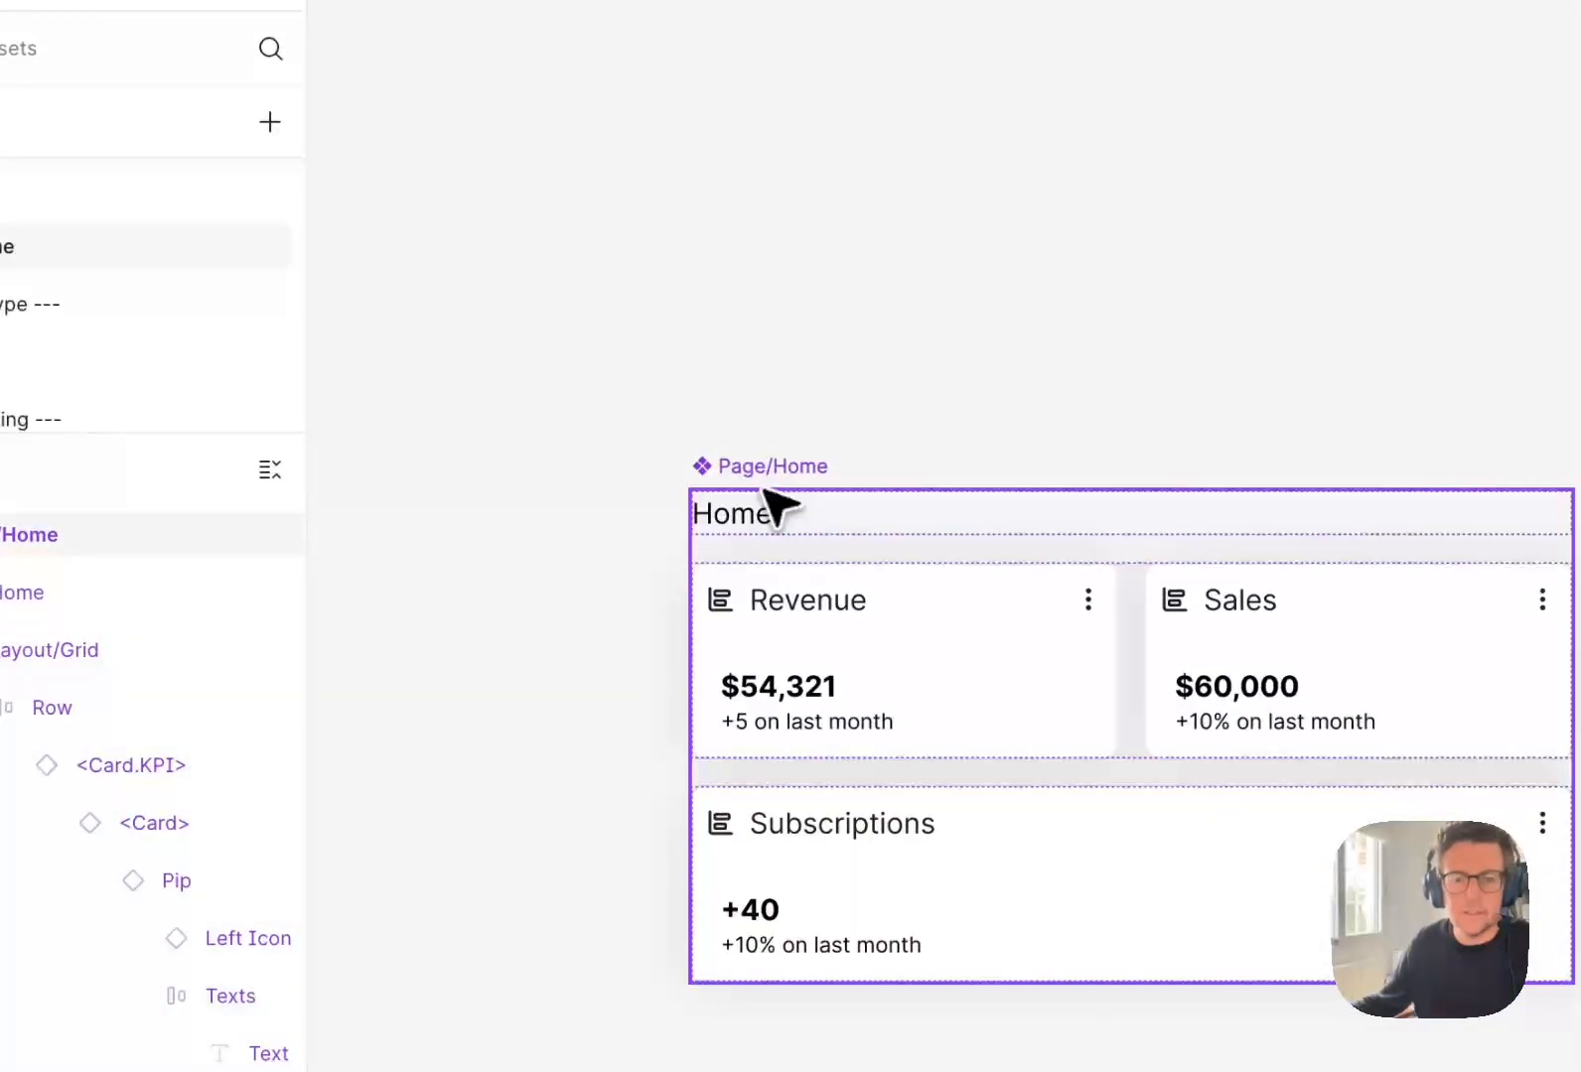
double_click(832, 610)
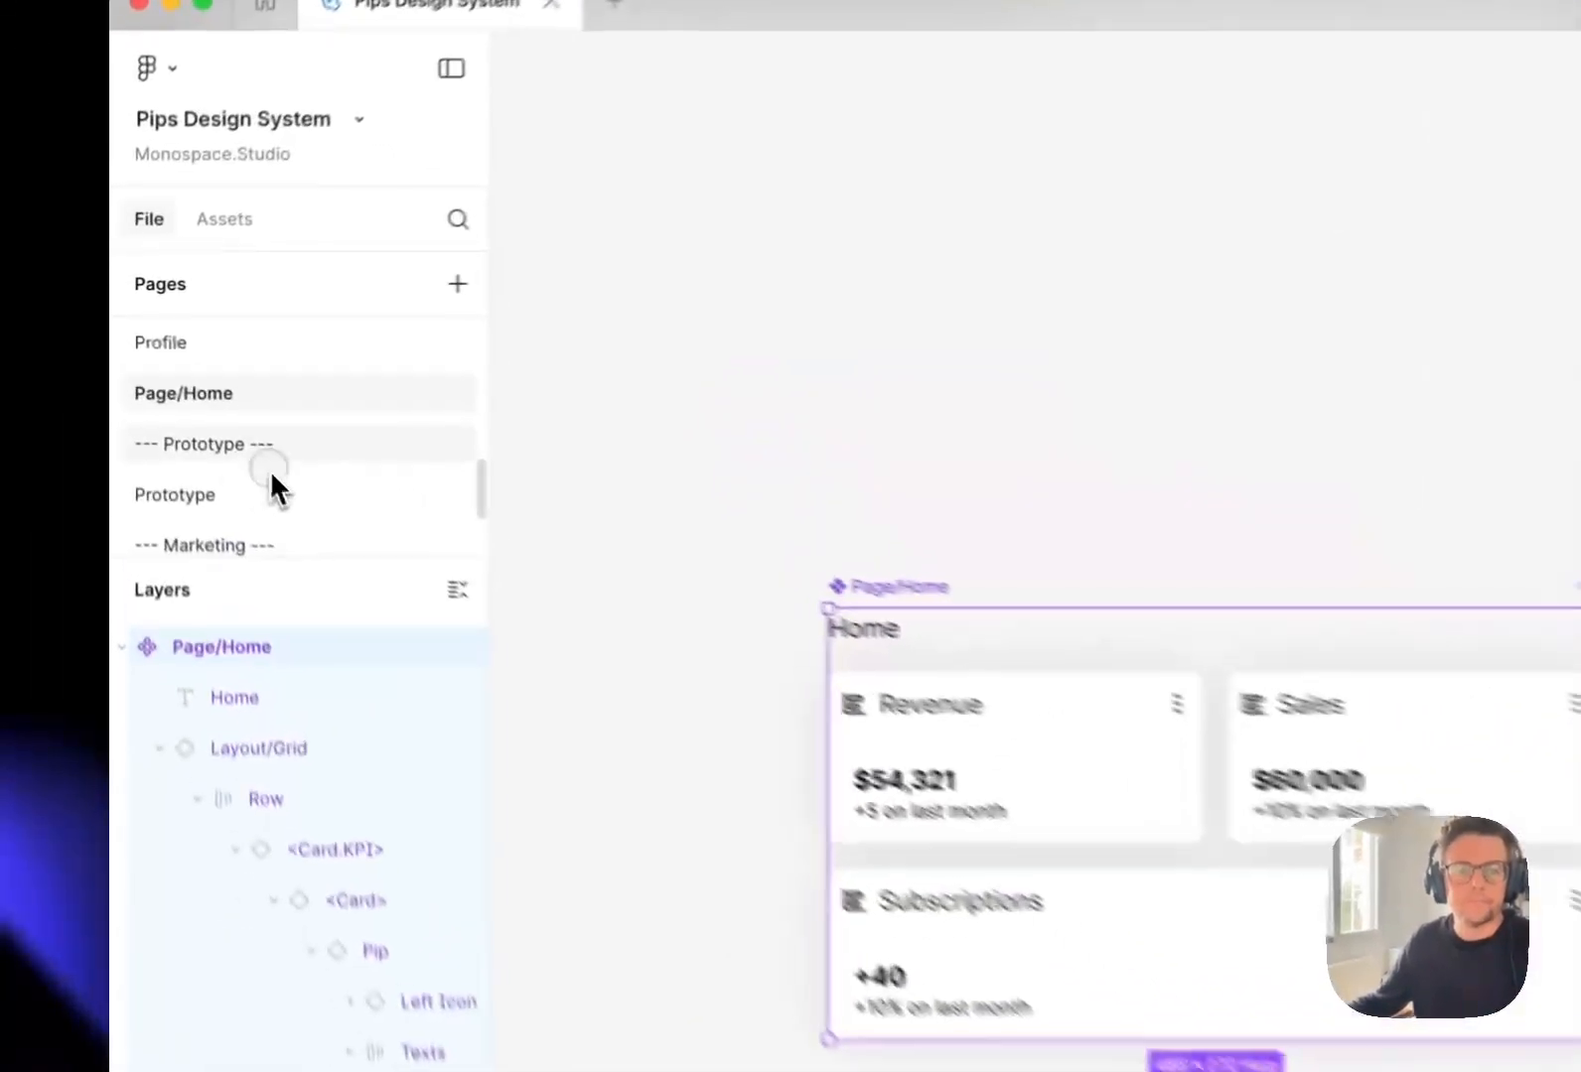
left_click(195, 415)
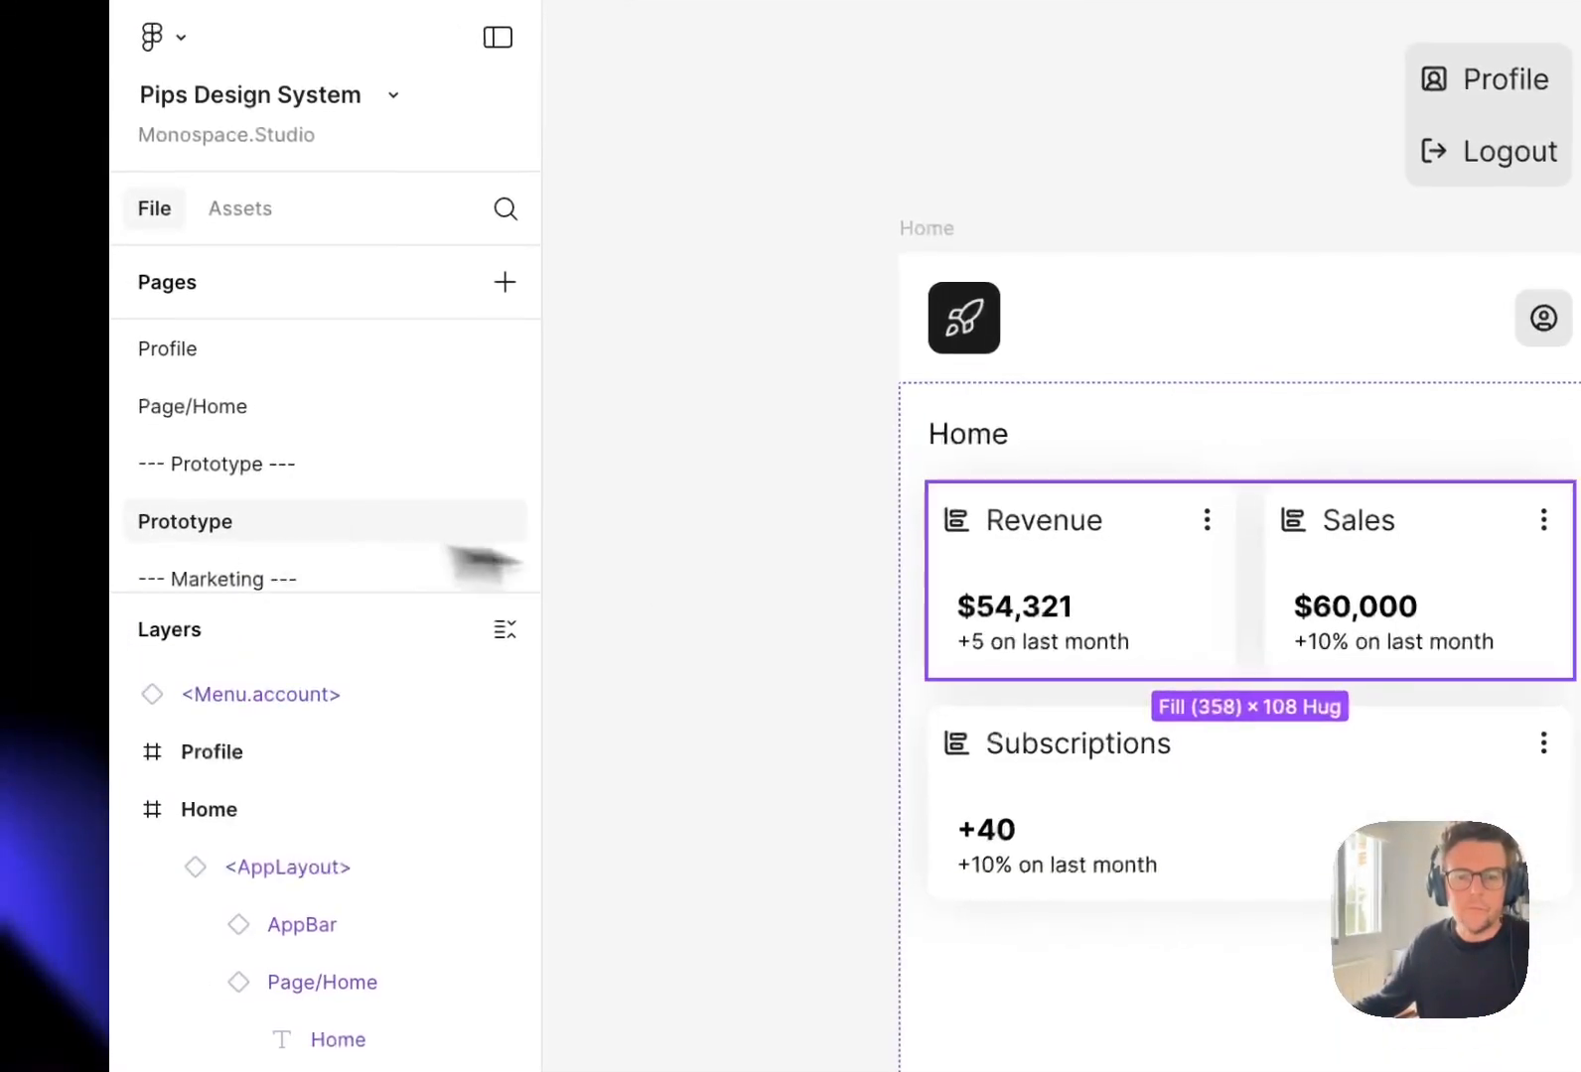
left_click(1110, 594)
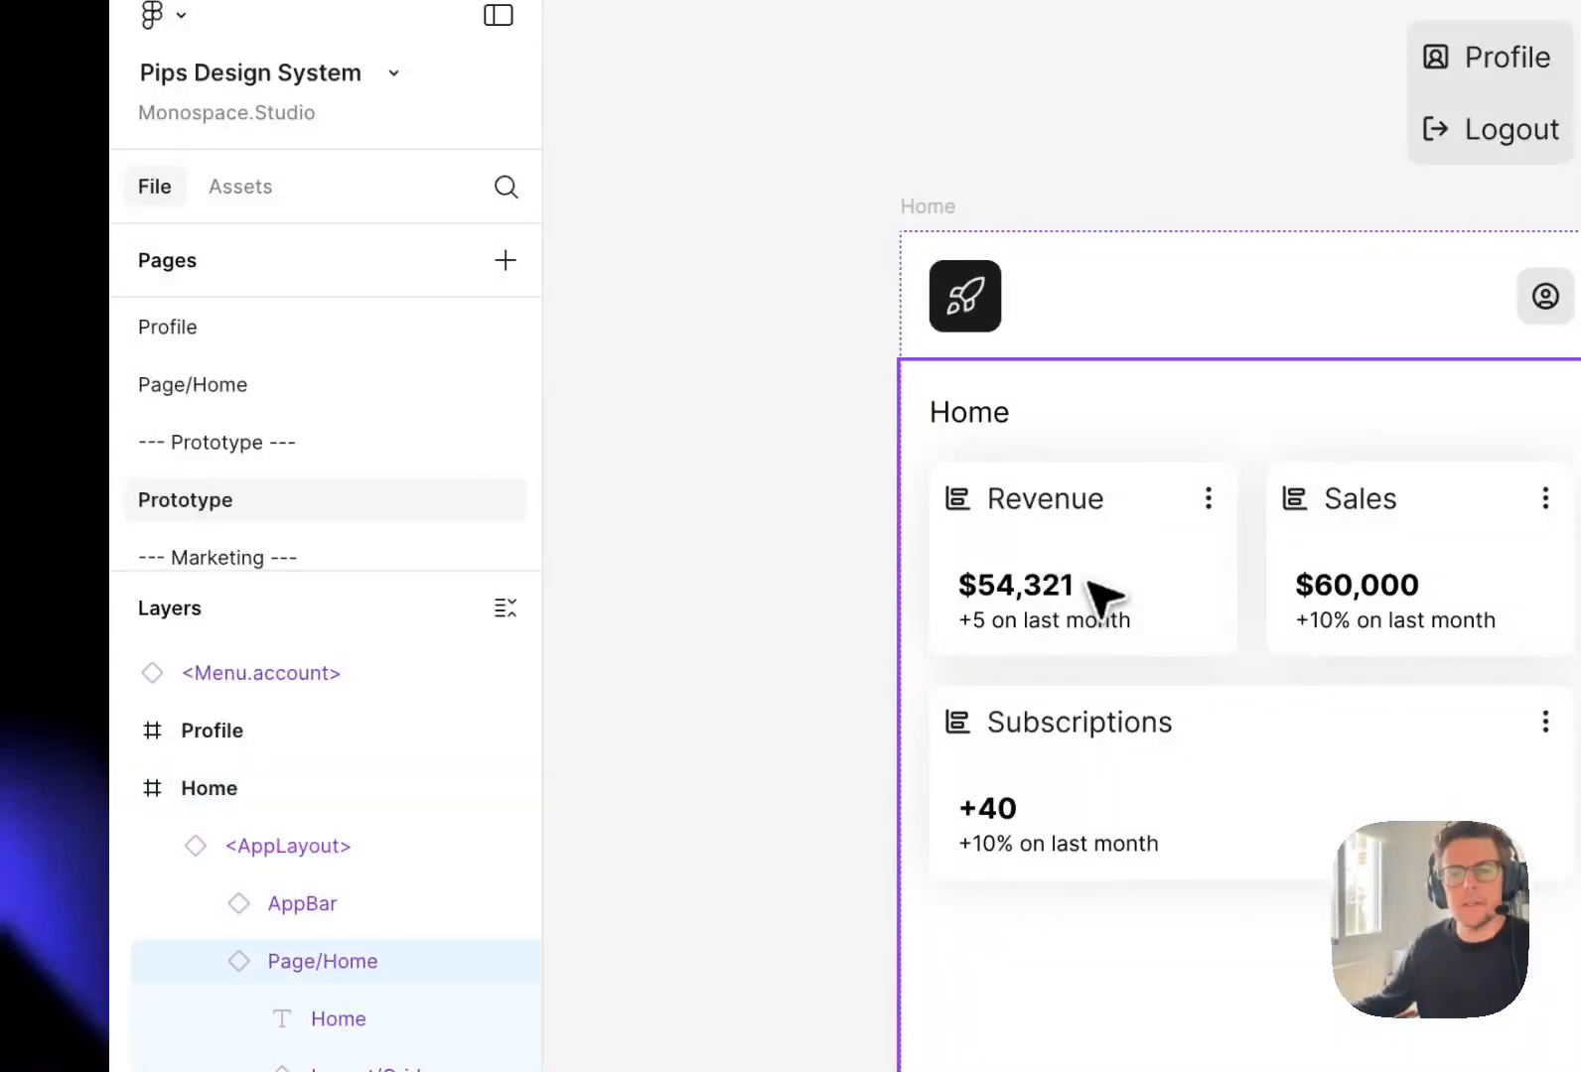
Apply the spacer-xl variable to the vertical gap of the Page/Home component.
left_click(251, 388)
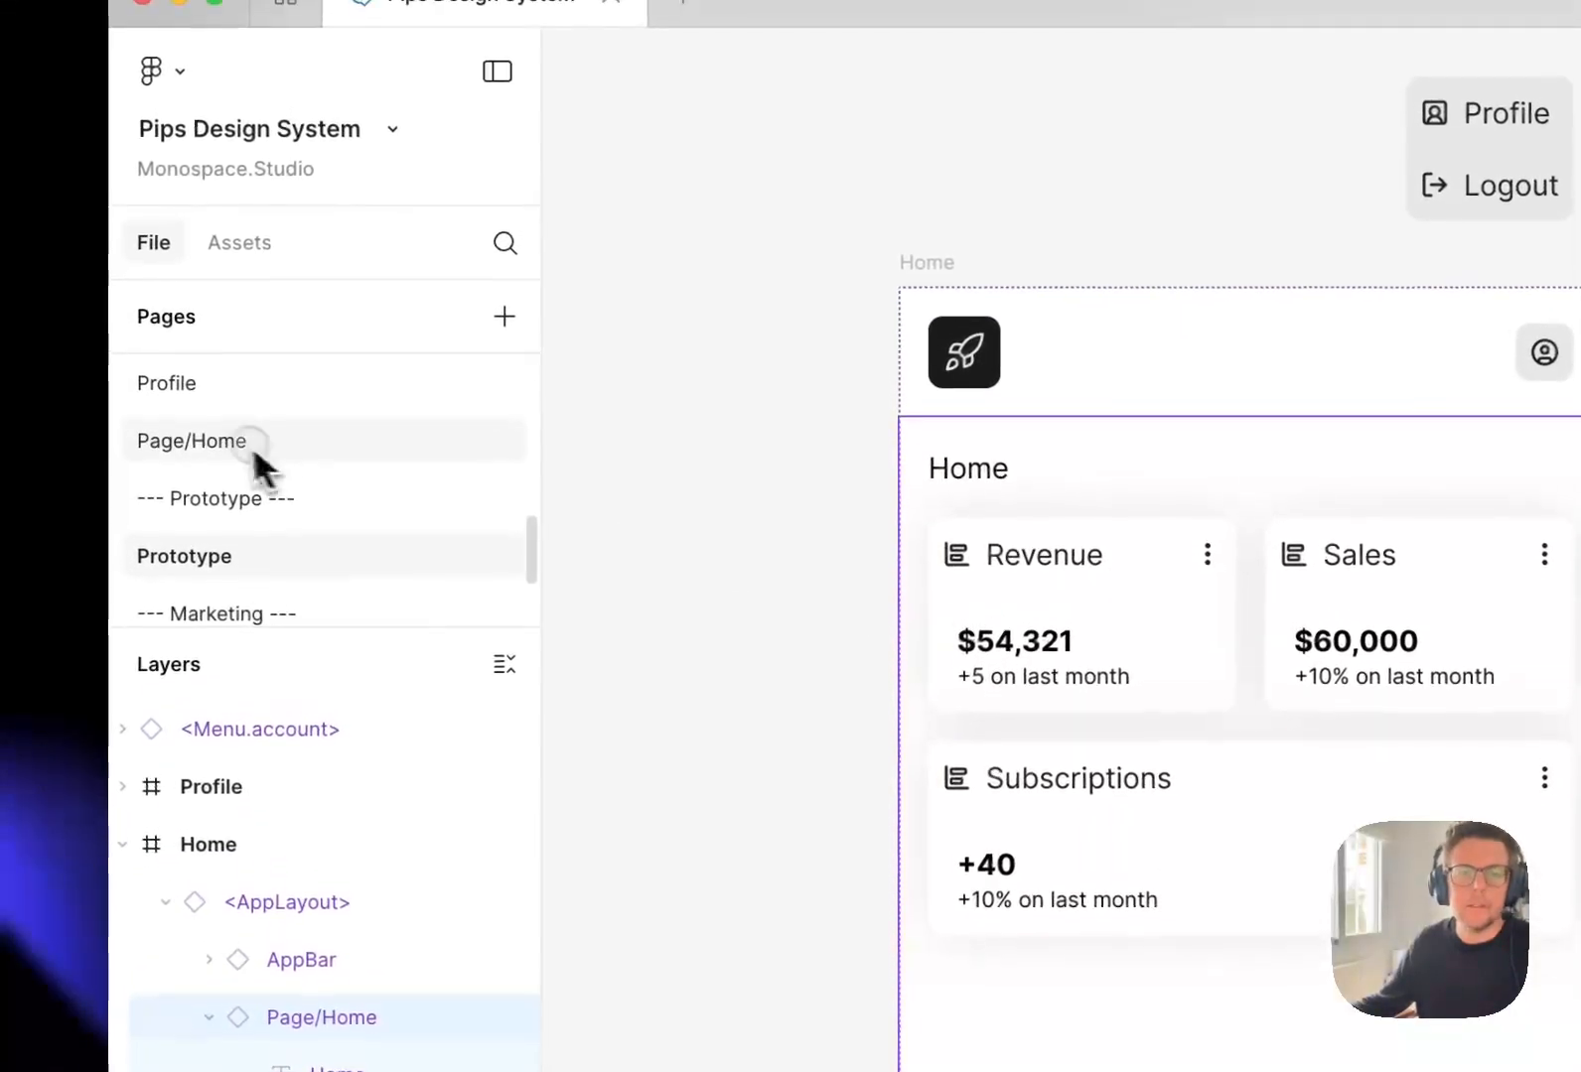
left_click(929, 765)
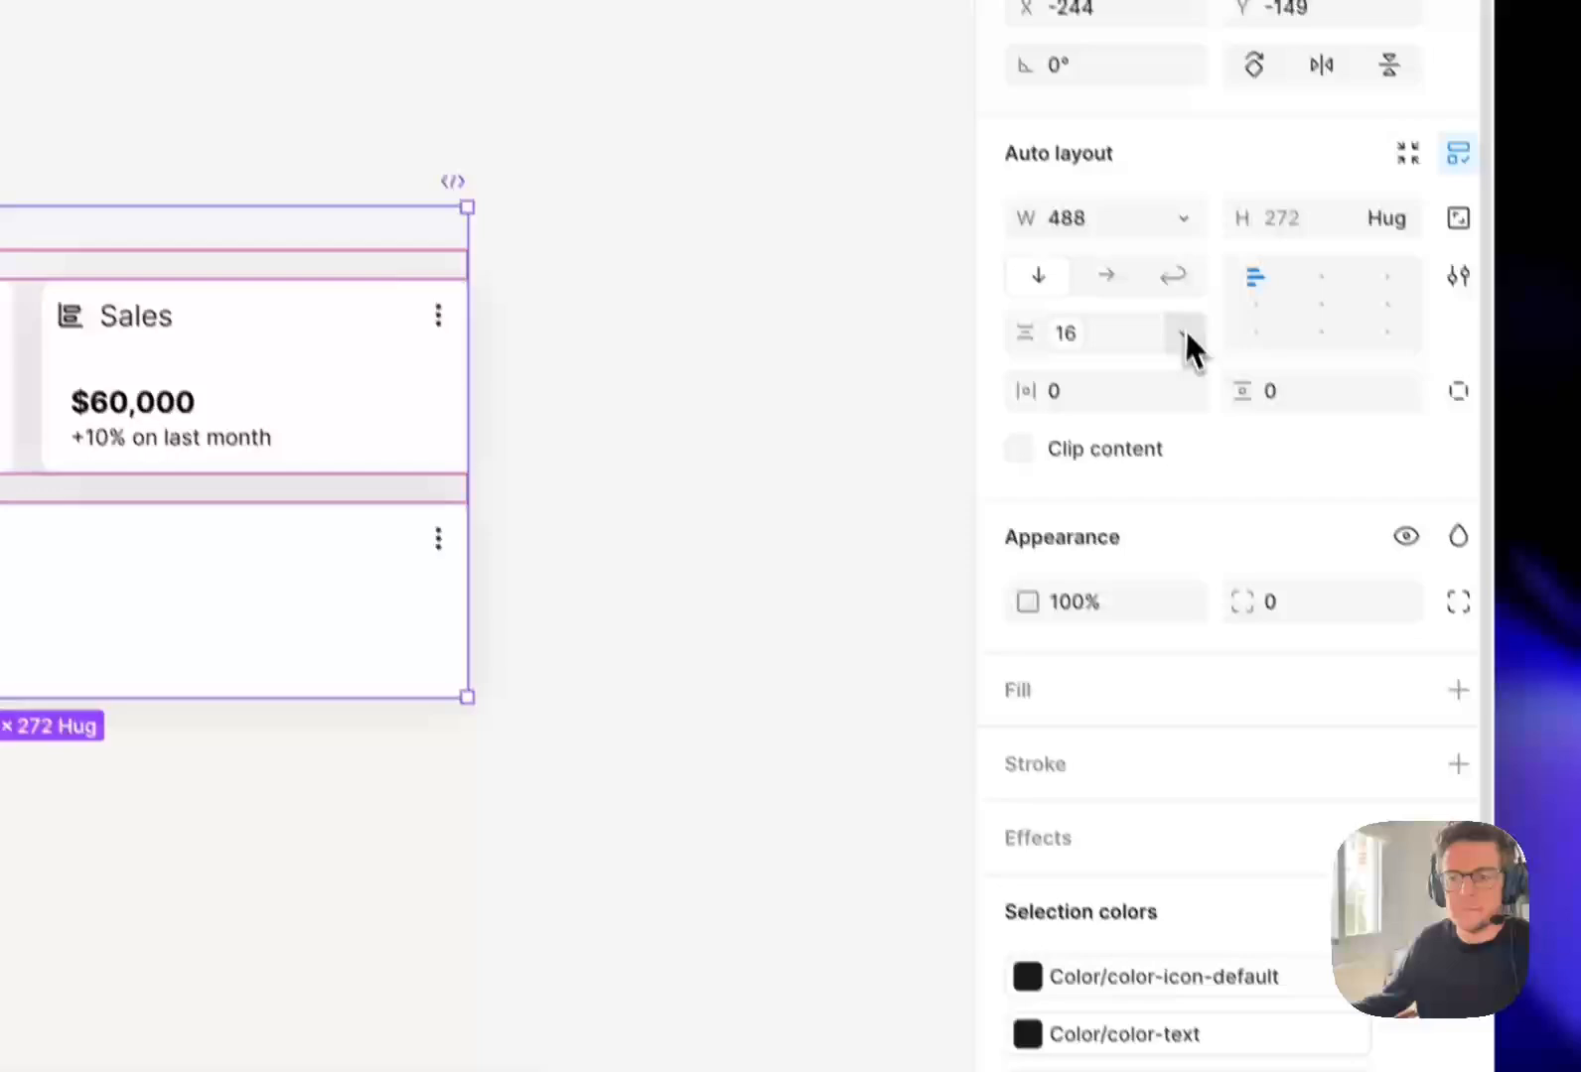
left_click(1187, 335)
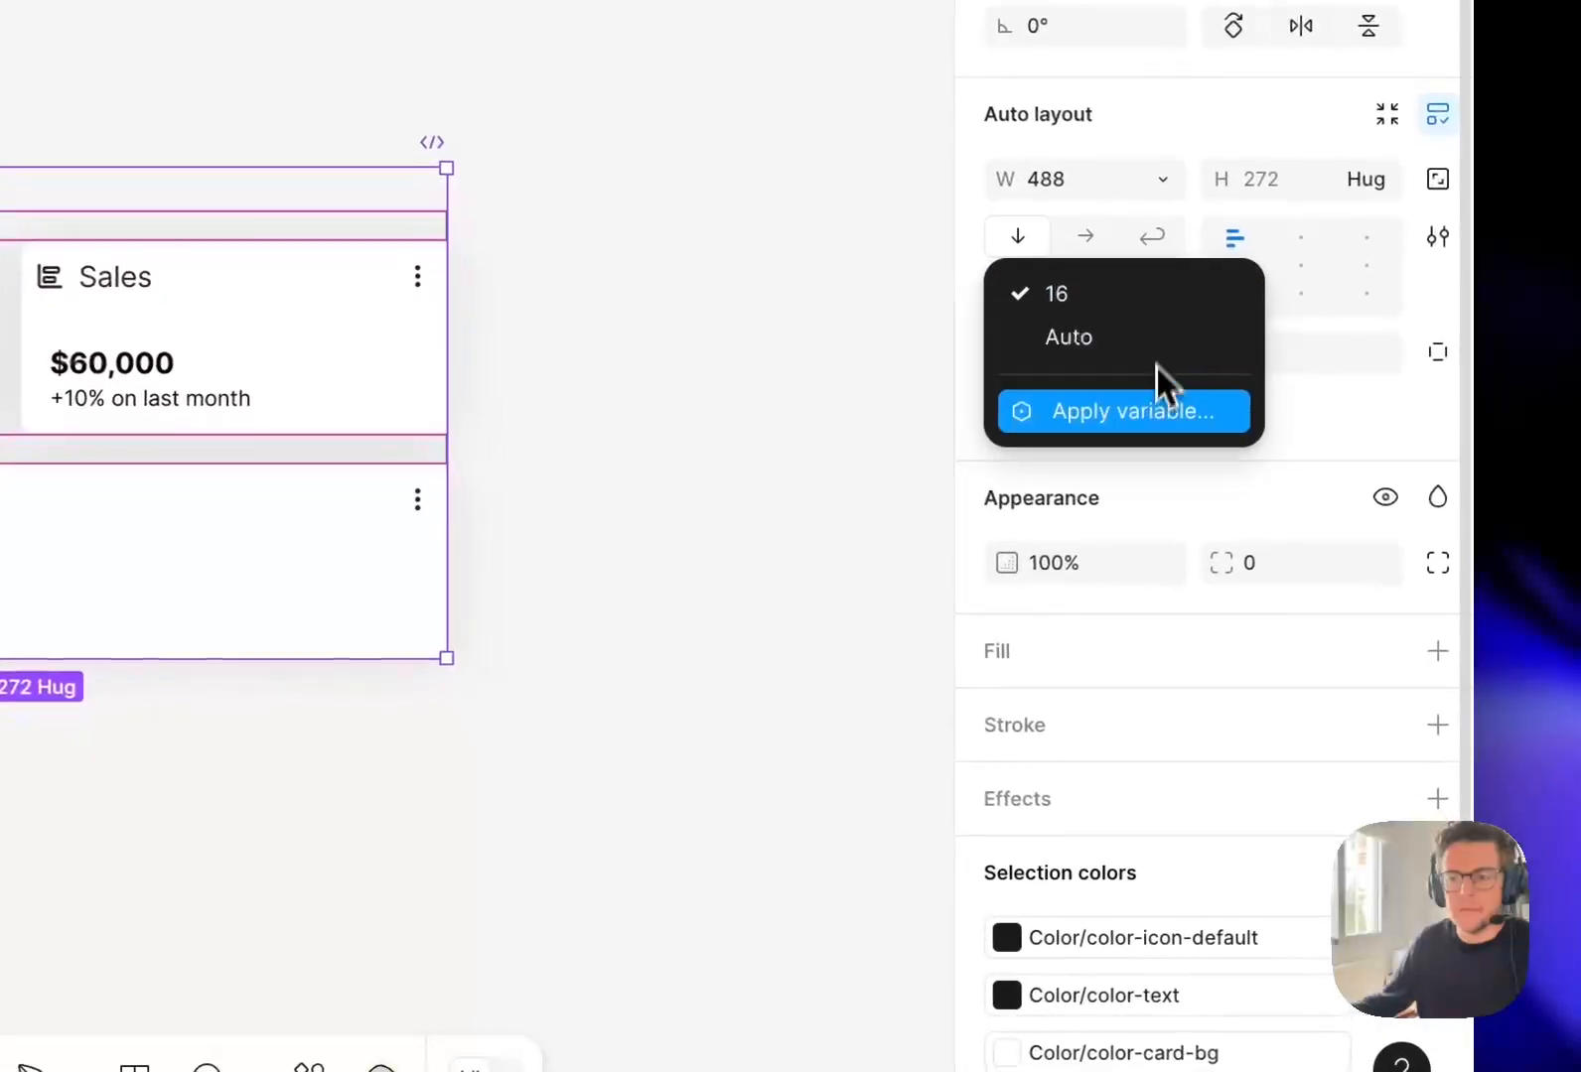
left_click(1150, 407)
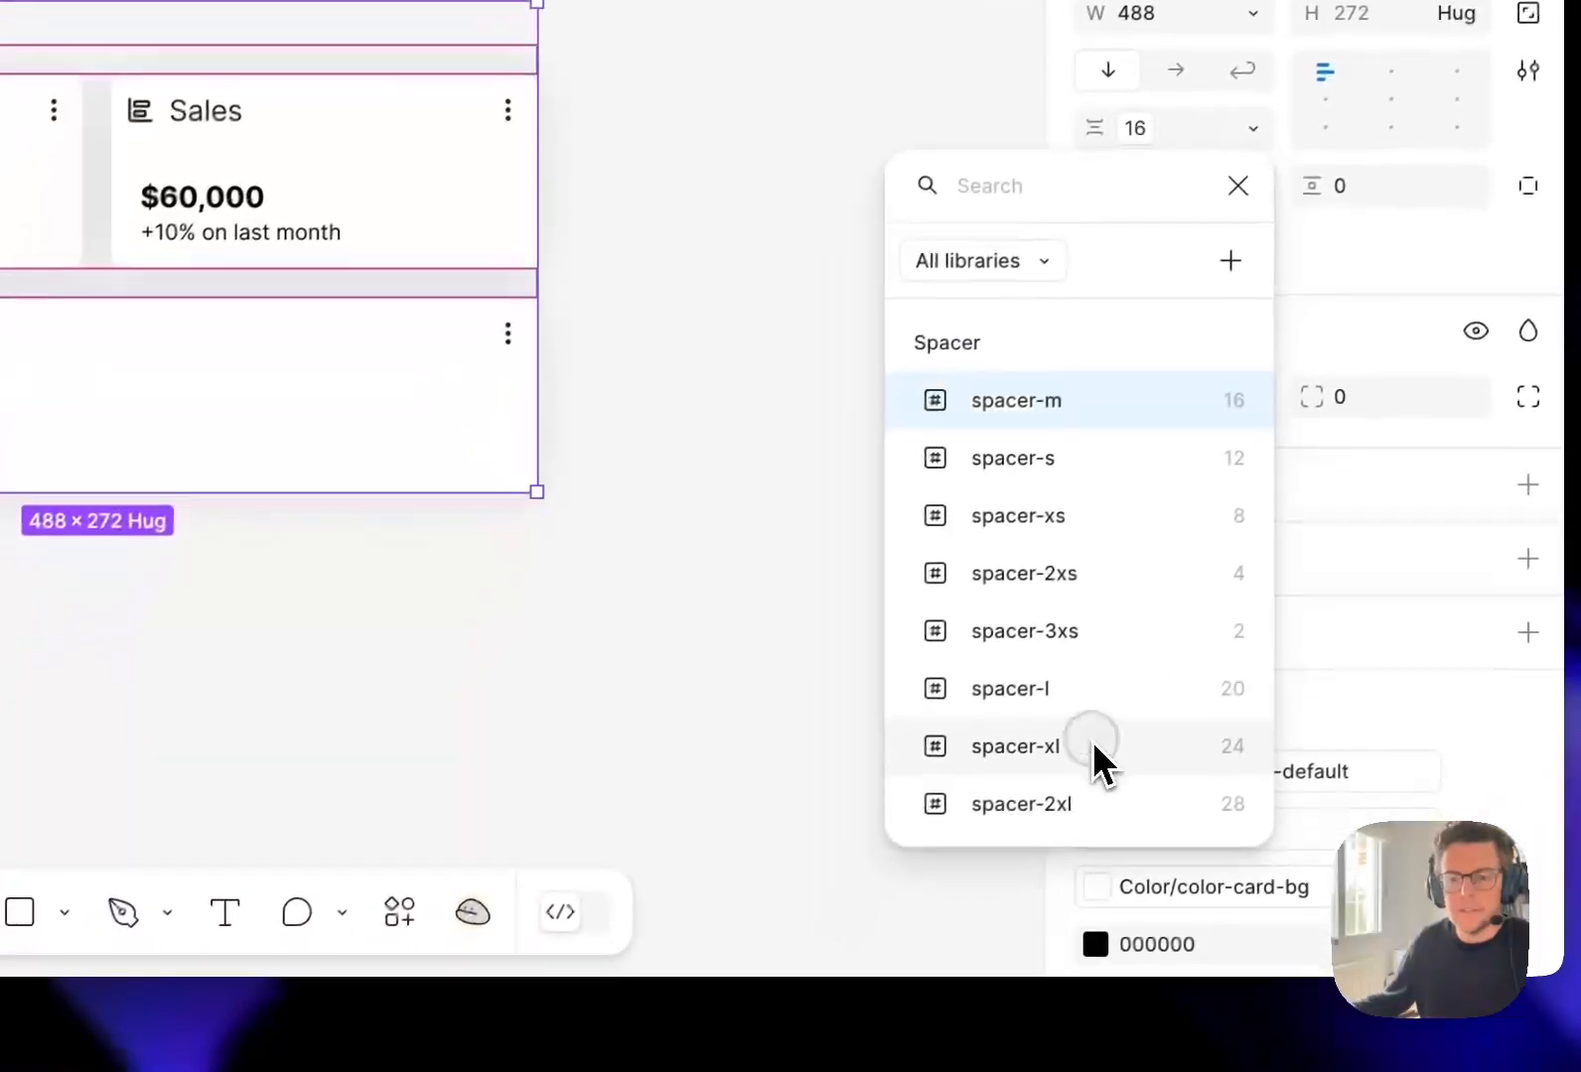
left_click(993, 909)
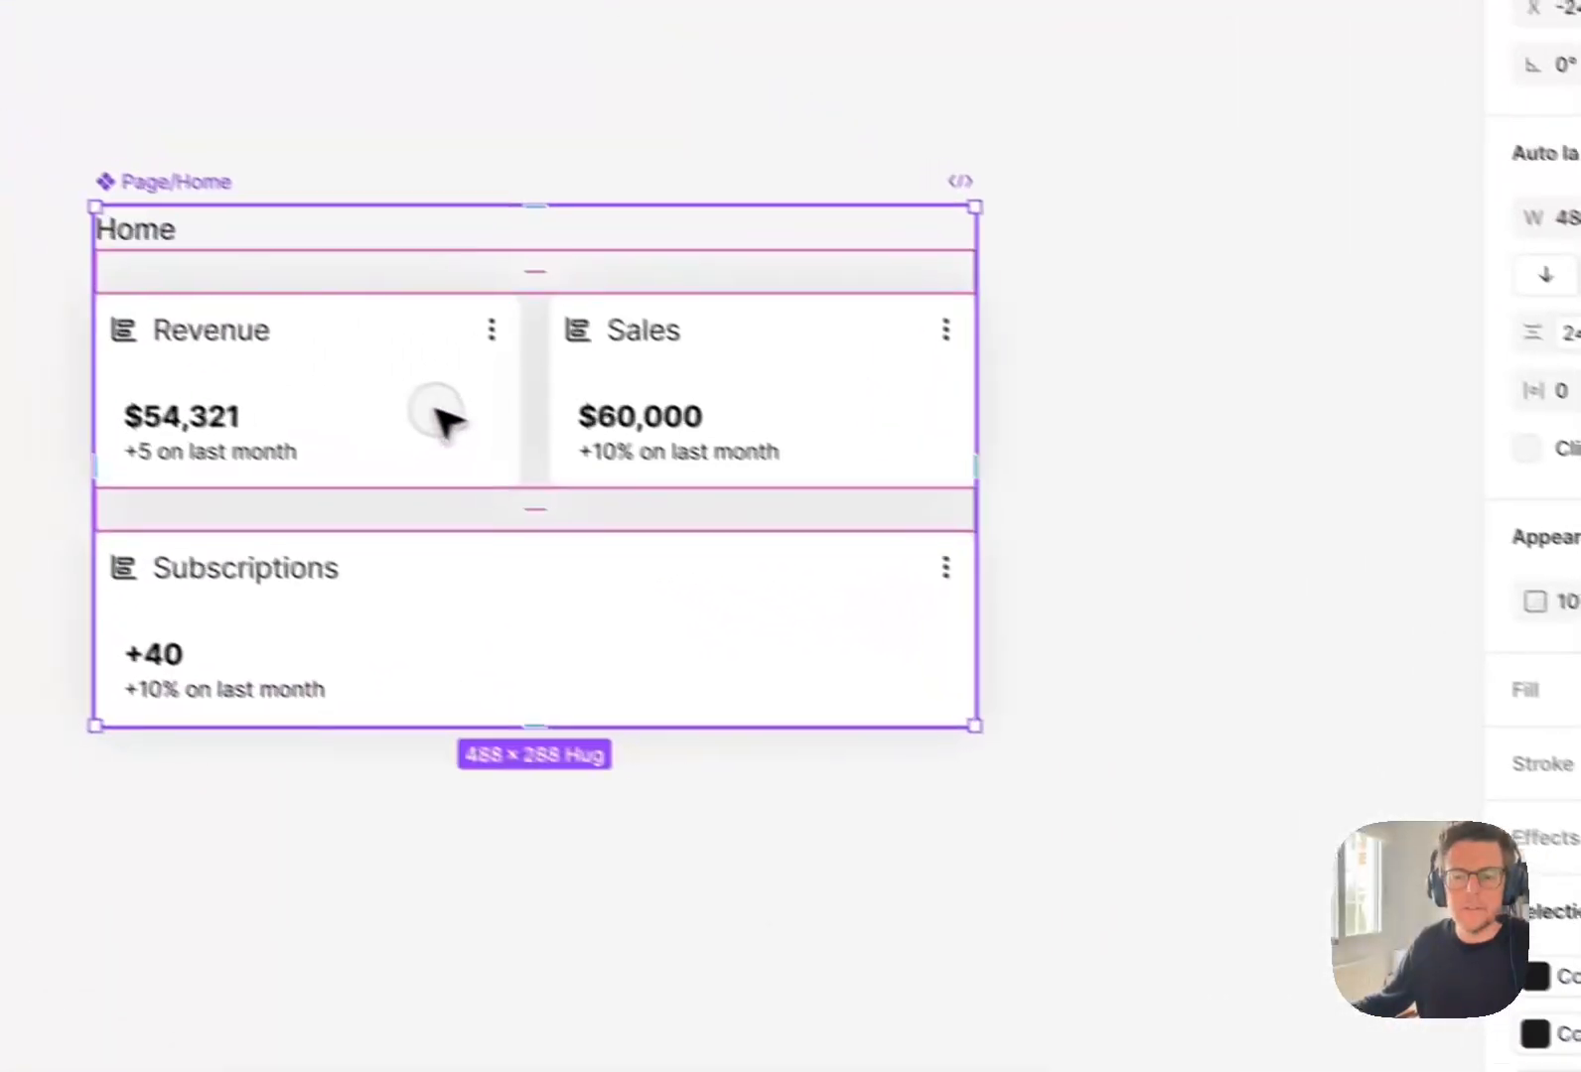
Apply the spacer-xl variable to the vertical gap of the Layout/Grid instance in Page/Home.
left_click(435, 409)
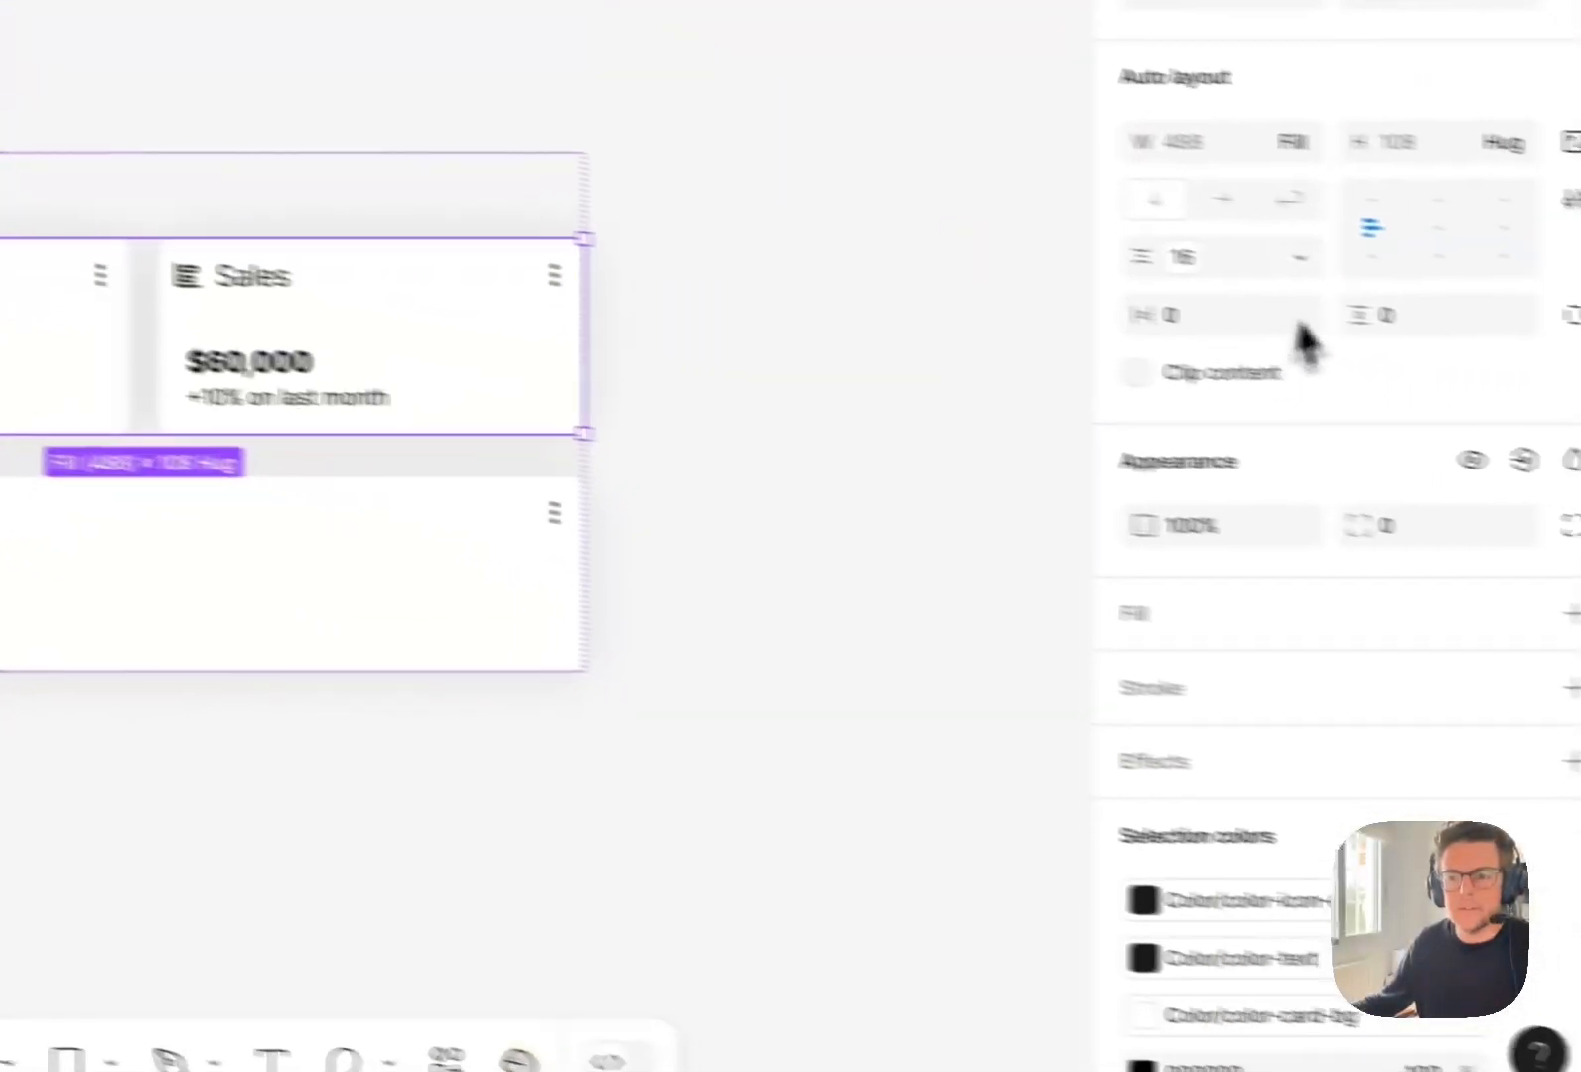
left_click(1302, 257)
left_click(1142, 351)
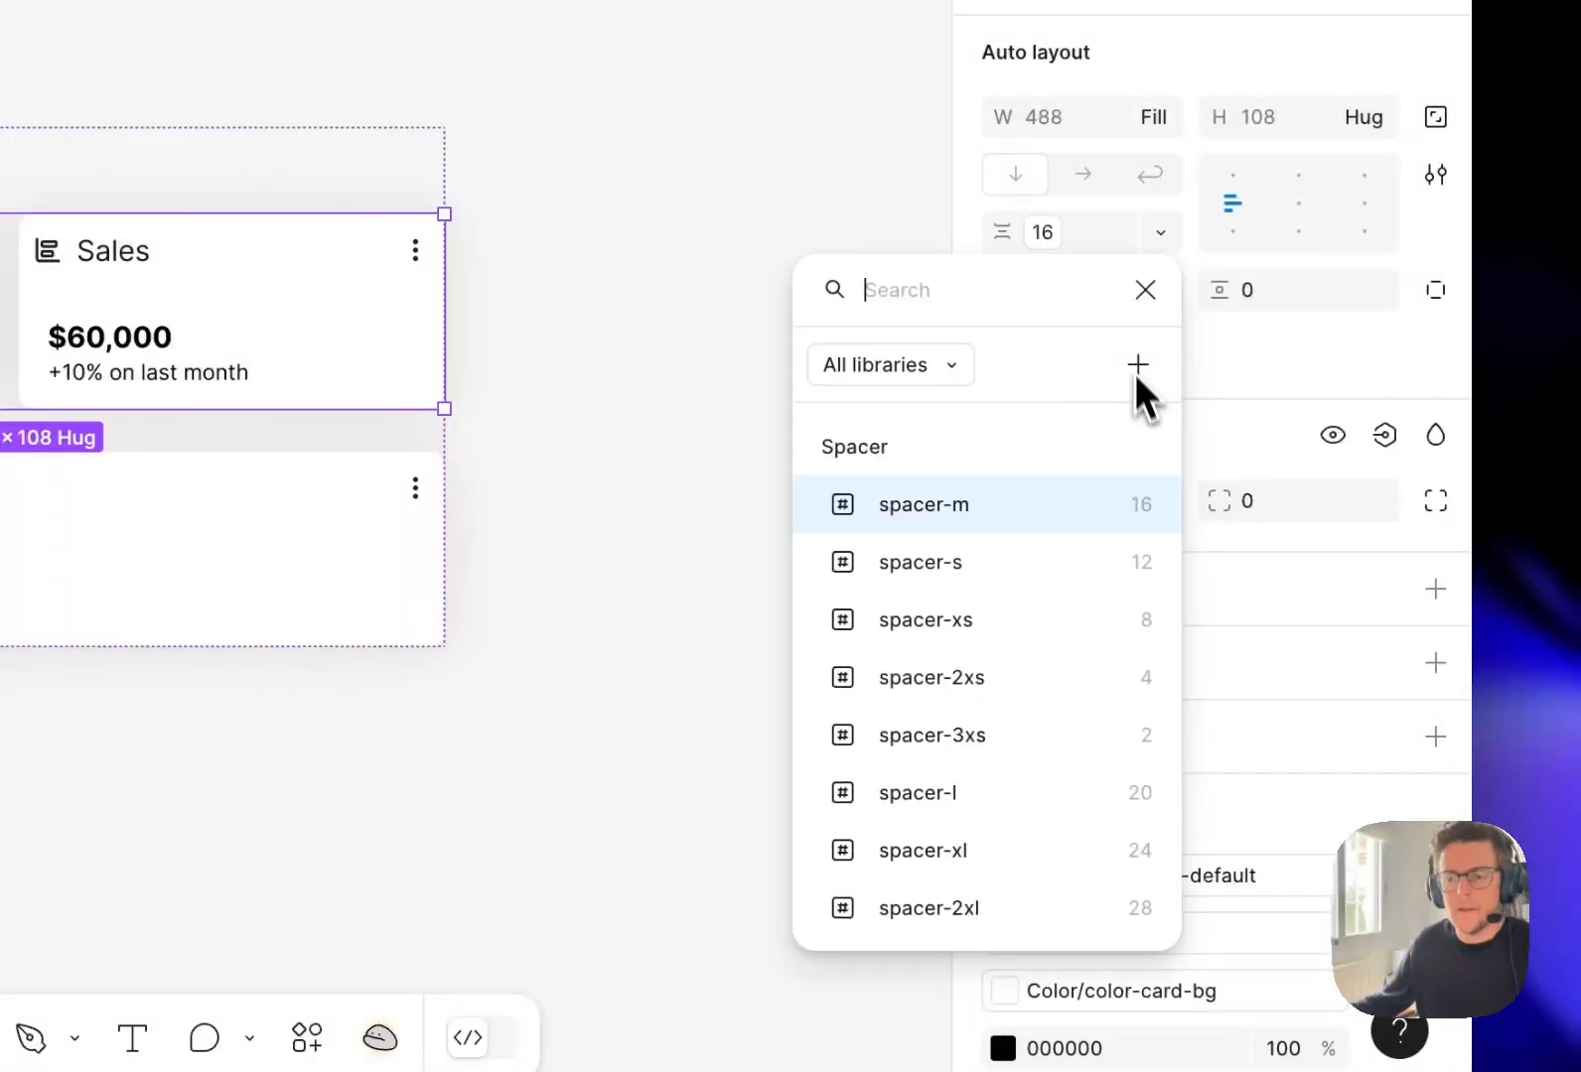
left_click(1058, 824)
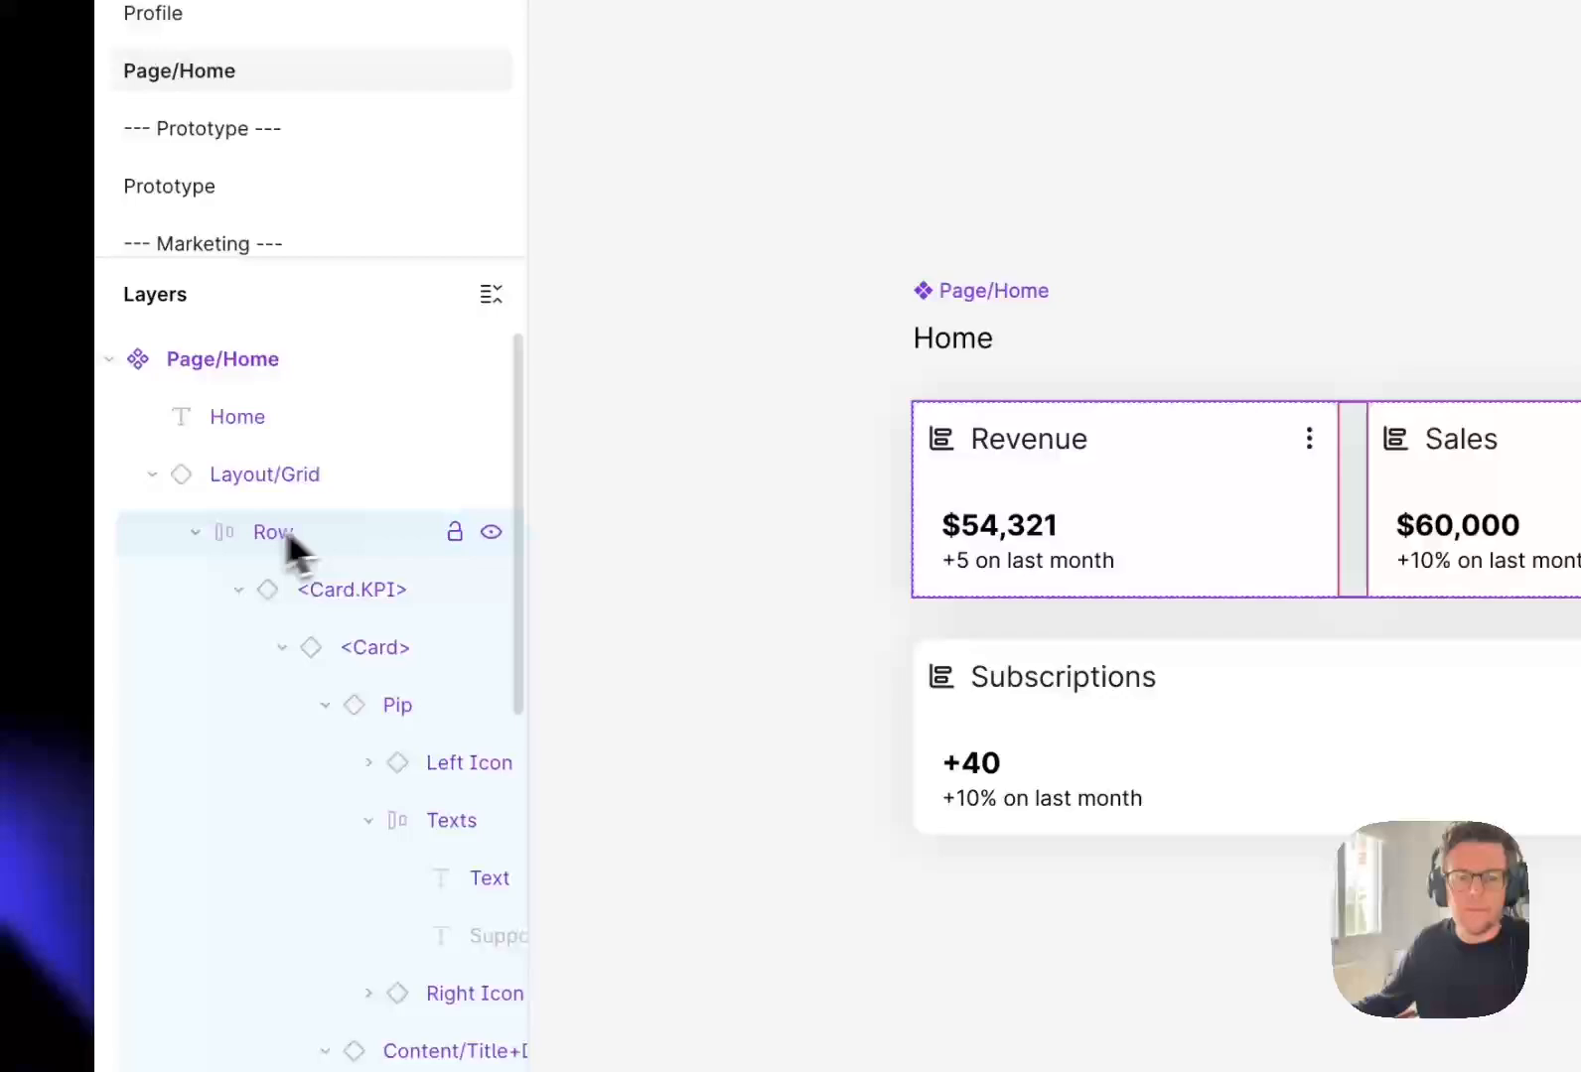
Apply the spacer-xl variable to the horizontal gap of the grid row holding the Revenue and Sales cards.
left_click(194, 533)
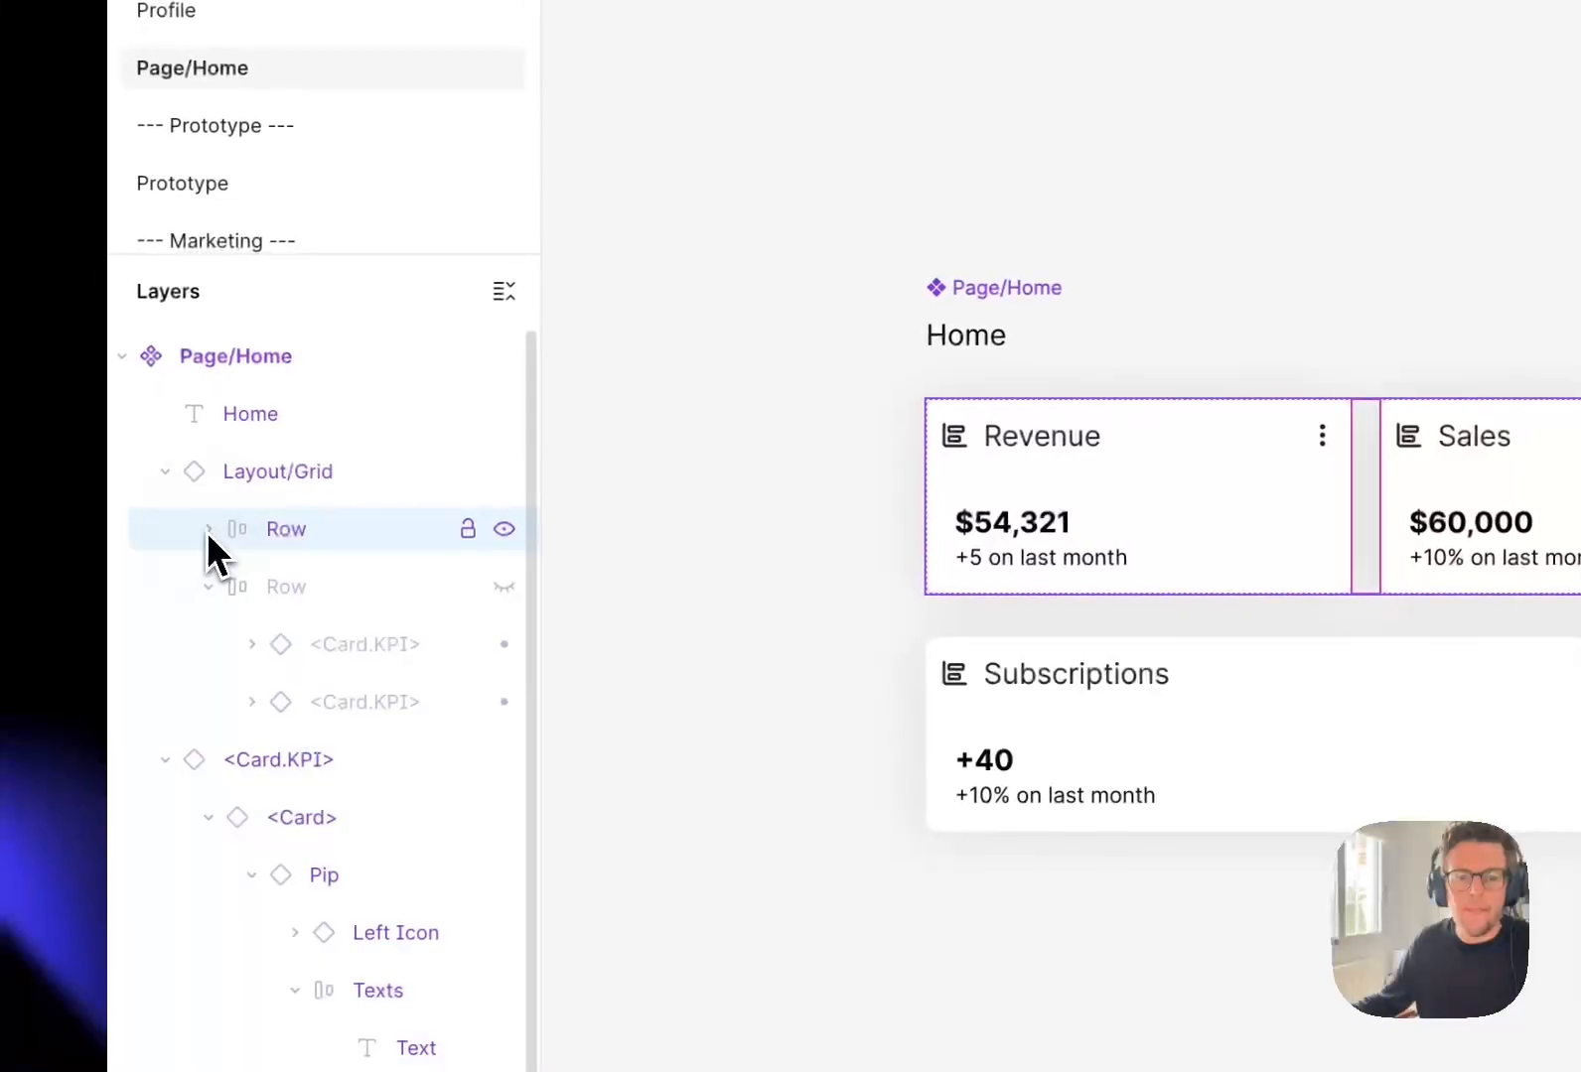
left_click(212, 591)
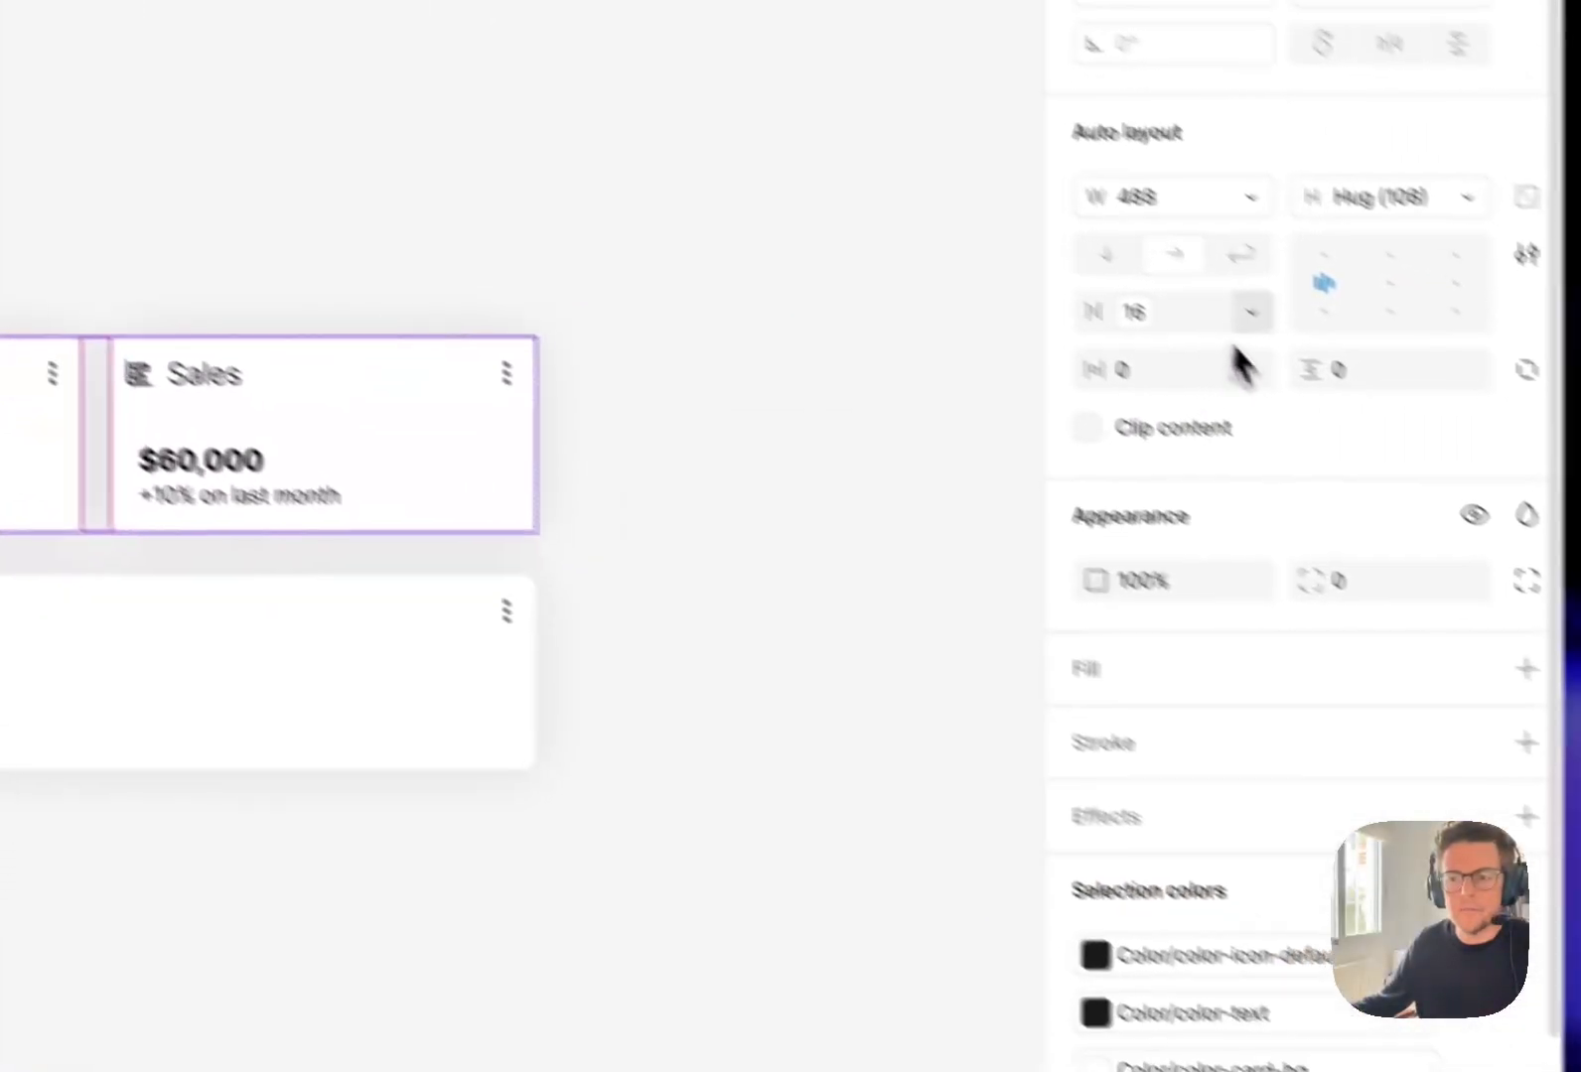
left_click(1246, 316)
left_click(1185, 367)
left_click(1147, 304)
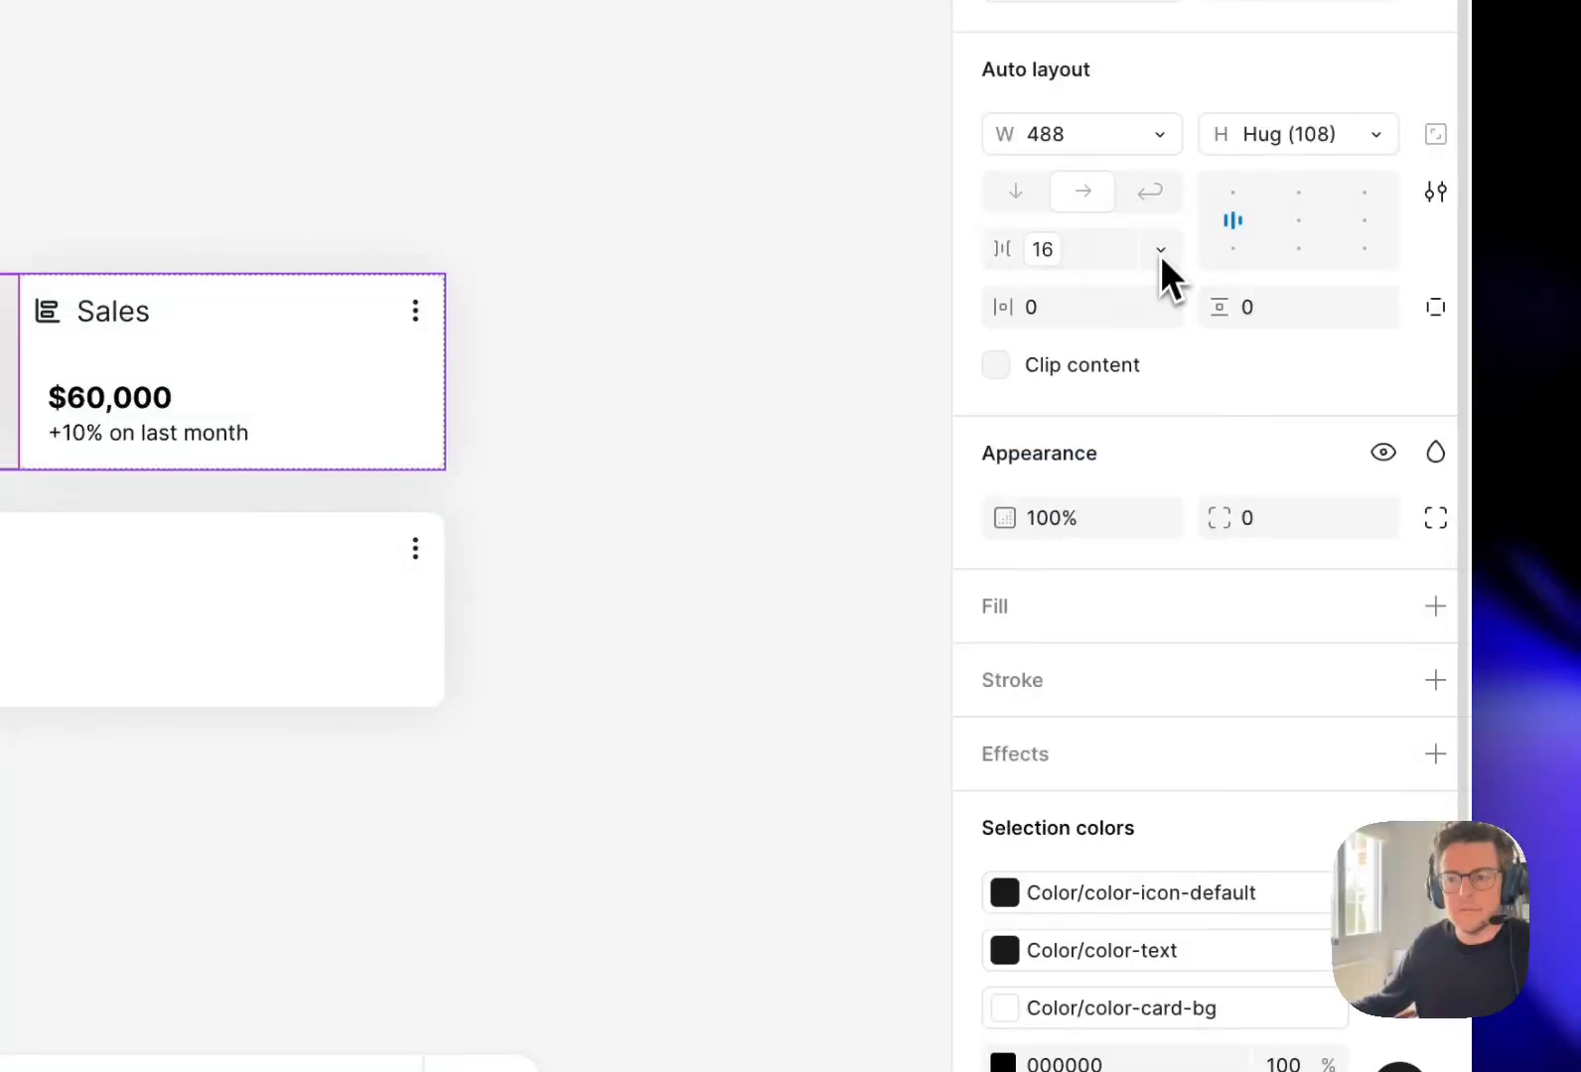
left_click(1160, 254)
left_click(1151, 383)
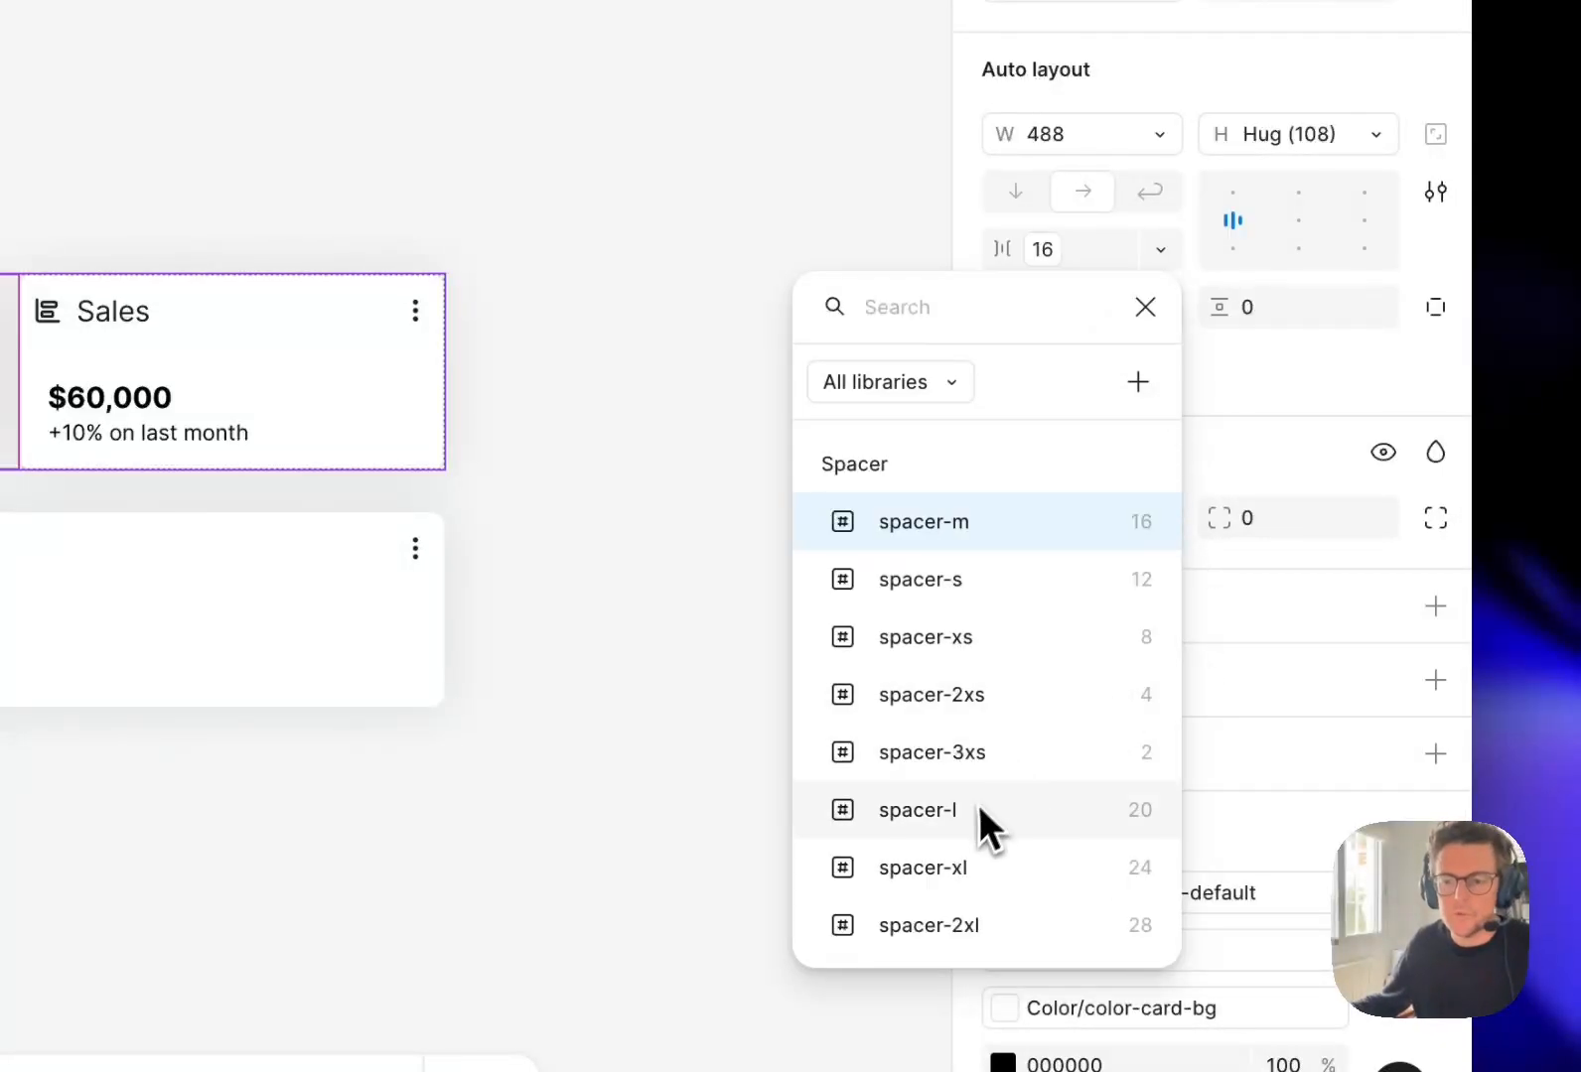
left_click(983, 864)
left_click(822, 335)
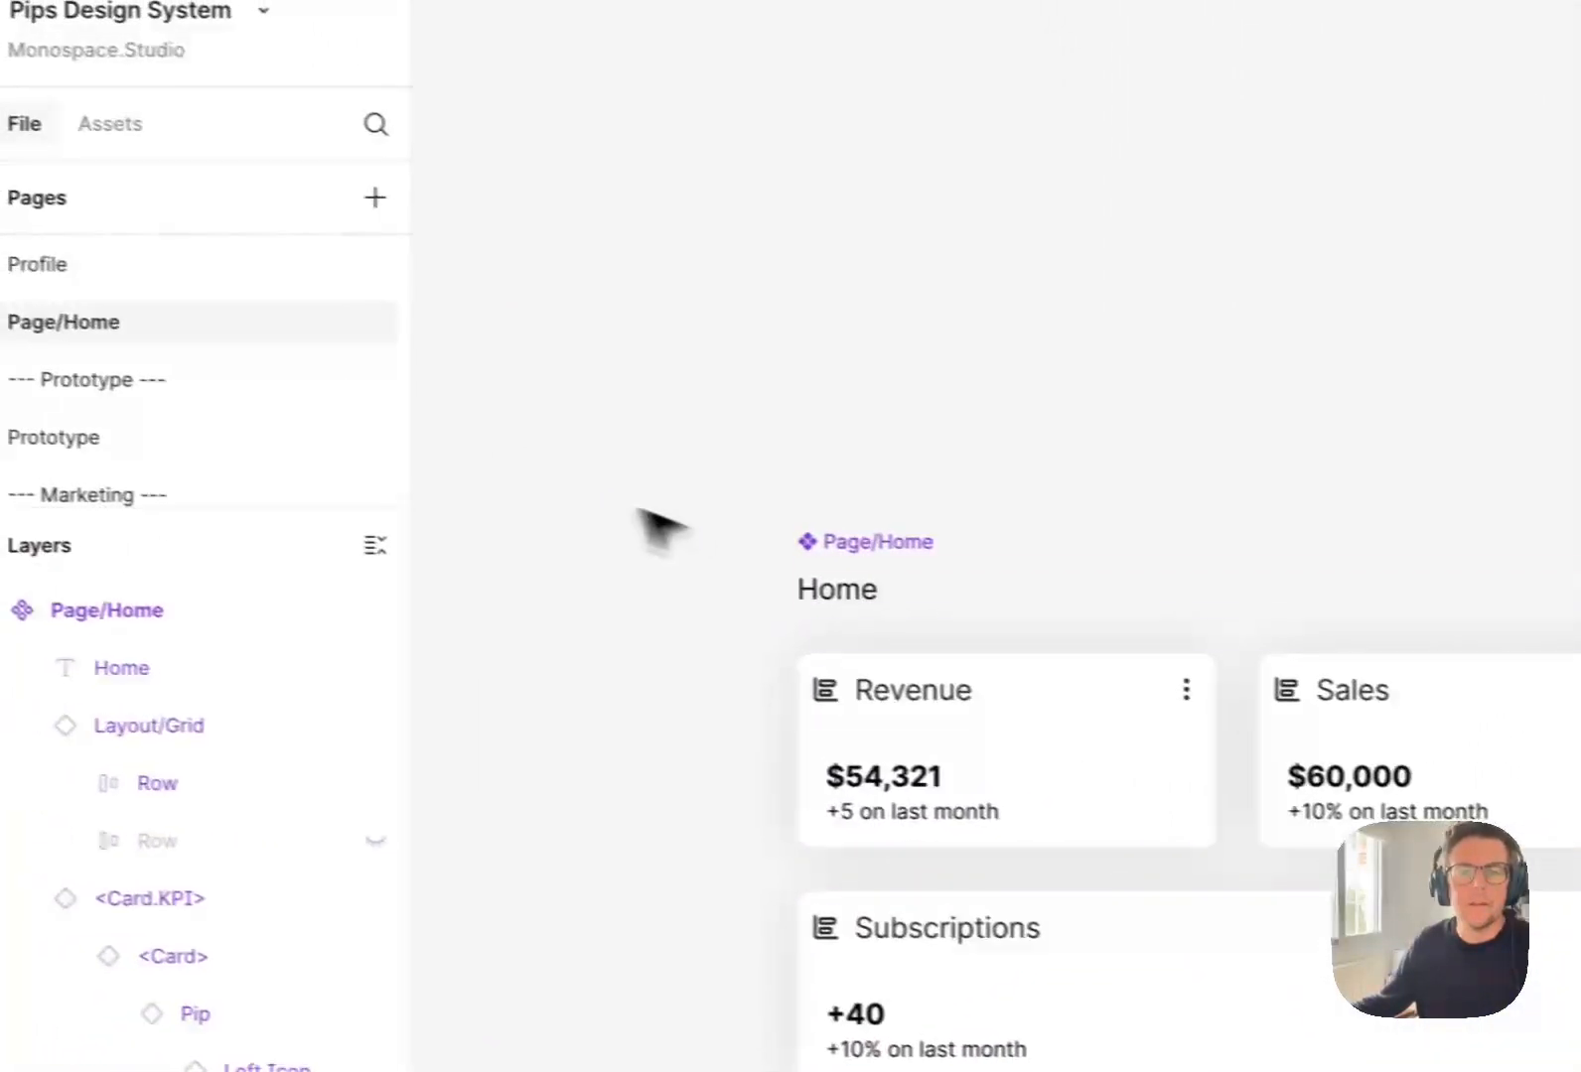
Apply the spacer-s variable to both the horizontal and vertical padding of the Page/Home component.
left_click(496, 481)
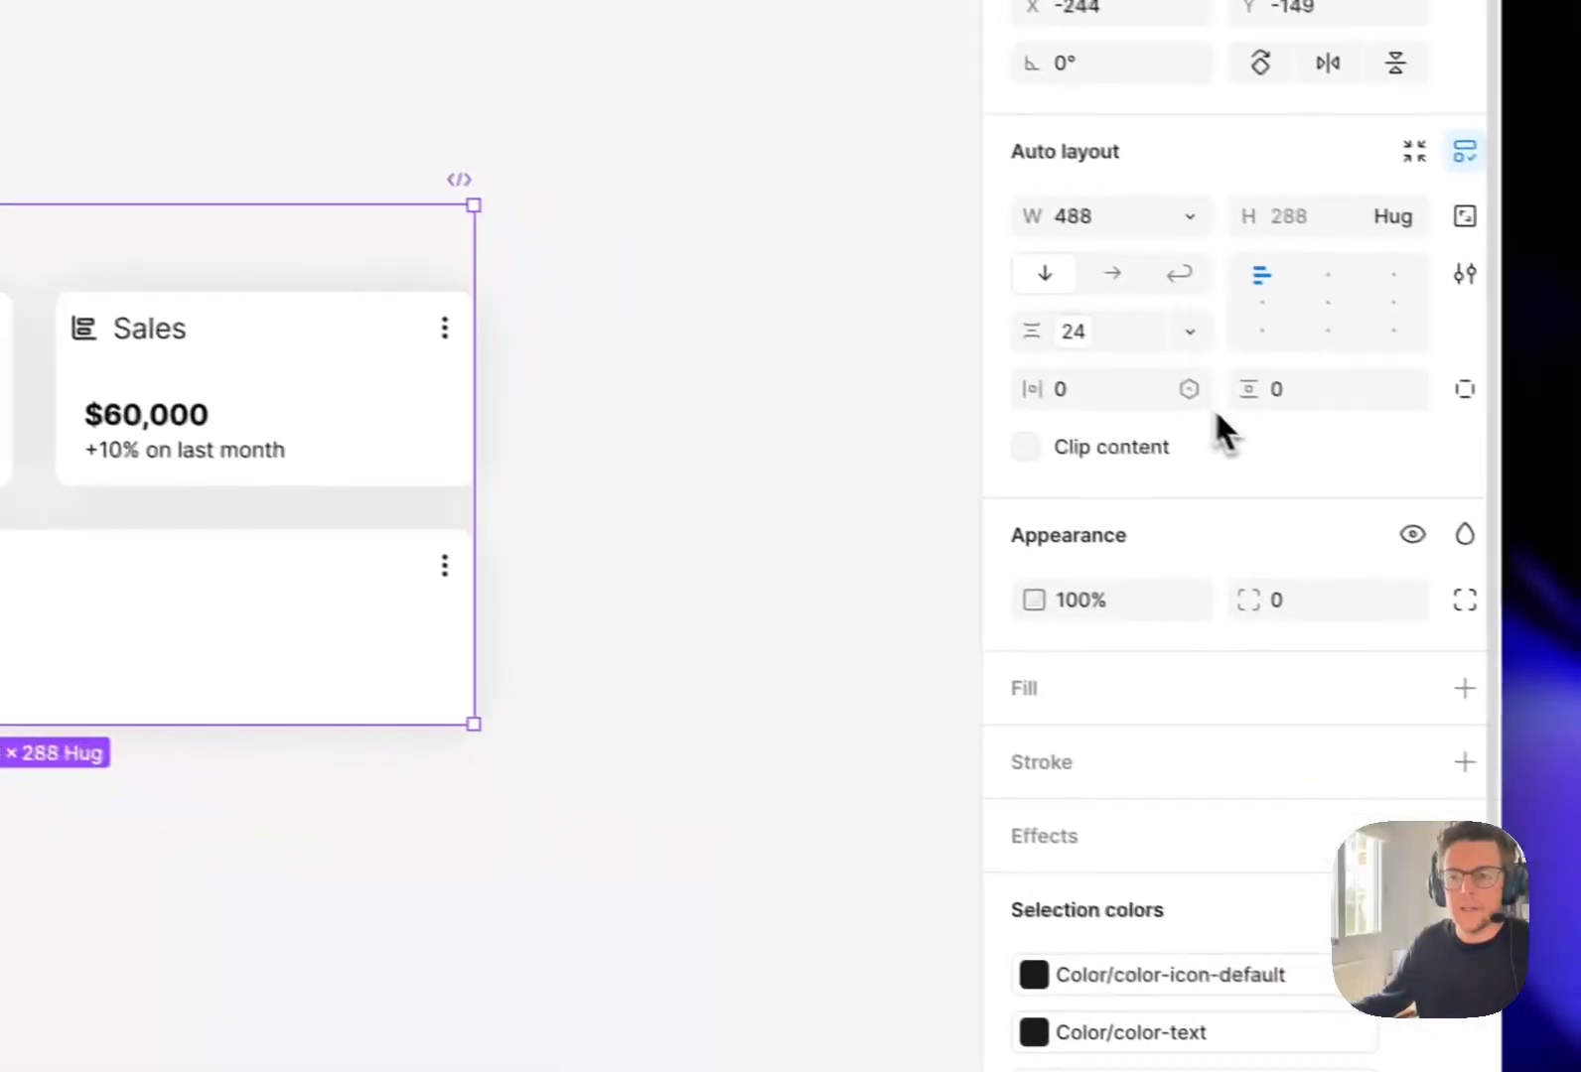
left_click(1189, 390)
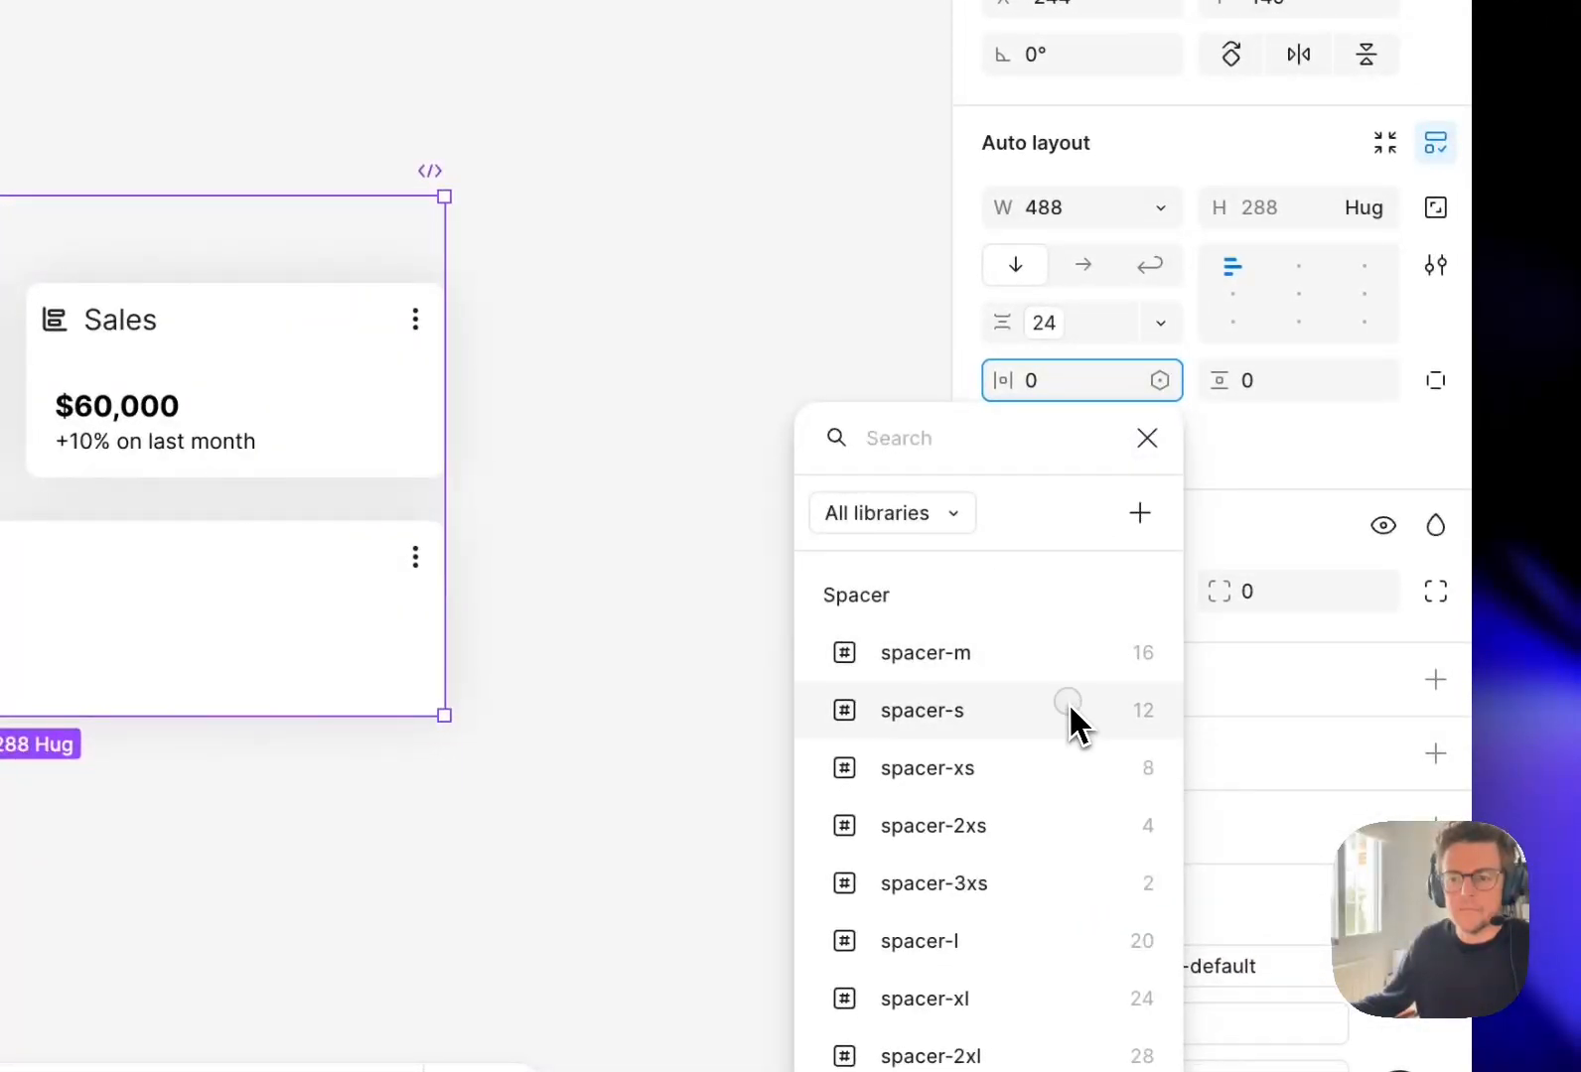
left_click(1076, 709)
left_click(1376, 377)
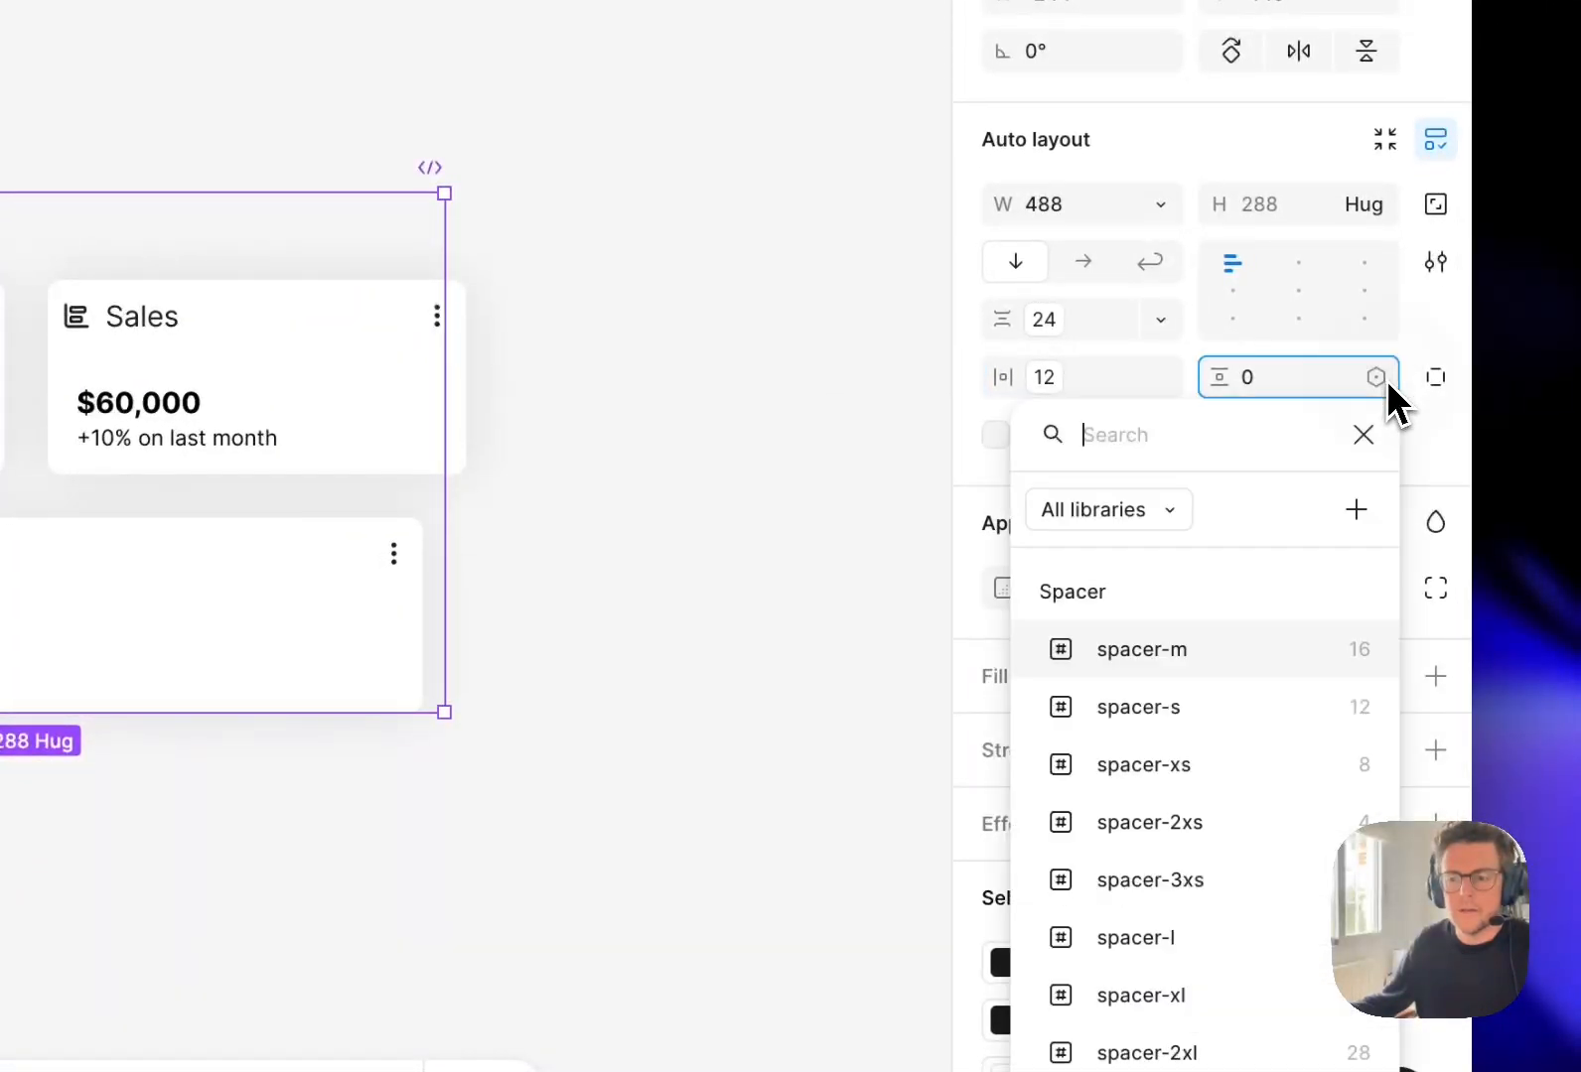
left_click(1271, 707)
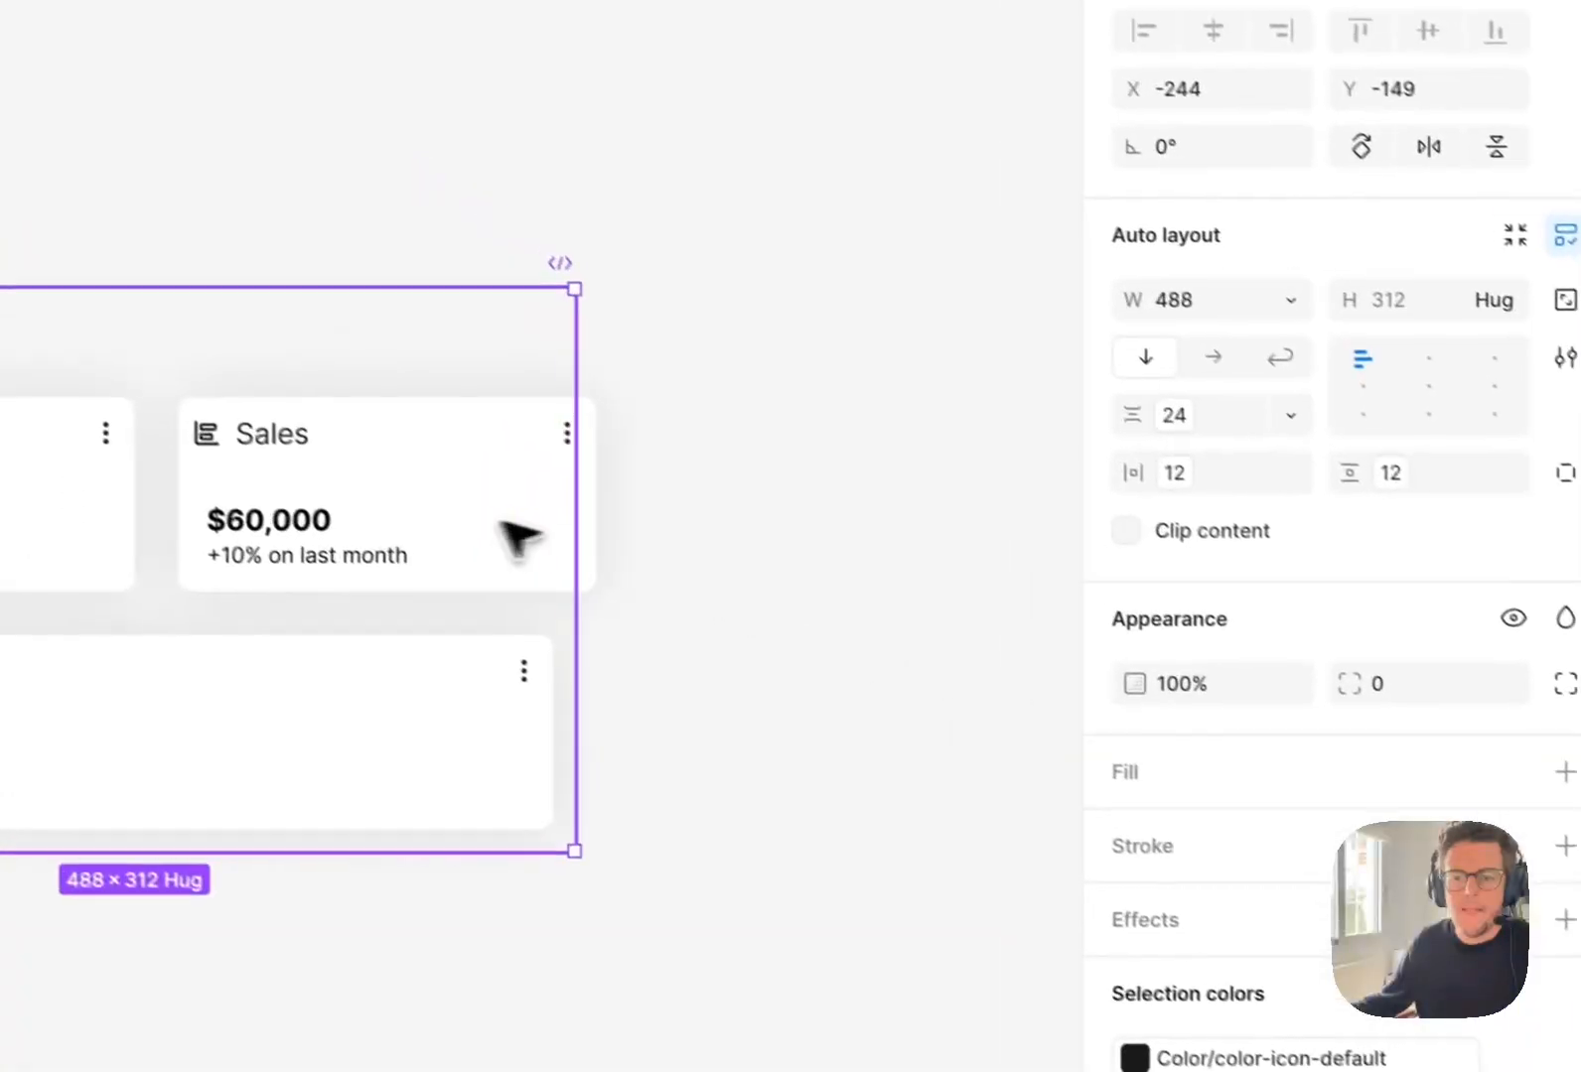
Set the width of the row with the Revenue and Sales cards to fill the Layout/Grid container.
left_click(328, 456)
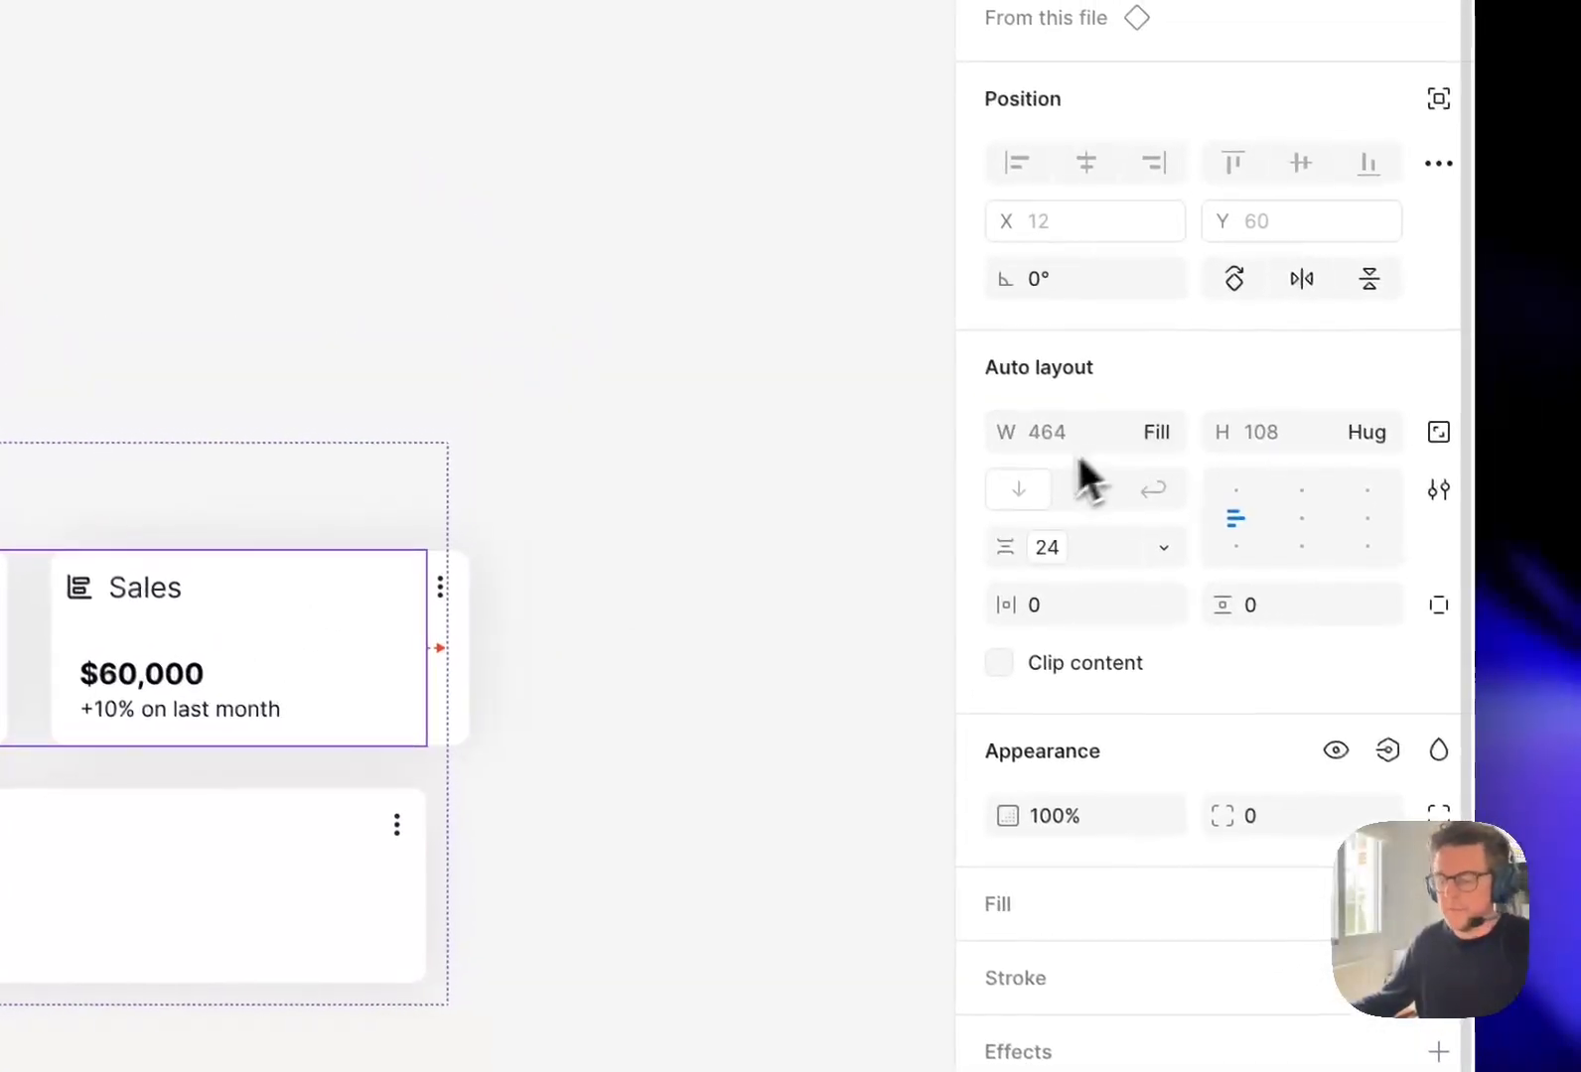
key("ctrl+z")
left_click(1154, 396)
left_click(1150, 477)
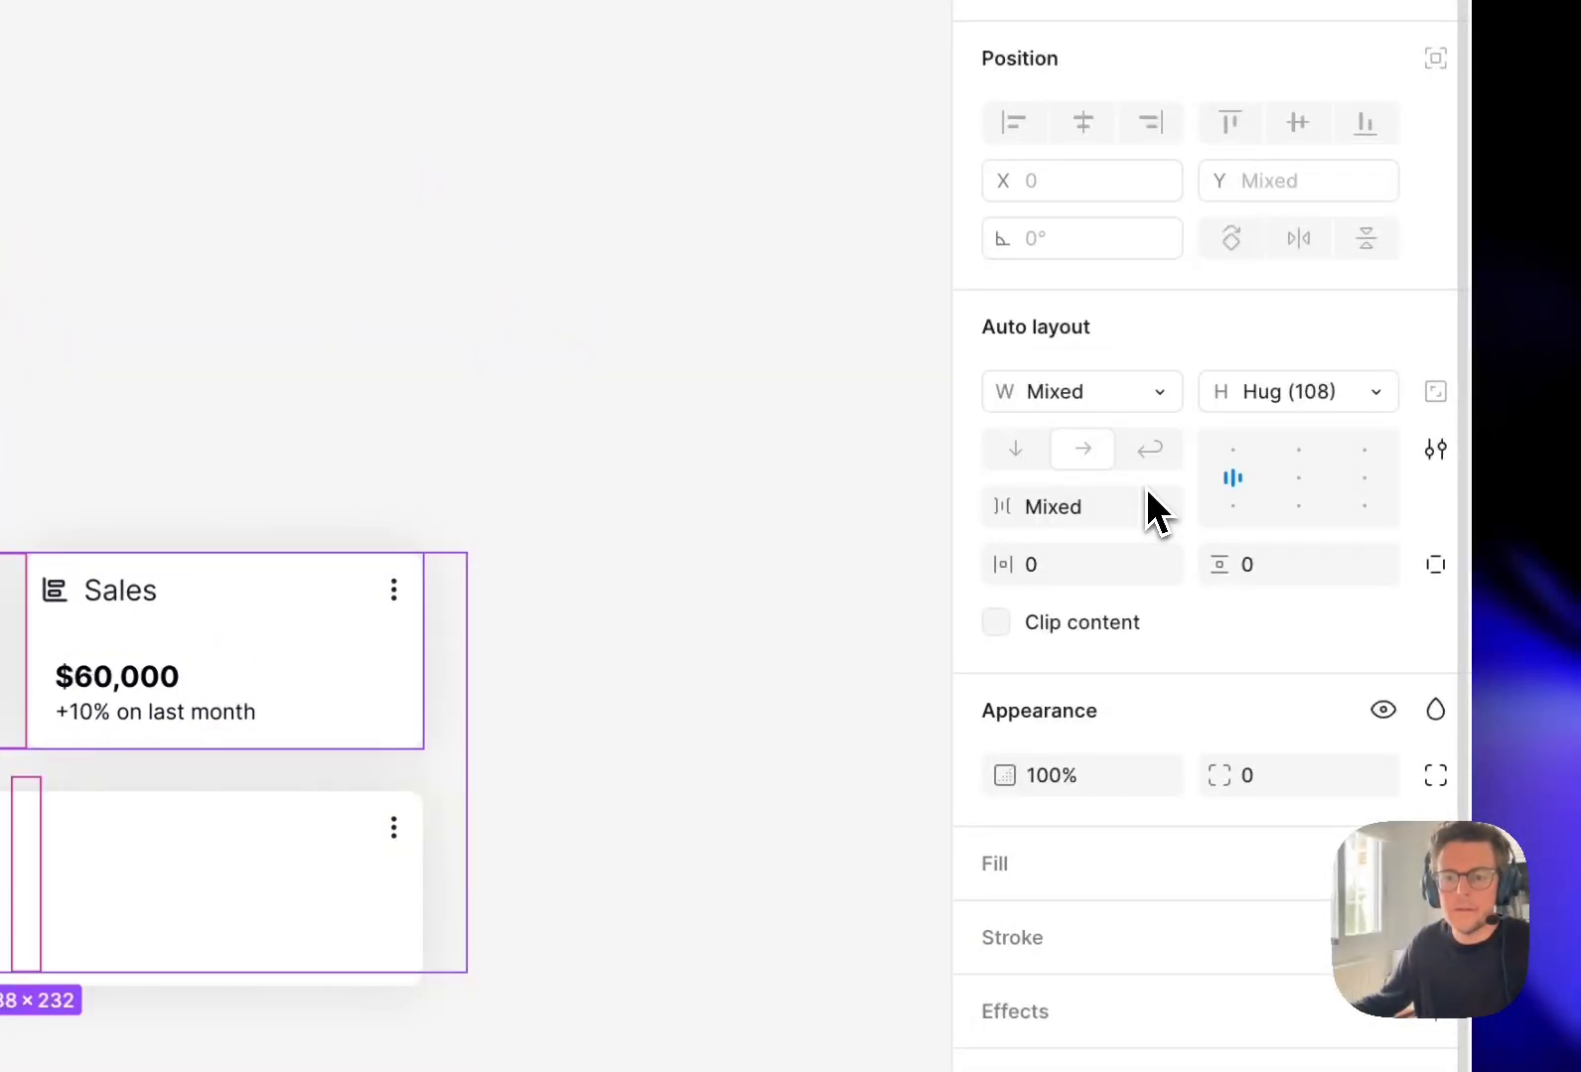
left_click(652, 673)
left_click(205, 670)
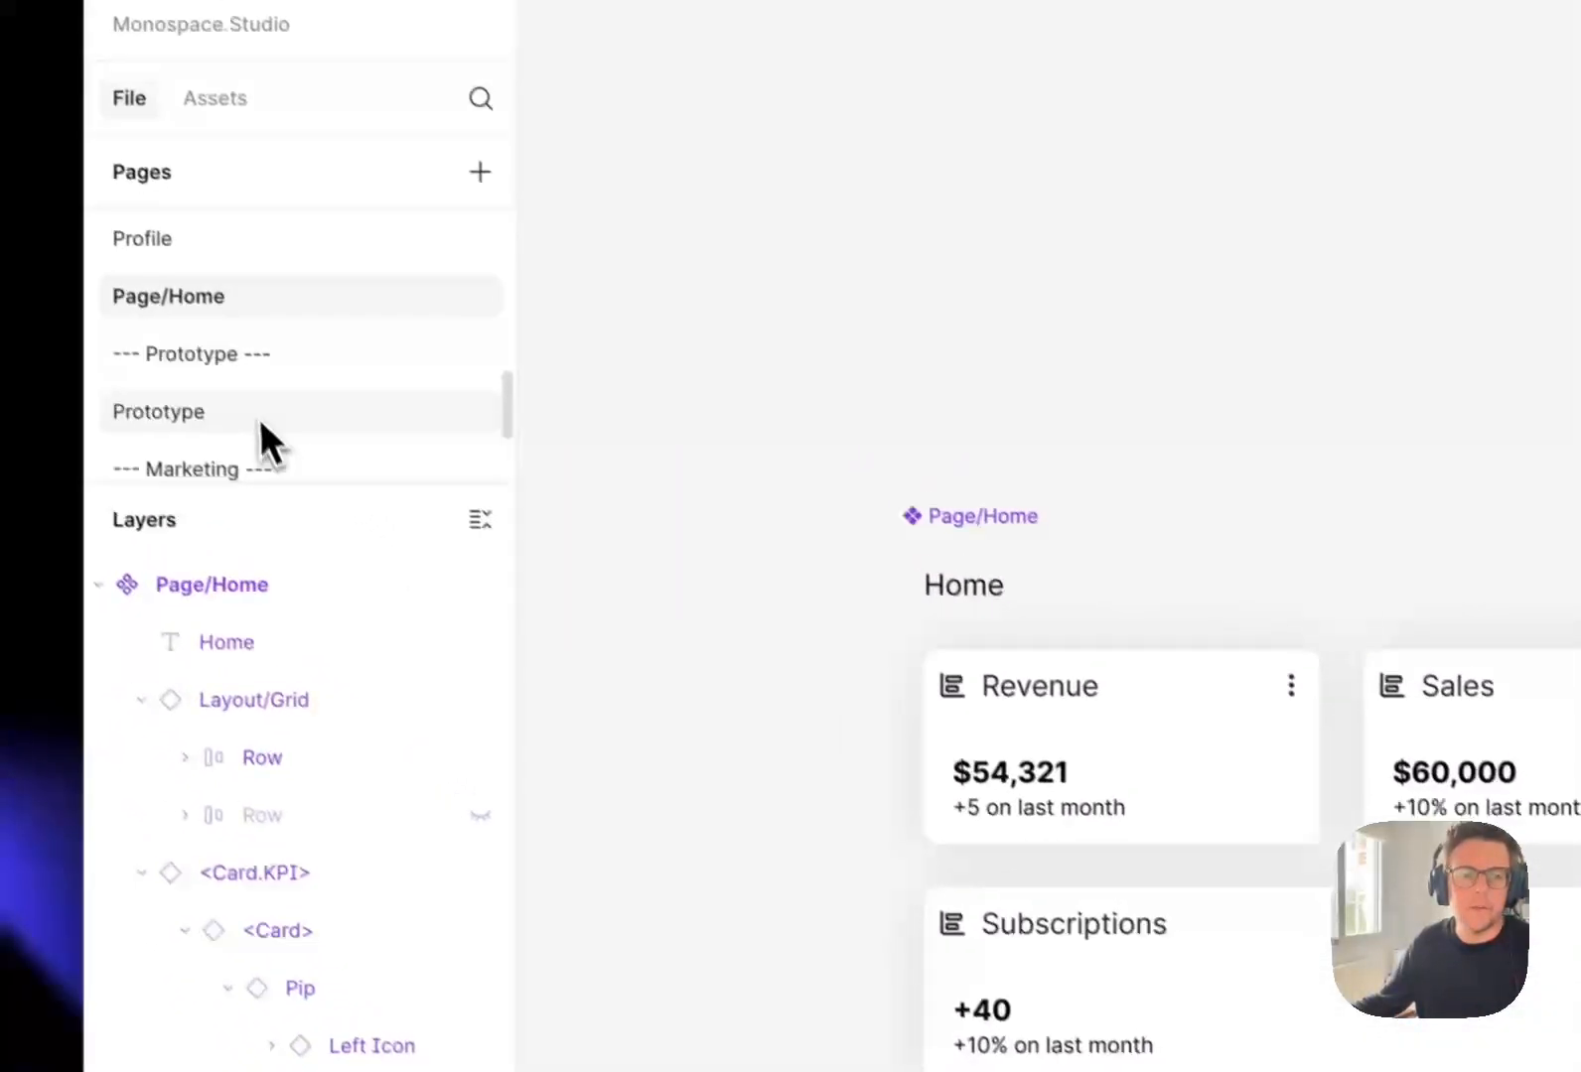
Open the Prototype page and review the spacing of the cards on the Home screen.
left_click(293, 466)
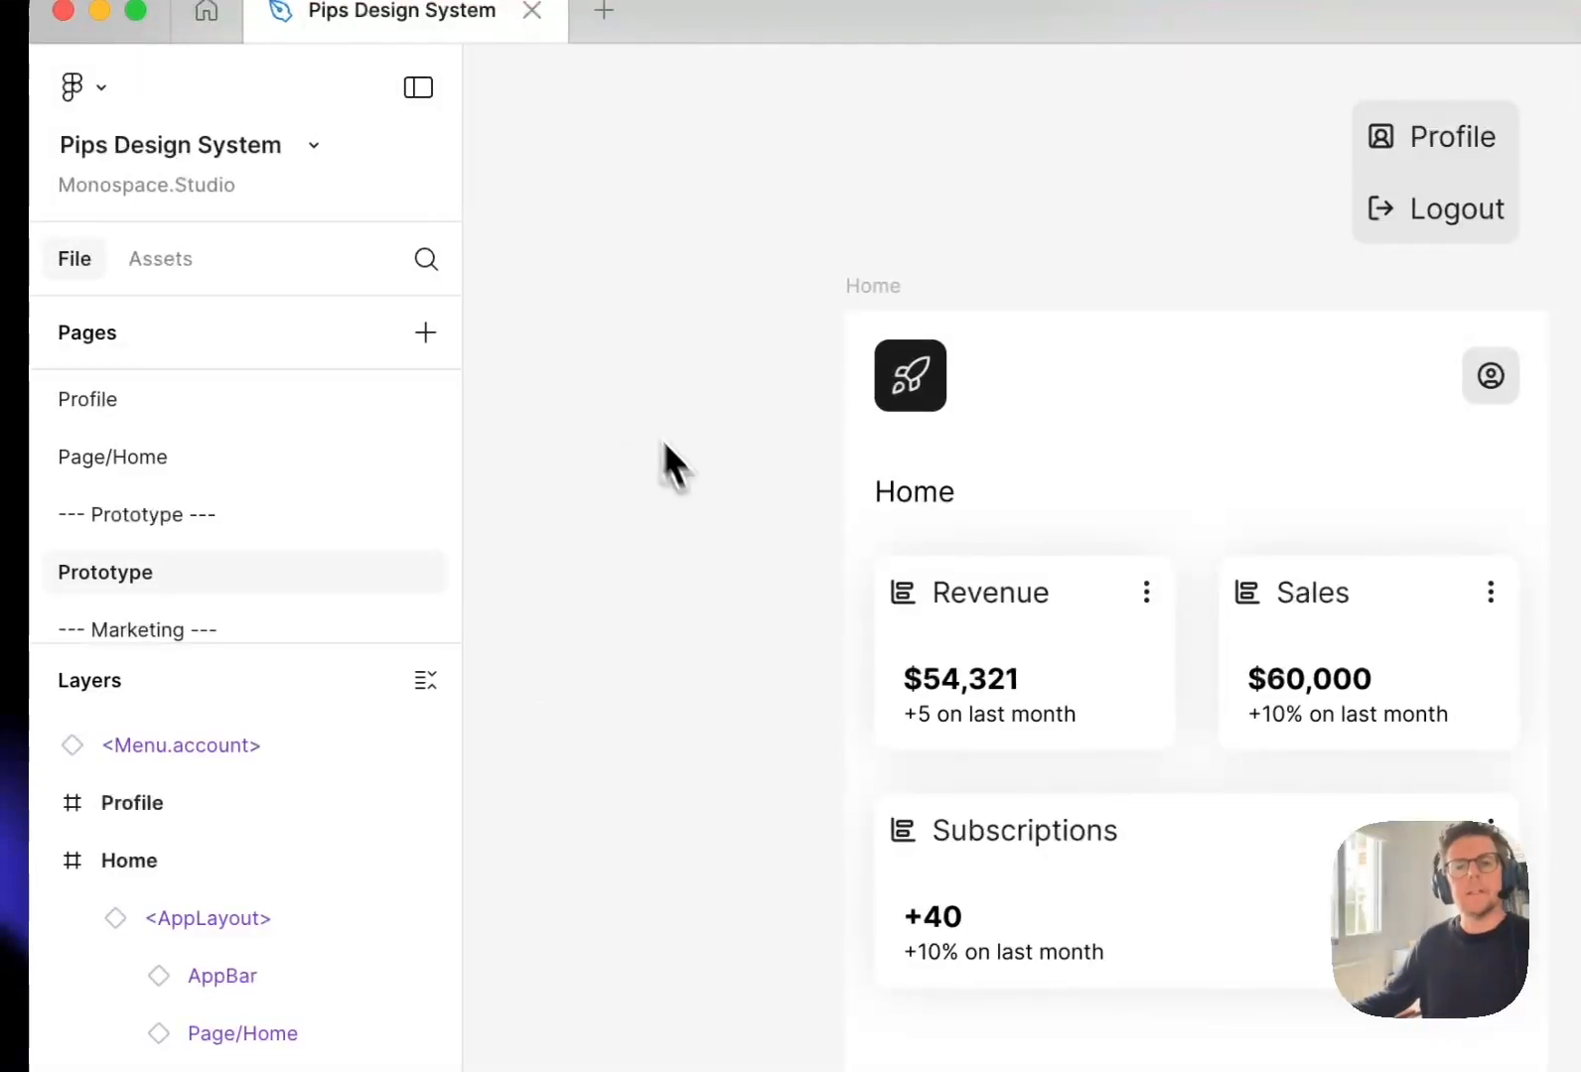
scroll(537, 768, "down", 2)
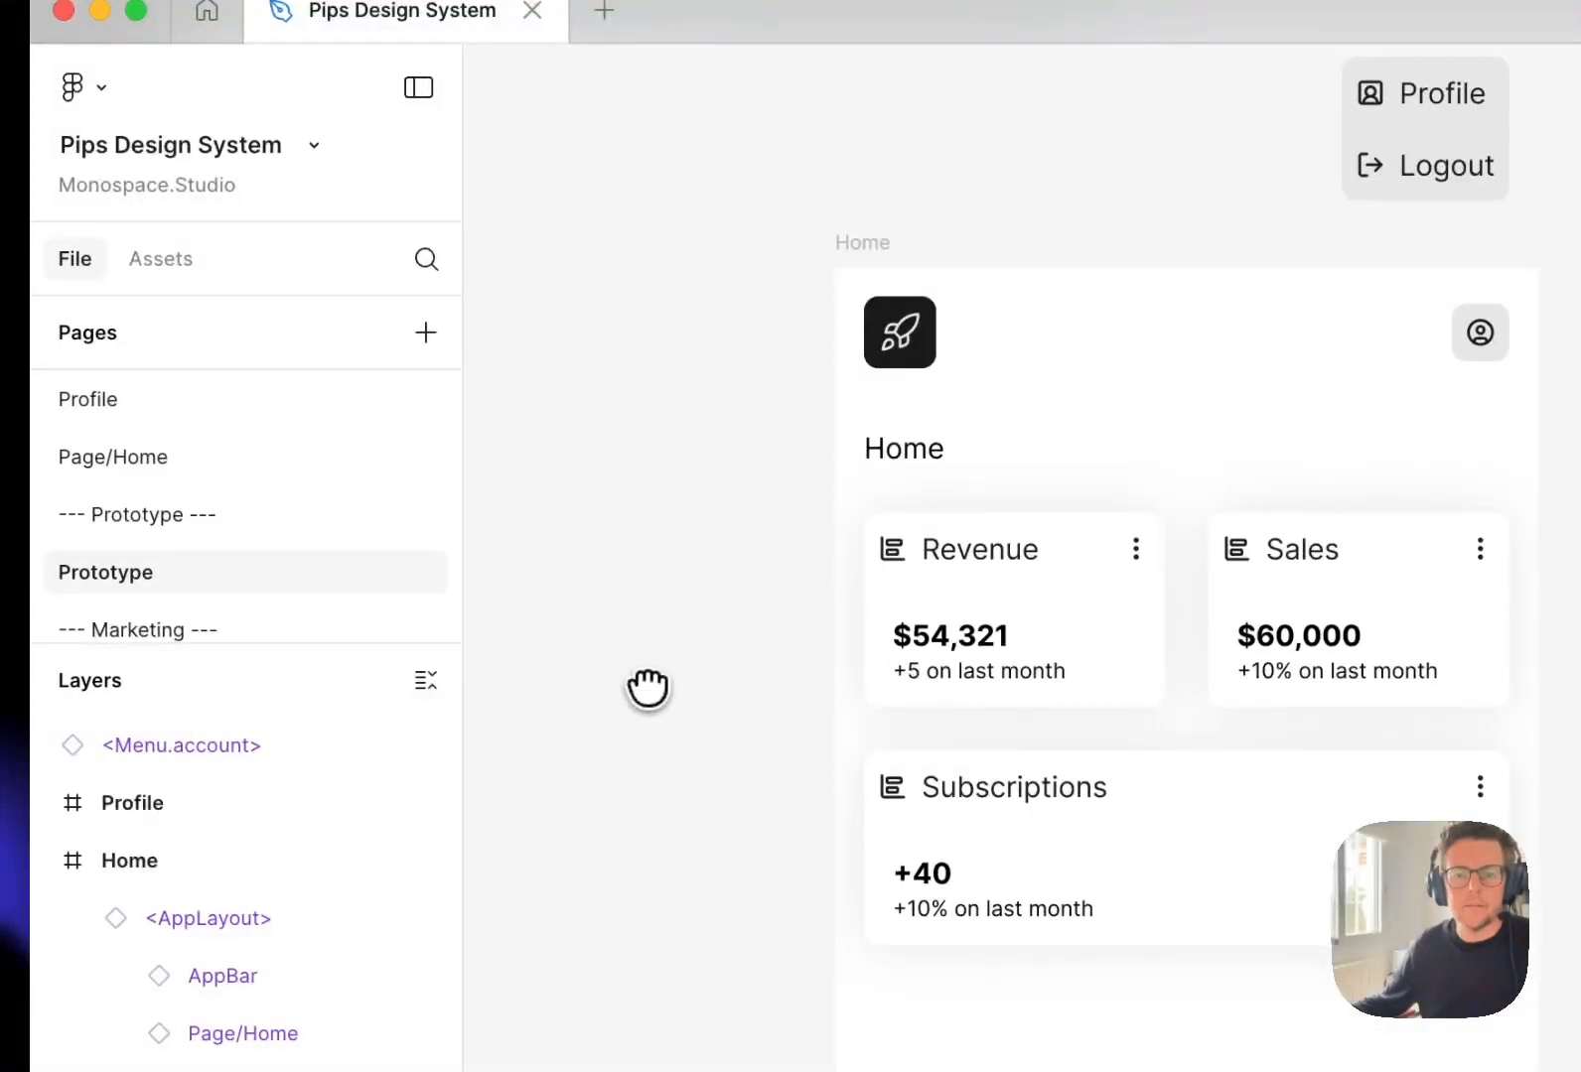
left_click_drag(649, 689, 622, 689)
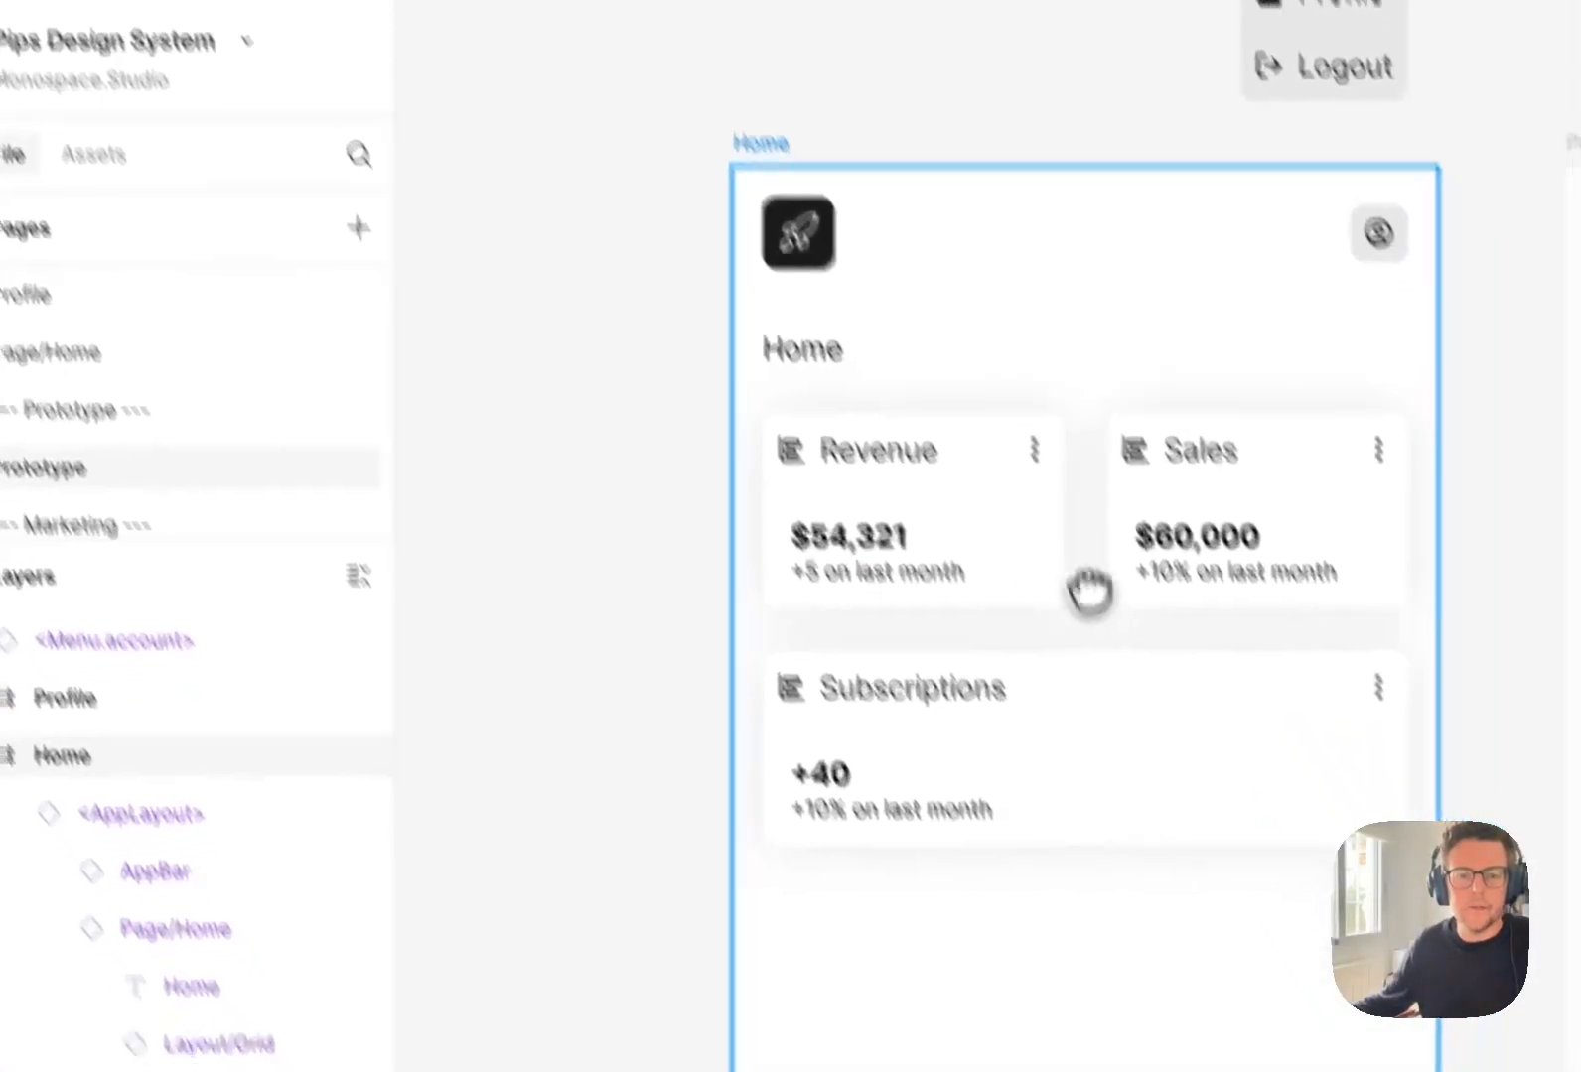